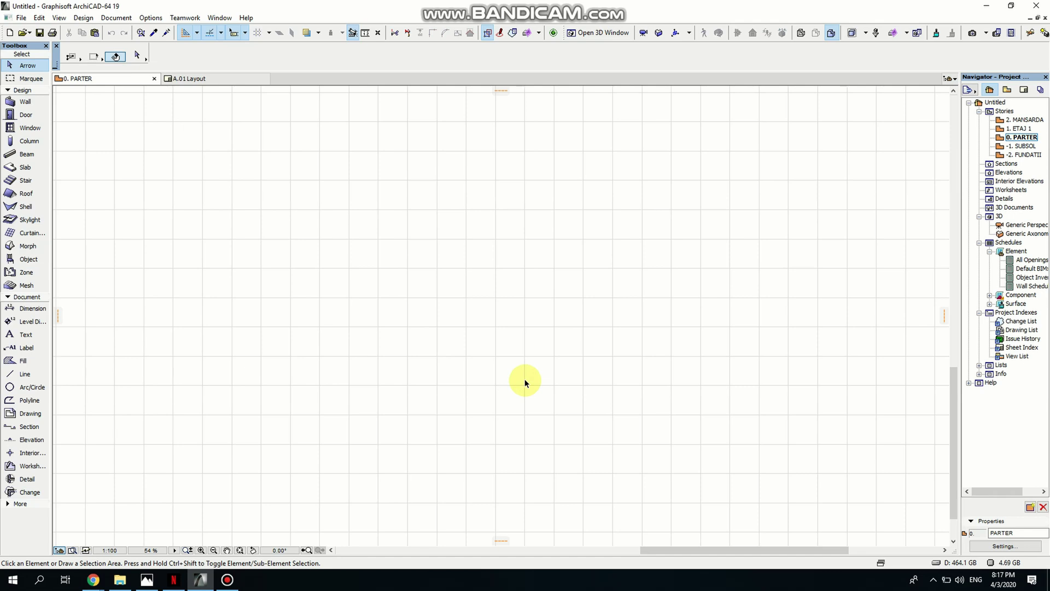
- Place the Desktop image of the six-pointed rose window on dark background into the ground floor plan
click(120, 581)
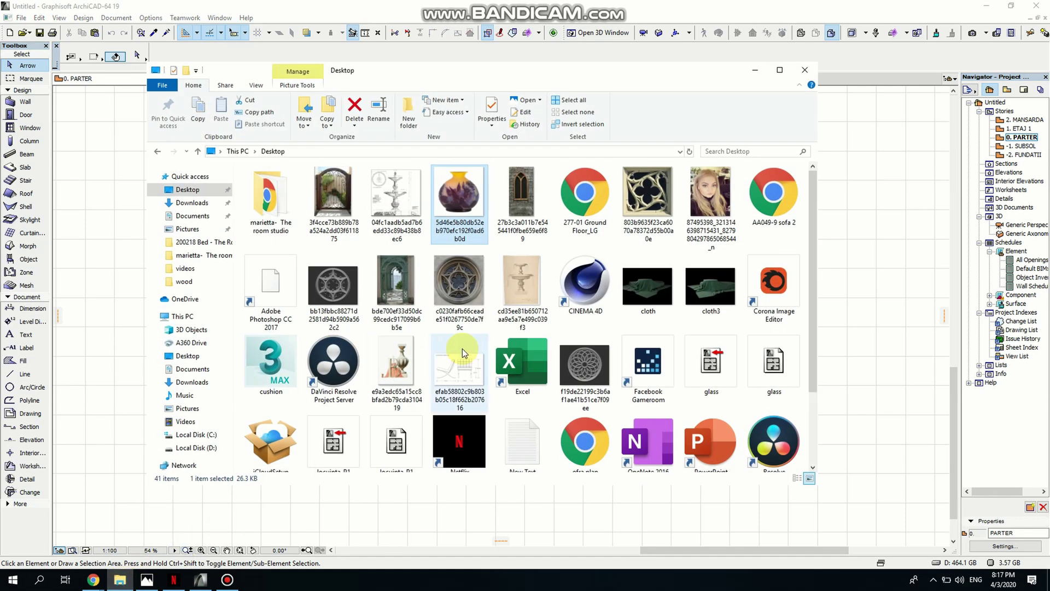
click(338, 288)
drag(338, 293, 373, 287)
key(alt+Tab)
scroll(402, 322, up, 1)
scroll(401, 322, up, 5)
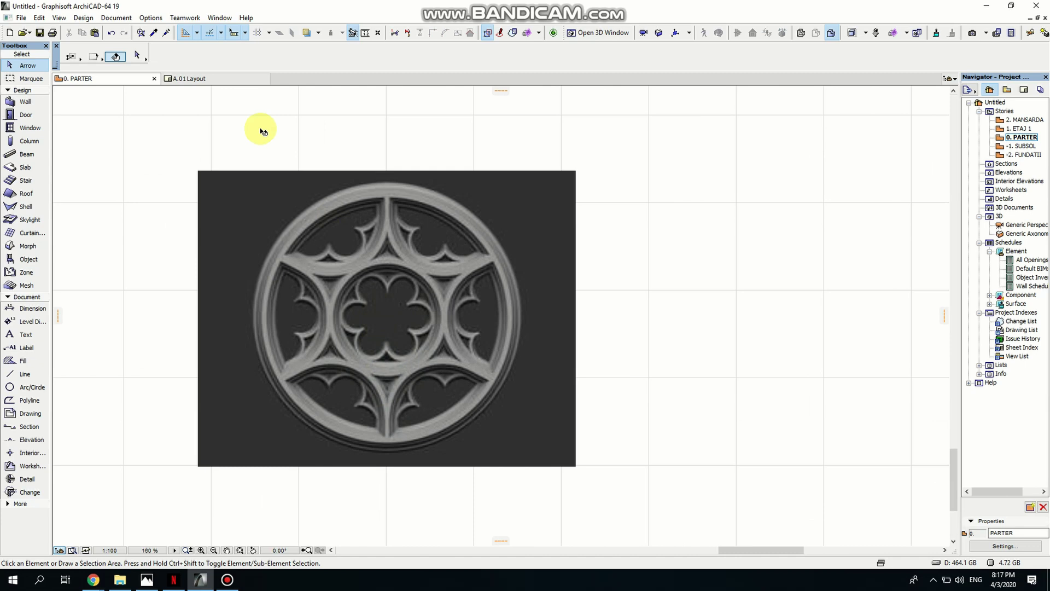
- Measure the rose window's outer diameter horizontally across the placed image
click(365, 32)
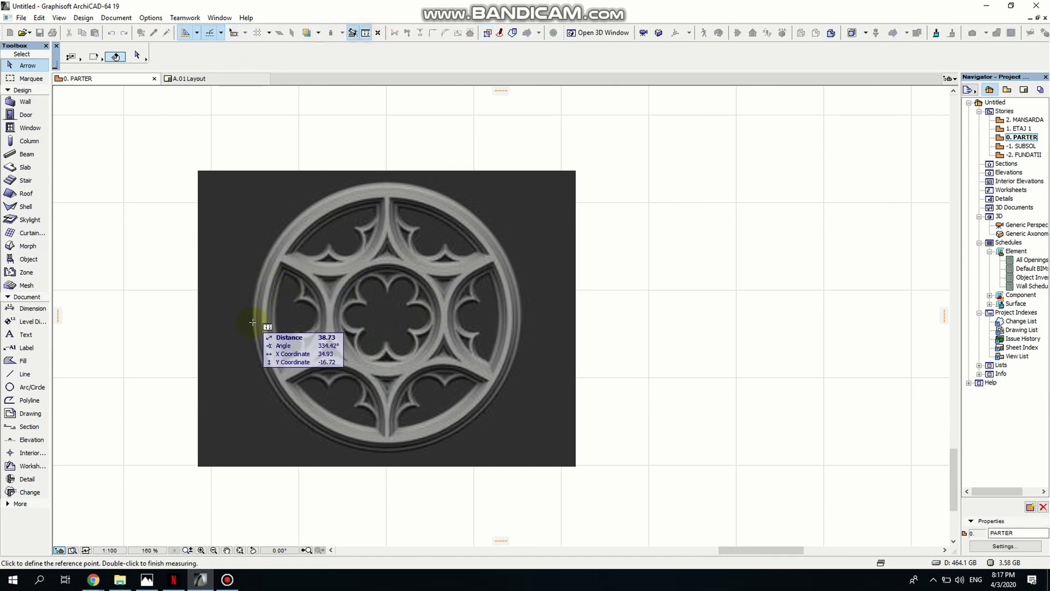
click(251, 323)
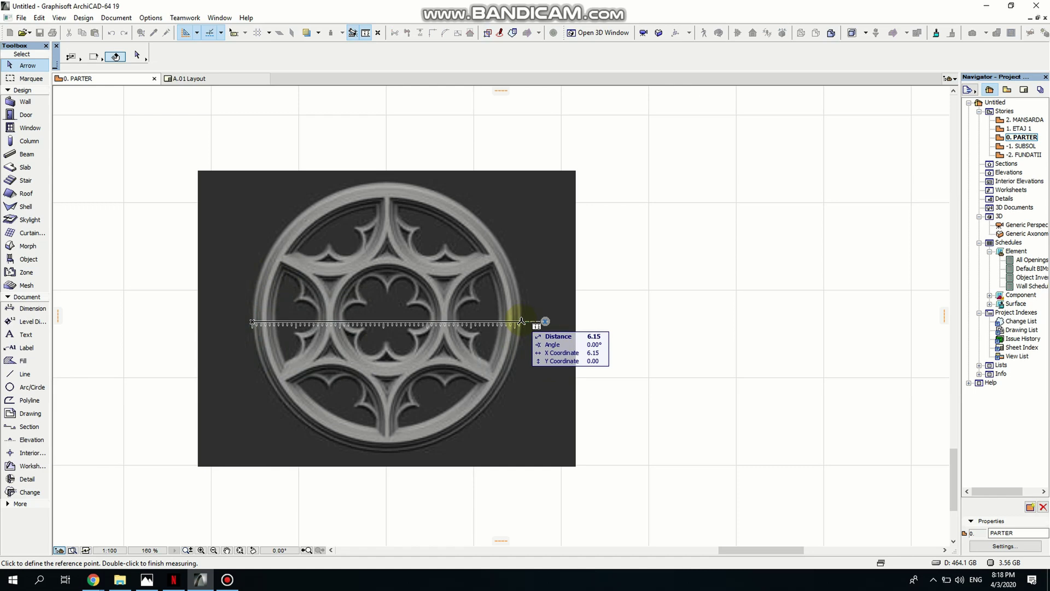
double_click(521, 322)
click(524, 323)
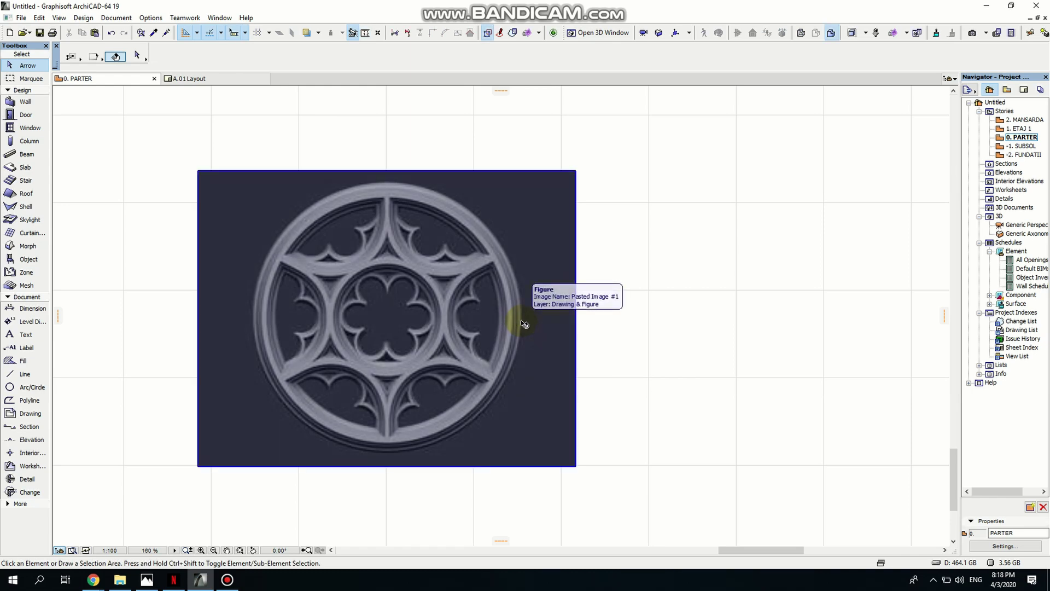
- Resize the image graphically with the rose window's outer diameter as reference, bringing it to 16.85 by 13.21 m, and deselect it
click(469, 290)
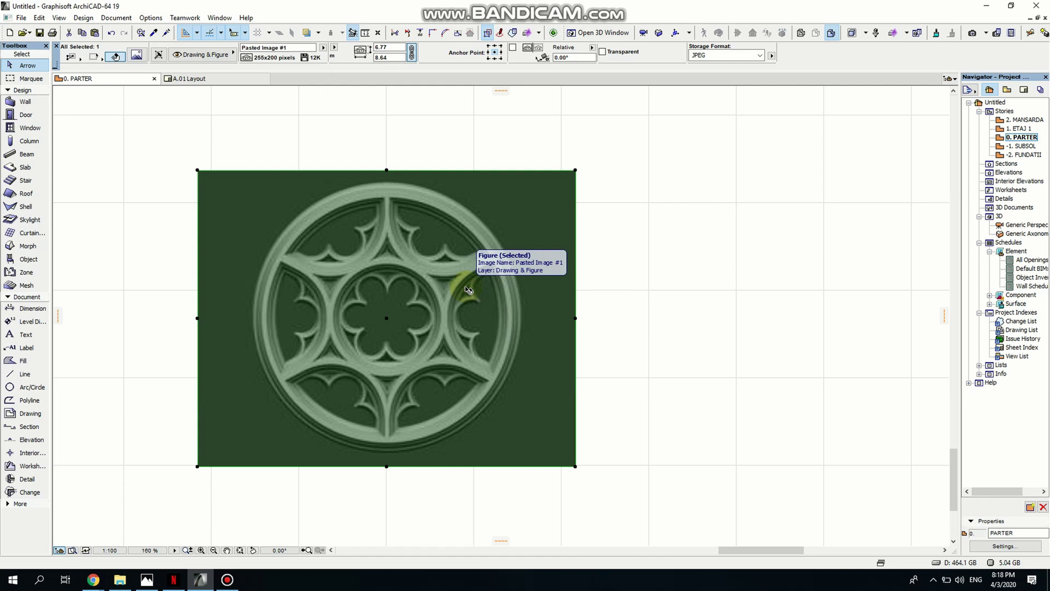
key(ctrl+k)
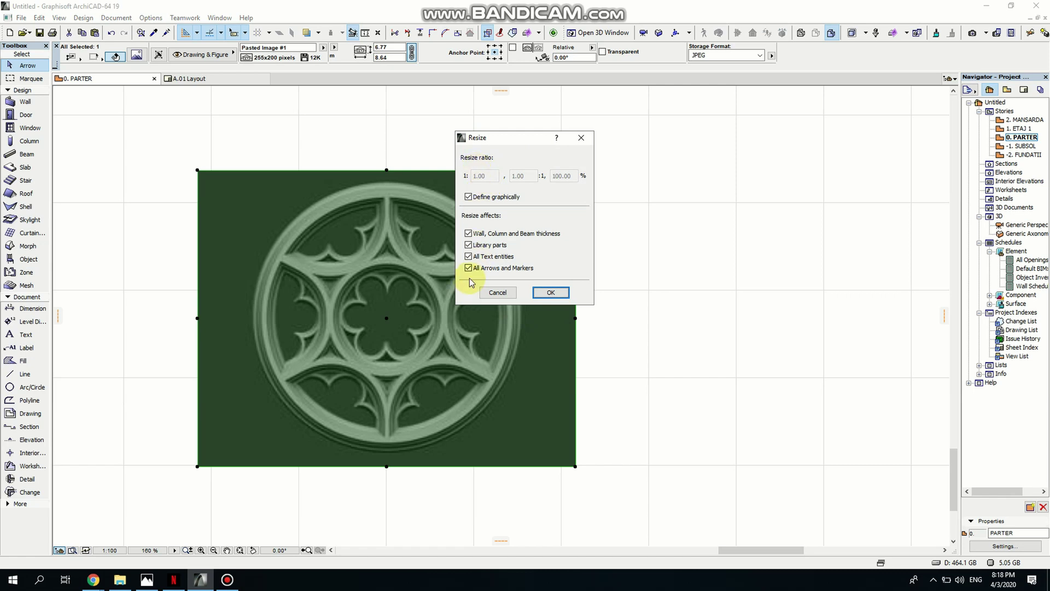
click(551, 293)
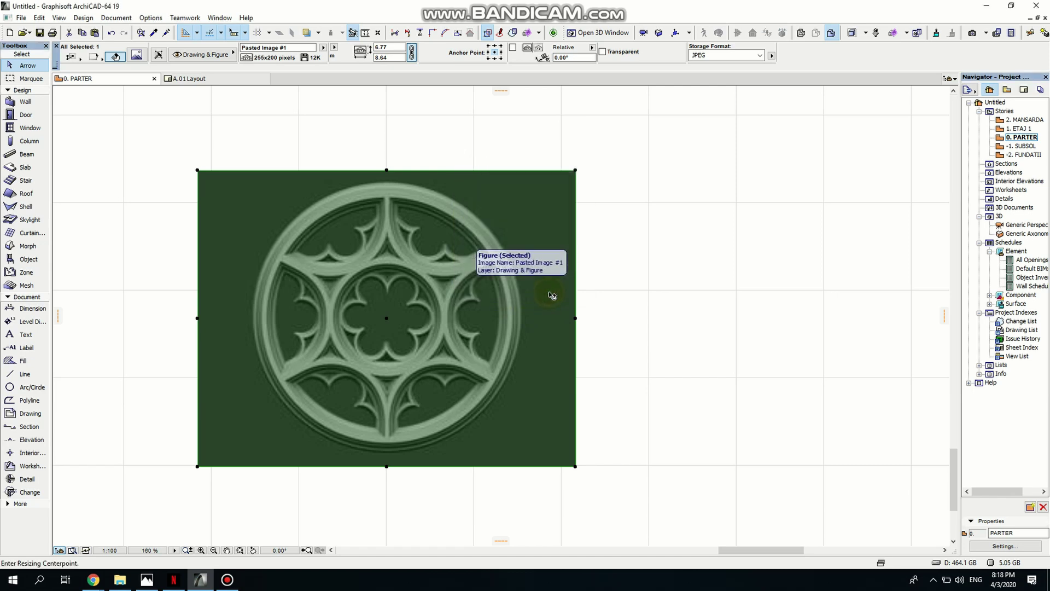
click(252, 320)
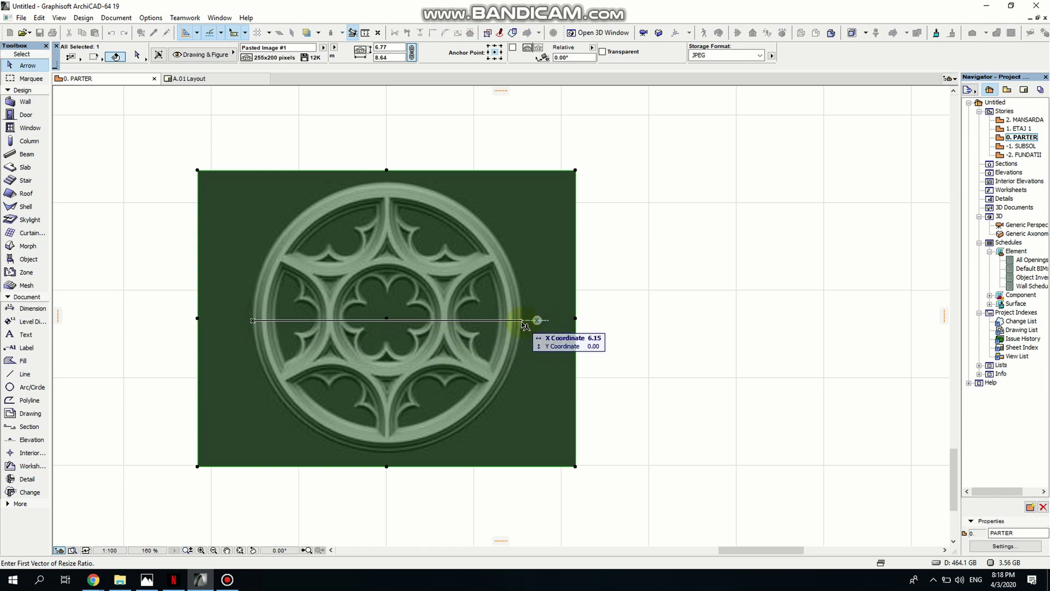
scroll(525, 325, up, 2)
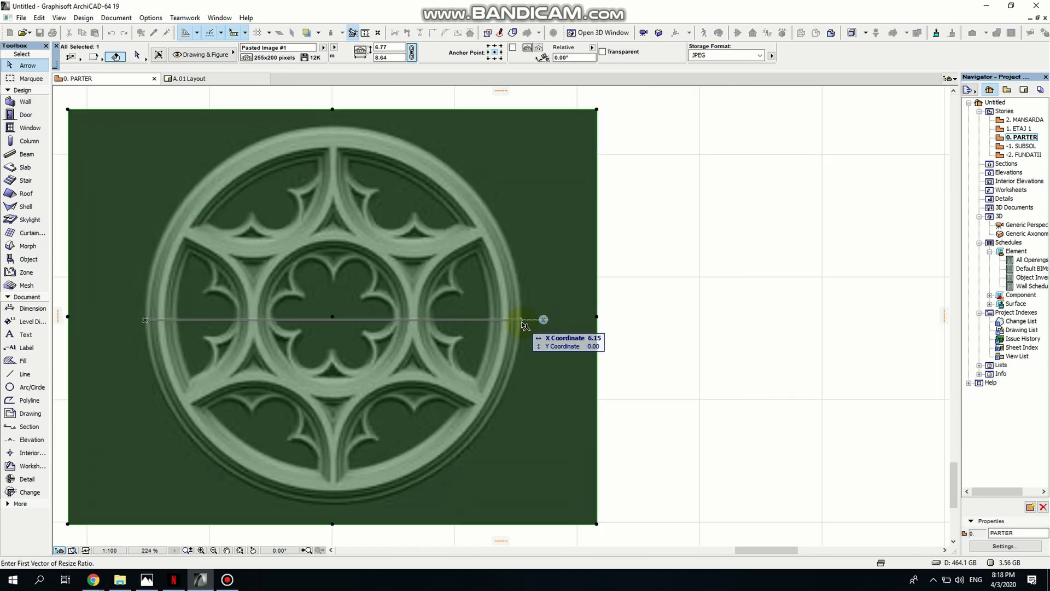
click(522, 323)
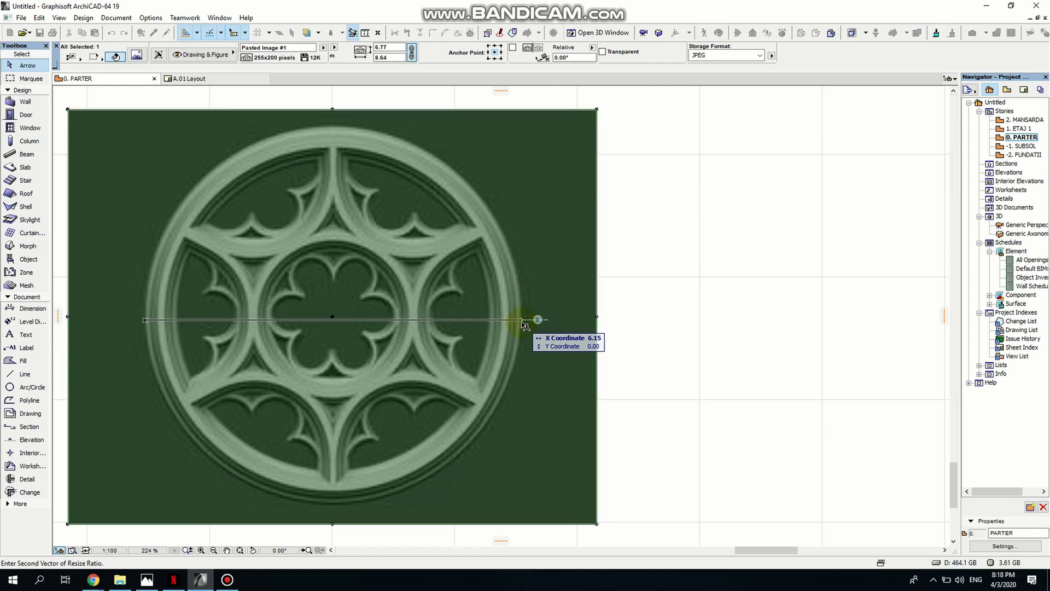
key(Tab)
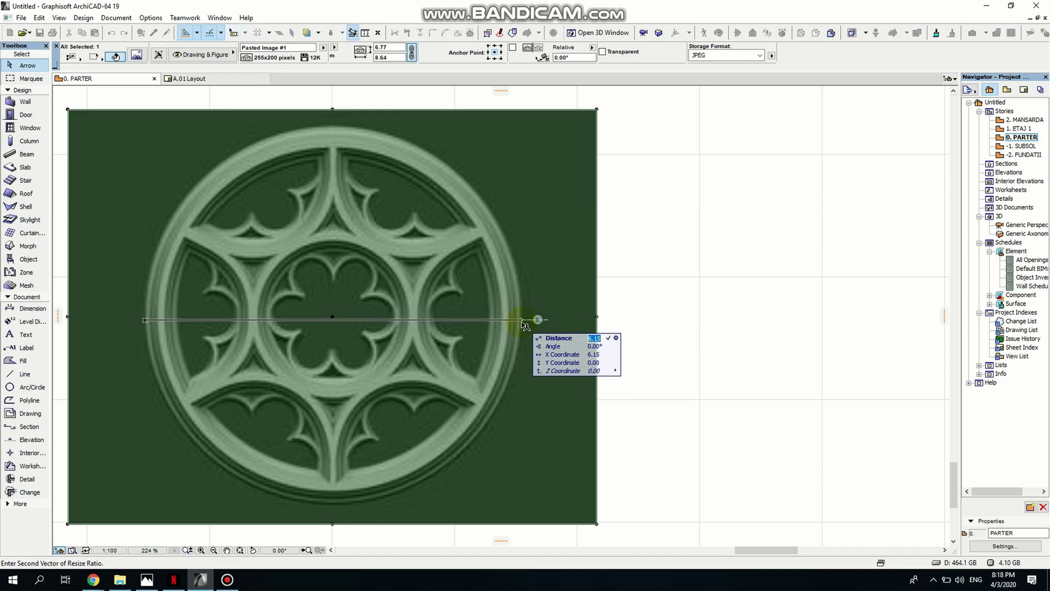
text(1)
key(Return)
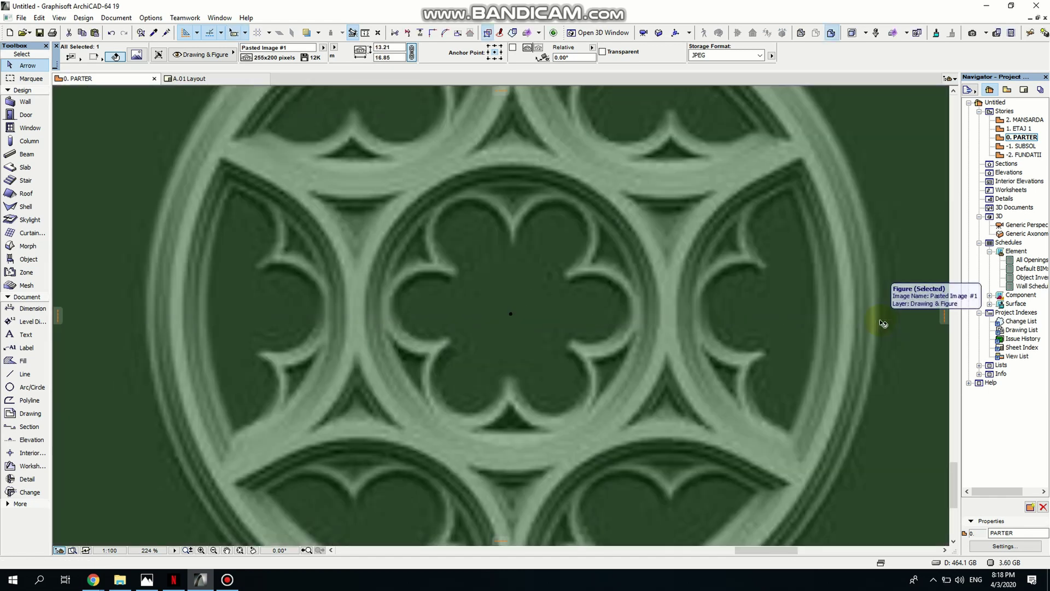
scroll(668, 300, down, 3)
scroll(668, 300, down, 2)
click(708, 329)
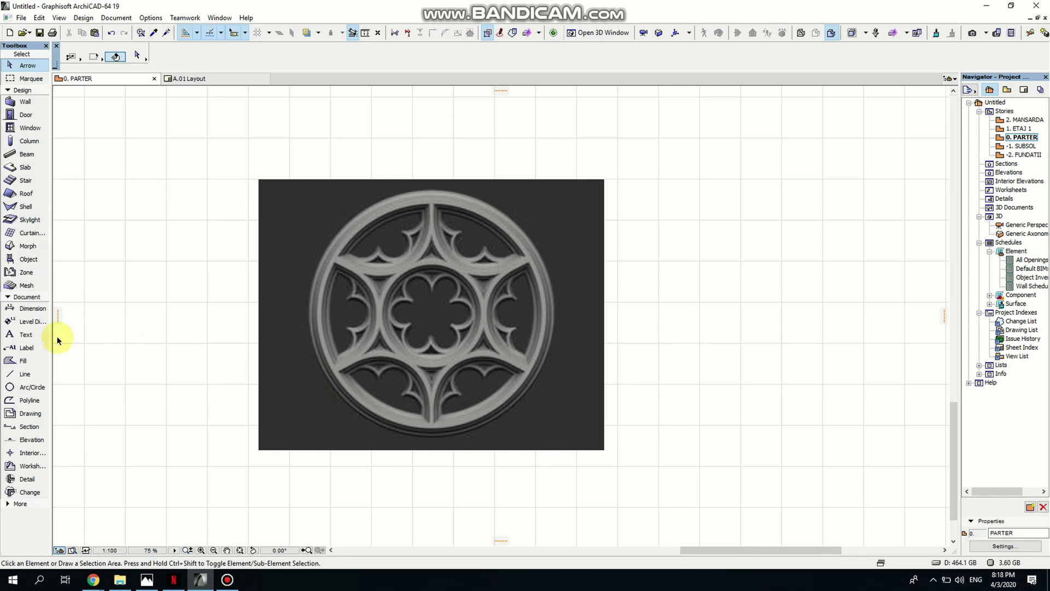
- Set the Arc/Circle tool to draw with red pen 20
click(31, 388)
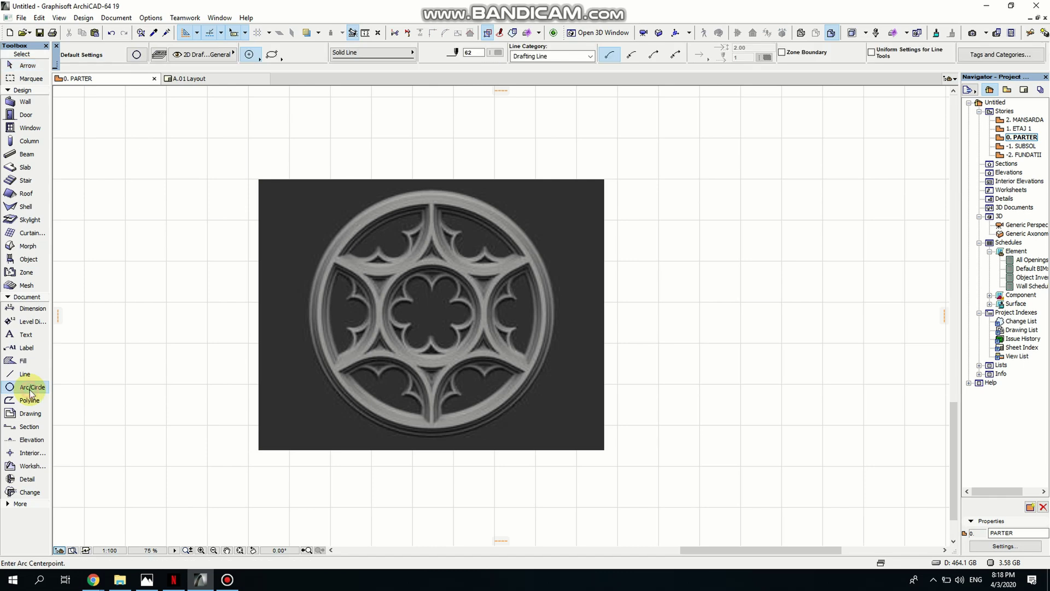
click(497, 53)
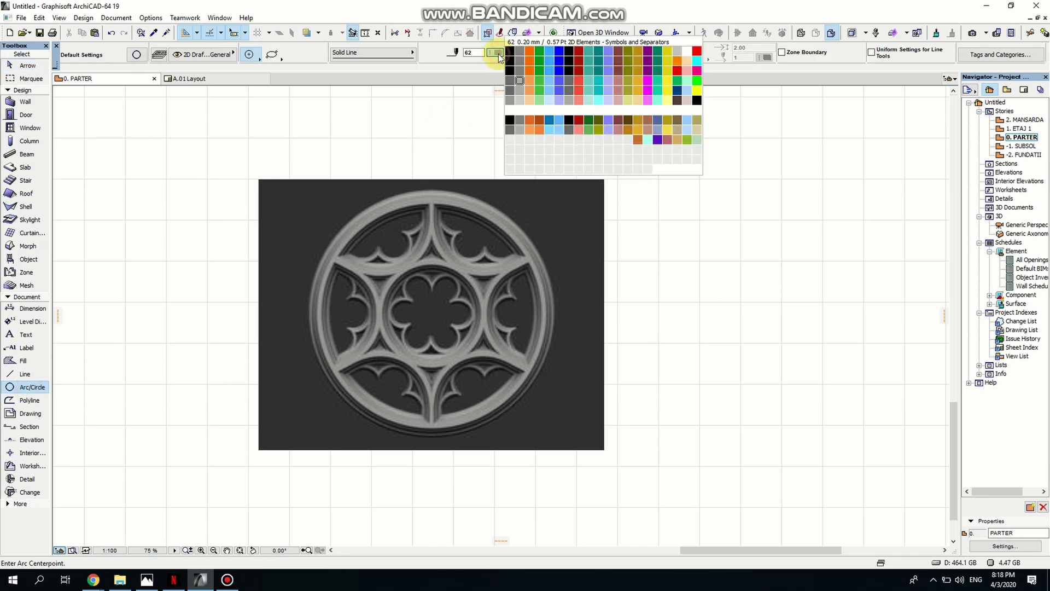
click(696, 54)
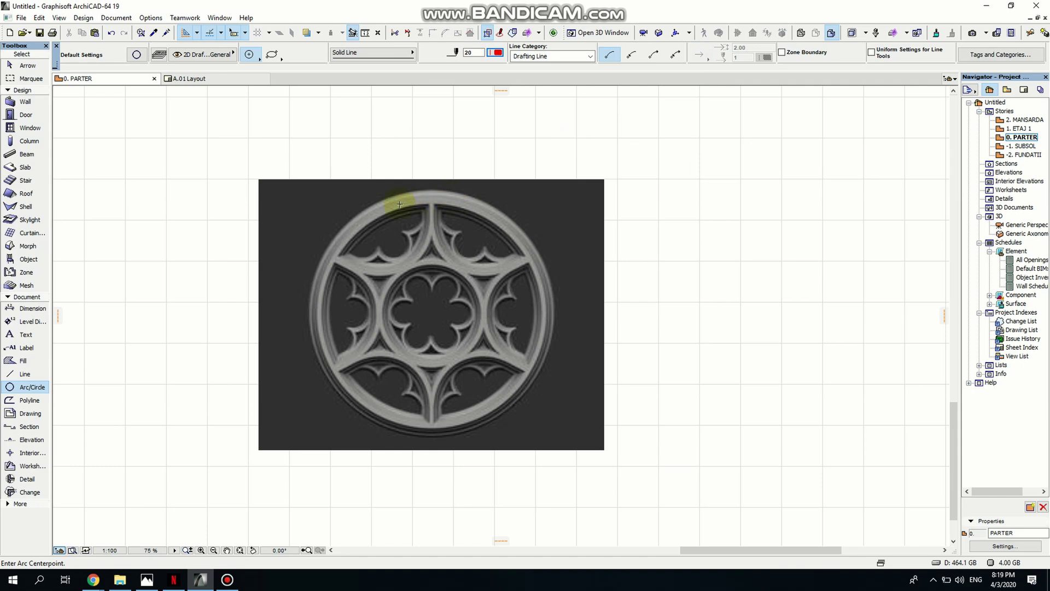
scroll(427, 195, up, 1)
click(426, 195)
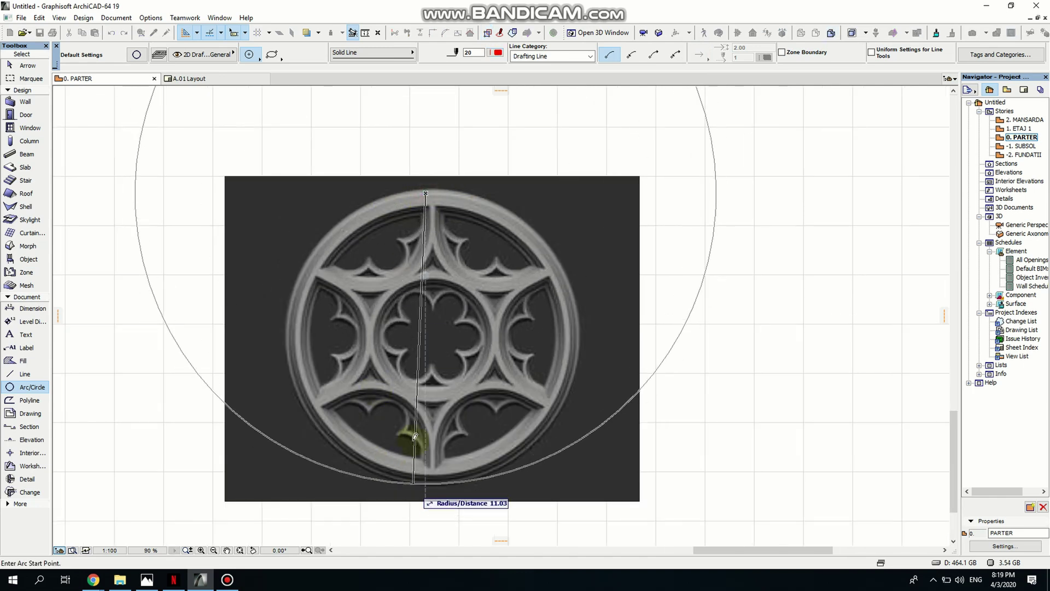
key(Escape)
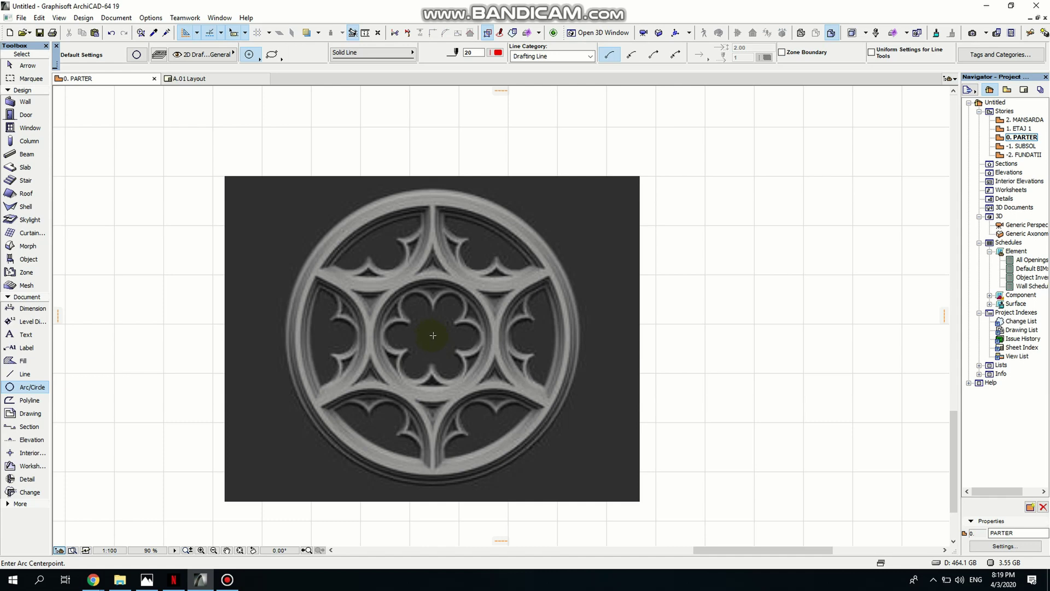
- Draw a circle with a radius of about 5.5 m from the rose window's centre along the middle of the outer ring
click(432, 335)
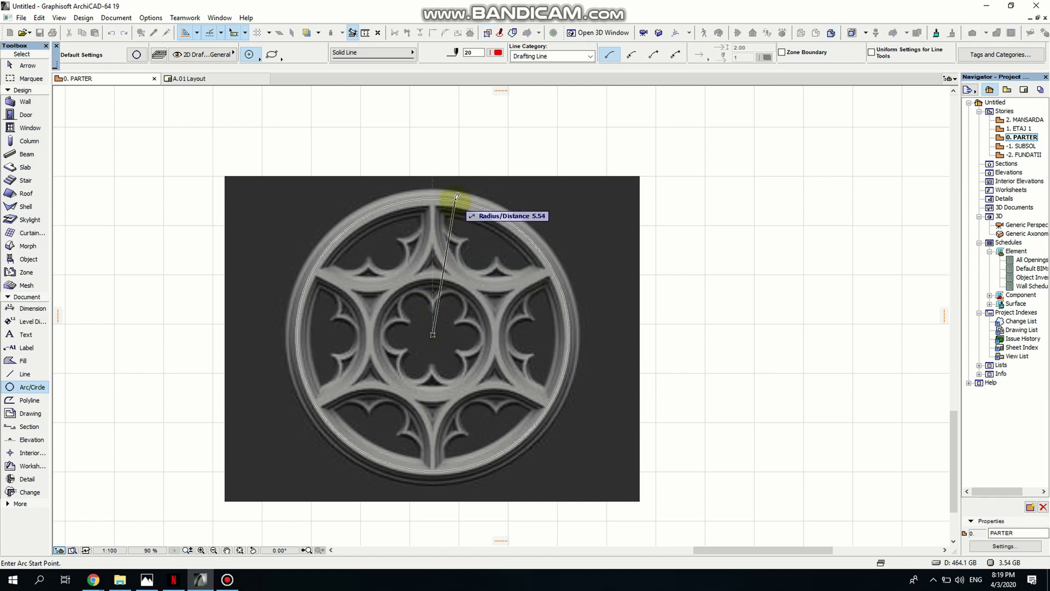
click(433, 194)
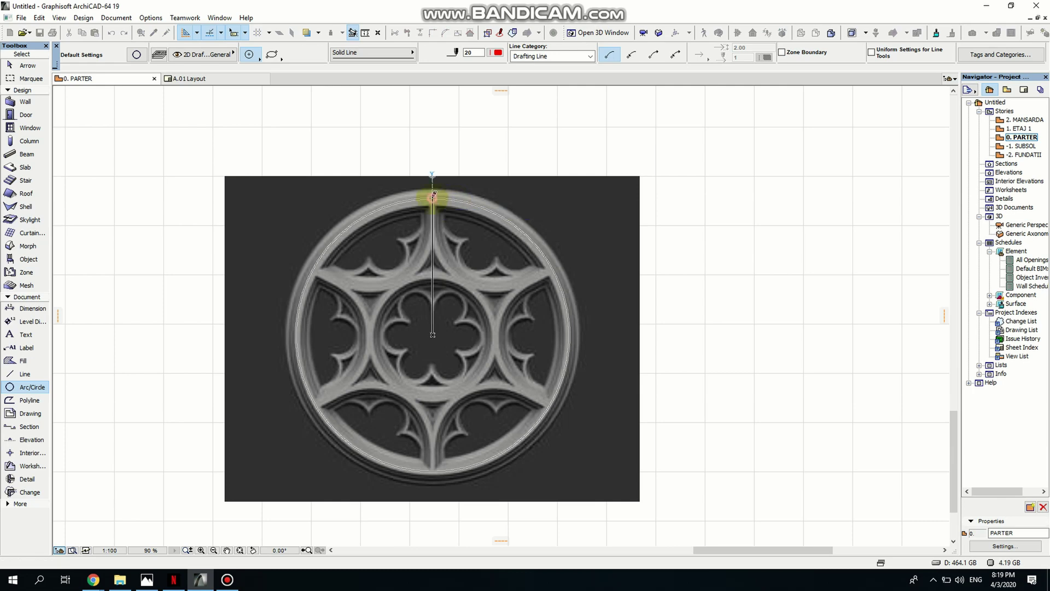
middle_drag(424, 264, 418, 296)
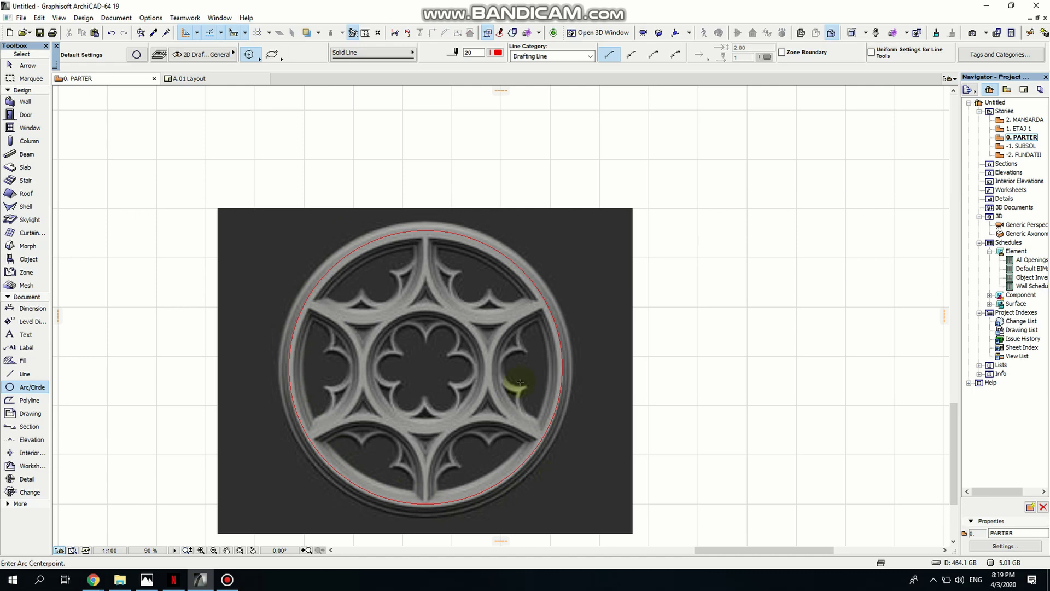
scroll(427, 228, up, 1)
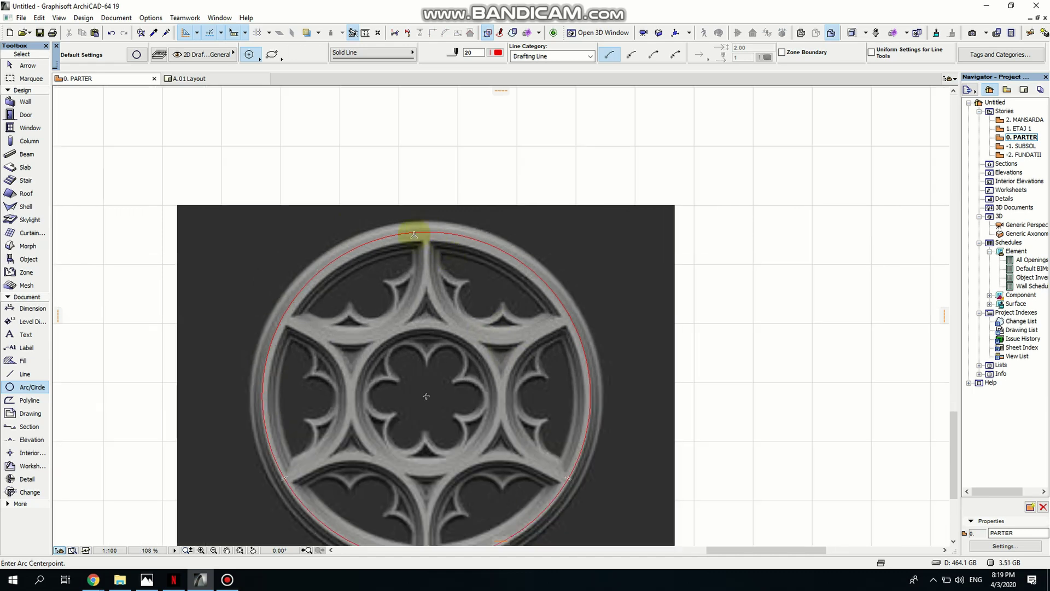
shift+click(414, 234)
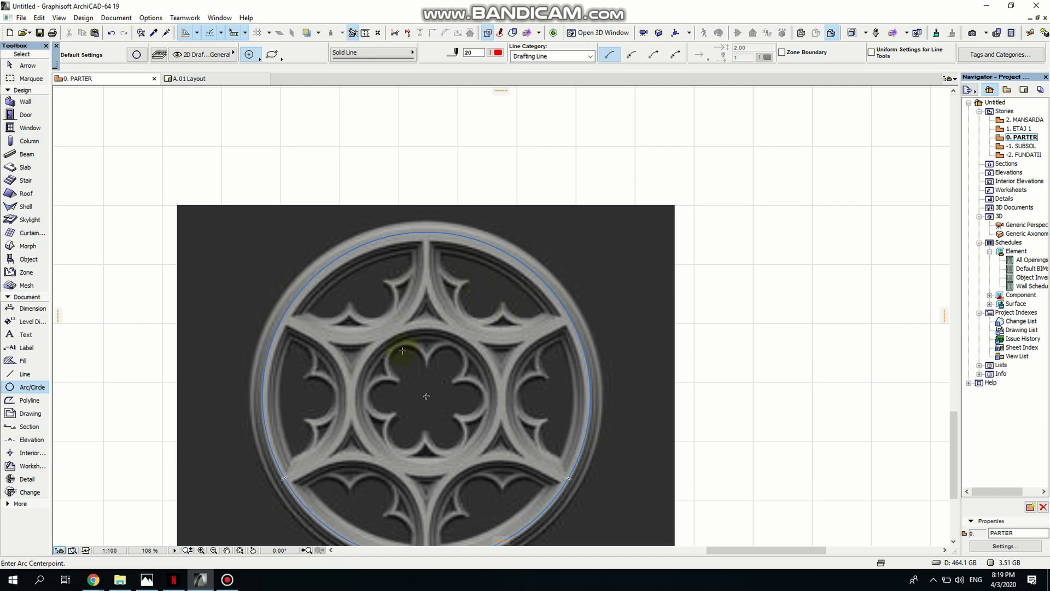
scroll(430, 267, down, 1)
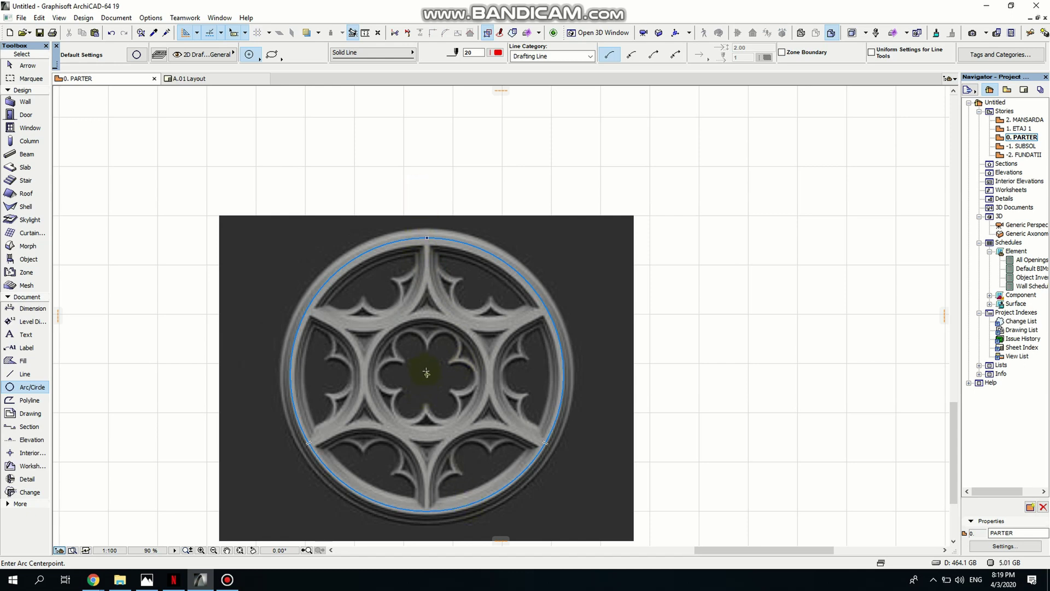
- Draw a horizontal line across the whole image near the circle's centre and set its pen to red pen 20
click(21, 374)
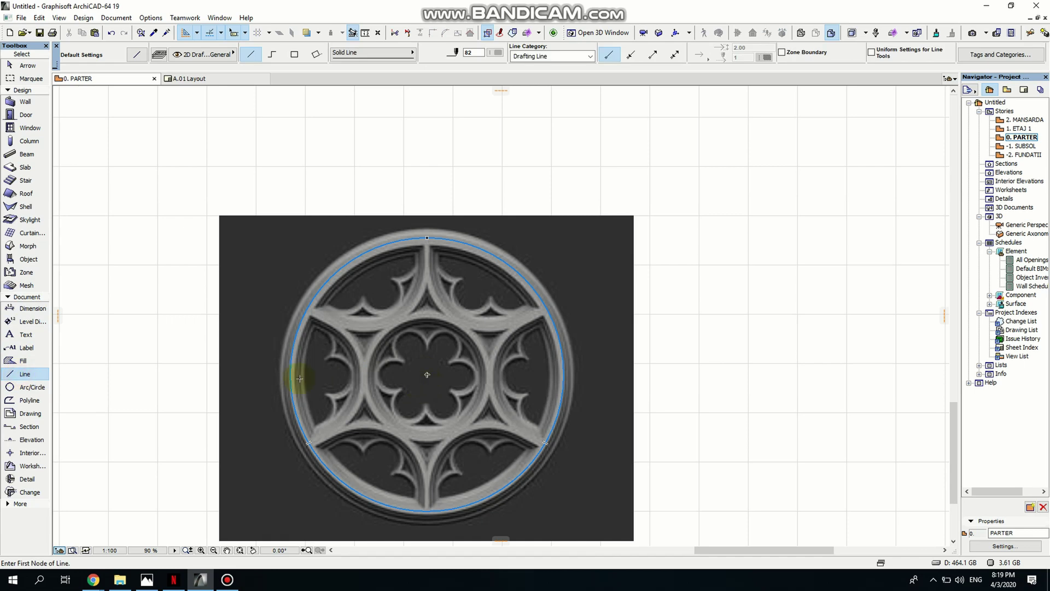
click(200, 379)
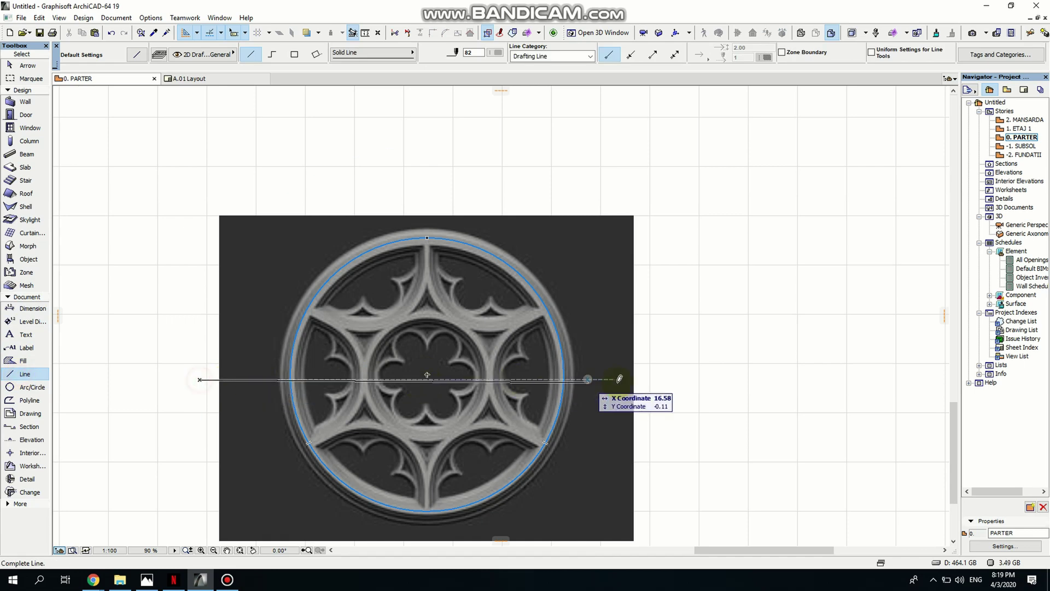
click(690, 378)
key(shift)
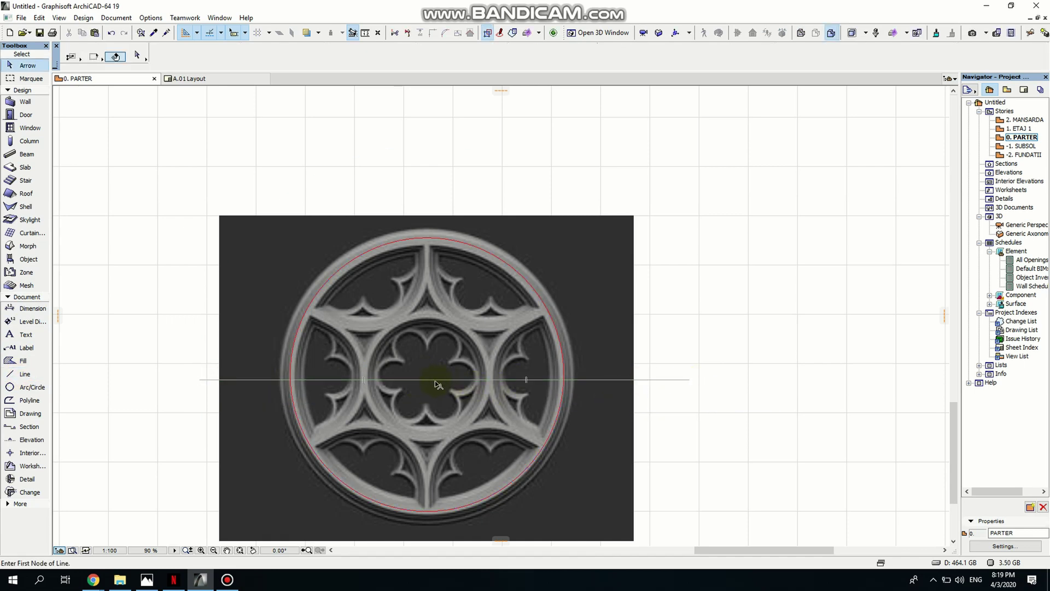
click(436, 380)
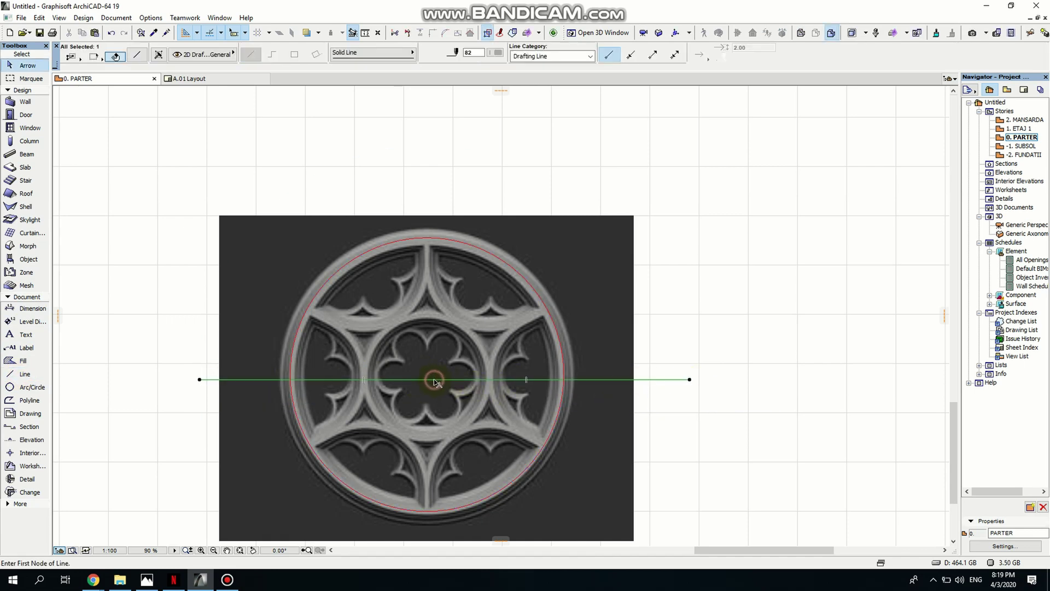
click(502, 55)
click(694, 51)
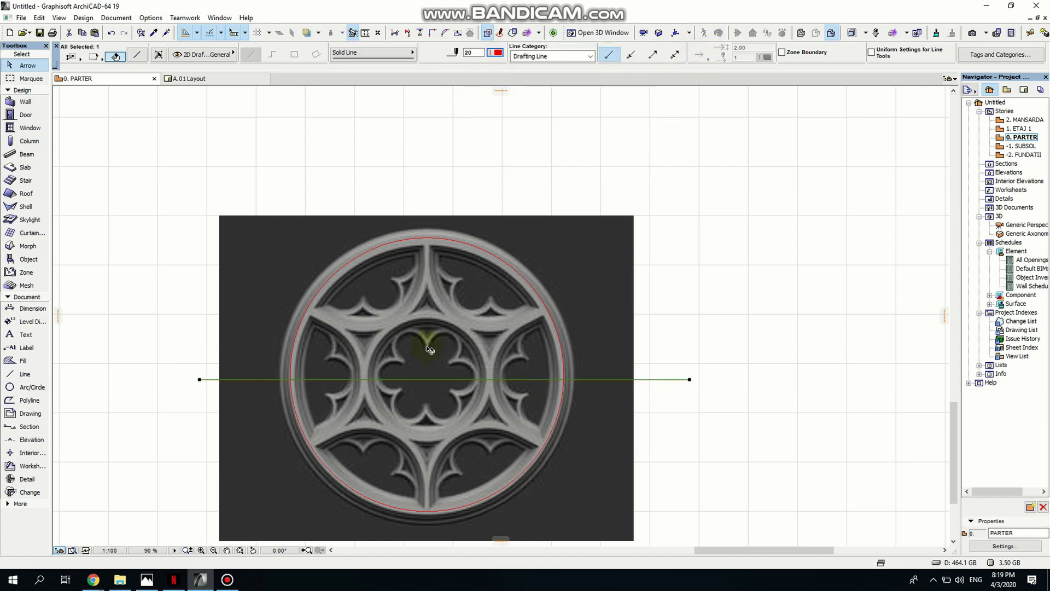
- Move the horizontal line vertically so that it passes through the circle's centre
scroll(426, 392, up, 1)
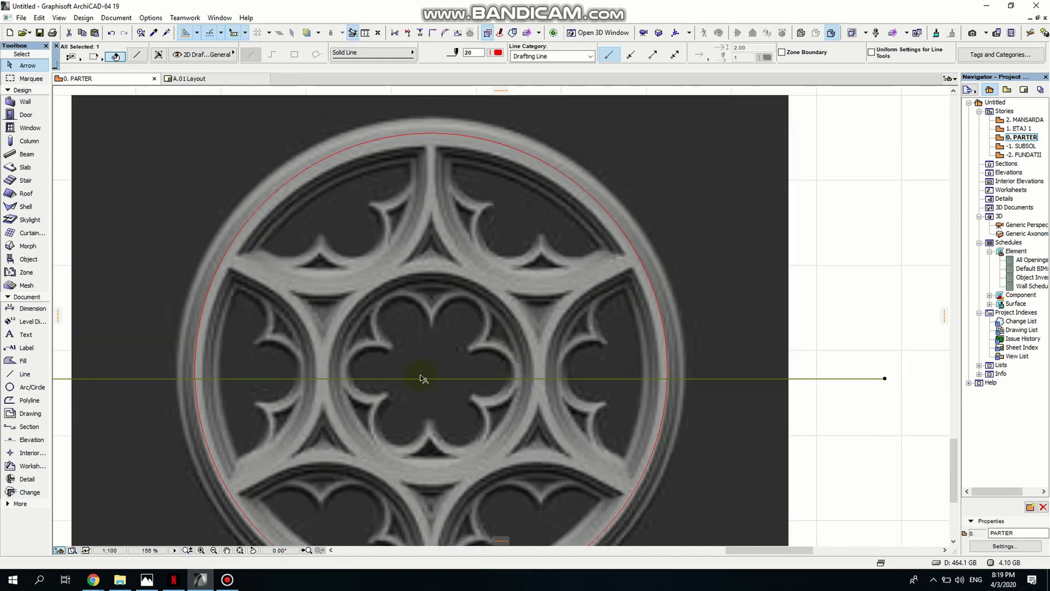
scroll(427, 379, up, 2)
key(ctrl+d)
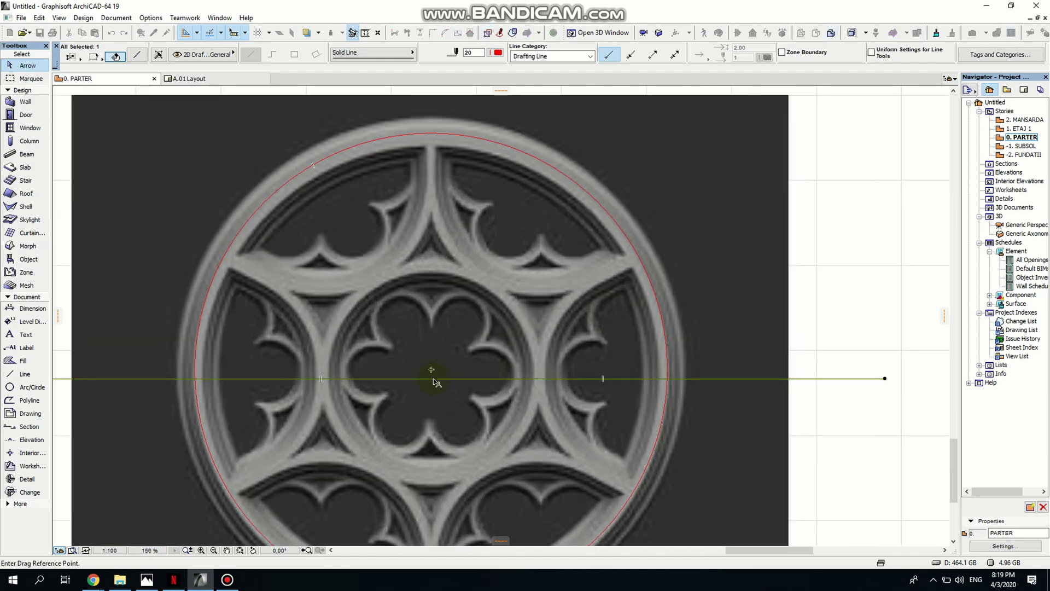
click(434, 378)
click(432, 369)
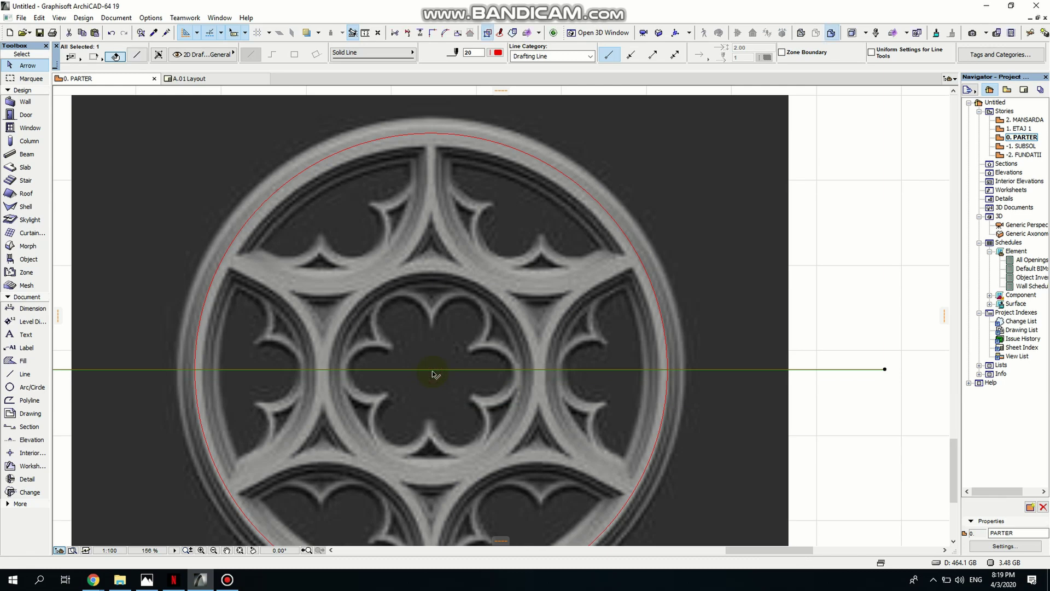
- Shorten the horizontal line at both ends so that it spans exactly between the circle's left and right edges
scroll(434, 374, down, 2)
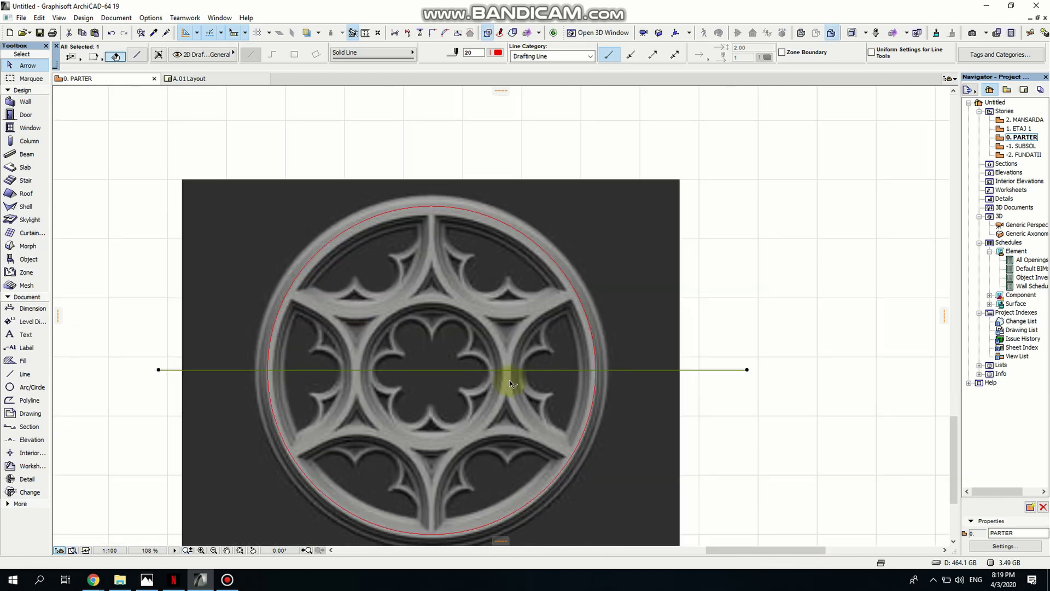
click(159, 370)
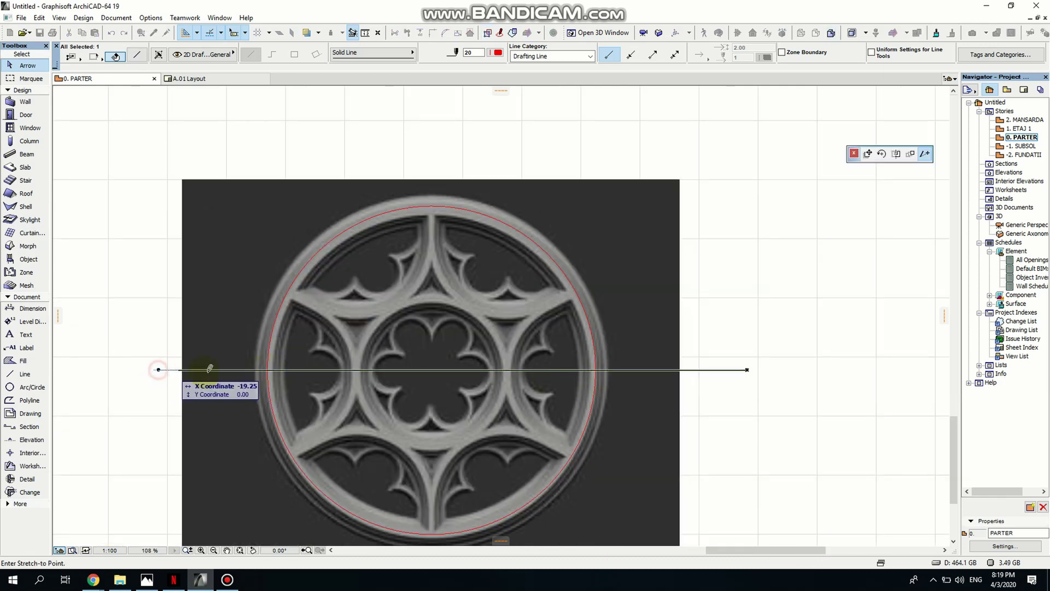
click(267, 370)
click(747, 369)
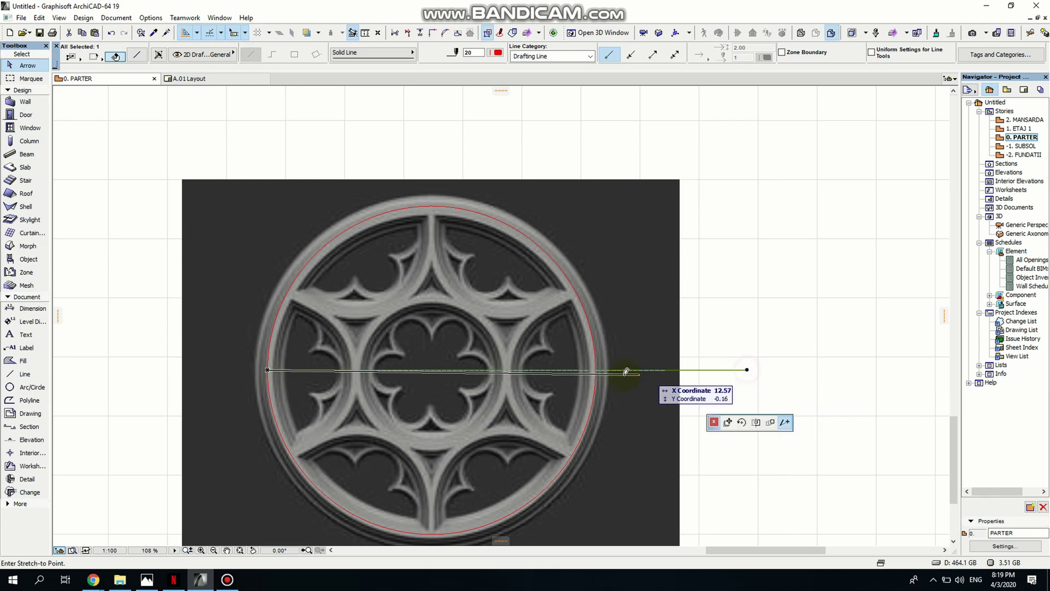
click(595, 370)
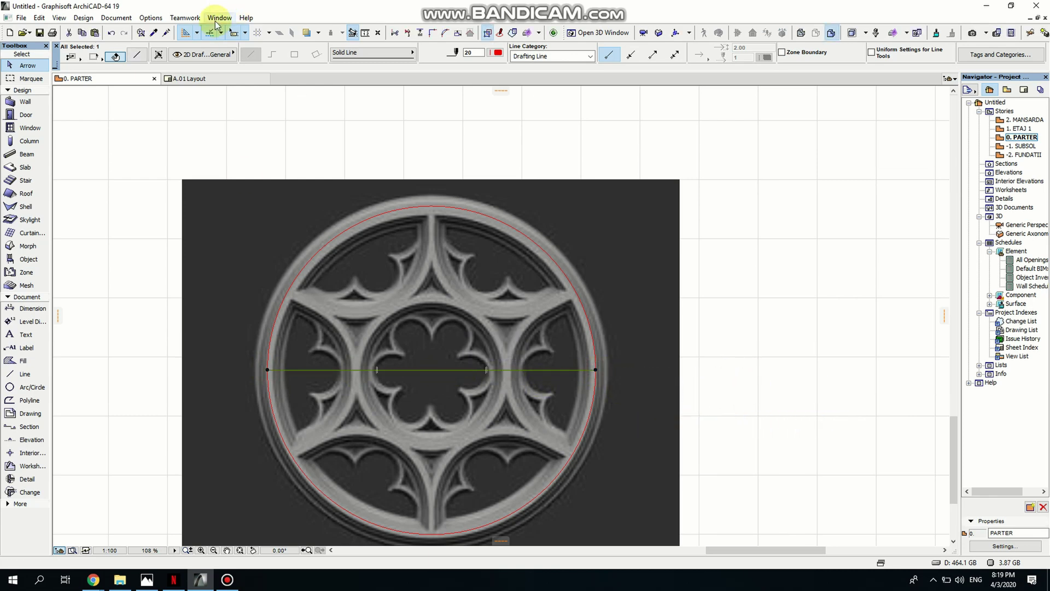
- Set the snap points to Half and rotate a copy of the horizontal line by 90° about its midpoint
click(222, 33)
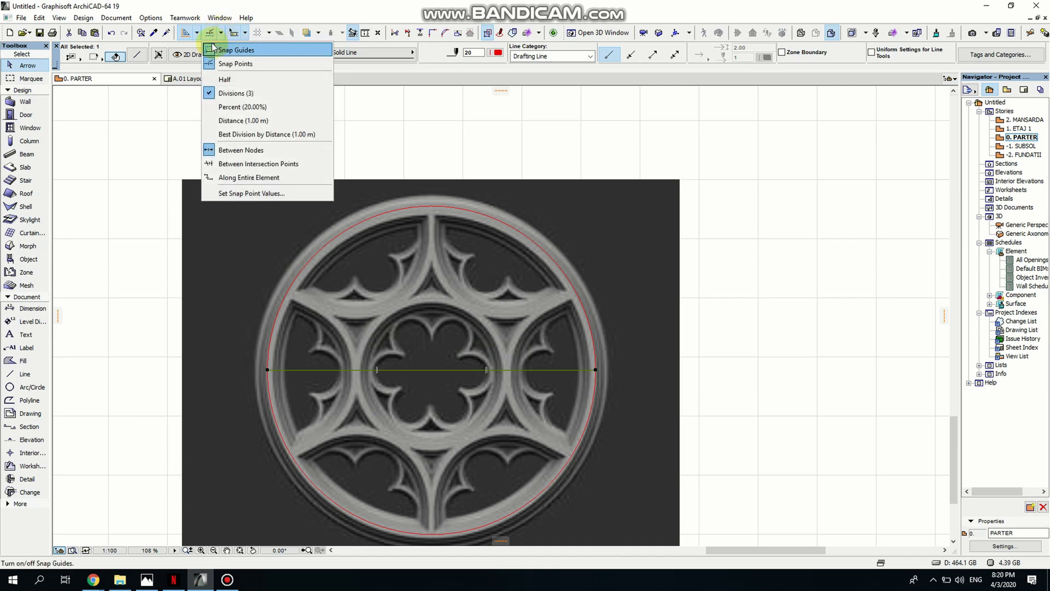
click(211, 81)
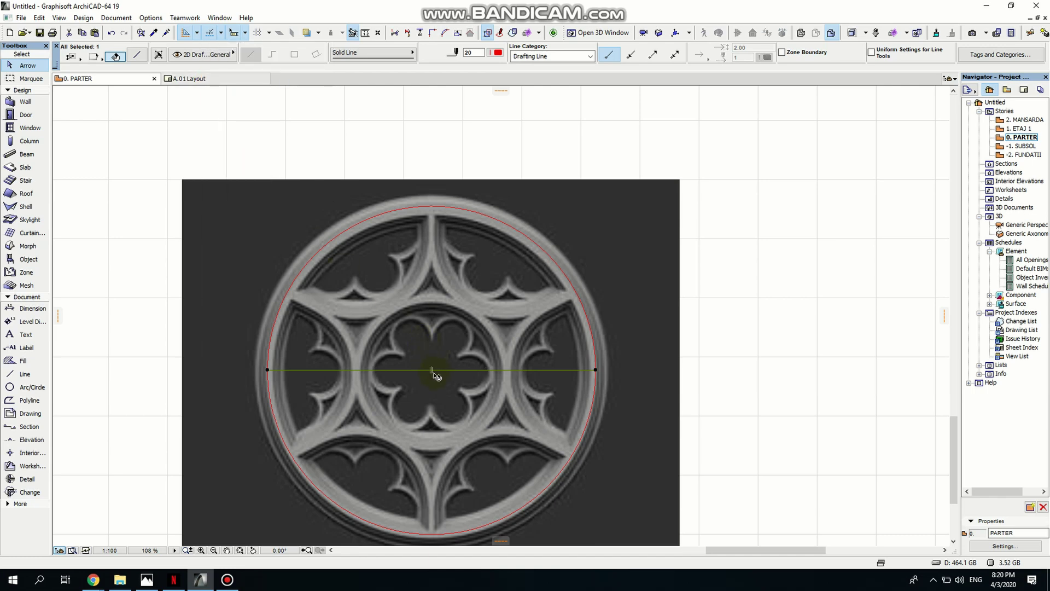
key(ctrl+shift+e)
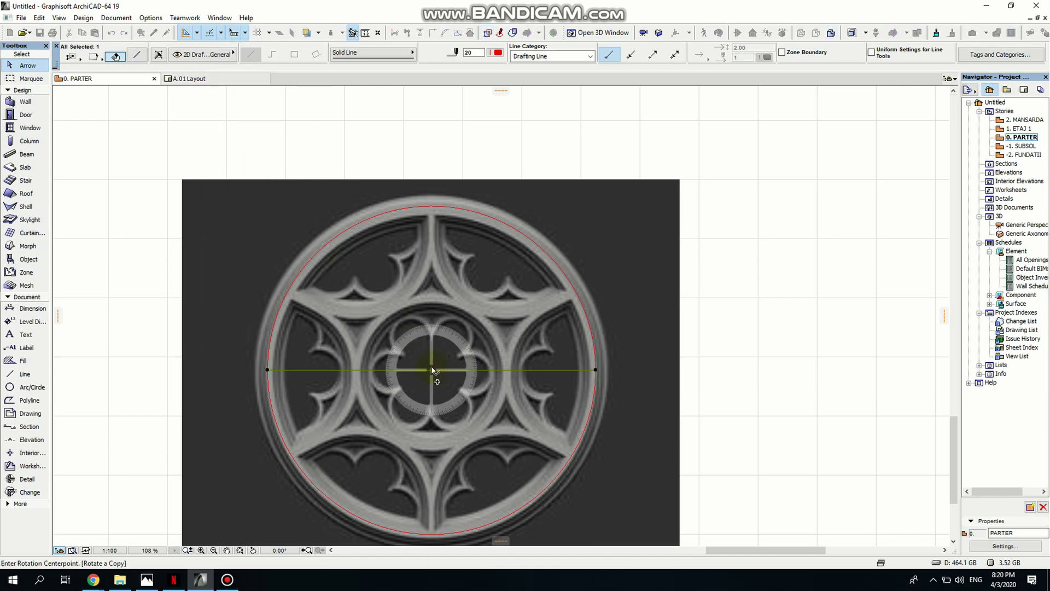
click(432, 370)
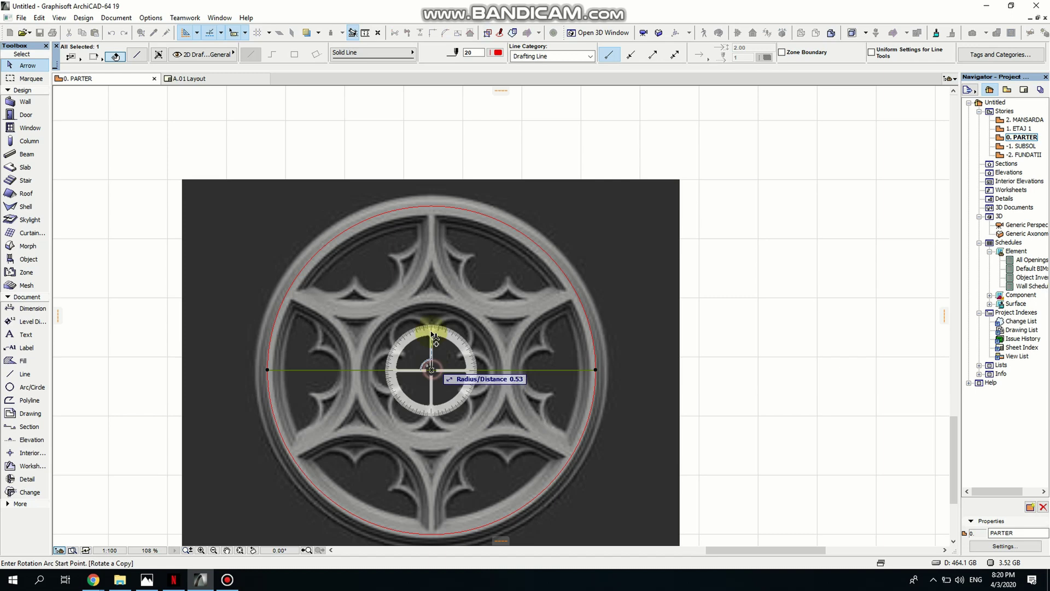
click(432, 291)
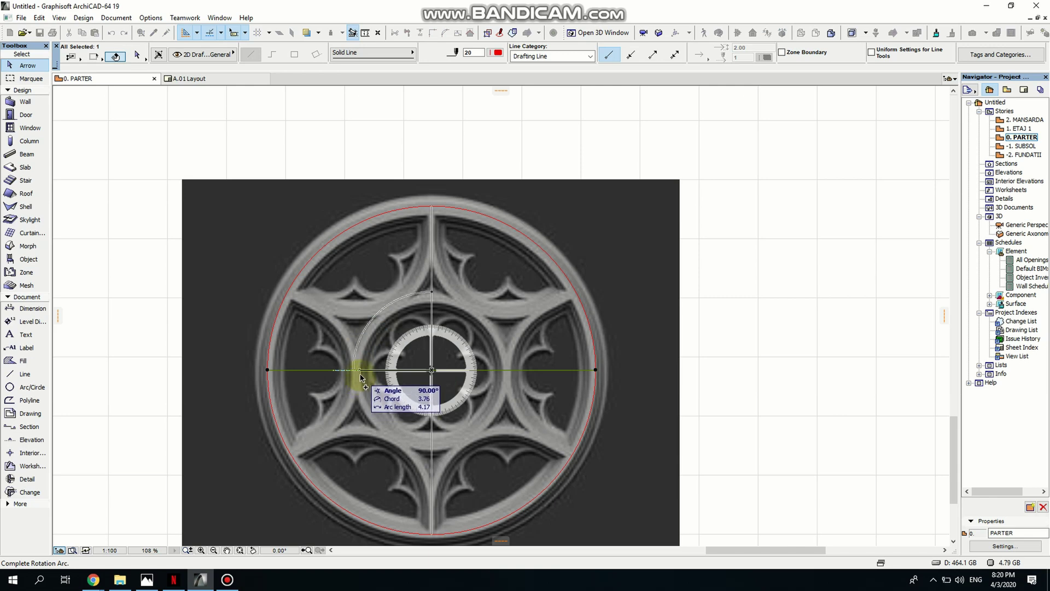
click(360, 376)
scroll(438, 386, down, 3)
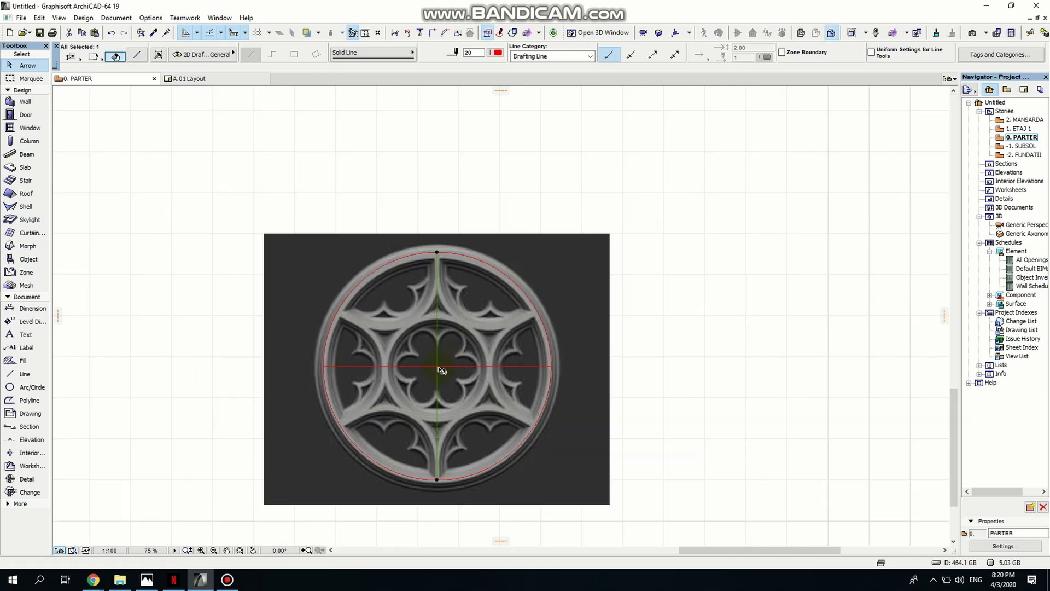
click(685, 372)
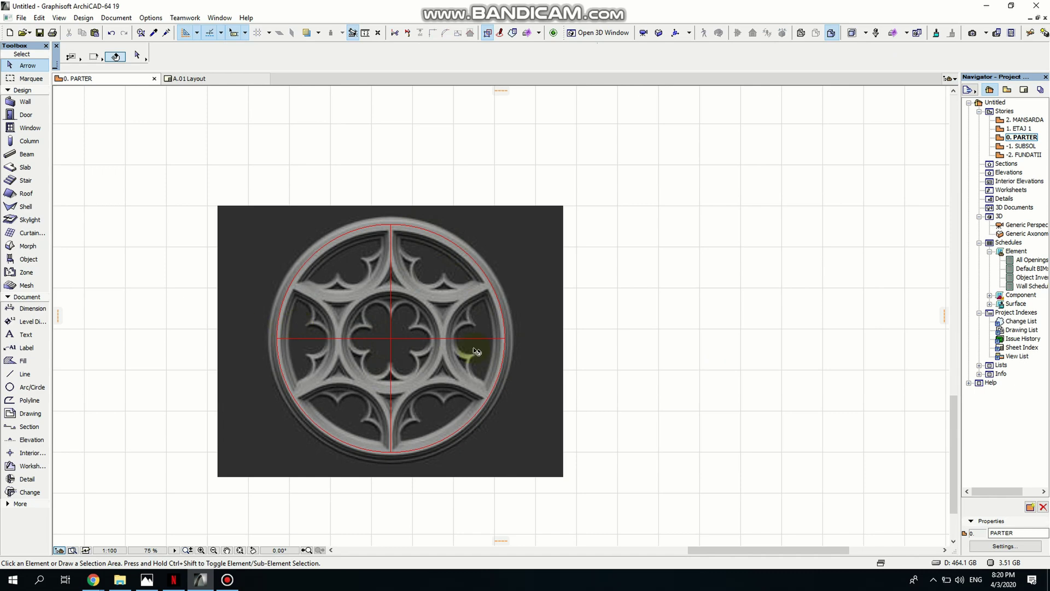
- Copy the circle about 5.55 m straight up from its centre to the upper end of the vertical centre line
scroll(432, 343, down, 1)
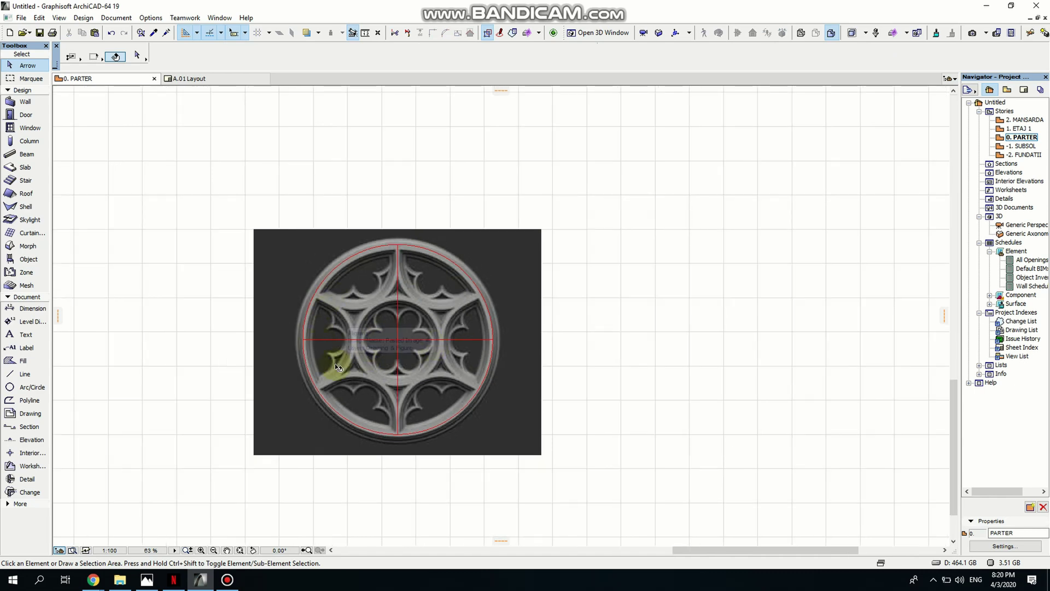
middle_drag(373, 346, 368, 337)
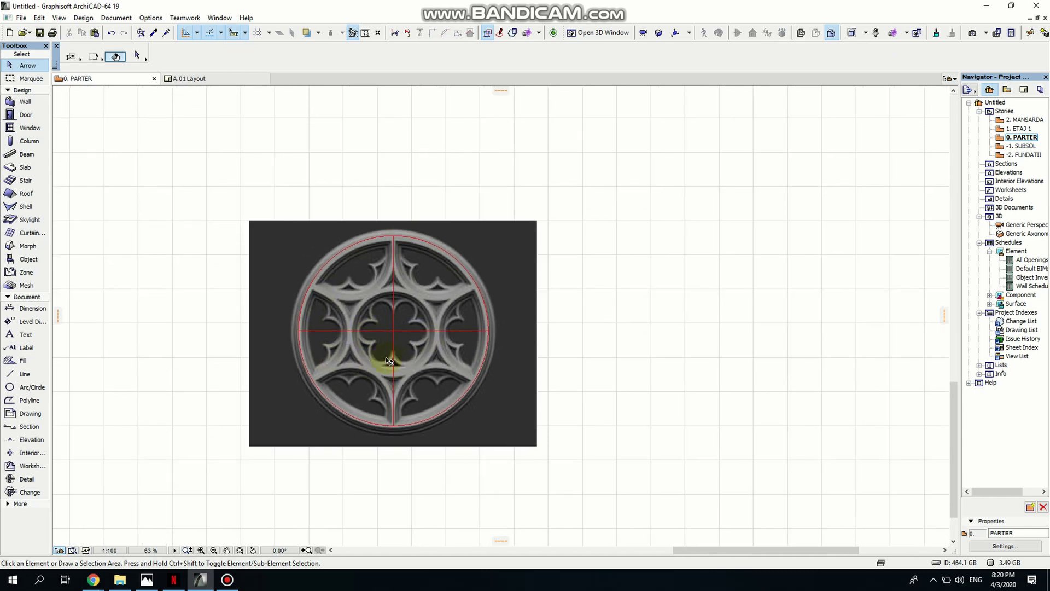
click(346, 251)
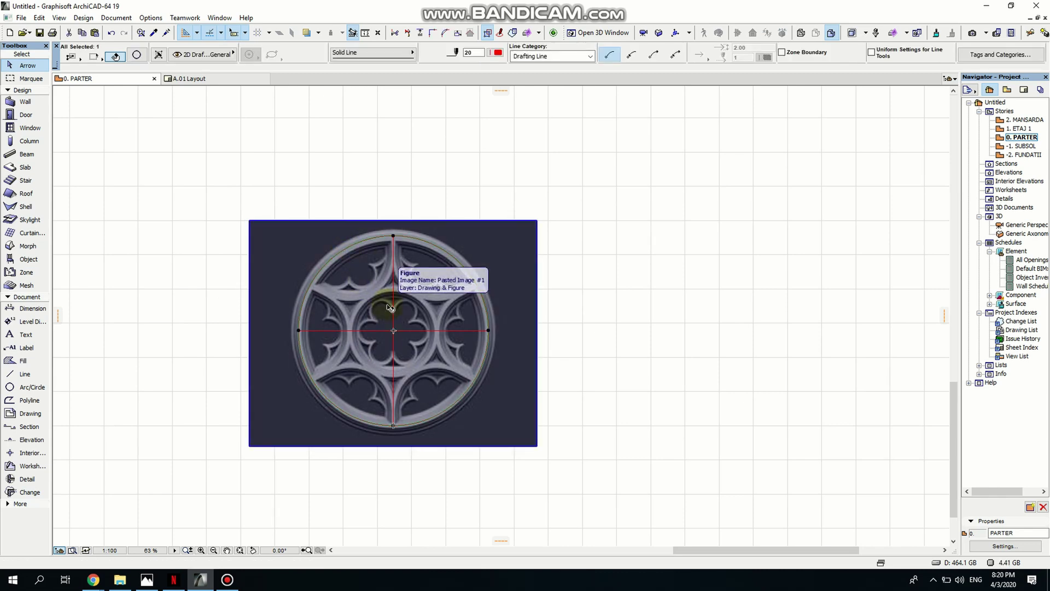
key(ctrl+d)
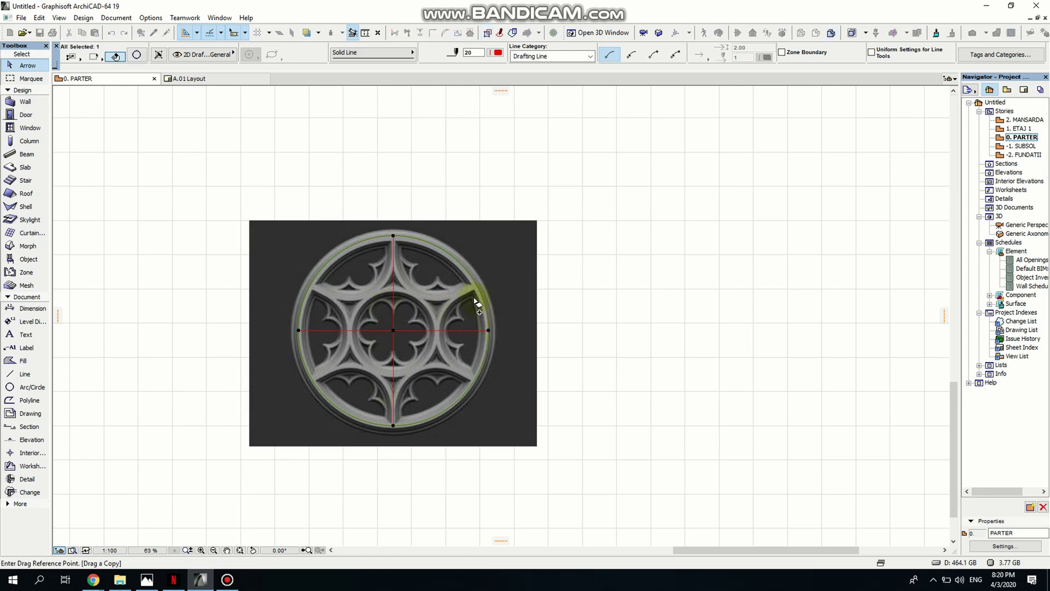
click(393, 330)
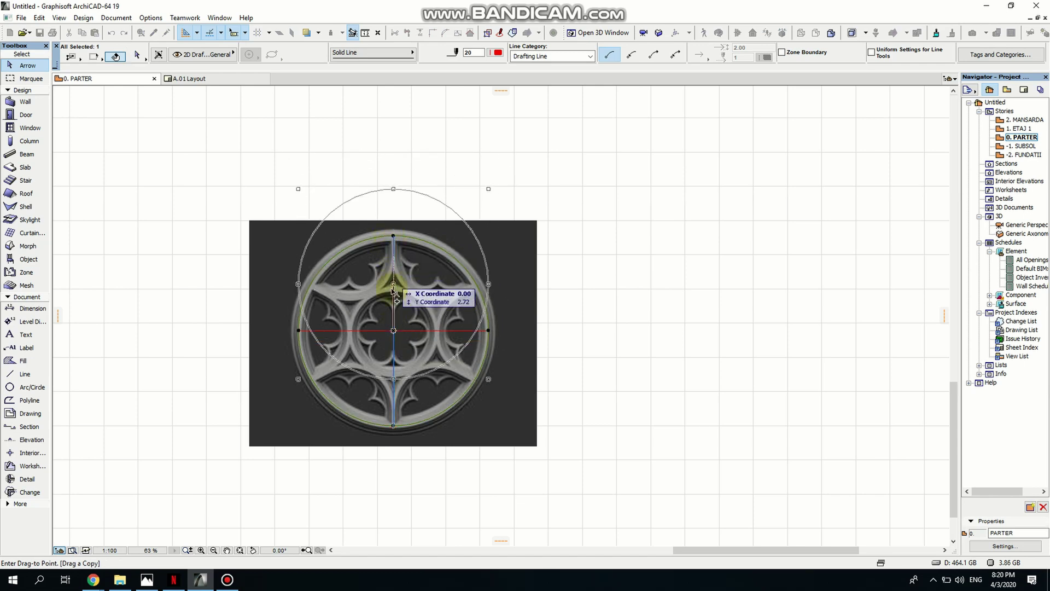
click(393, 235)
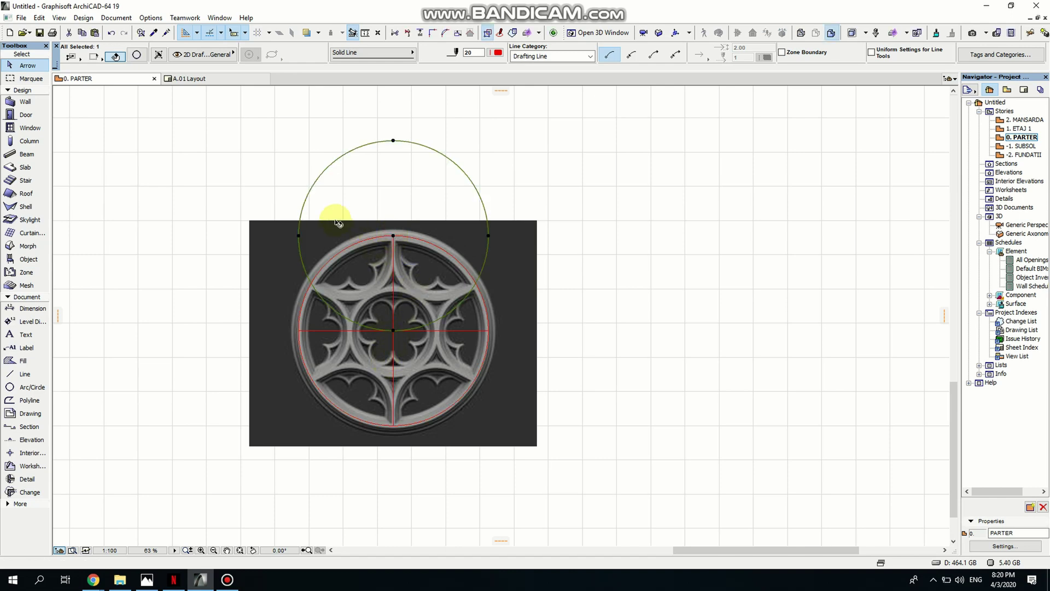
- Copy the upper circle about 11.11 m straight down so that its topmost point lies on the rose window's centre
key(ctrl+shift+d)
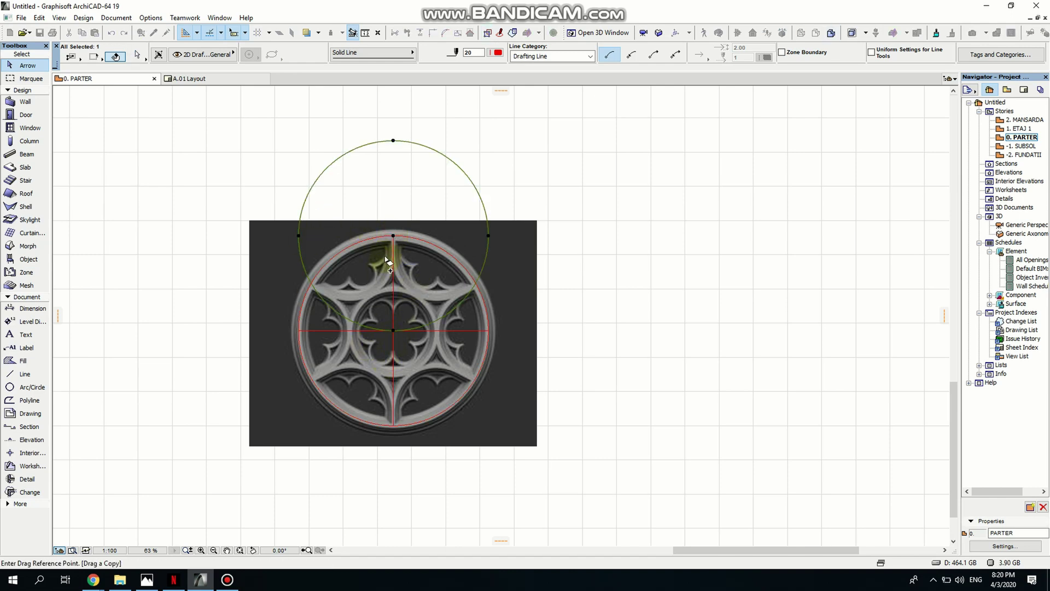
click(394, 141)
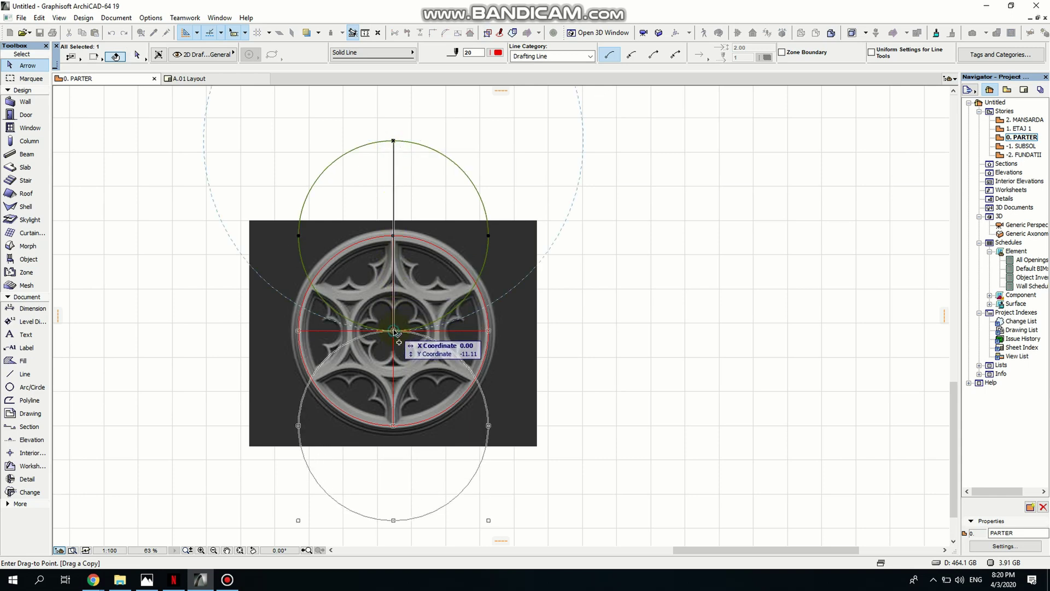
click(393, 330)
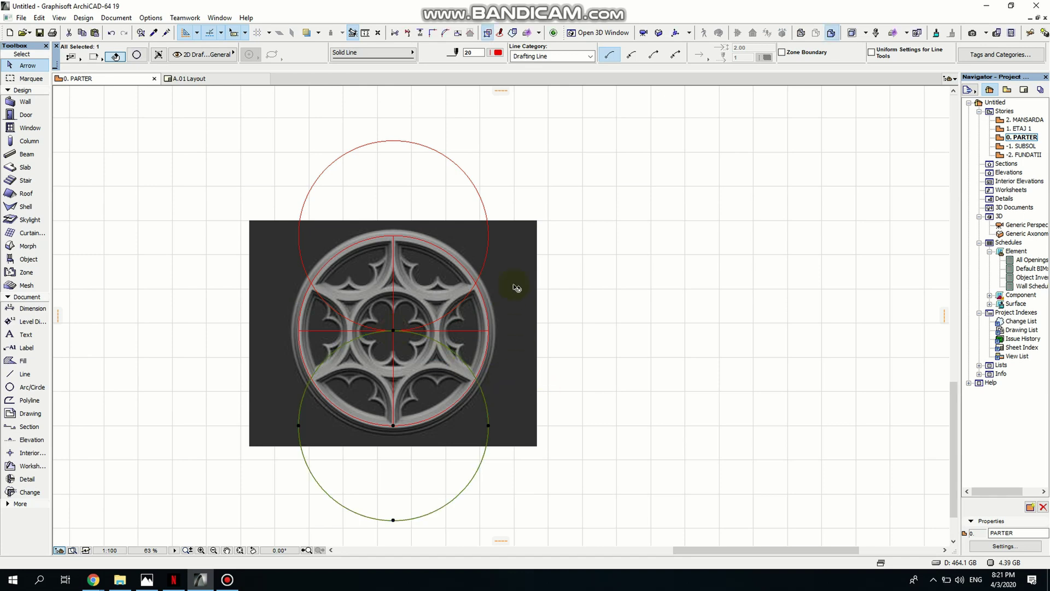
scroll(403, 280, up, 2)
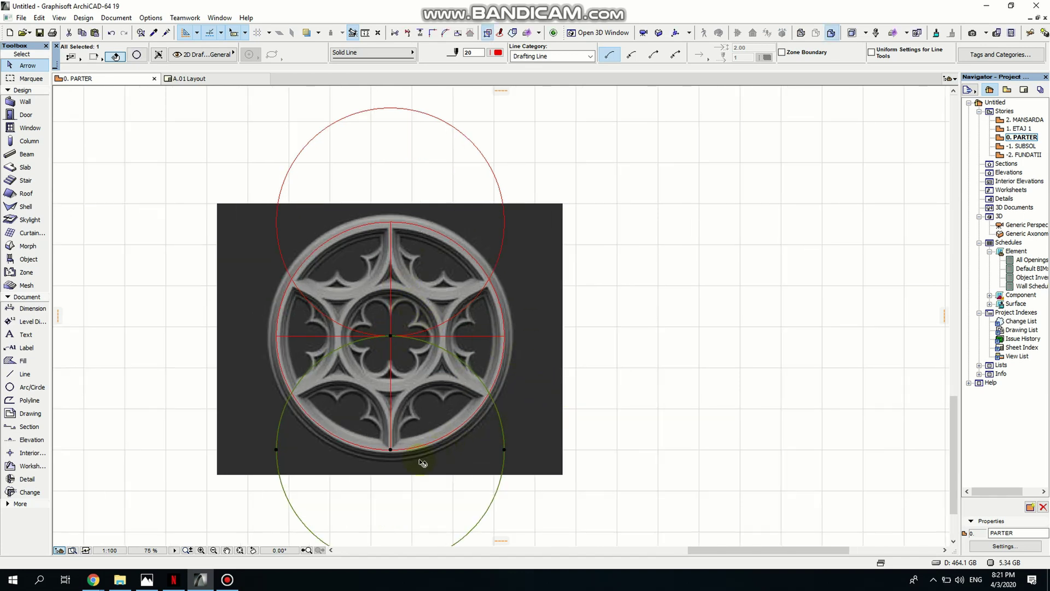
middle_drag(422, 389, 422, 401)
click(721, 356)
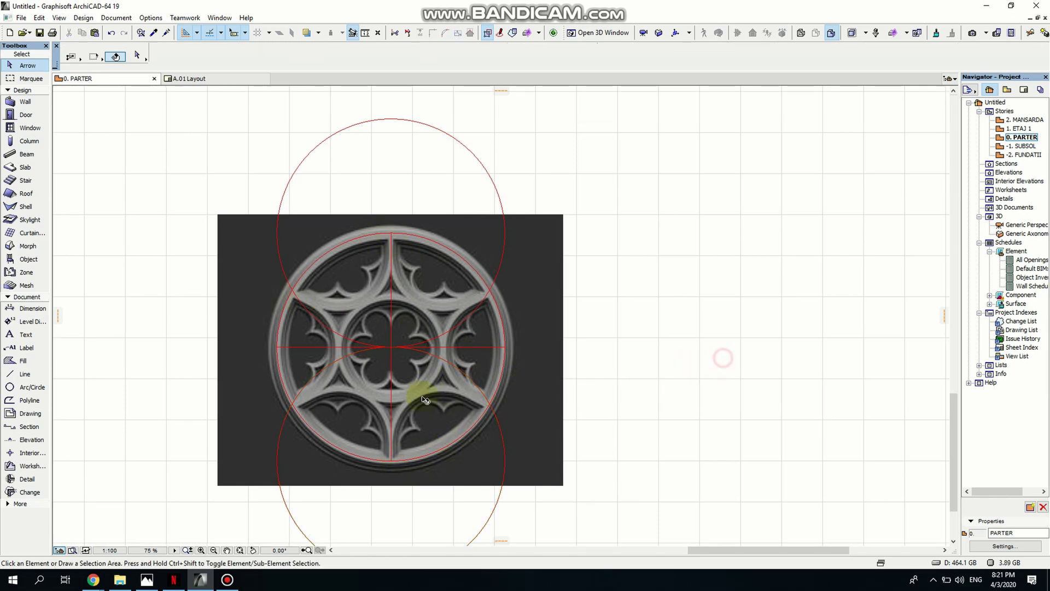
- Set the Polyline tool to draw with blue pen 6
scroll(372, 397, up, 1)
mouse_move(345, 321)
middle_down()
mouse_move(335, 282)
mouse_move(327, 286)
middle_up()
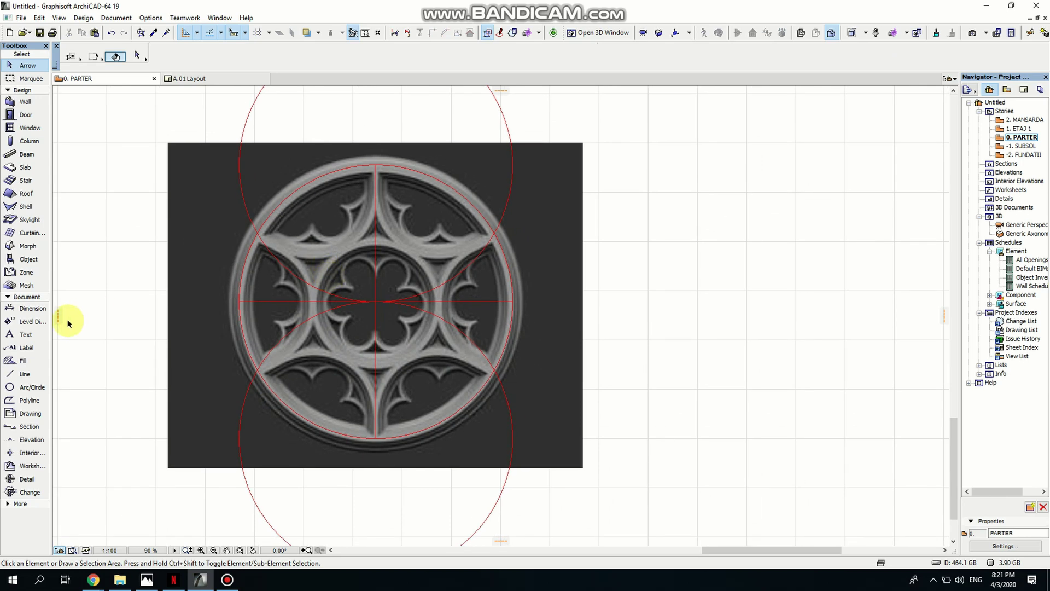
click(30, 402)
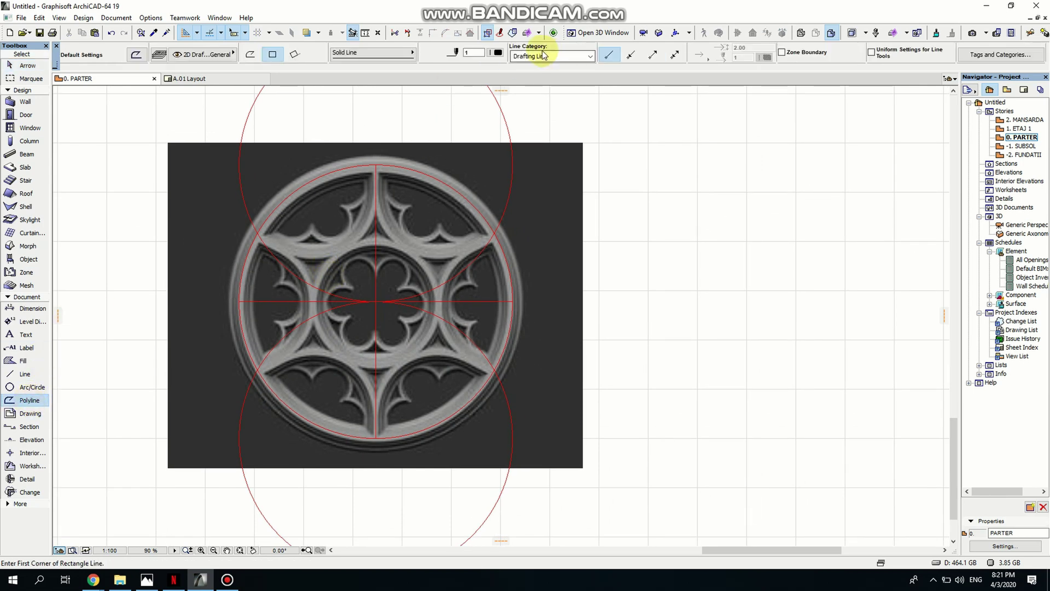
click(497, 52)
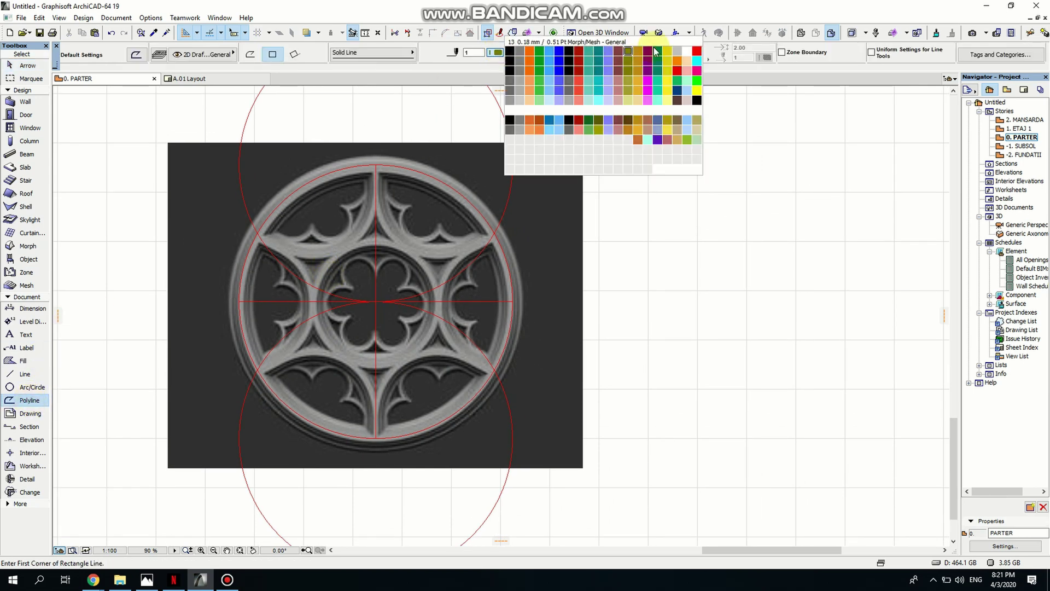
click(558, 51)
- Draw an open five-segment hexagon polyline clockwise from the main circle's top point through the circle intersections to the upper-left intersection
scroll(377, 162, up, 3)
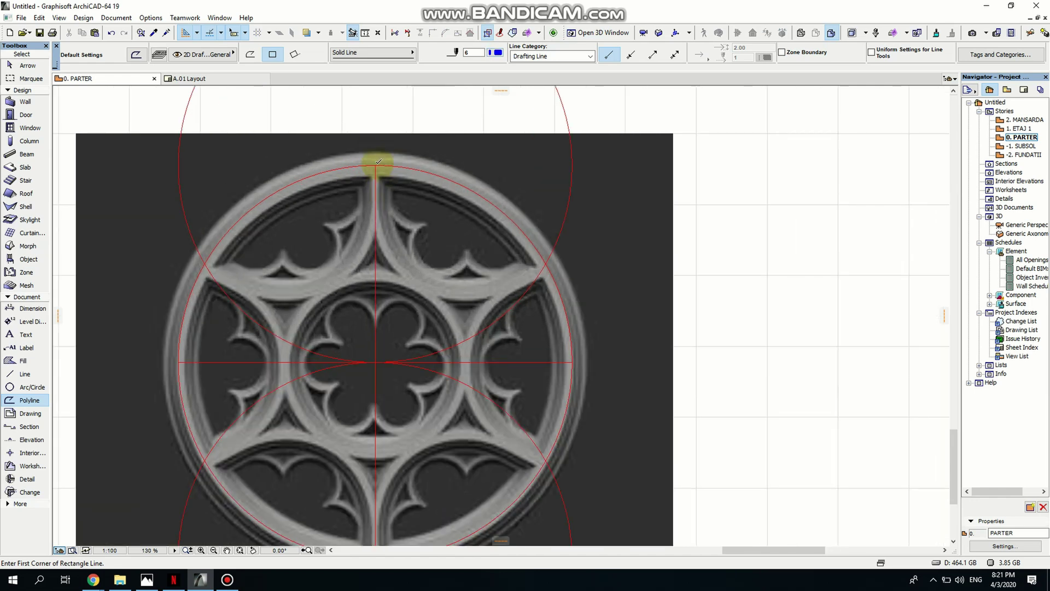
click(377, 163)
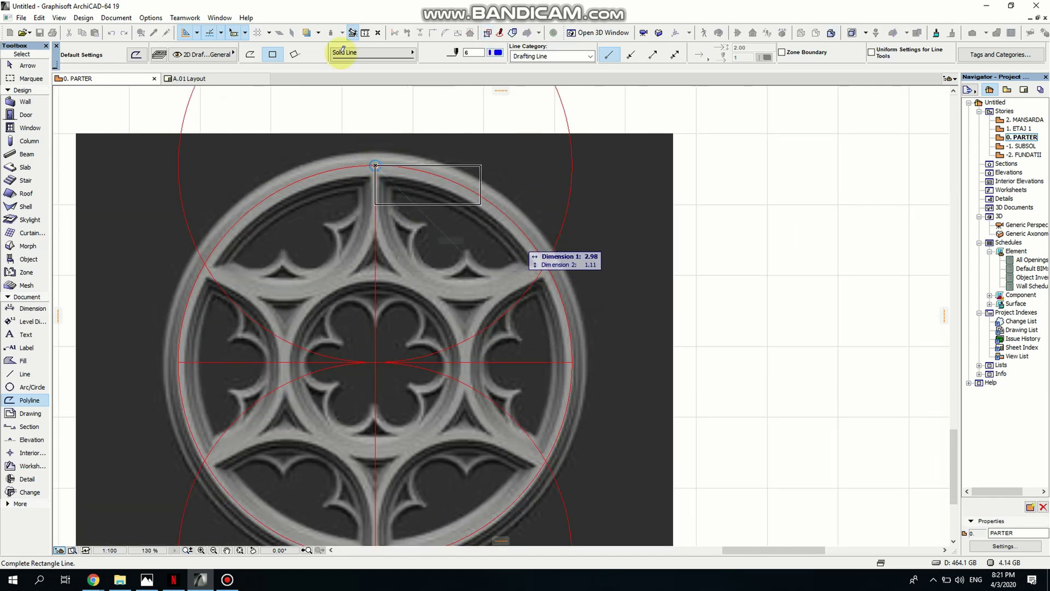
click(250, 54)
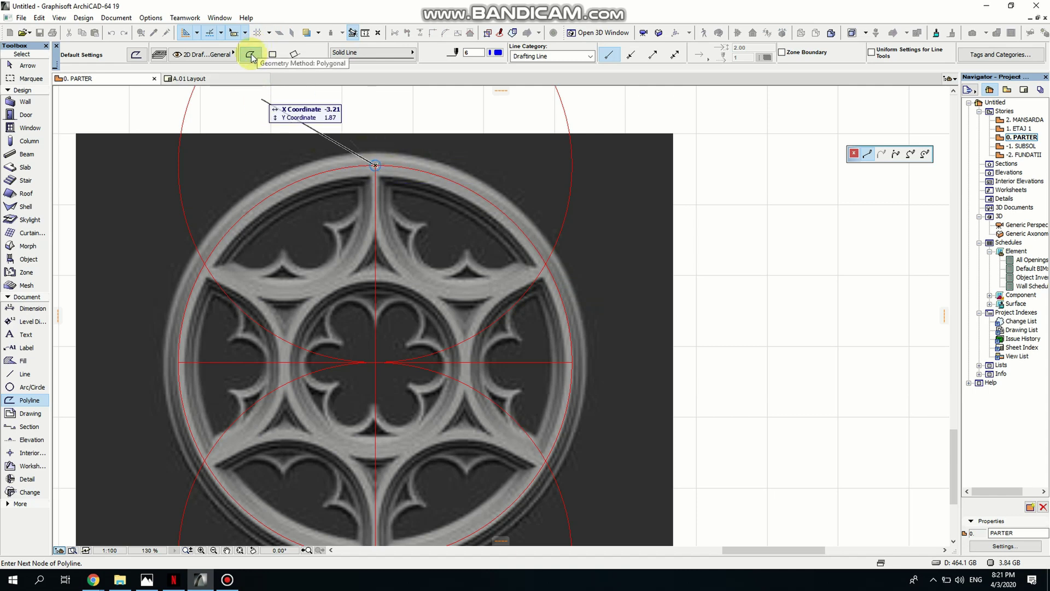
click(548, 262)
scroll(552, 359, down, 3)
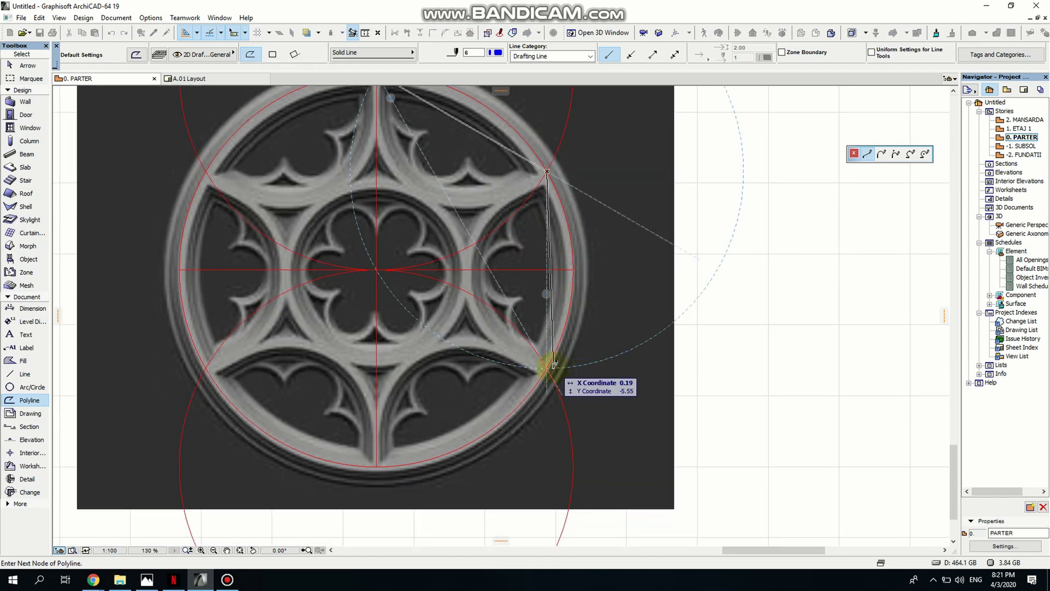
click(548, 366)
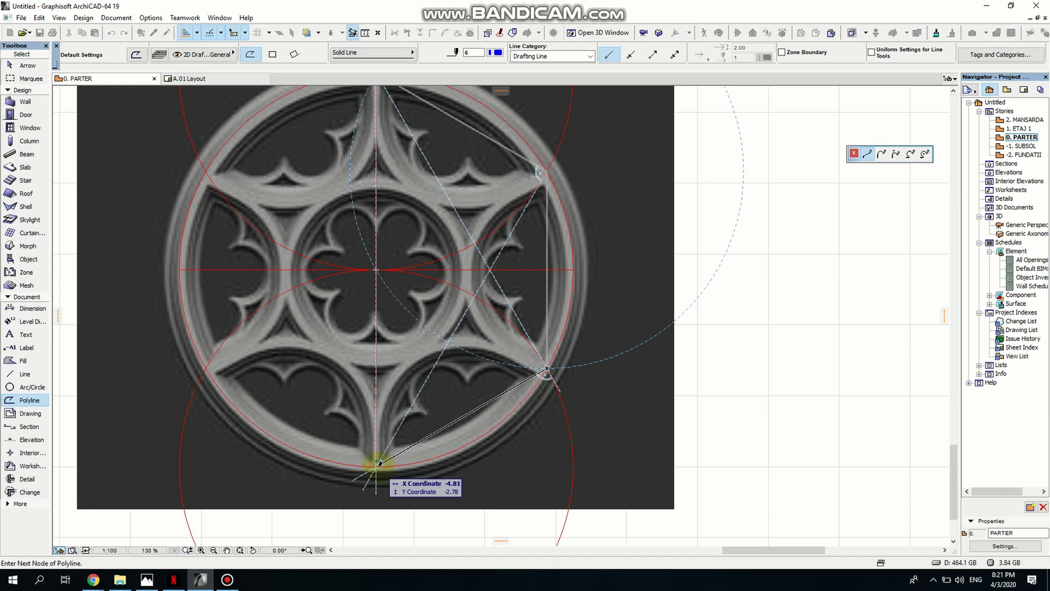
click(376, 466)
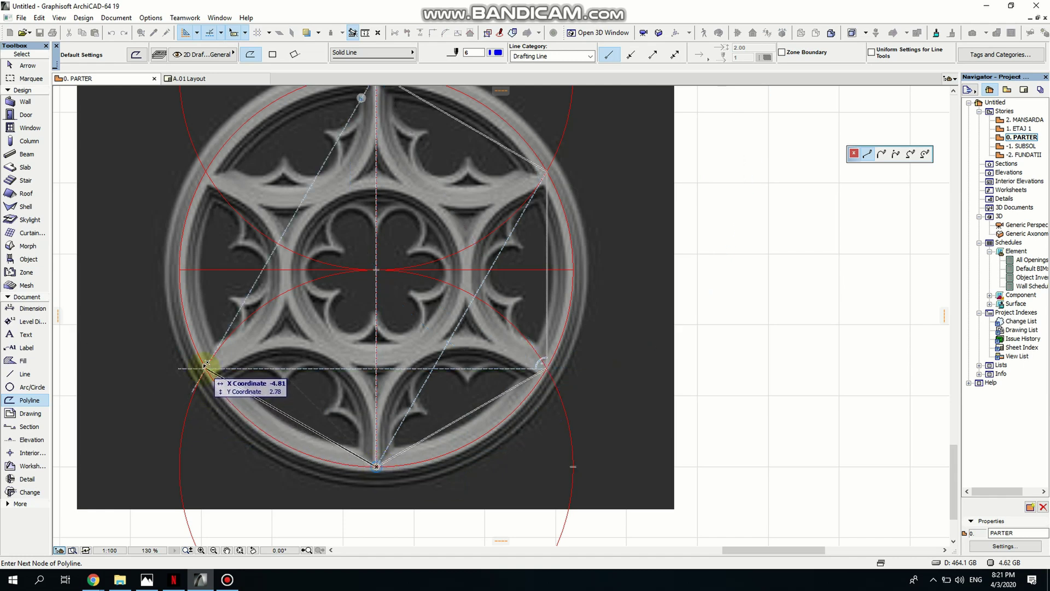
click(206, 368)
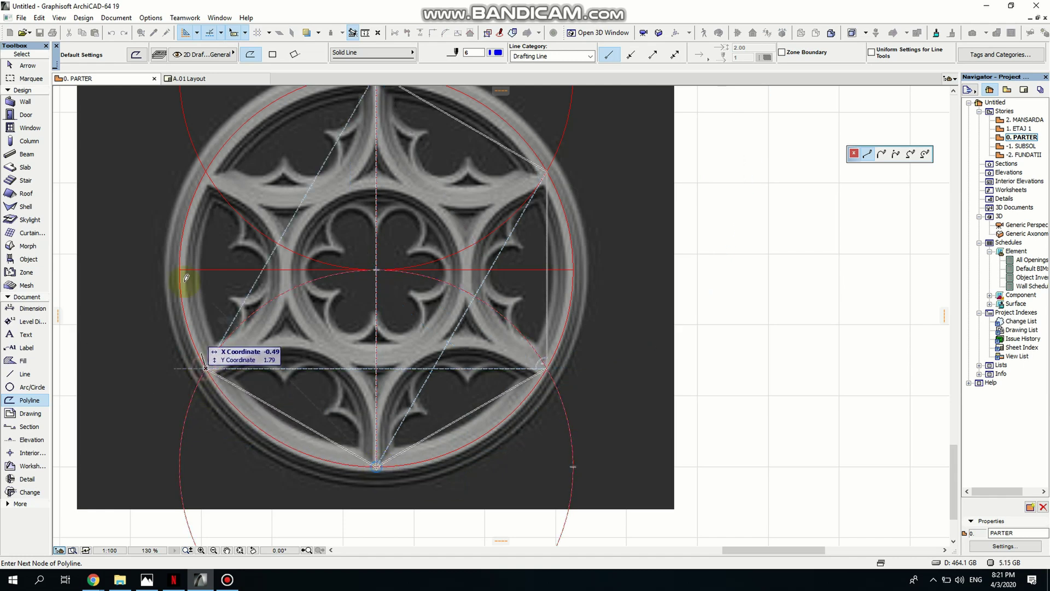
click(206, 169)
click(206, 171)
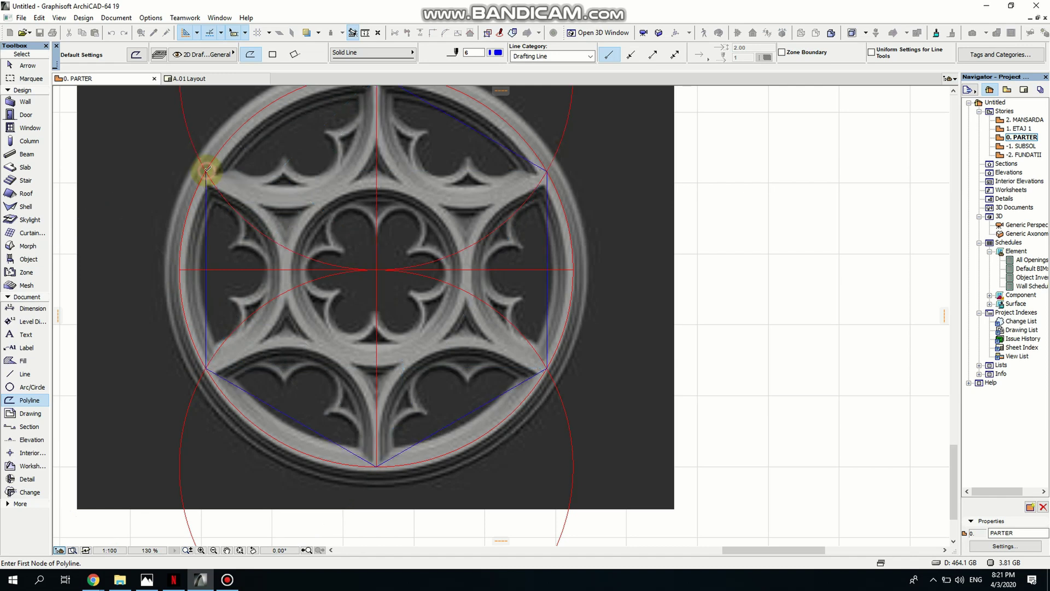
key(Escape)
- Close the blue hexagon polyline by adding its last segment from the upper-left corner to the top corner
click(207, 204)
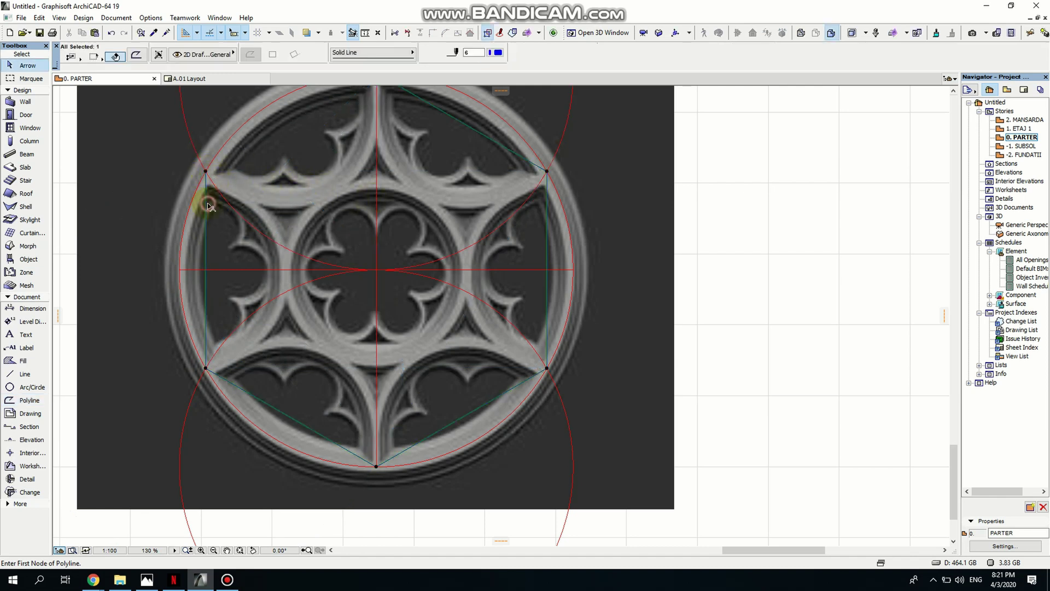
middle_drag(206, 205, 241, 342)
click(234, 307)
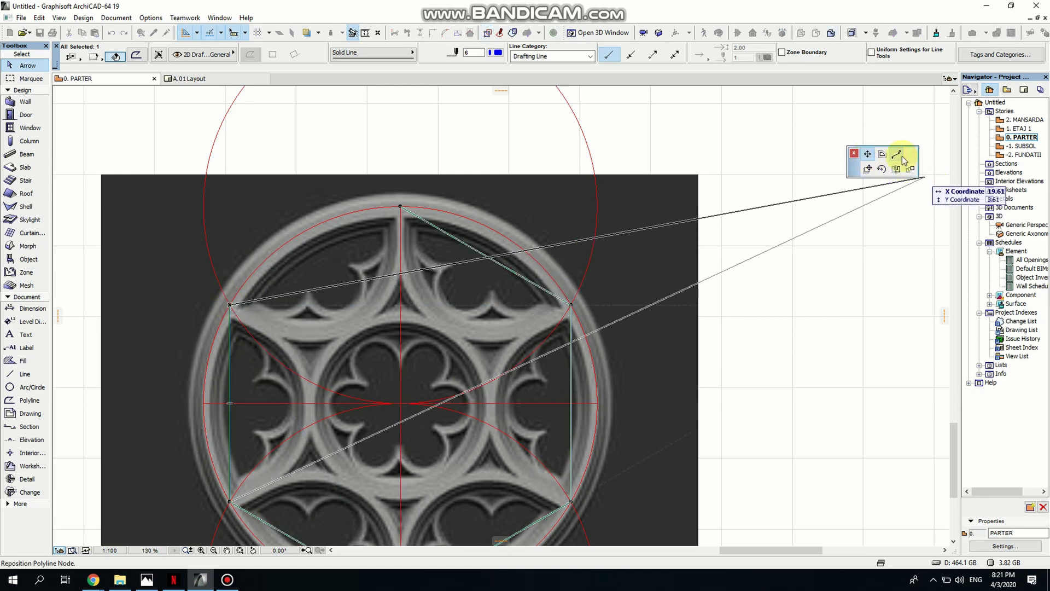
click(899, 157)
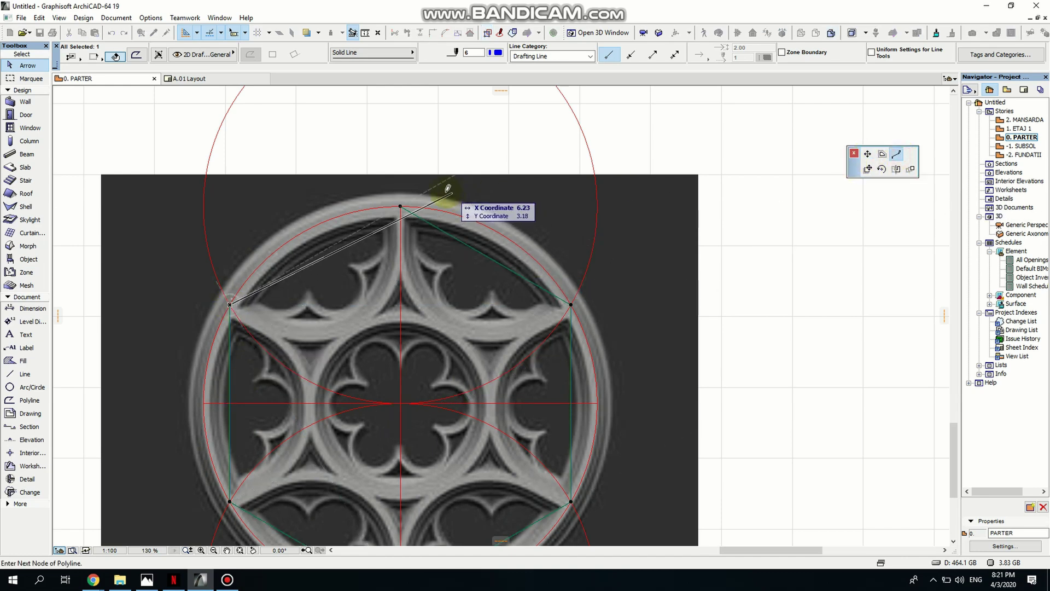
click(401, 203)
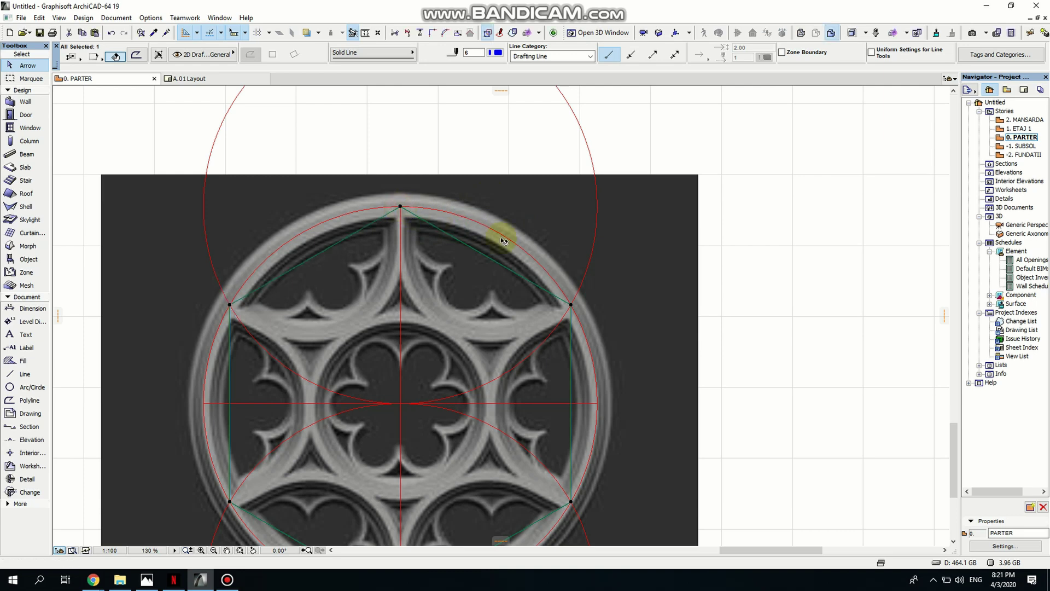
key(Escape)
- Delete the two helper circles centred above and below the rose window's centre
scroll(579, 298, down, 3)
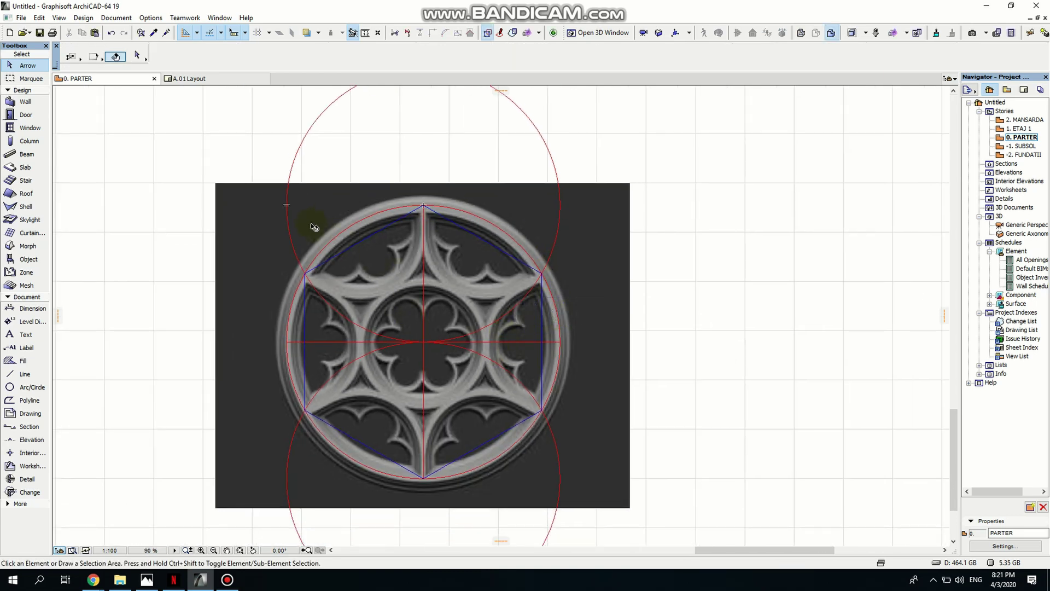
click(300, 146)
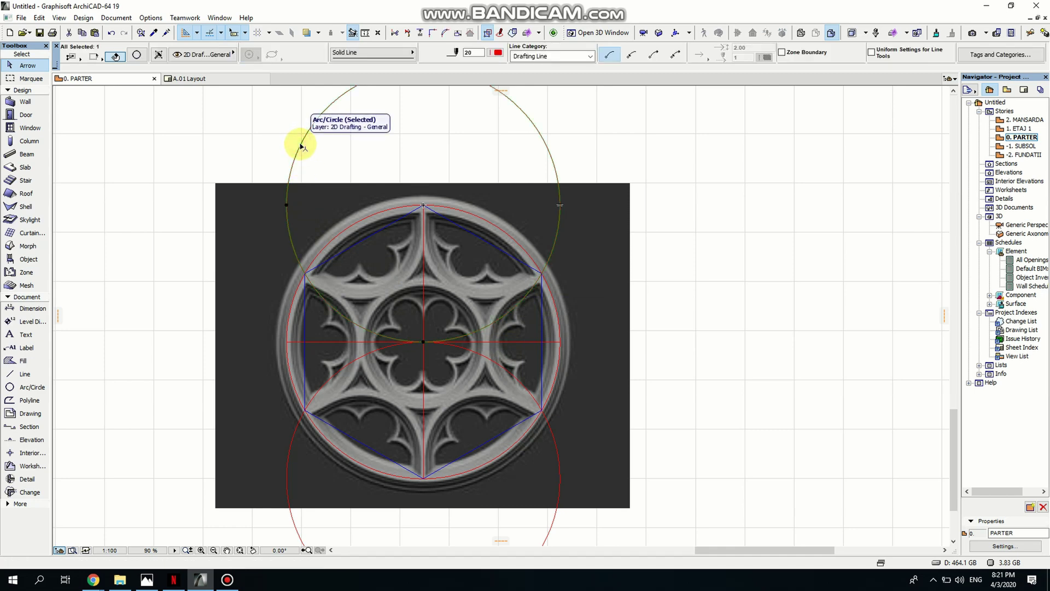
key(Delete)
click(503, 366)
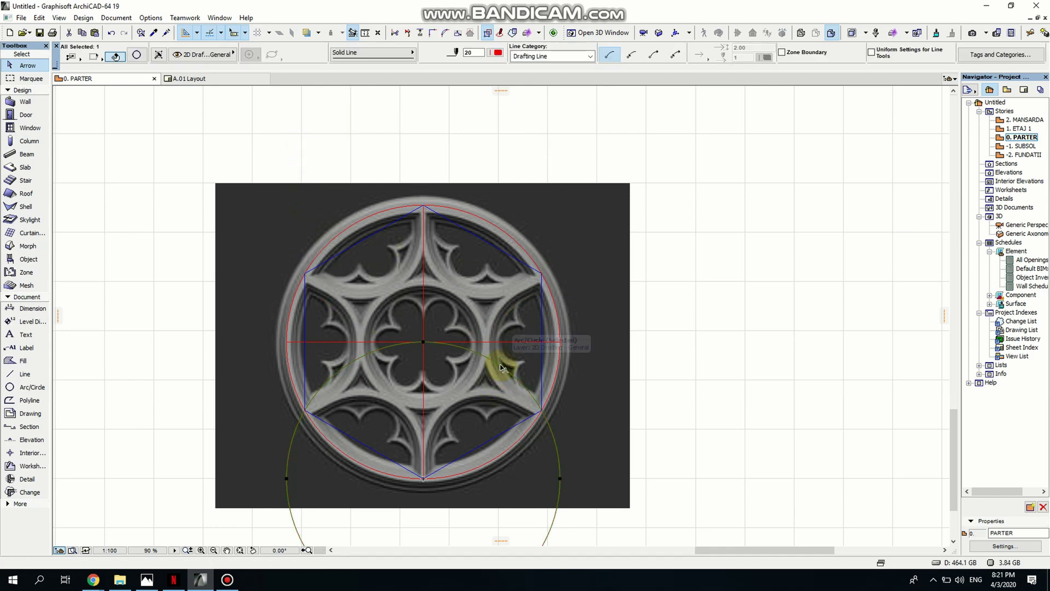
key(Delete)
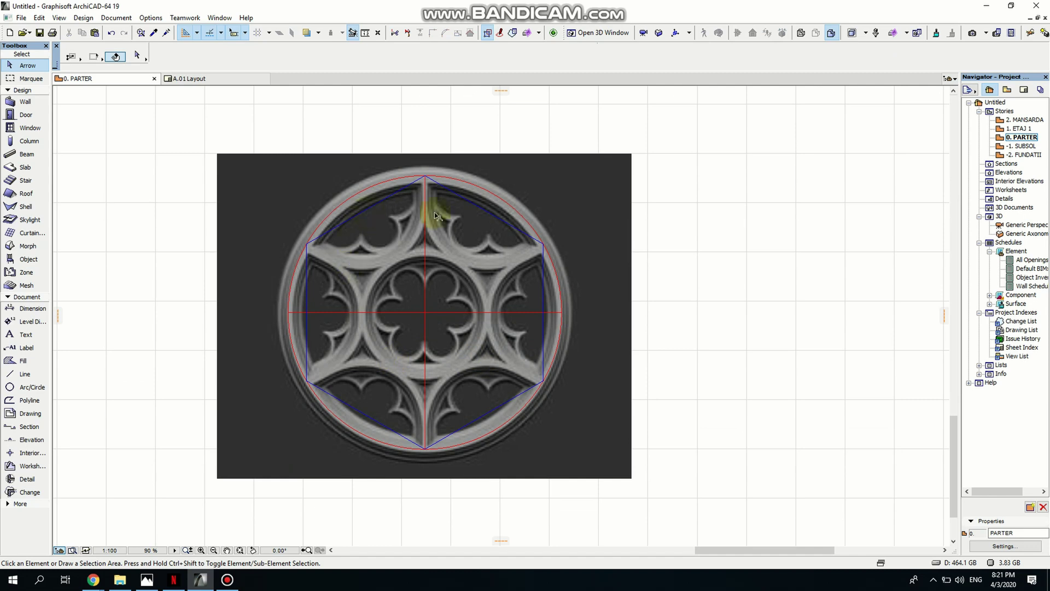
- Stretch the ends of the horizontal centre line to the hexagon's upper-left and lower-right corners, making it a diagonal
middle_drag(416, 396, 402, 392)
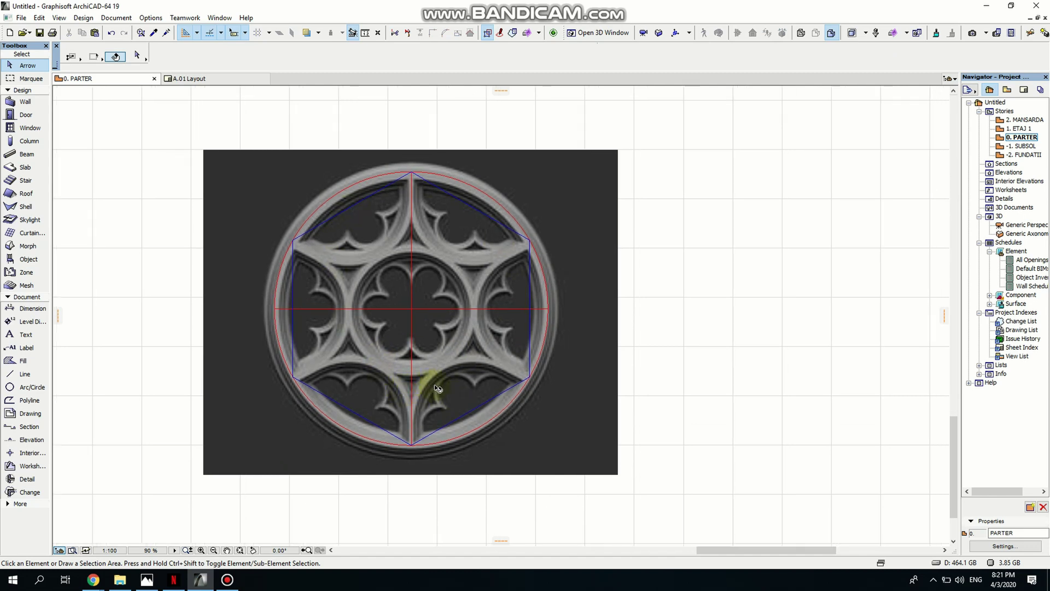
mouse_move(147, 580)
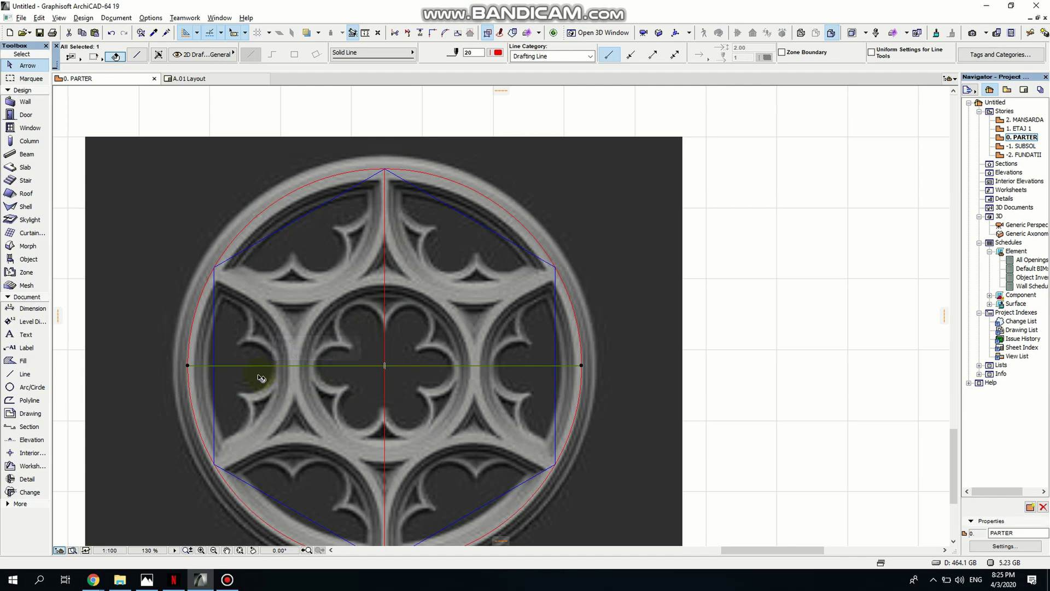
click(188, 365)
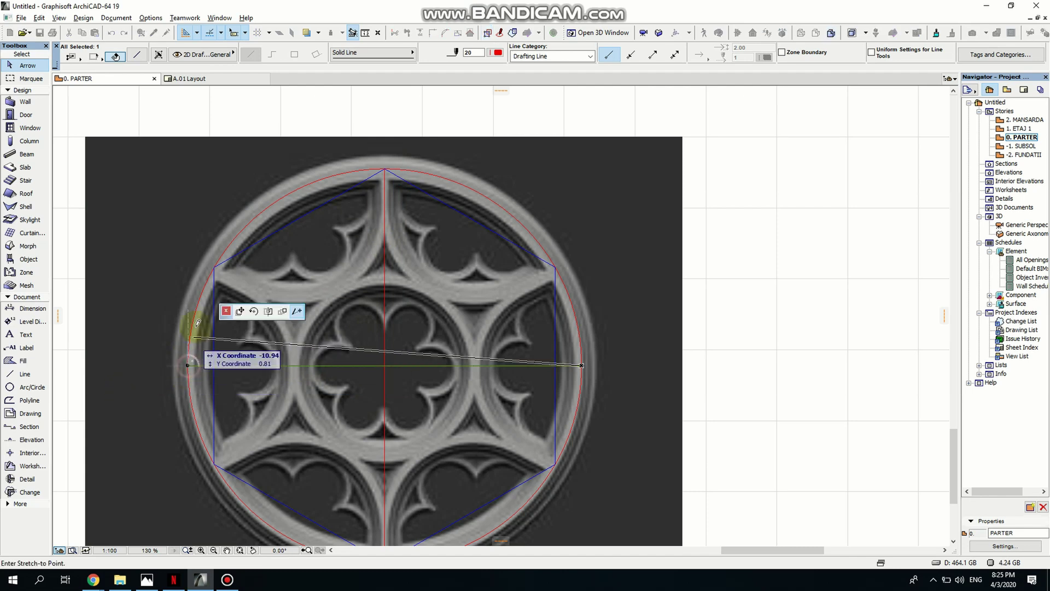
click(214, 267)
click(581, 366)
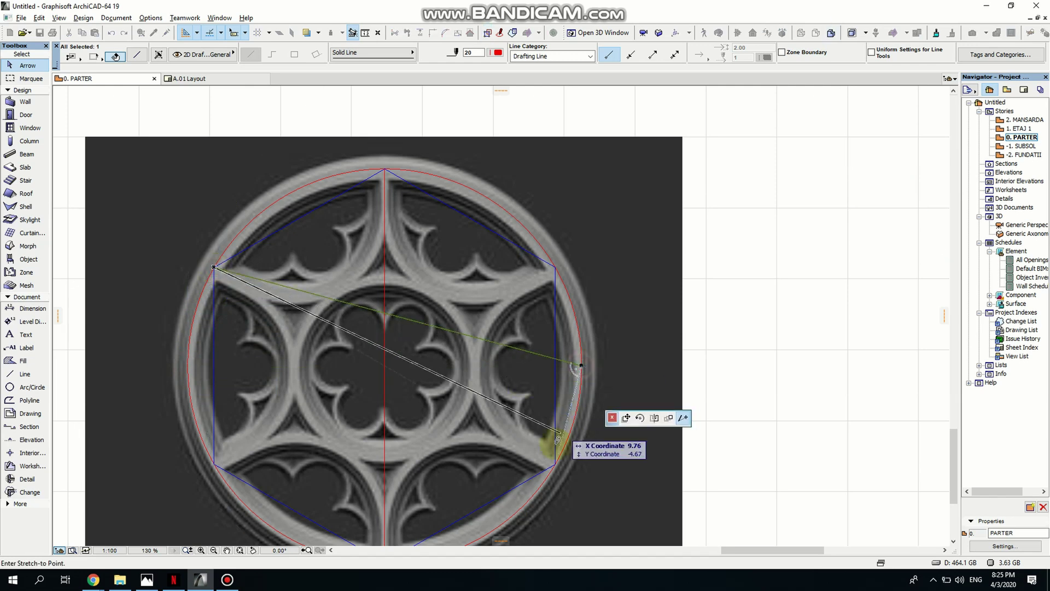
click(556, 463)
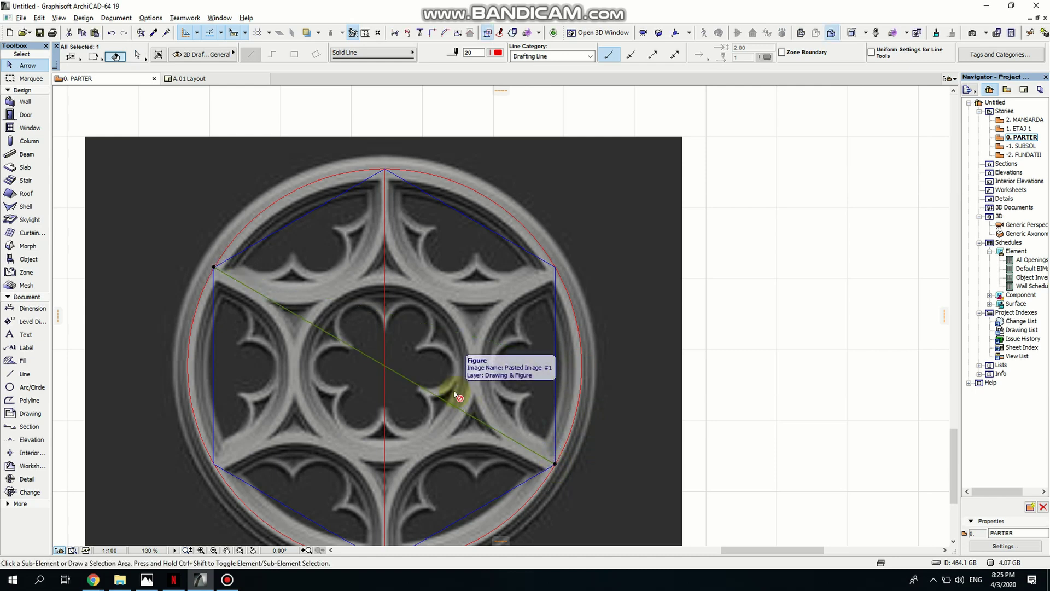
- Mirror a copy of the diagonal about the vertical centre line to create the hexagon's other diagonal
key(ctrl+alt+m)
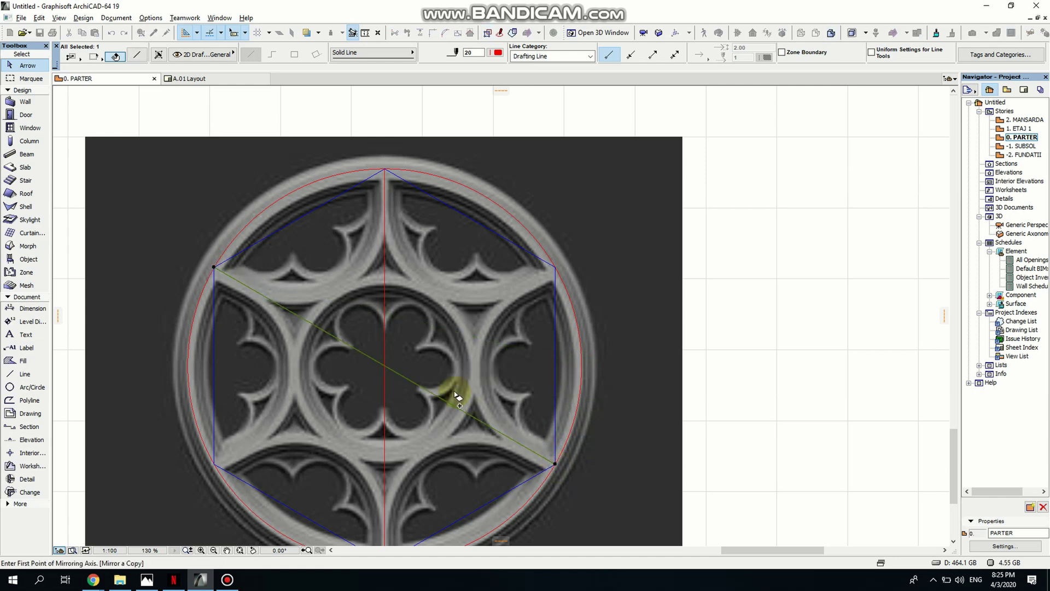
click(385, 366)
click(386, 340)
middle_drag(417, 409, 404, 387)
click(714, 344)
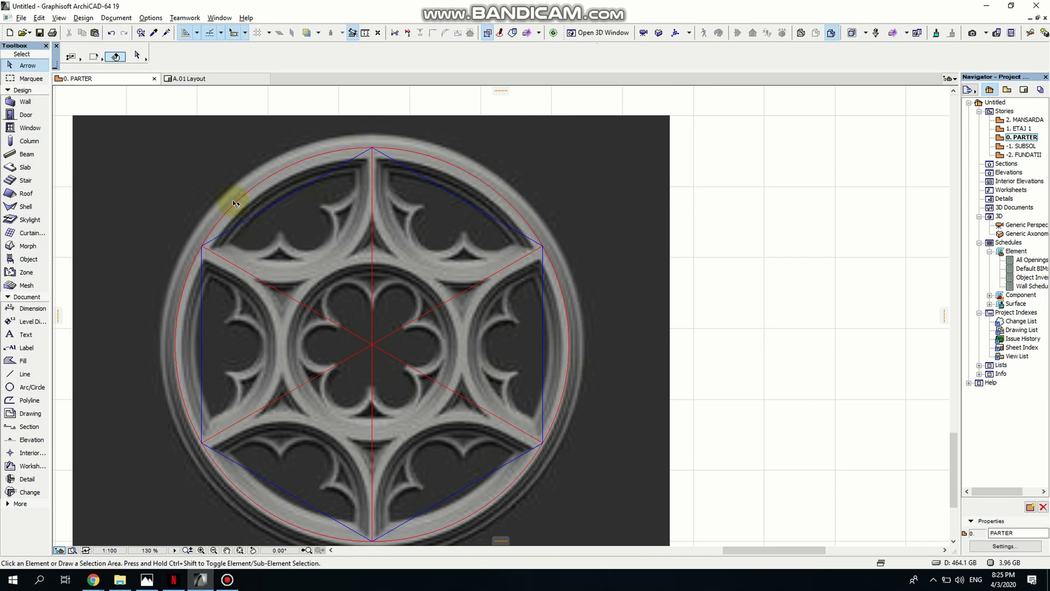
middle_drag(331, 267, 336, 313)
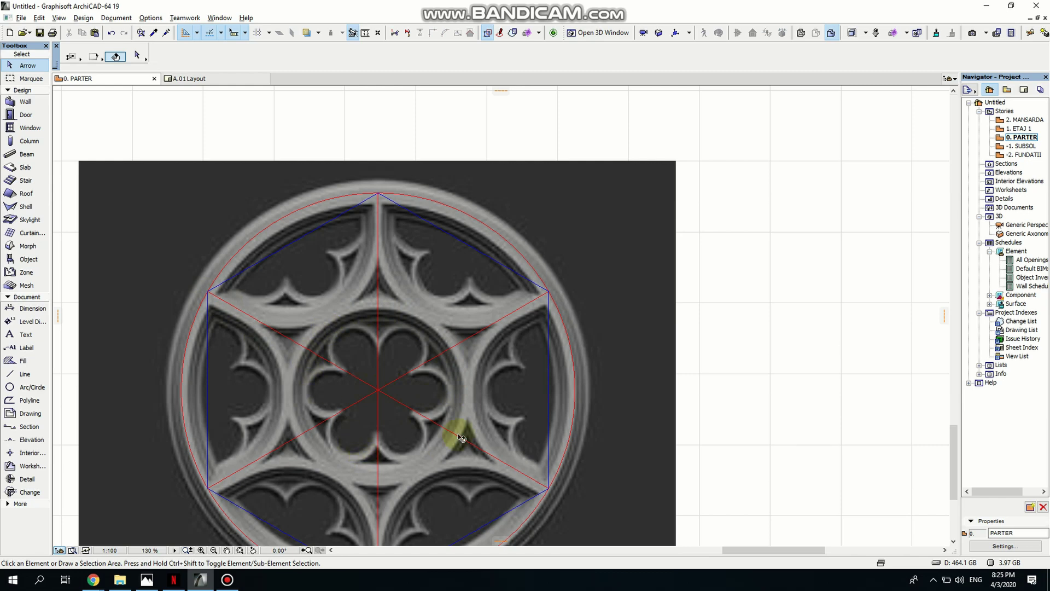
- Draw an inner circle with a radius of about 2.30 m, centred where the hexagon's diagonals cross
click(22, 387)
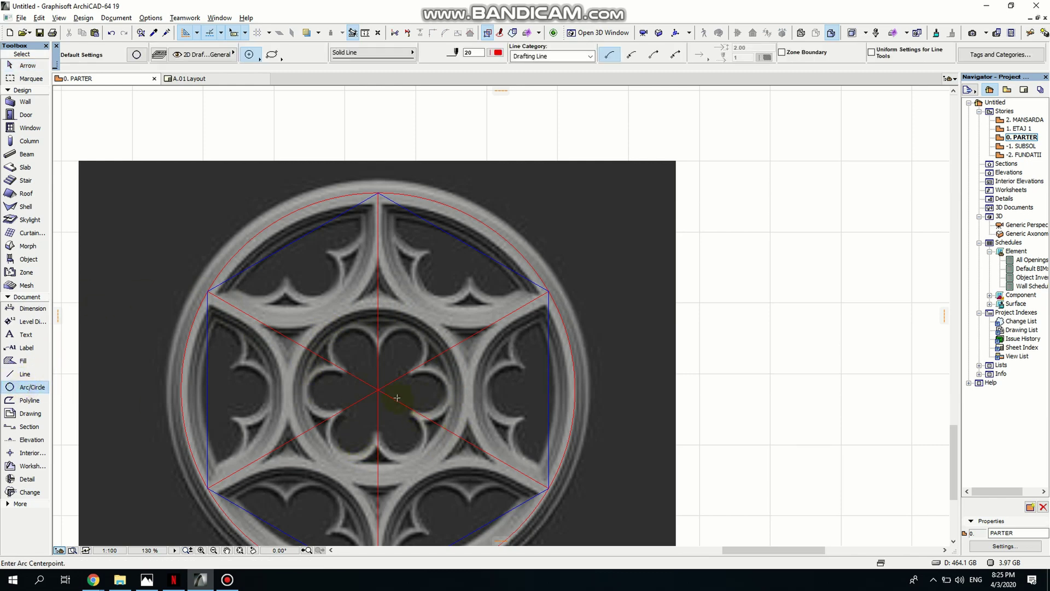
click(378, 388)
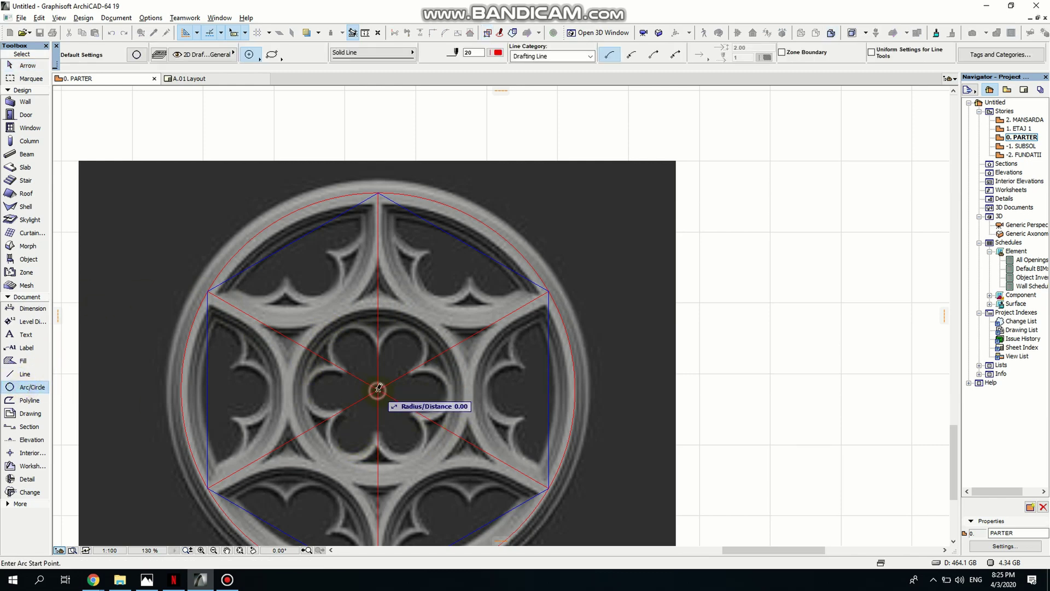
click(381, 304)
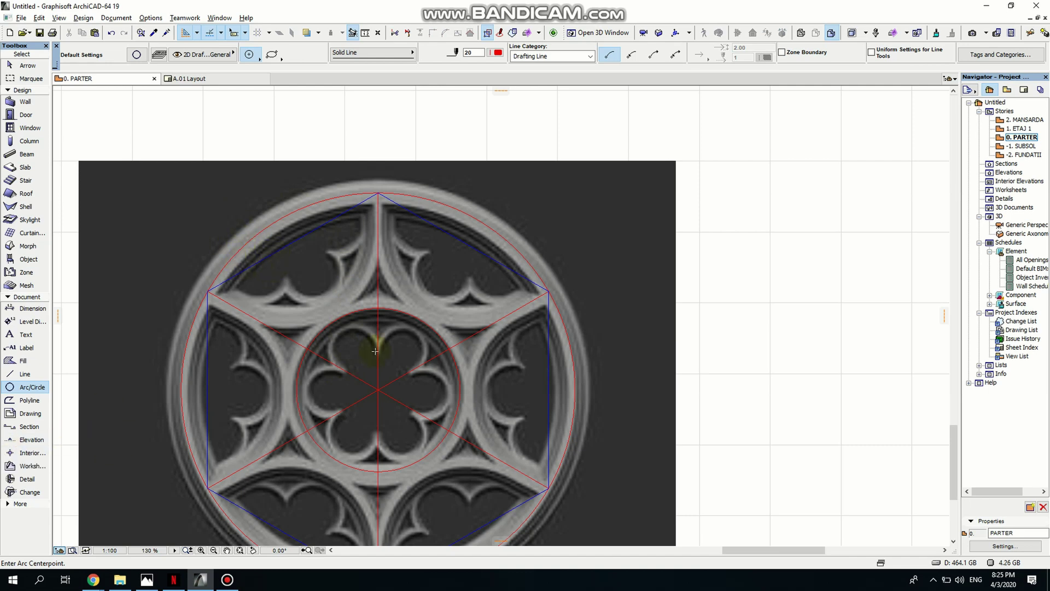
key(Escape)
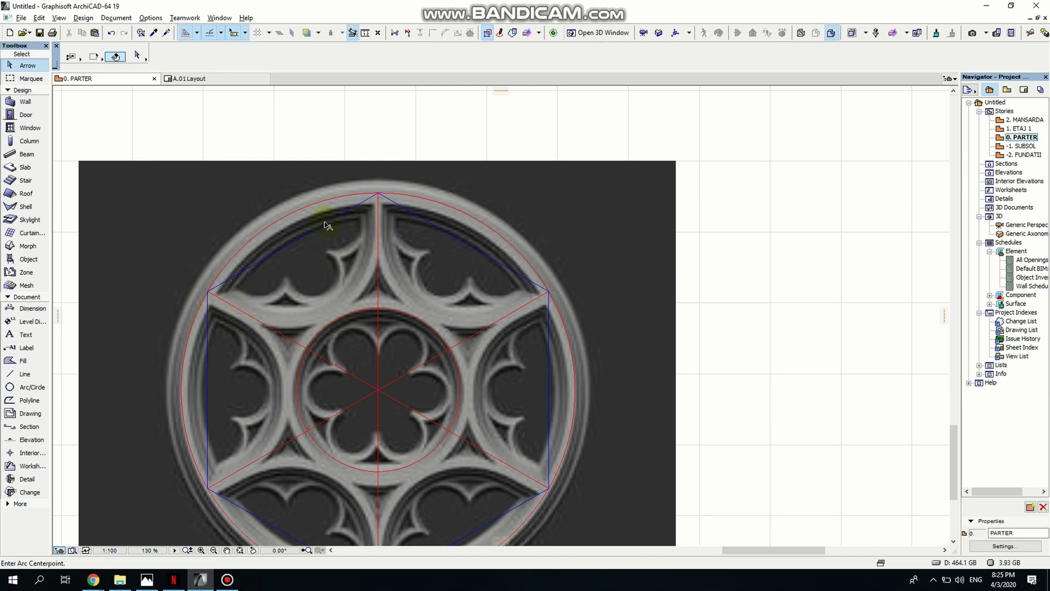
- Copy the blue hexagon polyline in place, using its upper-left corner as both reference and target point
click(297, 245)
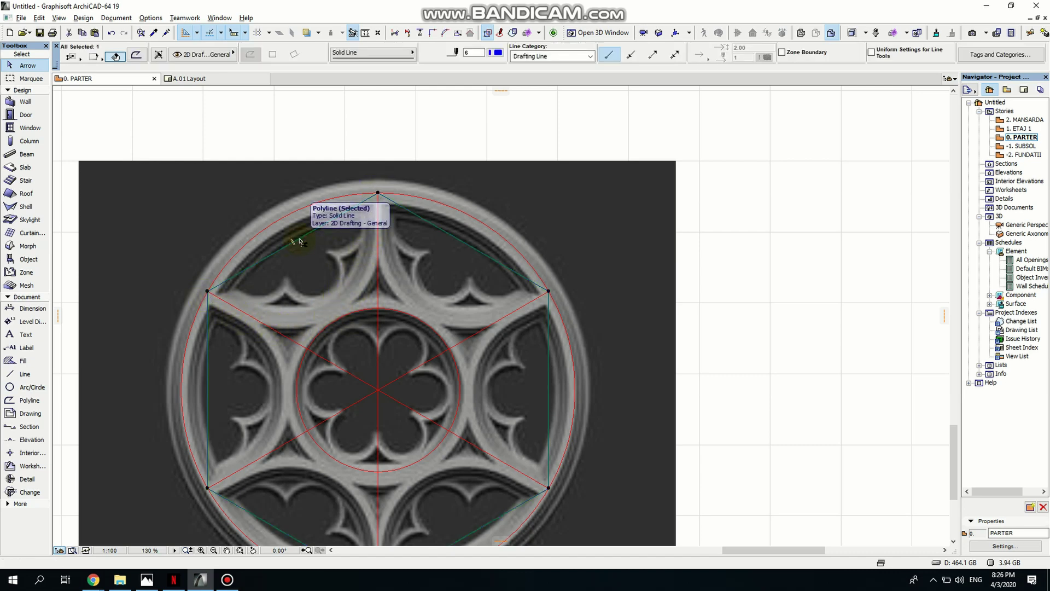
key(ctrl+d)
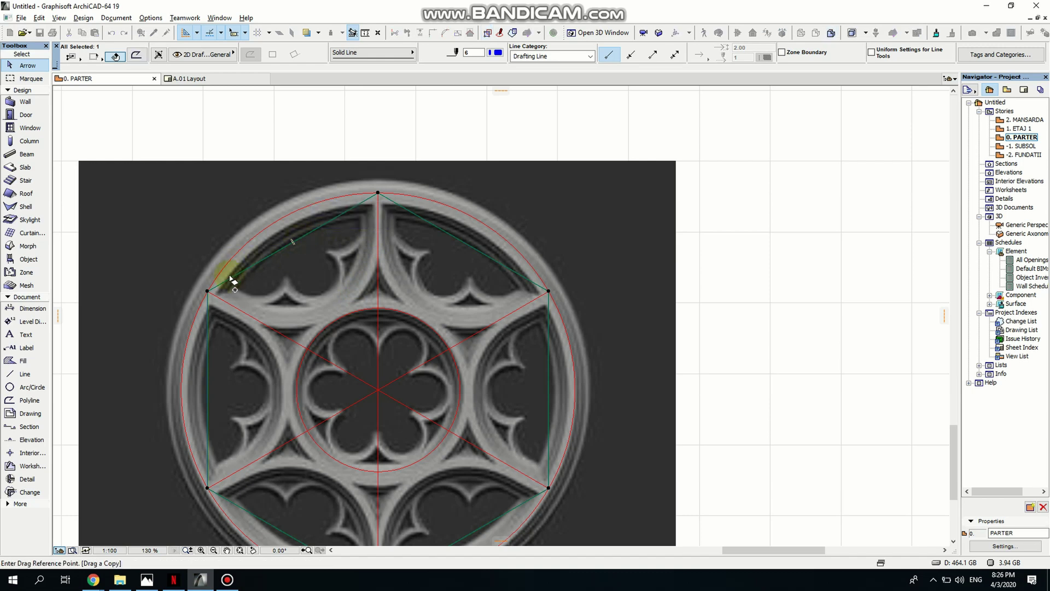
click(208, 292)
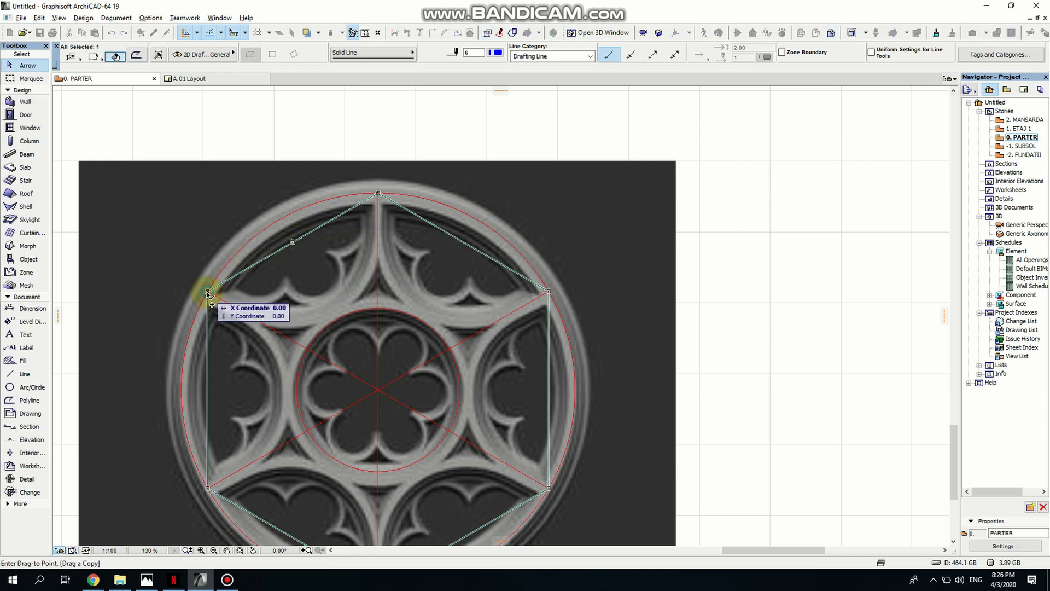
click(208, 293)
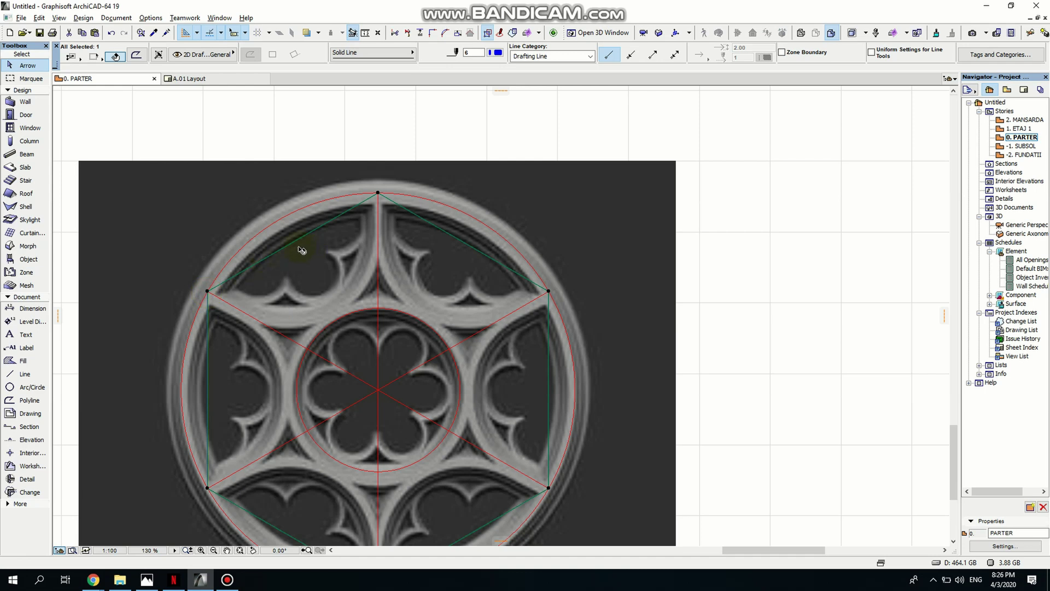
- Curve the upper-left side of the copied hexagon inward with an arc radius of 3.20 m
scroll(298, 249, up, 3)
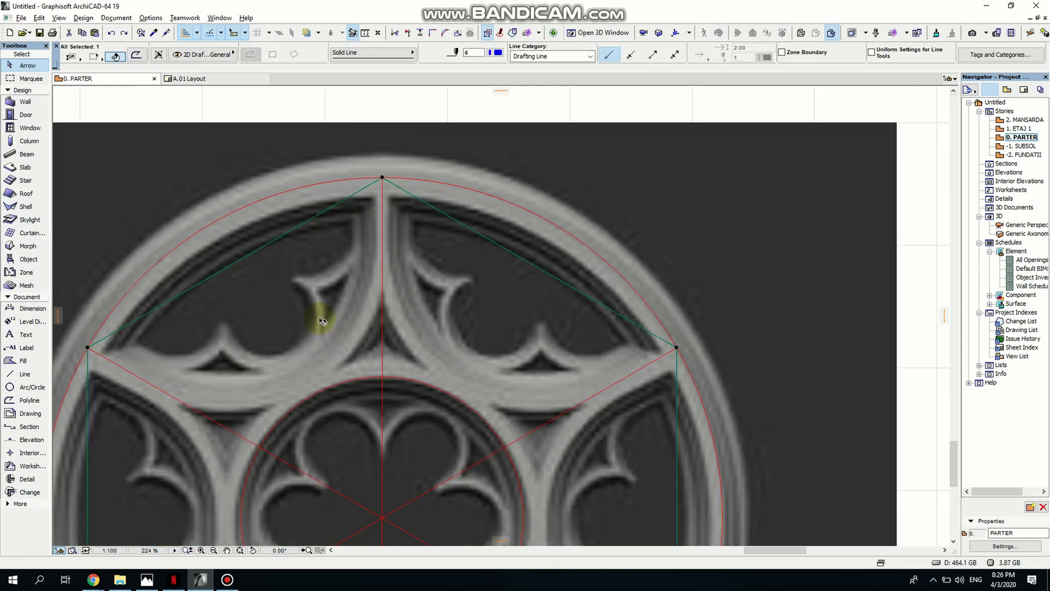
click(243, 263)
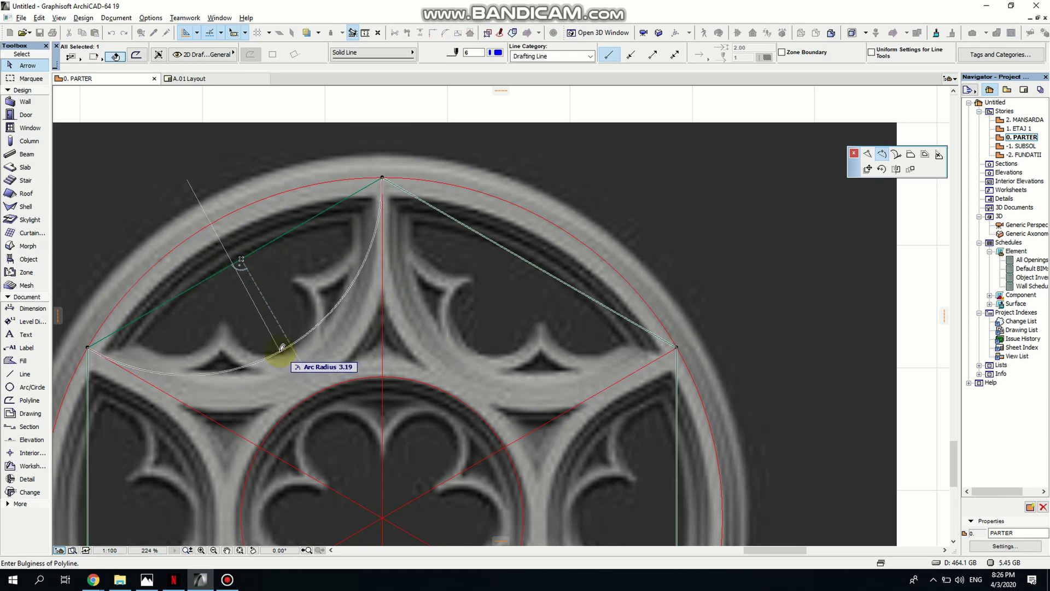
key(Tab)
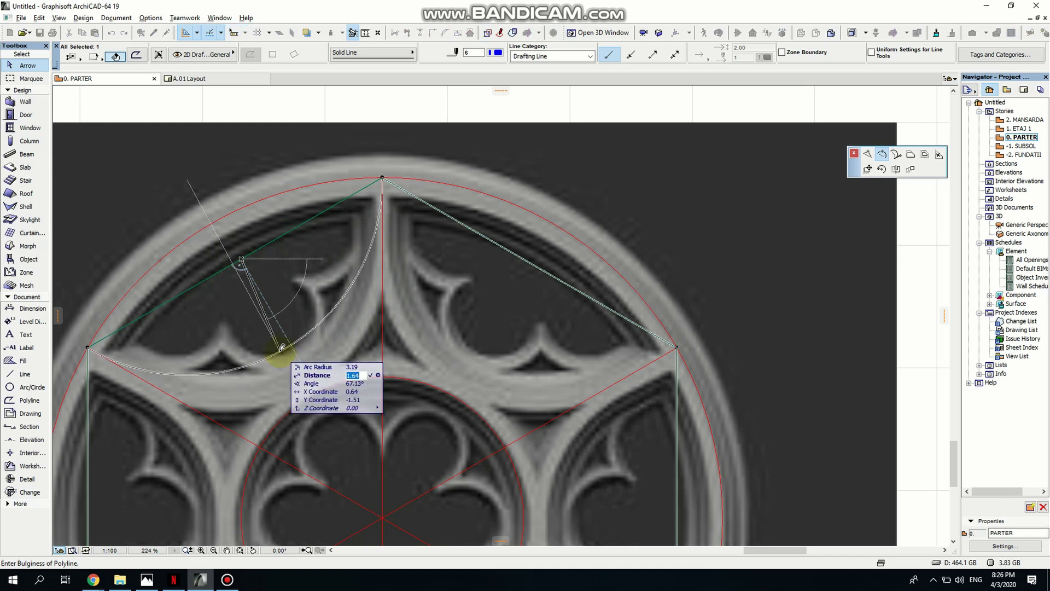
key(shift+Tab)
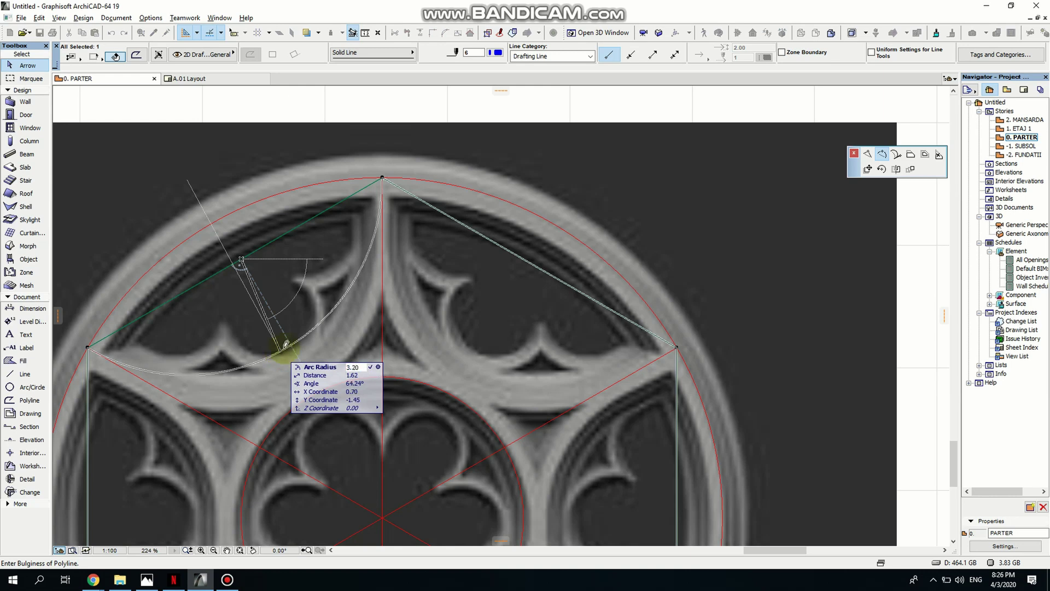
text(3.20)
key(Return)
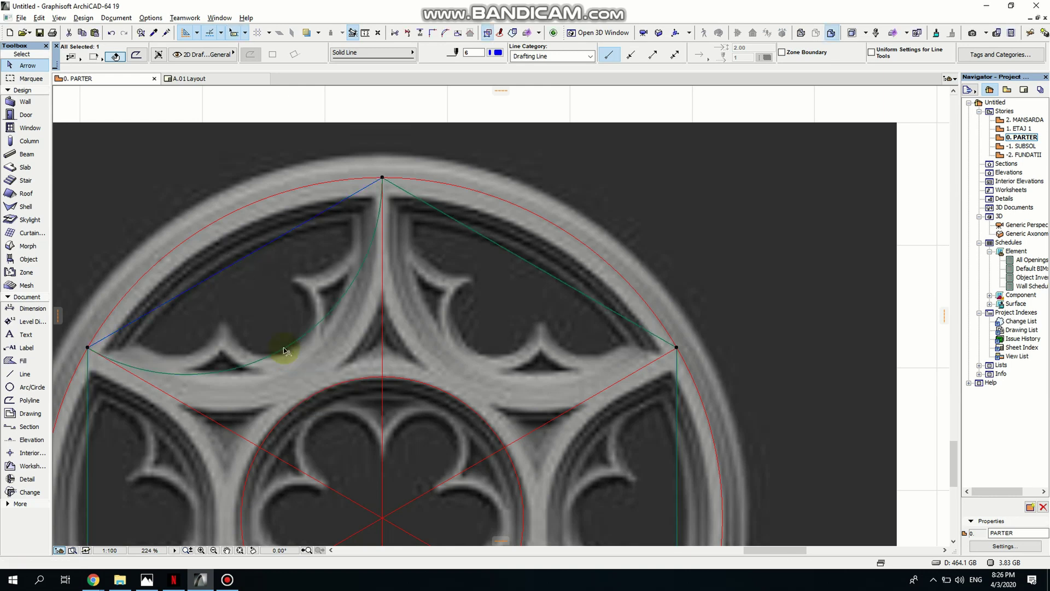
- Curve the upper-right side of the copied hexagon inward with an arc radius of 3.2 m
click(530, 268)
click(593, 316)
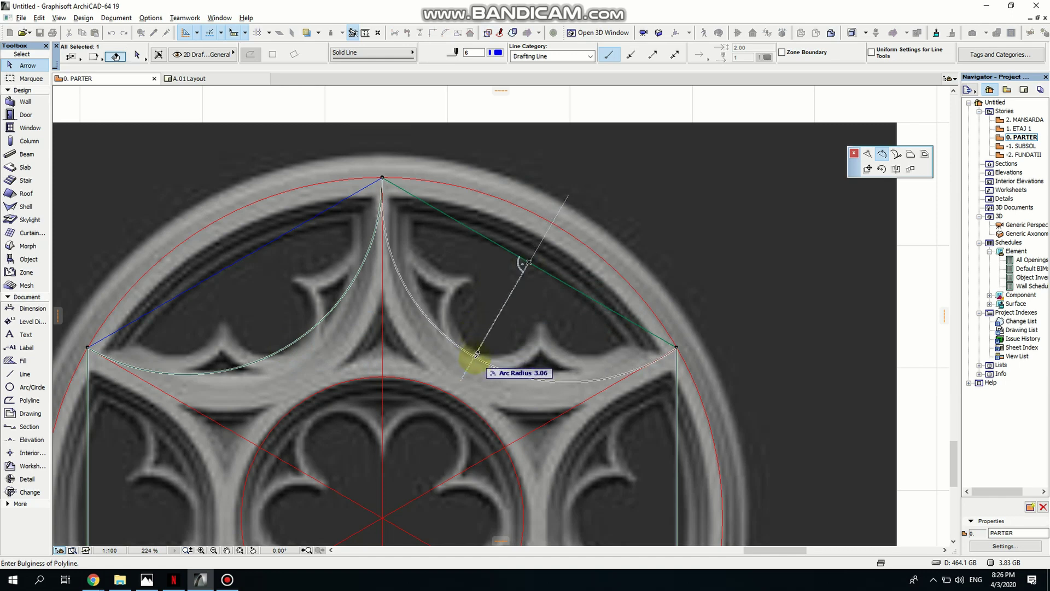
key(Tab)
key(Tab)
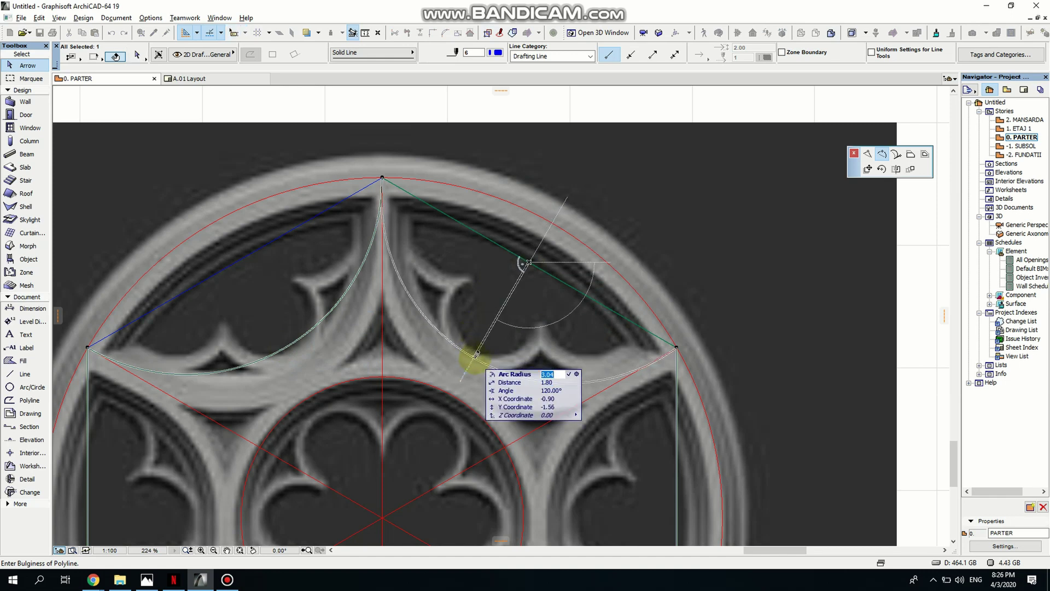
text(3.2)
key(Return)
- Curve the left vertical side of the copied hexagon inward with an arc radius of 3.2 m
scroll(414, 370, down, 2)
middle_drag(415, 369, 428, 229)
click(201, 301)
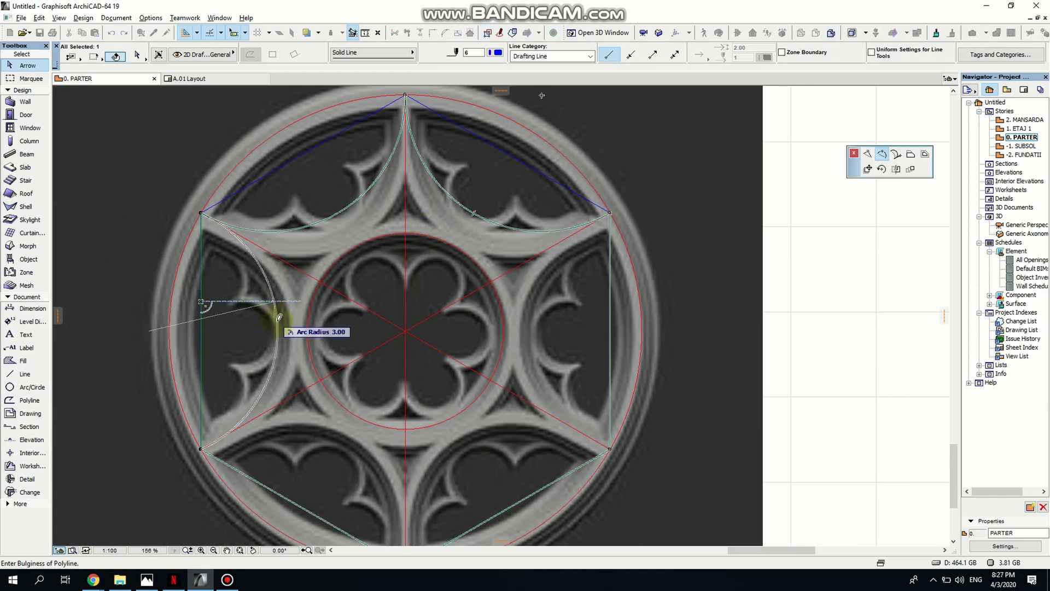
key(Tab)
key(Tab)
text(3.2)
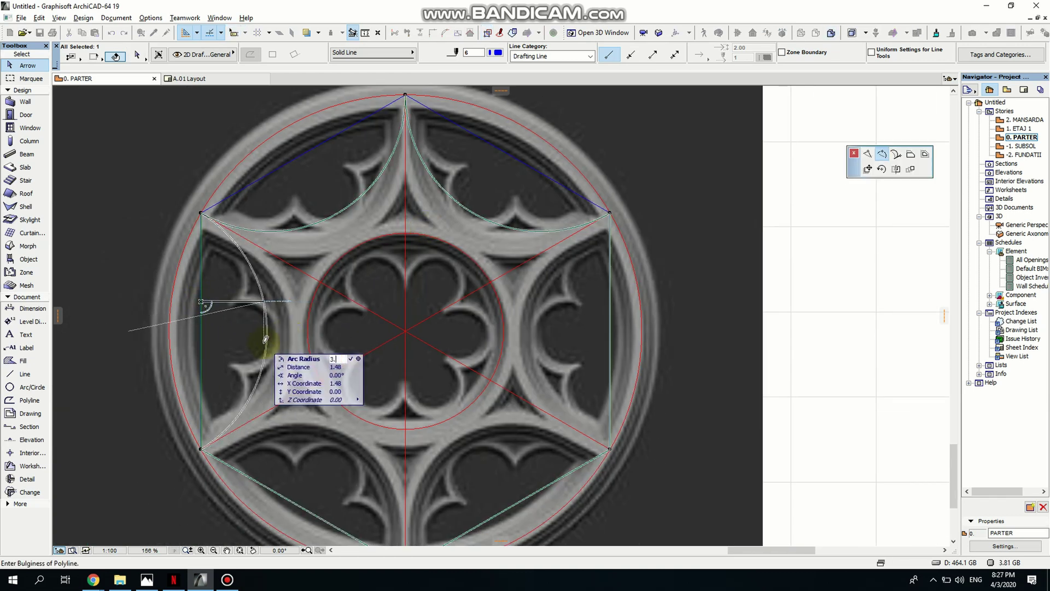
key(Return)
- Curve the lower-left side of the copied hexagon inward with an arc radius of 3.2 m
middle_drag(353, 428, 364, 295)
click(313, 377)
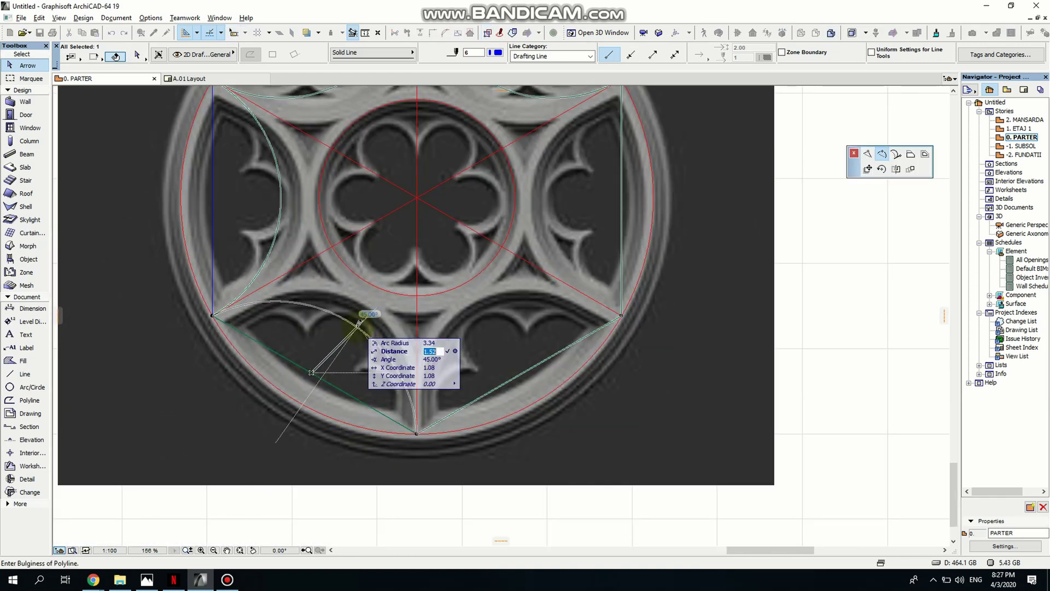
key(Tab)
text(3.2)
key(Return)
- Curve the lower-right side of the copied hexagon inward into an arc that follows the reference tracery
middle_drag(514, 368, 393, 398)
click(404, 402)
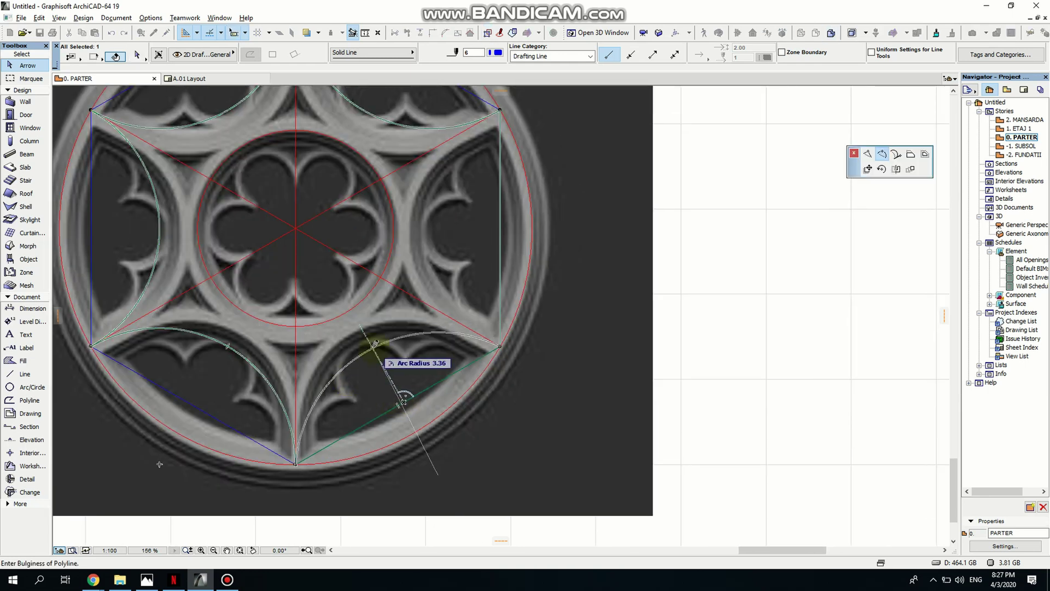
key(Tab)
key(Return)
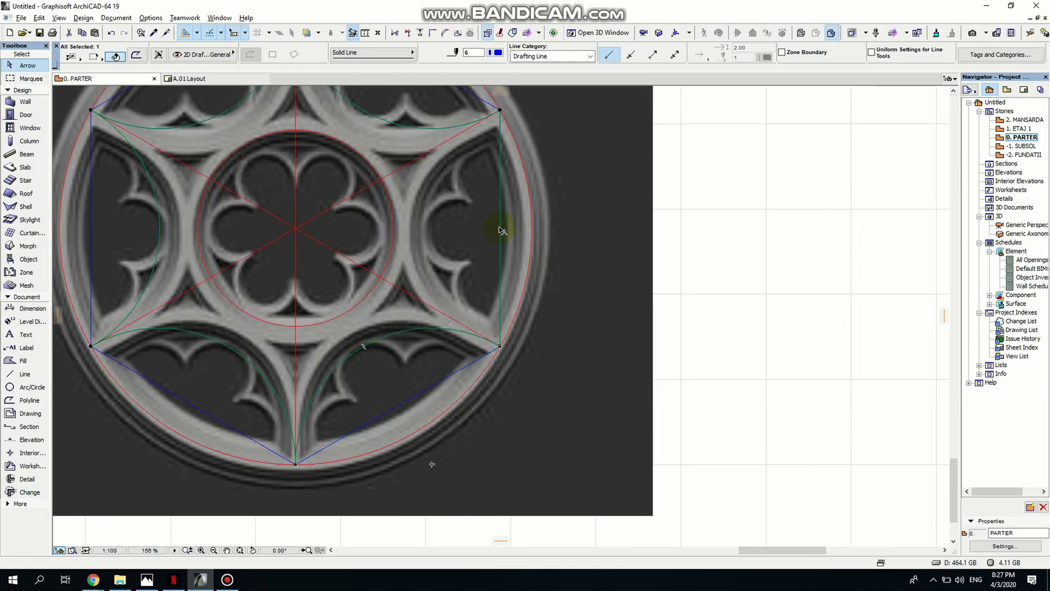
- Curve the right vertical side of the copied hexagon inward with an arc radius of 3.2 m
click(500, 227)
key(Tab)
key(Up)
text(3.2)
key(Return)
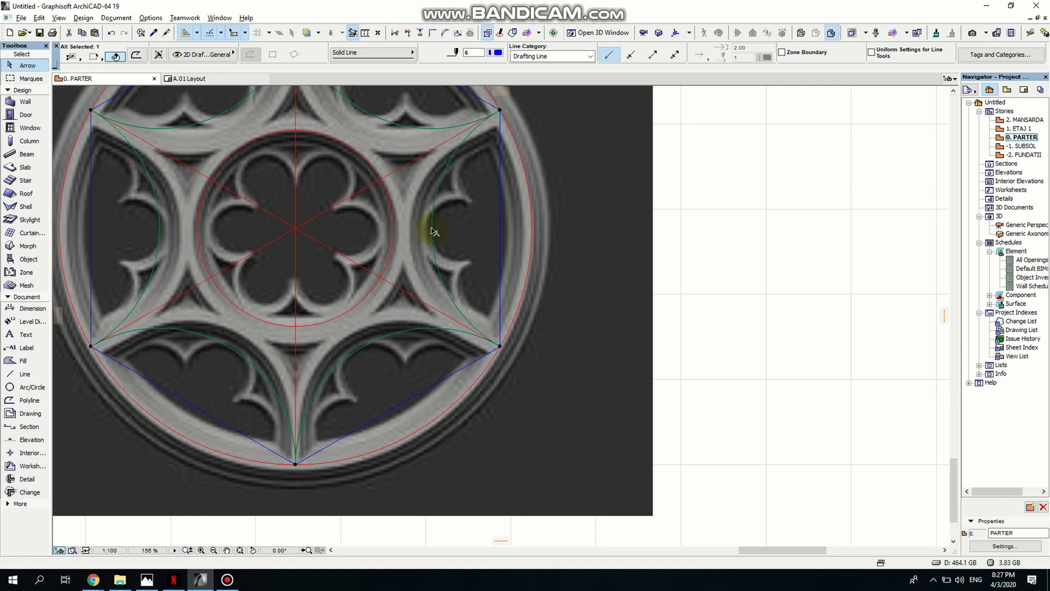
- Examine how the curved hexagon sides, circles and diagonals match the tracery in the reference image
scroll(230, 194, down, 1)
mouse_move(228, 193)
middle_down()
mouse_move(279, 310)
mouse_move(243, 245)
middle_up()
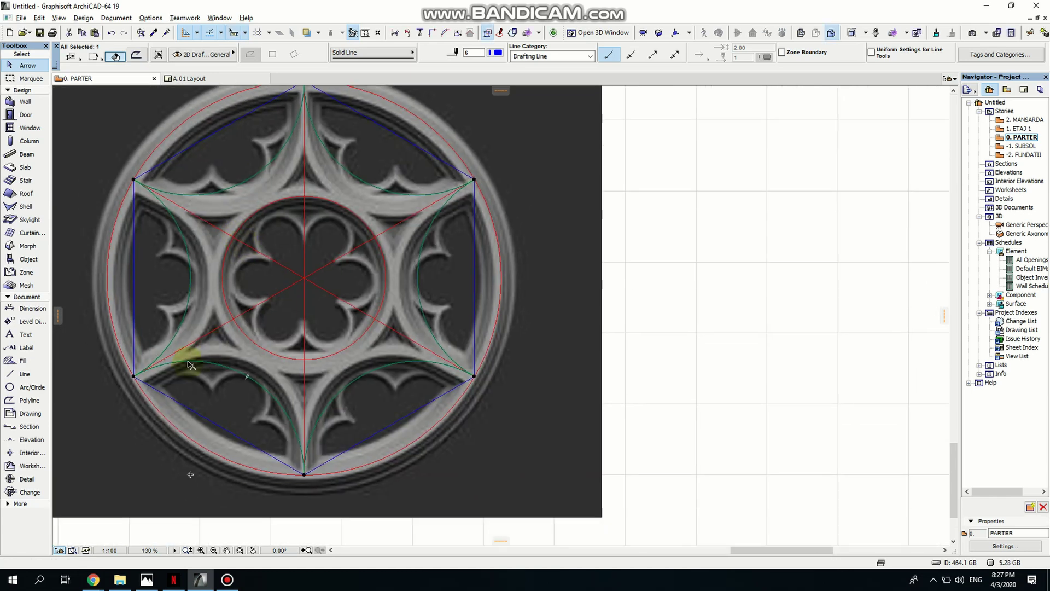
scroll(309, 235, up, 1)
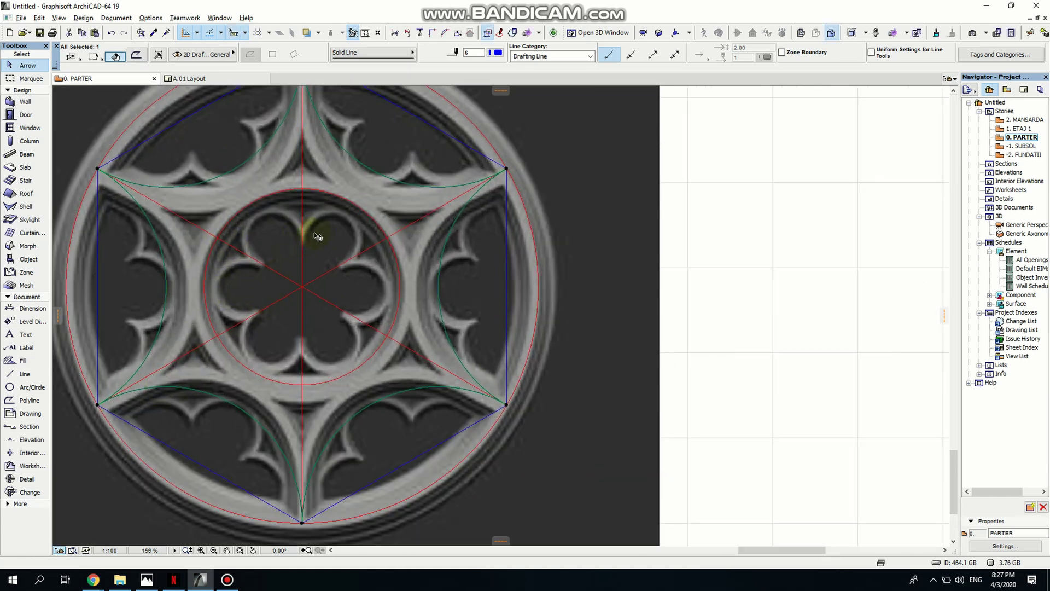
scroll(328, 234, up, 1)
scroll(334, 241, down, 1)
middle_drag(335, 241, 403, 335)
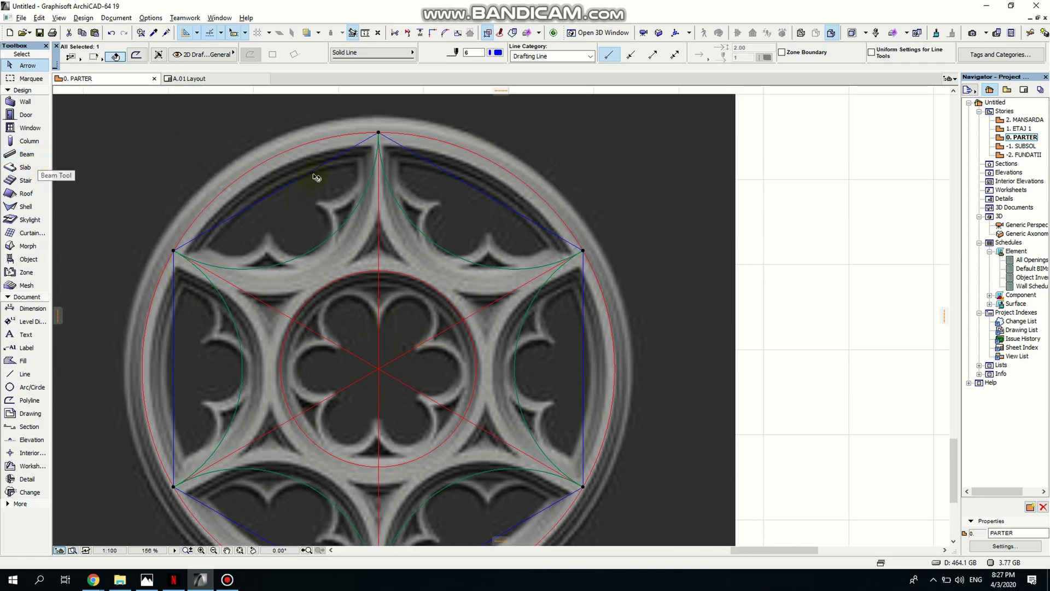
middle_drag(243, 365, 285, 274)
middle_drag(523, 293, 492, 336)
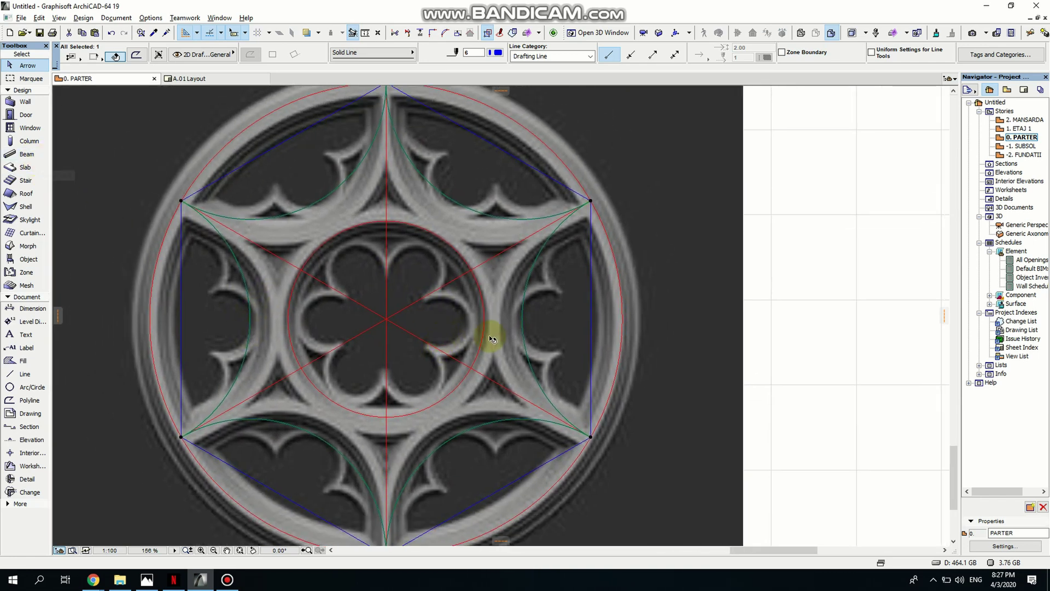
scroll(491, 335, down, 1)
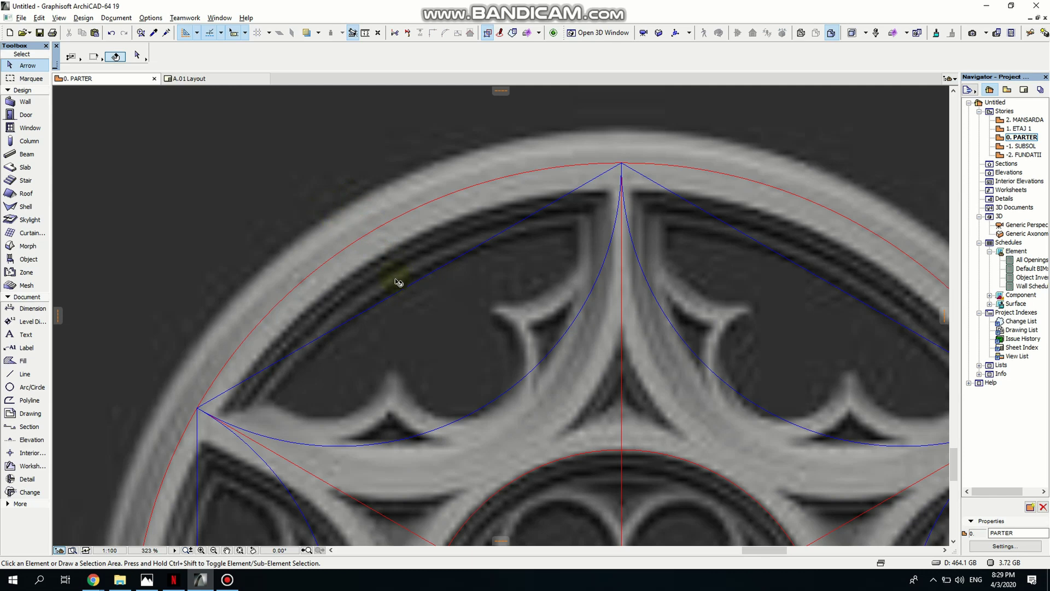
- Measure the width of the window's outer ring at its upper-left part in the reference image
click(366, 33)
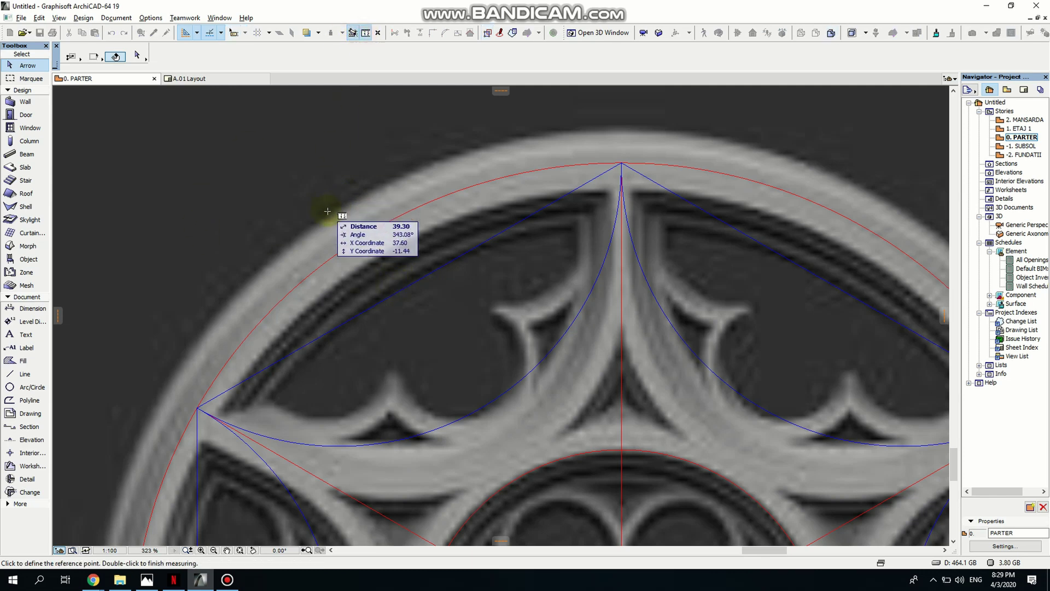
click(328, 214)
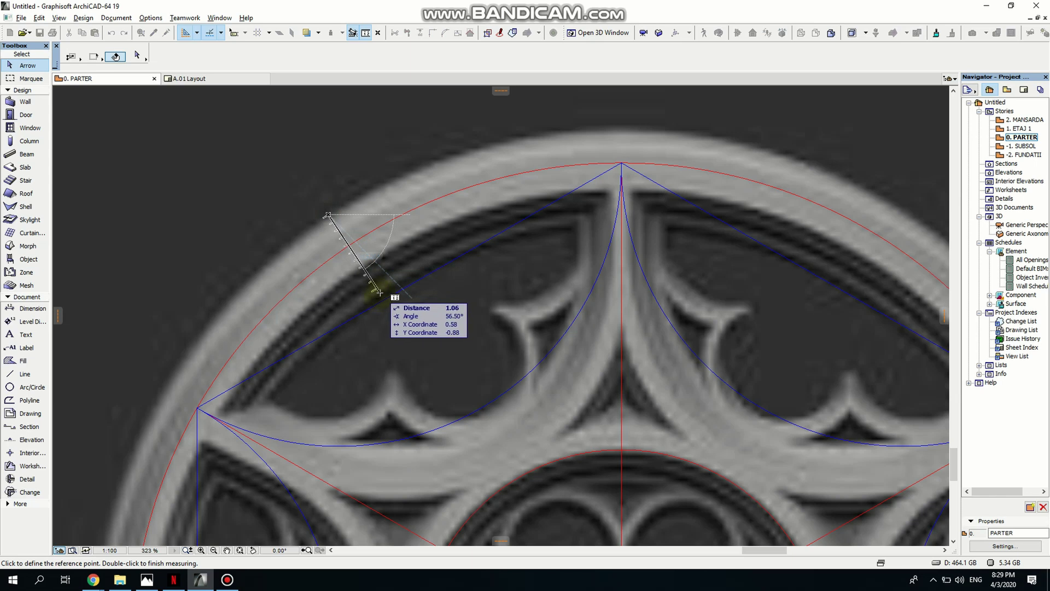
key(Escape)
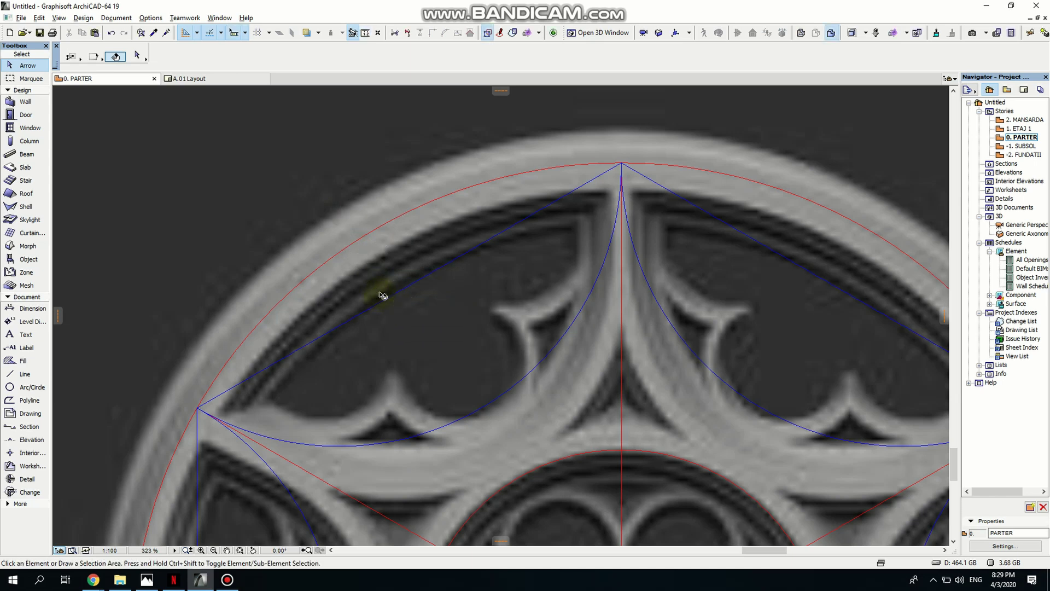
- Draw a rectangular fill 1 m wide and 0.3 m high in the empty area beside the reference image
scroll(361, 286, down, 4)
middle_drag(334, 358, 514, 242)
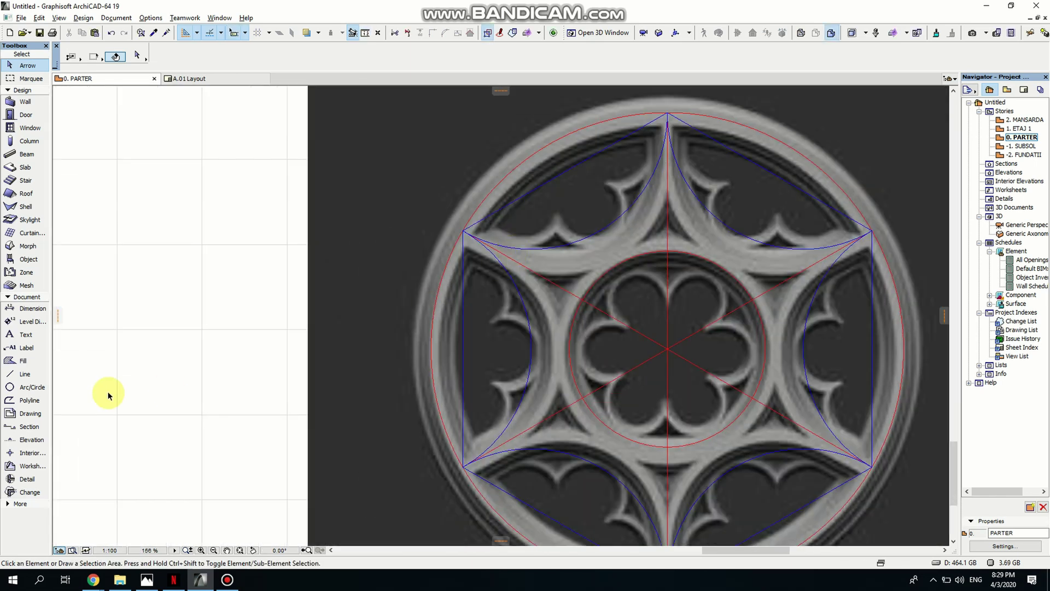
click(22, 360)
scroll(189, 367, left, 5)
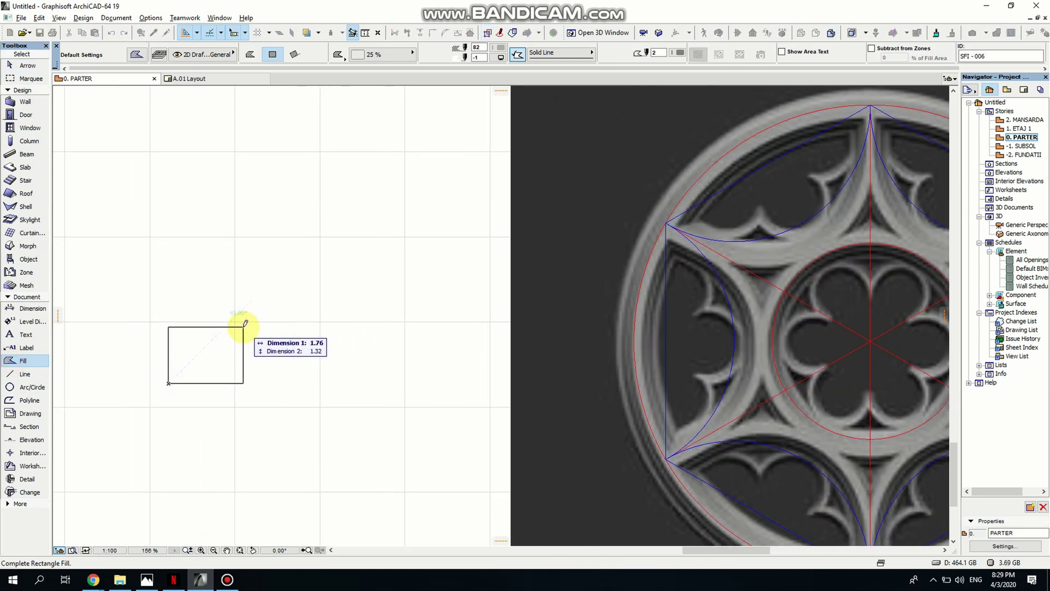
scroll(235, 368, up, 4)
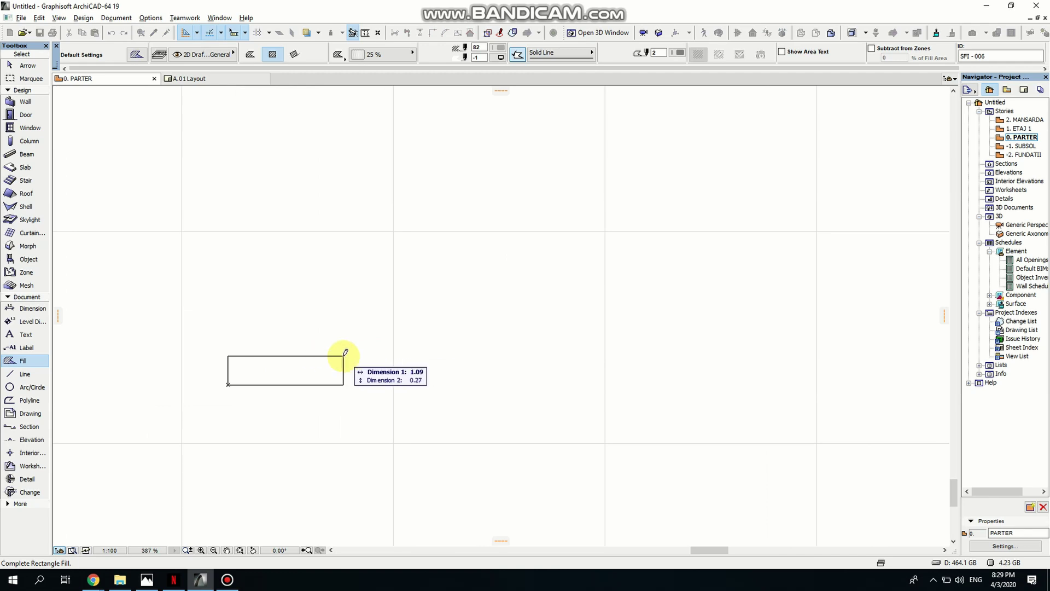
key(r)
key(Up)
key(Up)
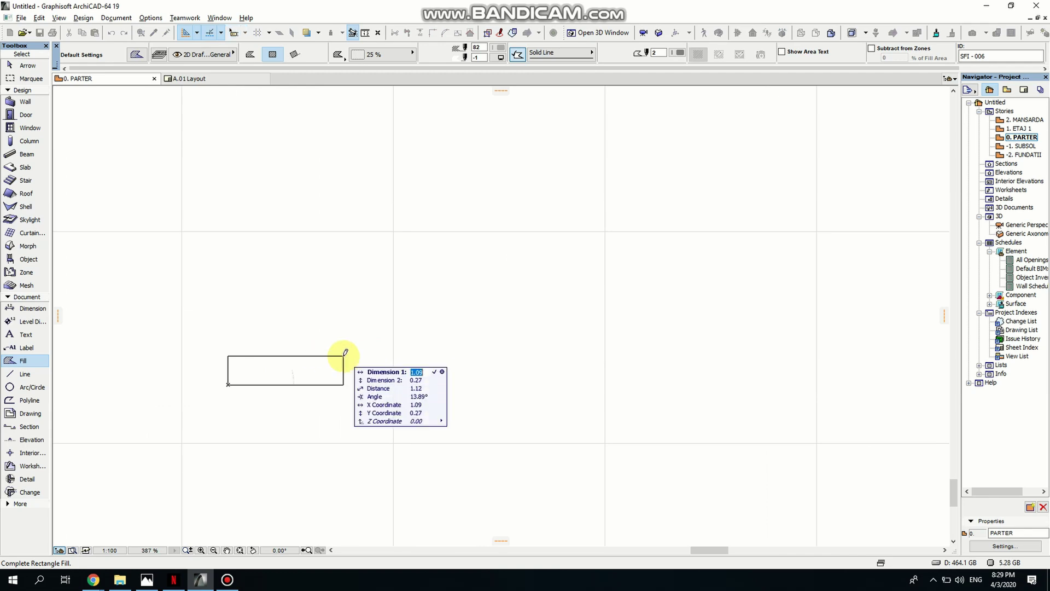
text(1)
key(Tab)
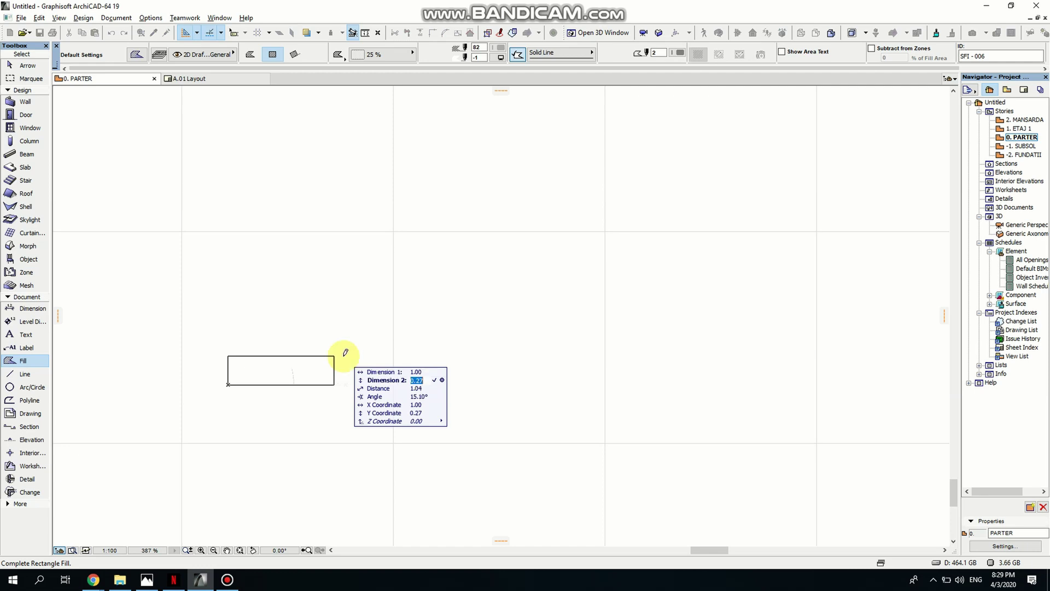
text(.3)
key(Return)
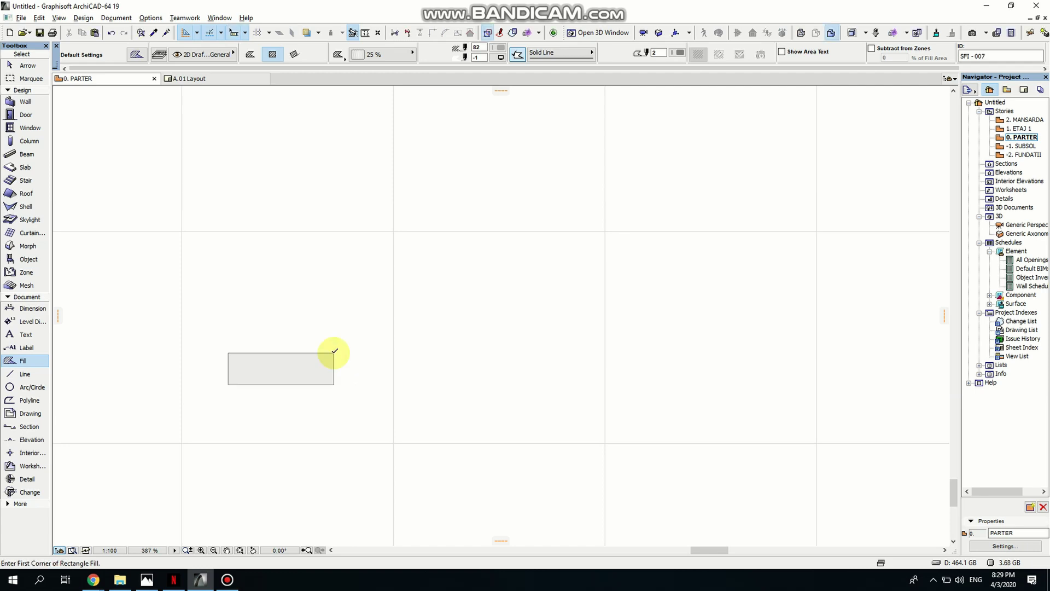
scroll(260, 377, up, 3)
key(Escape)
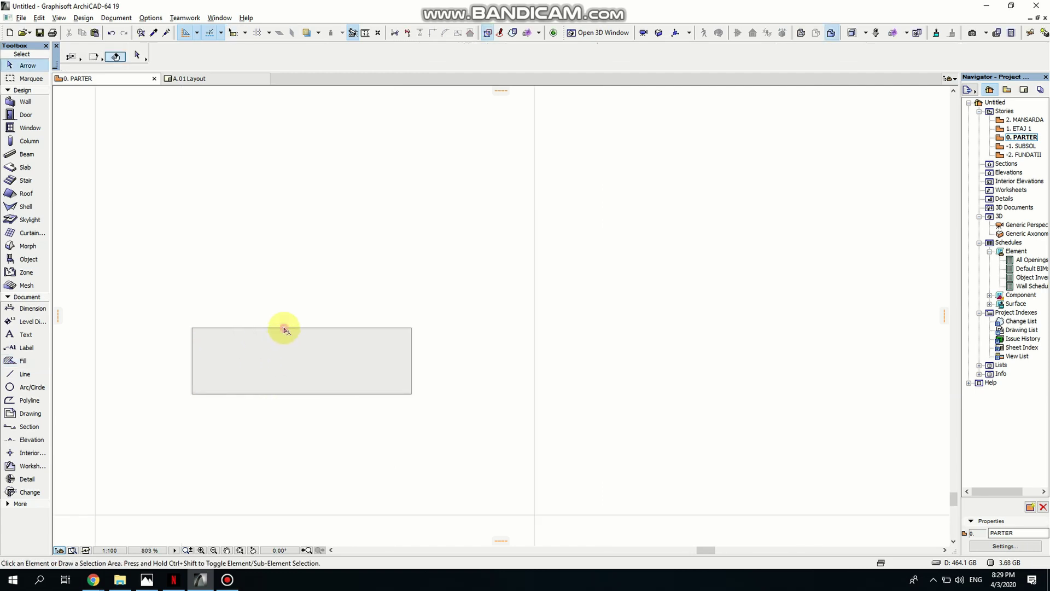
- Select the rectangular fill and set the snap points to Division (3)
click(283, 338)
scroll(341, 339, down, 5)
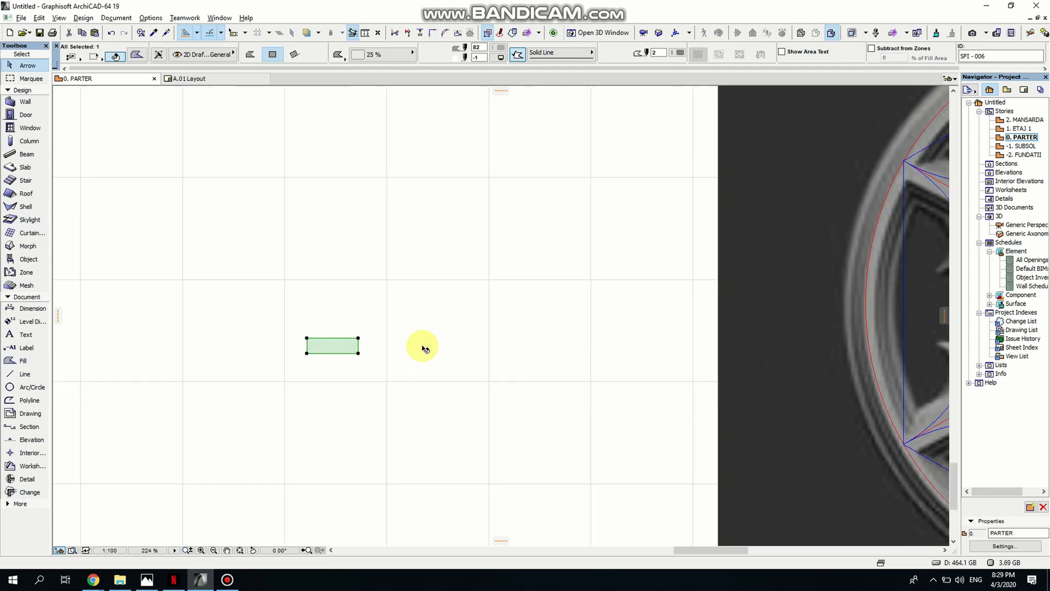
scroll(481, 193, up, 3)
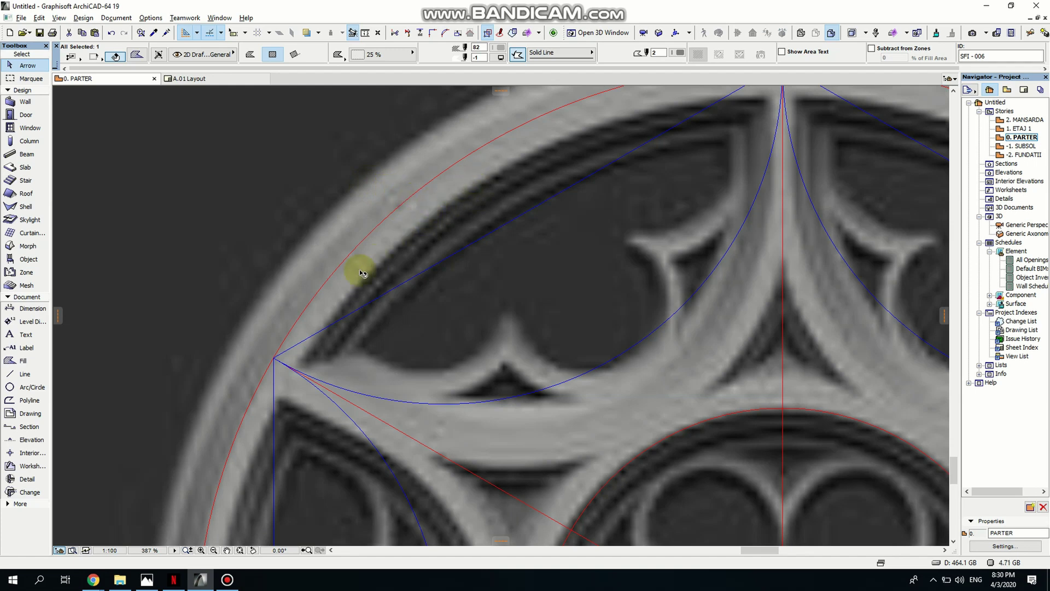
scroll(375, 267, down, 6)
middle_drag(164, 402, 616, 226)
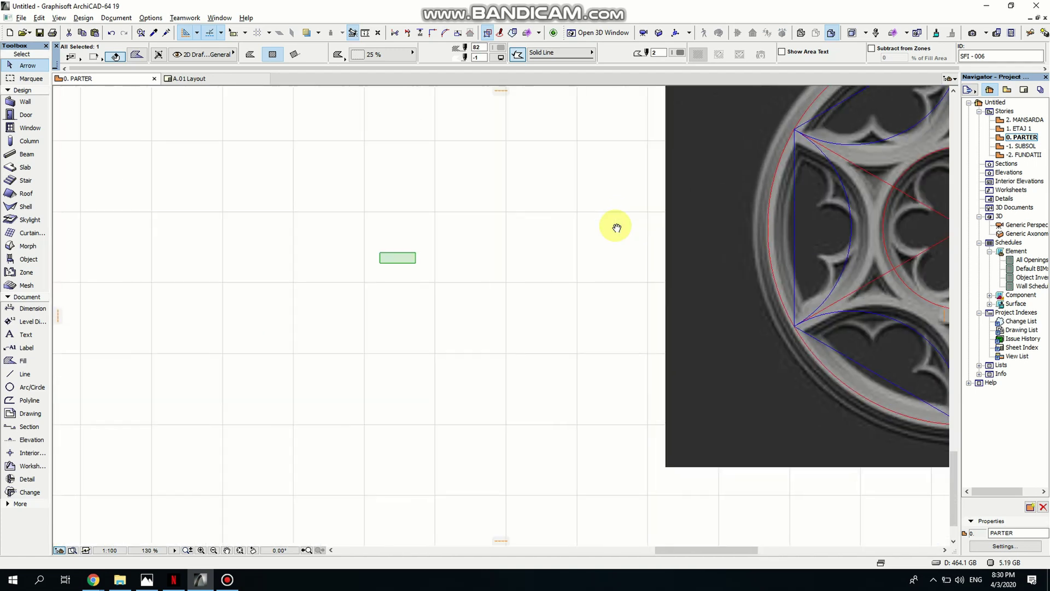
scroll(398, 252, up, 5)
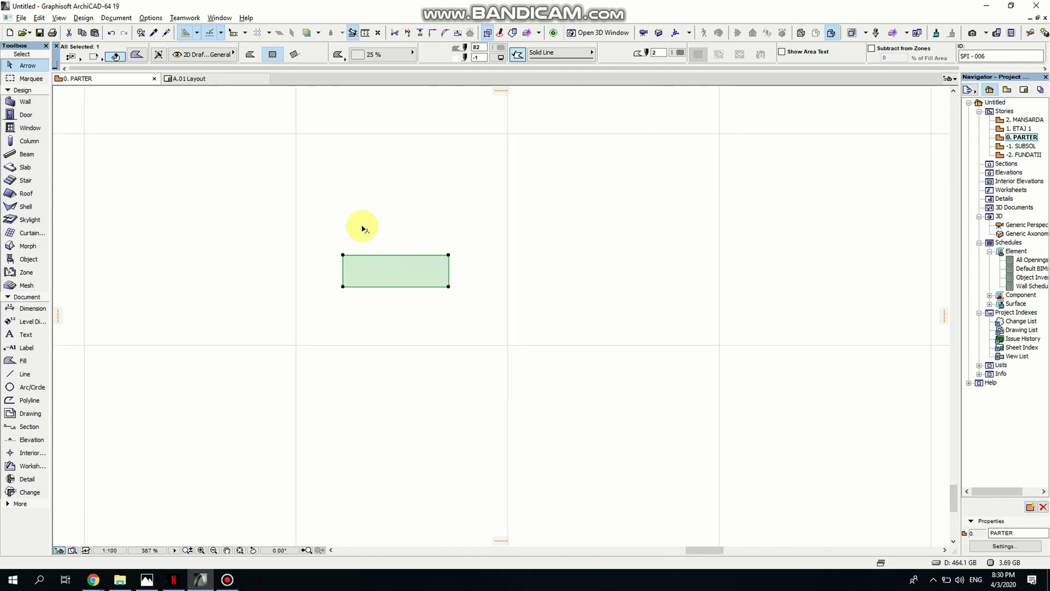
click(221, 34)
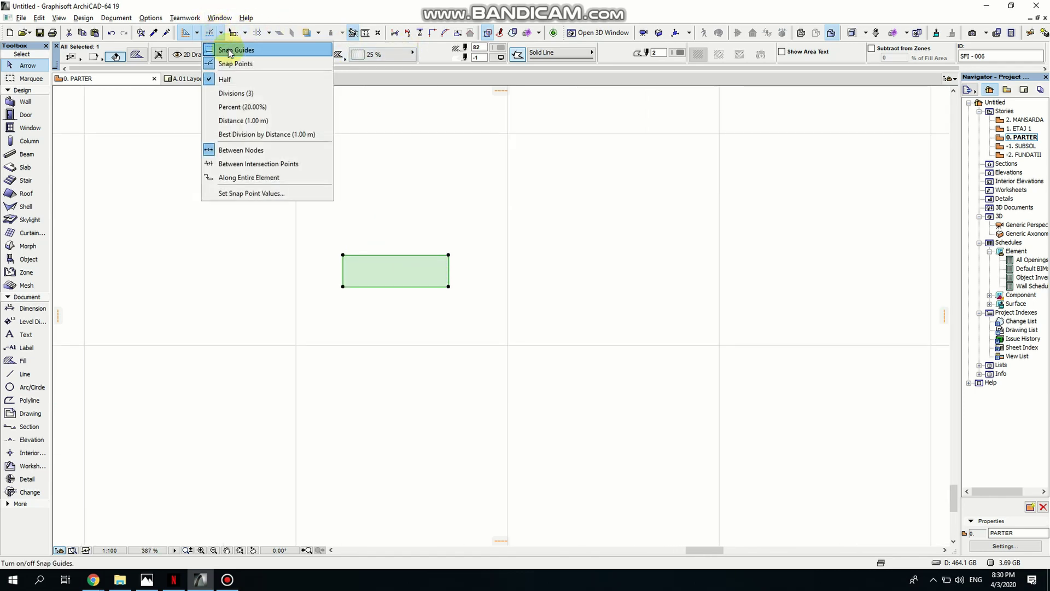
click(249, 94)
- Insert new nodes at both third points of the rectangular fill's top edge
scroll(396, 253, up, 2)
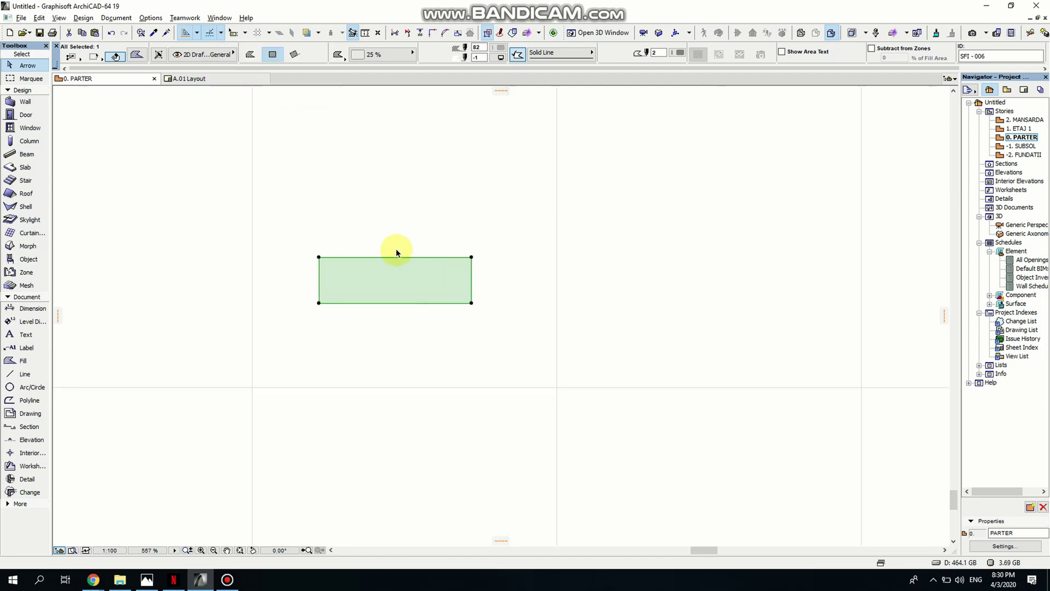
click(370, 259)
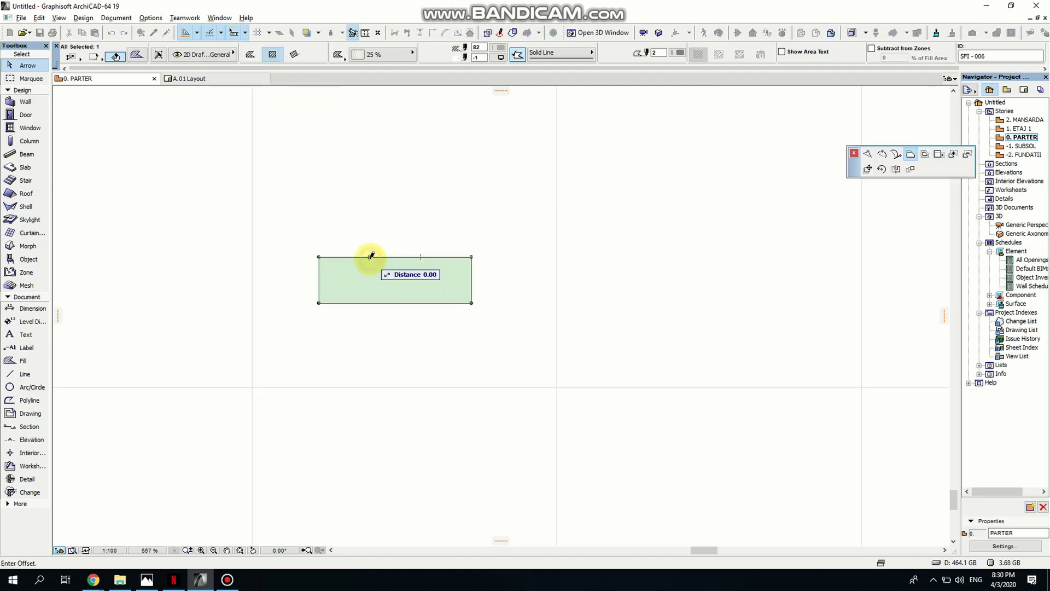
key(Escape)
click(420, 257)
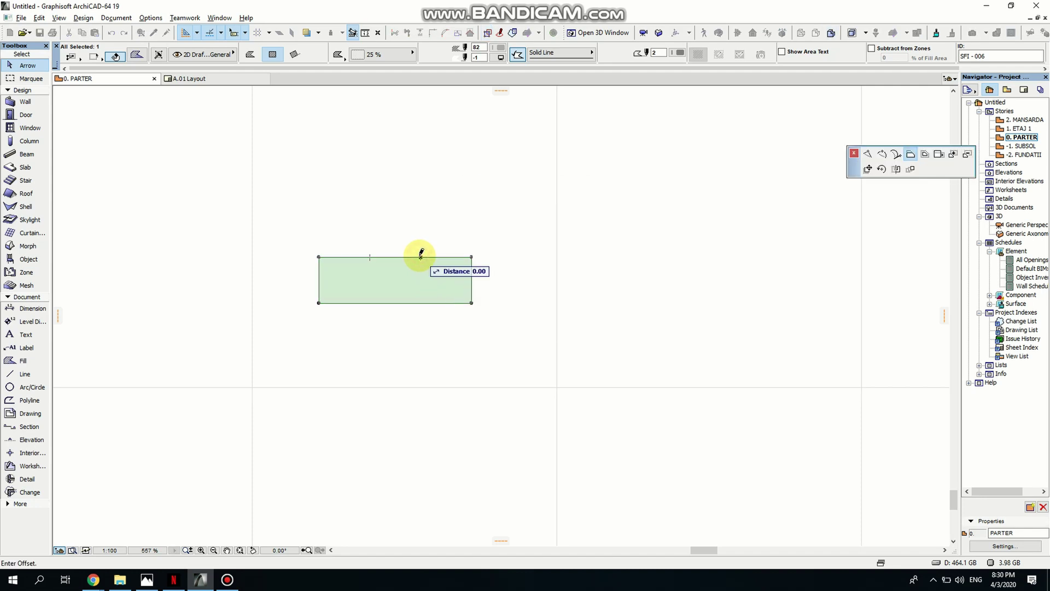
click(868, 154)
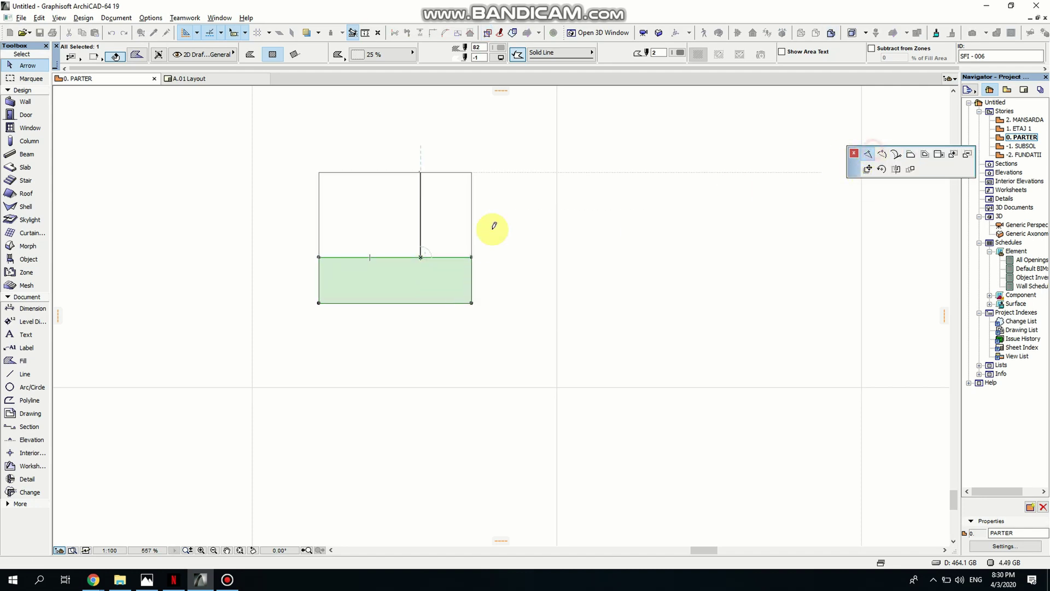
click(421, 255)
click(370, 258)
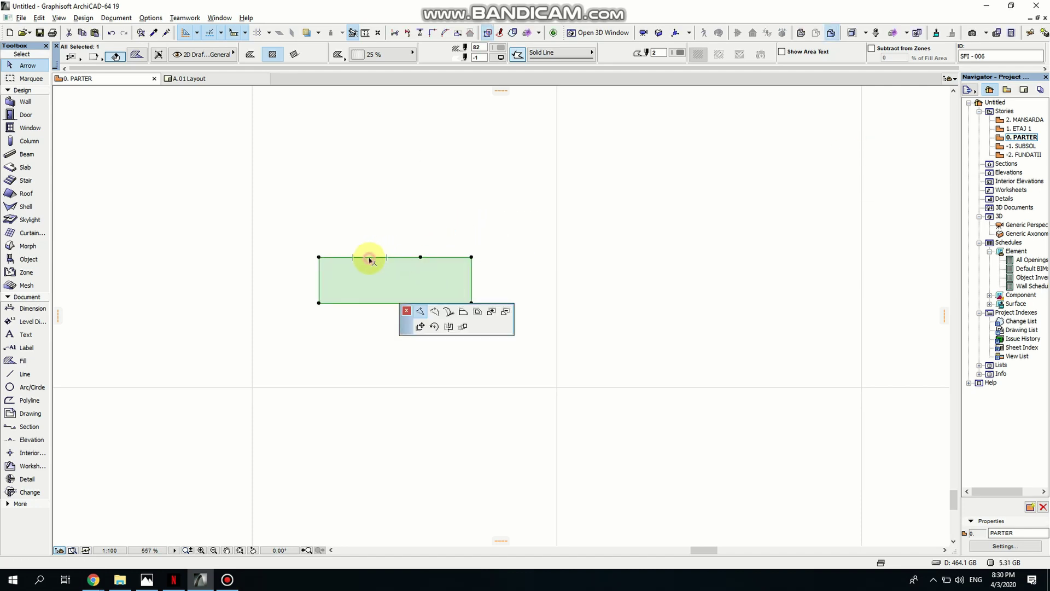
scroll(369, 289, up, 3)
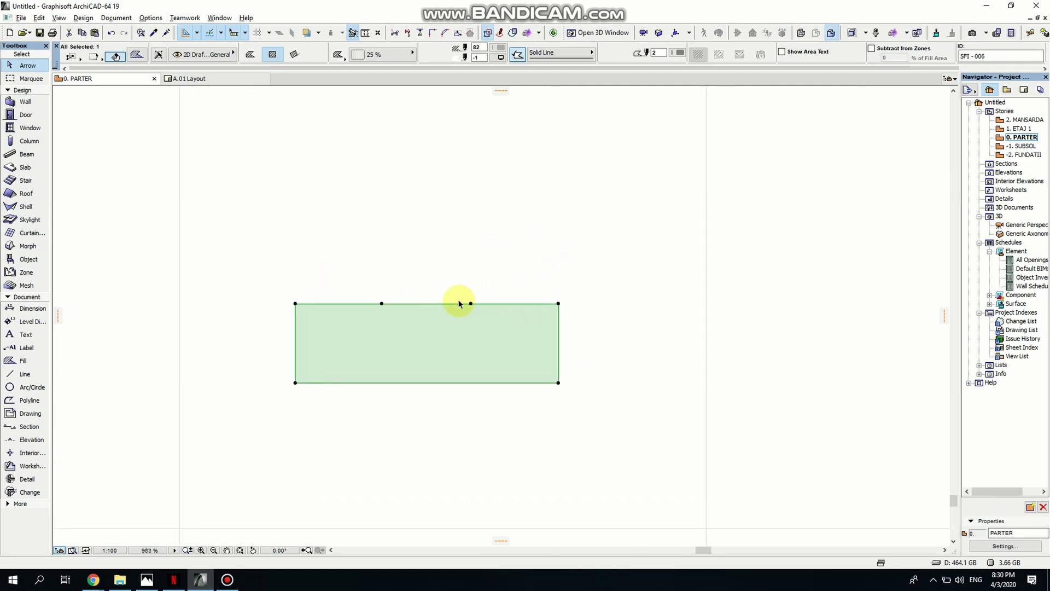
- Examine the reference image's outer ring and tracery mouldings as a guide for the fill's profile
scroll(441, 312, down, 1)
scroll(377, 325, down, 10)
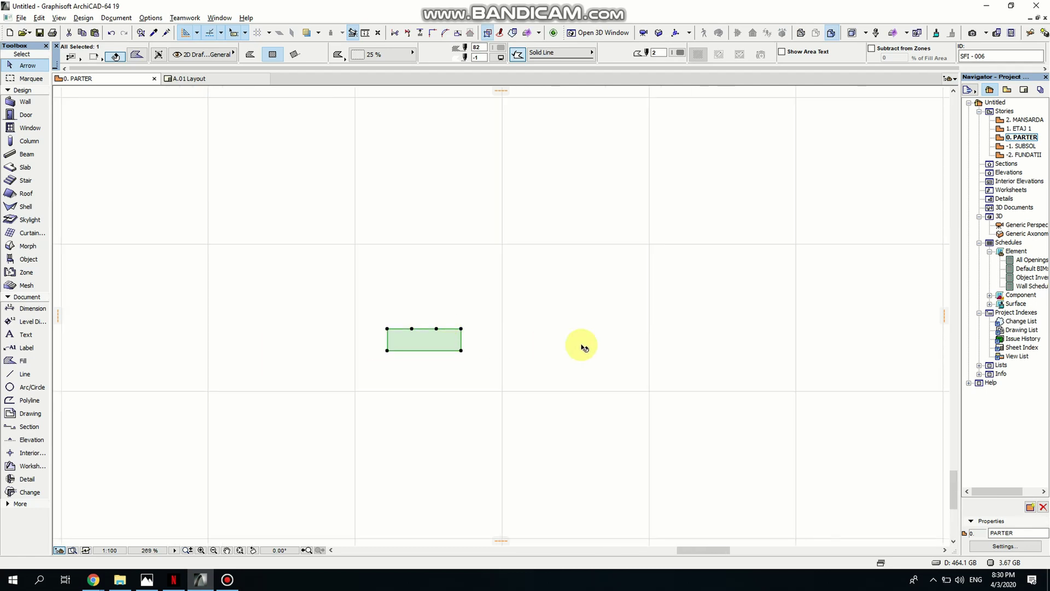
scroll(678, 176, up, 2)
scroll(678, 176, up, 1)
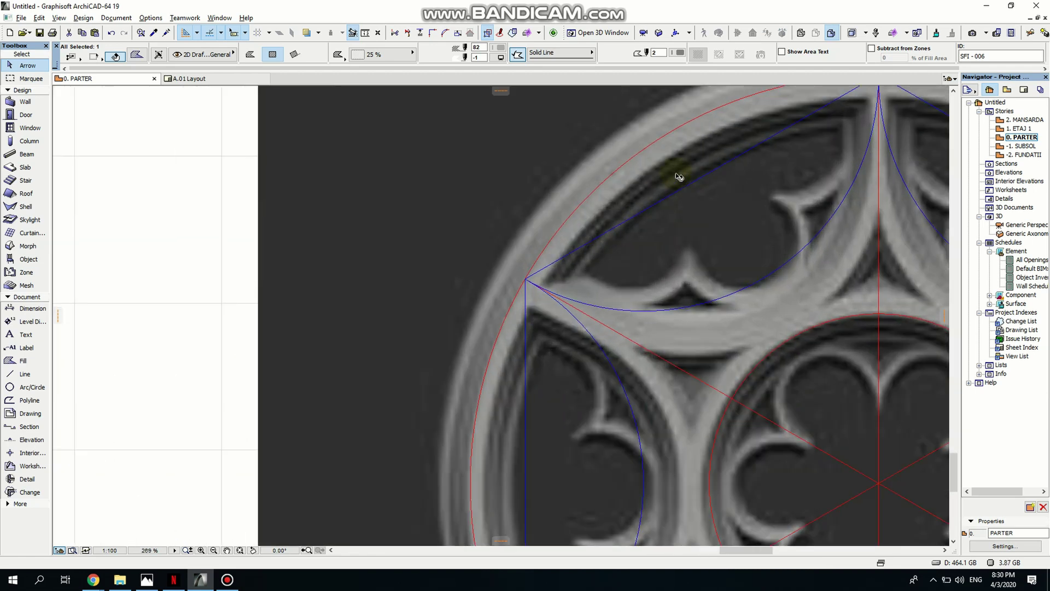
scroll(679, 172, down, 3)
scroll(346, 370, up, 2)
scroll(378, 361, up, 1)
scroll(379, 361, up, 4)
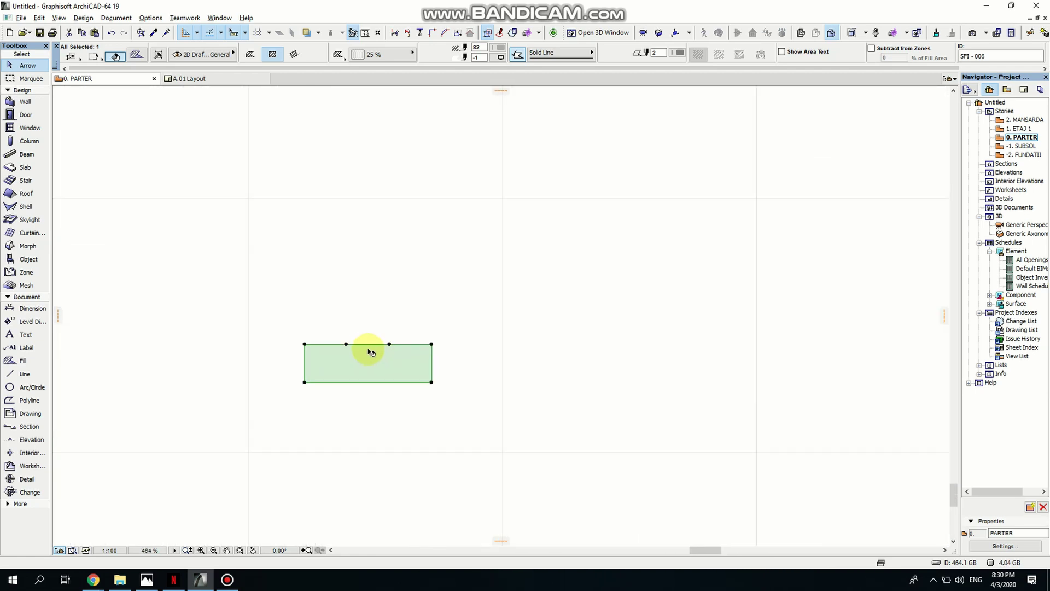
- Offset the middle third of the fill's top edge upward to form a stepped profile
click(365, 345)
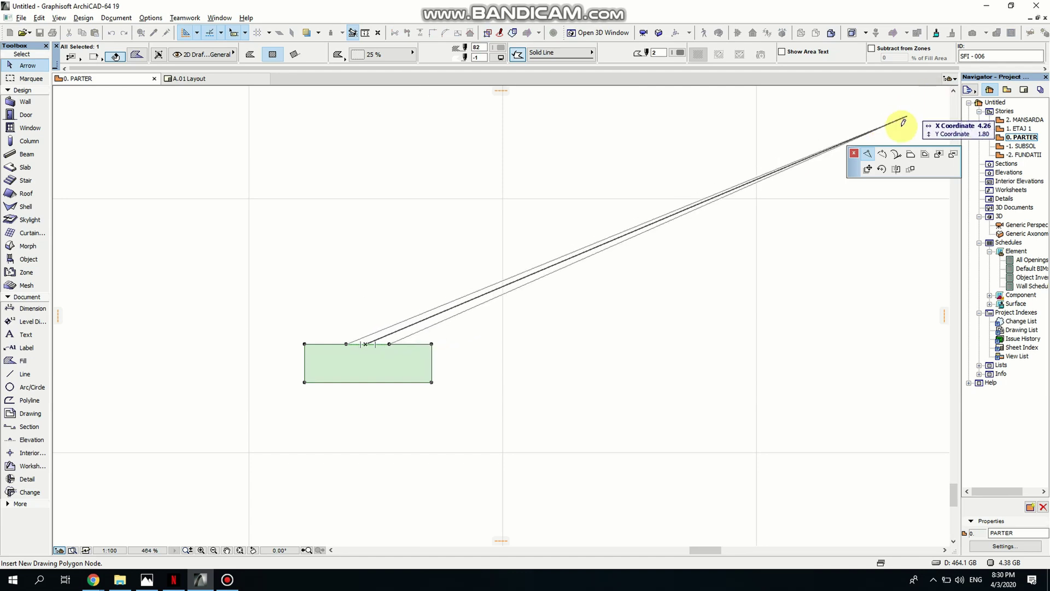
click(910, 158)
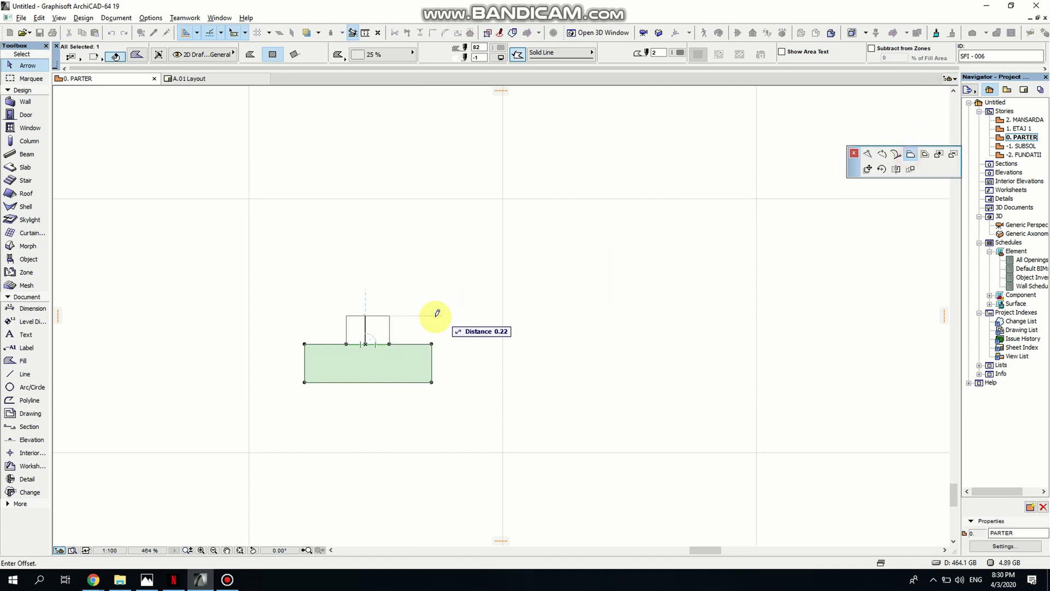
click(384, 311)
scroll(345, 321, up, 3)
scroll(350, 329, down, 1)
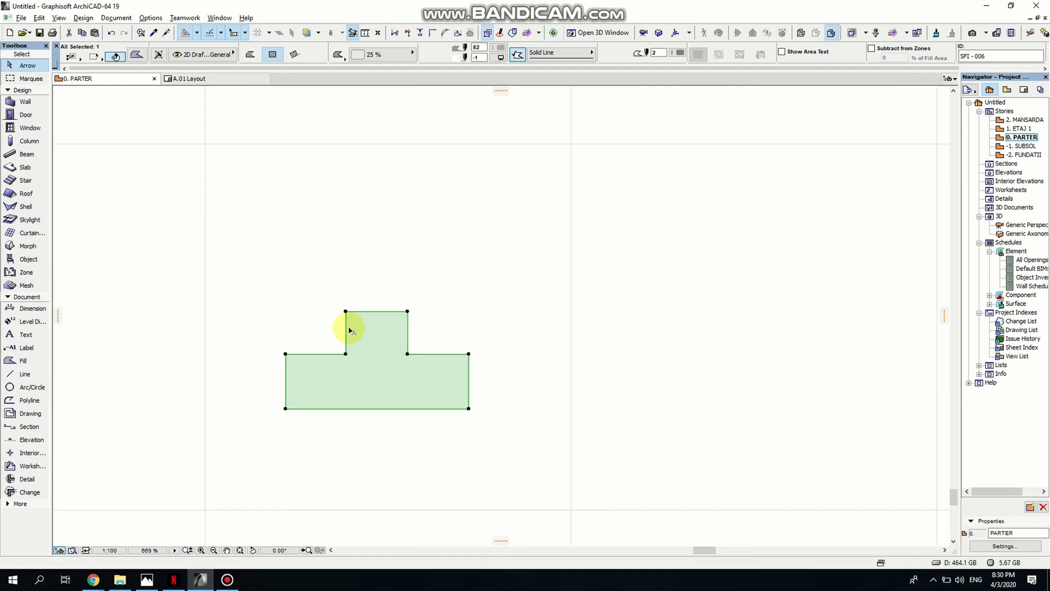
- Fillet the upper-left corner of the fill's raised middle section into a quarter-round
click(366, 316)
click(367, 331)
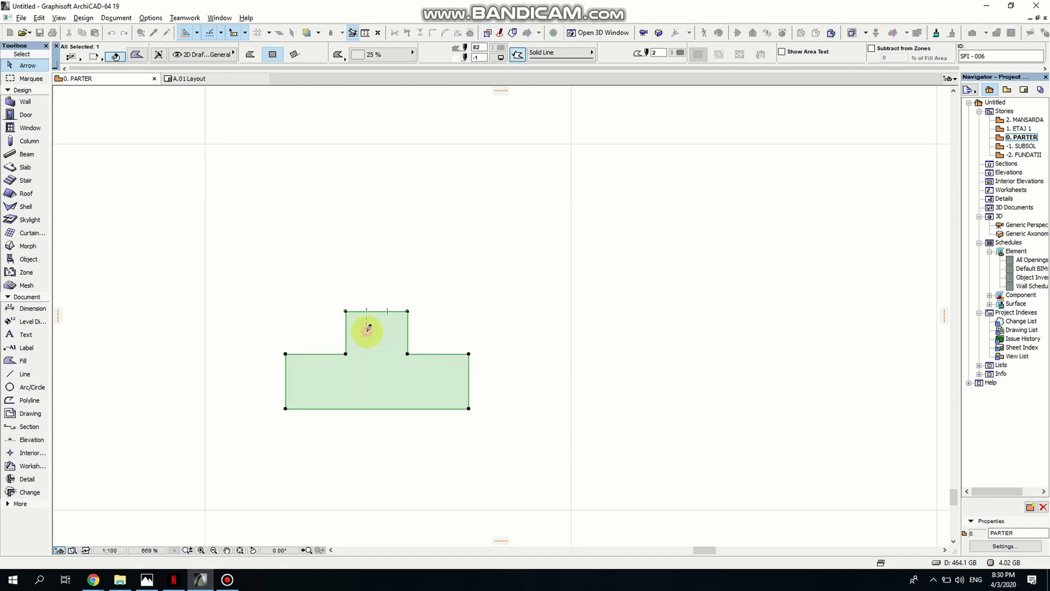
scroll(351, 356, up, 2)
click(339, 306)
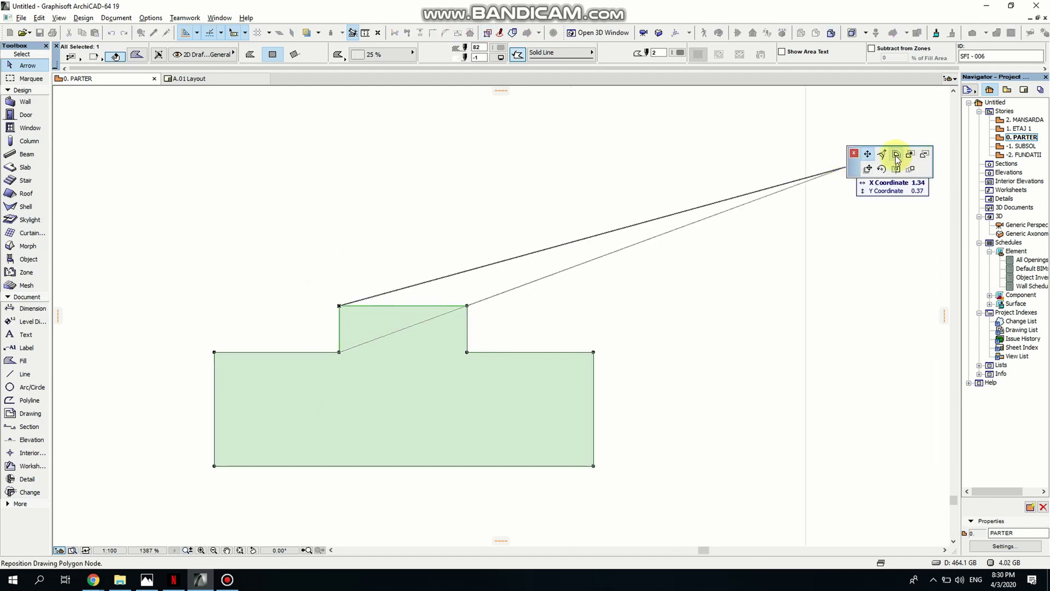
click(882, 154)
click(376, 355)
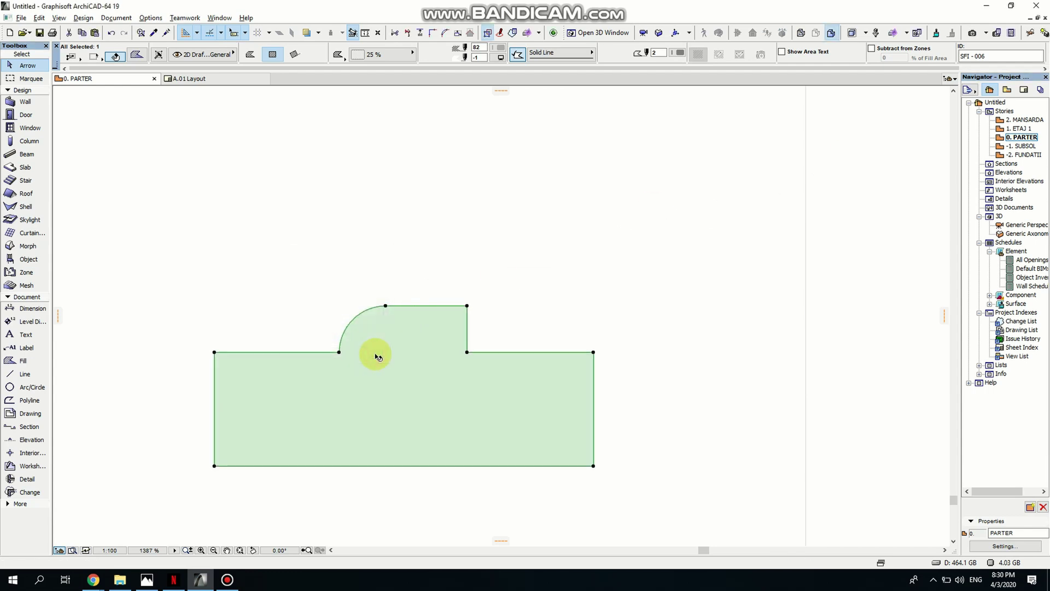
- Fillet the upper-right corner of the raised middle section with a 0.05 radius
click(467, 306)
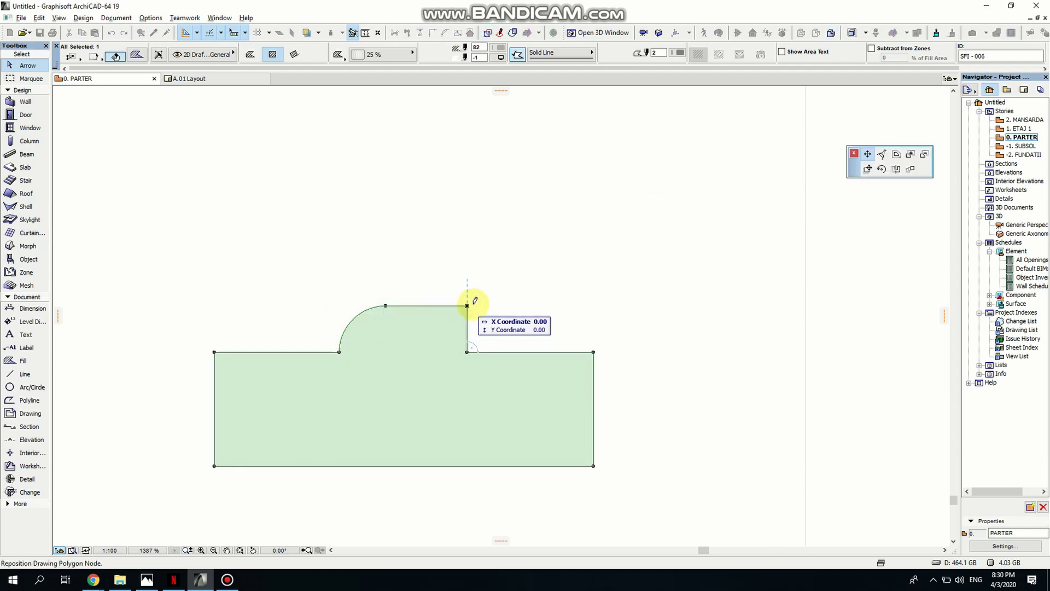
click(882, 156)
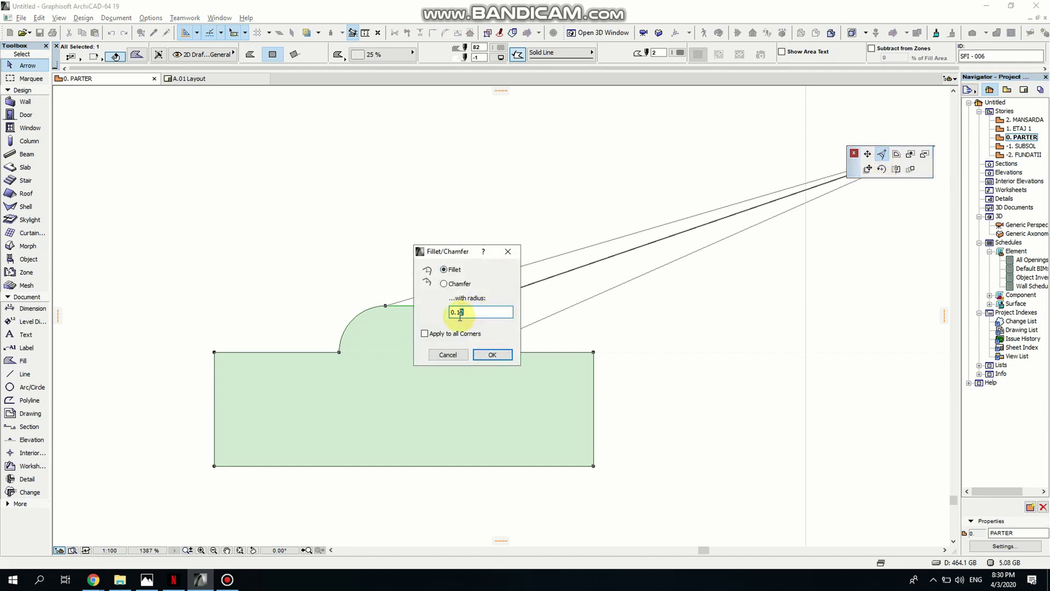
text(0.0)
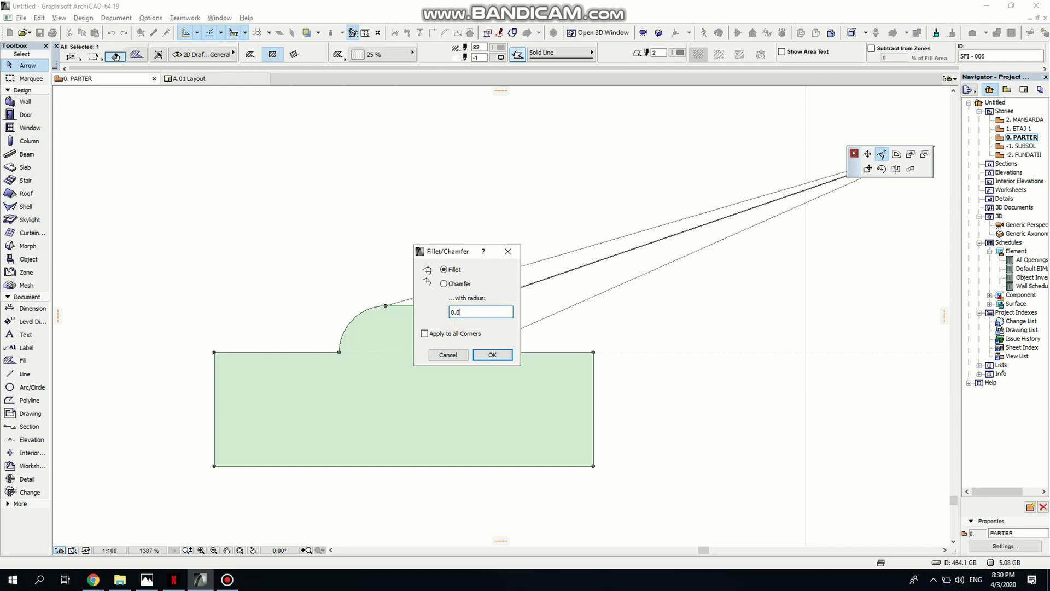
text(5)
key(Return)
scroll(511, 327, down, 2)
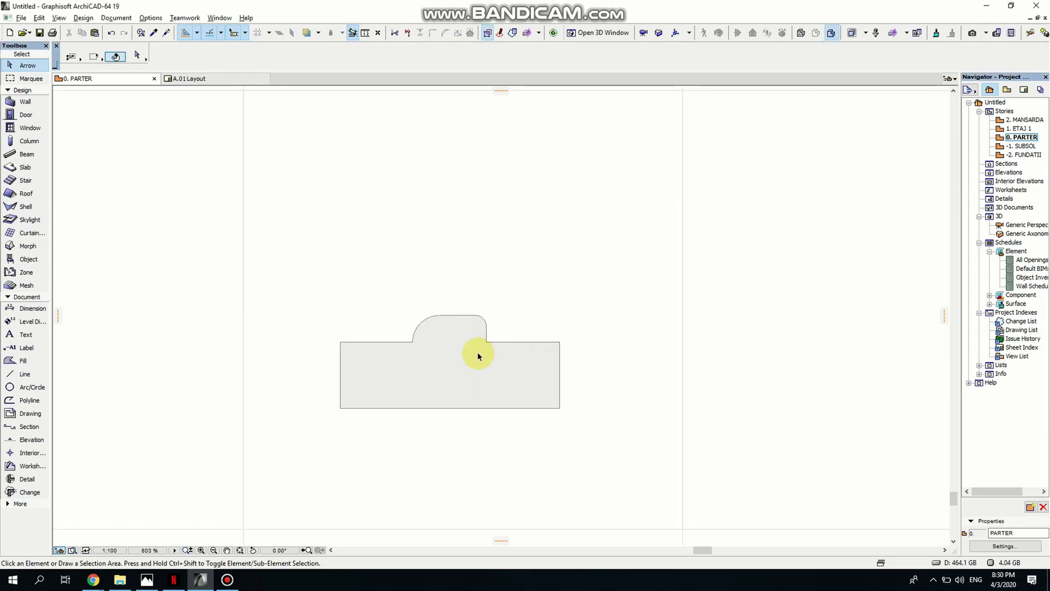
- Fillet the inner corner between the raised section and its right shoulder with a 0.05 radius
scroll(483, 346, up, 2)
click(489, 340)
click(883, 156)
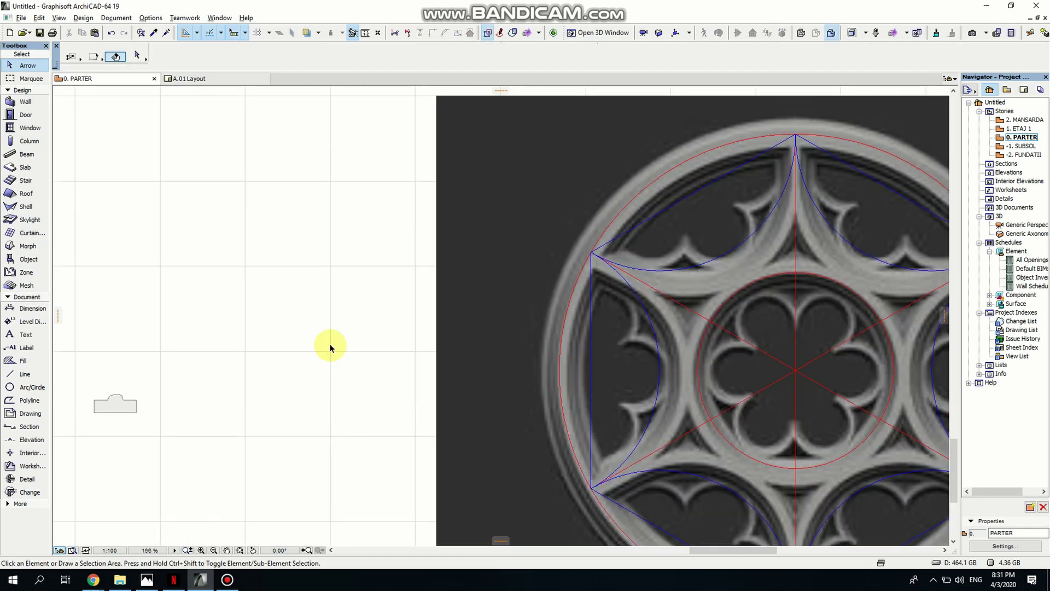
middle_drag(310, 385, 513, 325)
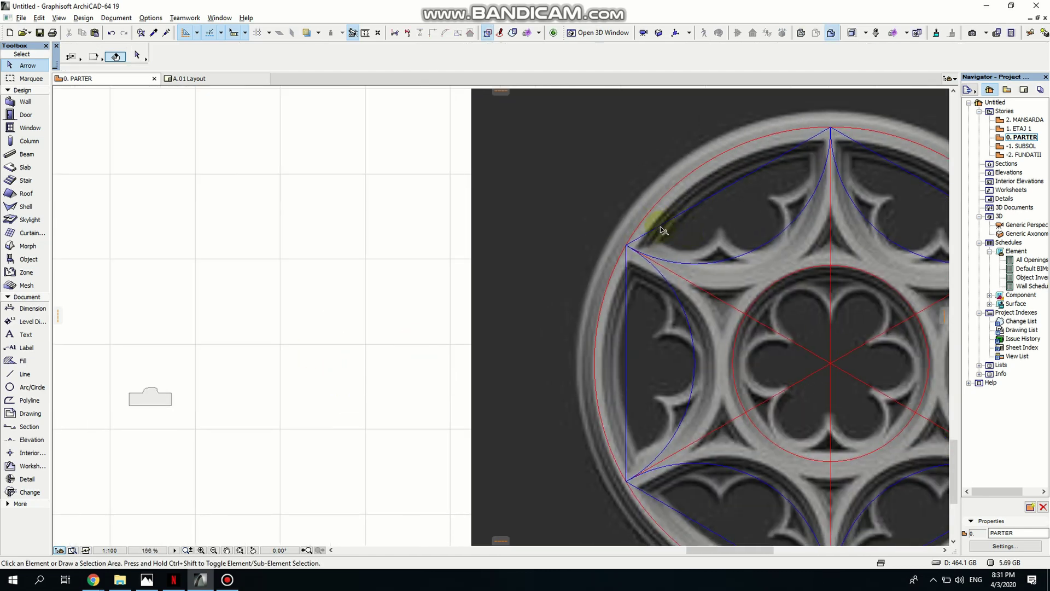
- Insert two new nodes at the division points along the right shoulder's top edge
scroll(337, 344, up, 13)
click(290, 308)
click(290, 308)
click(321, 307)
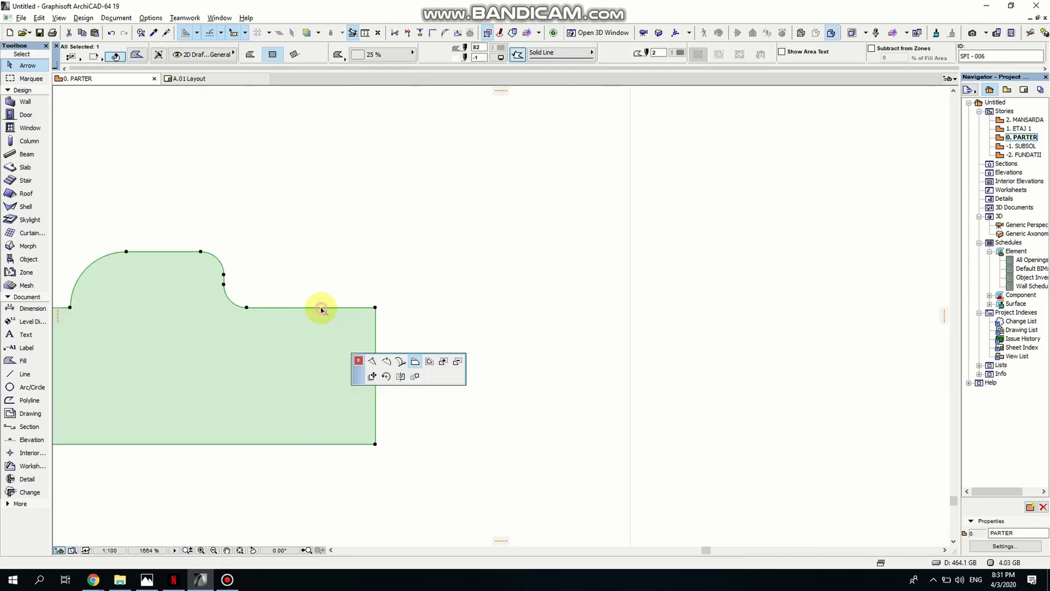
click(867, 154)
click(290, 307)
double_click(334, 308)
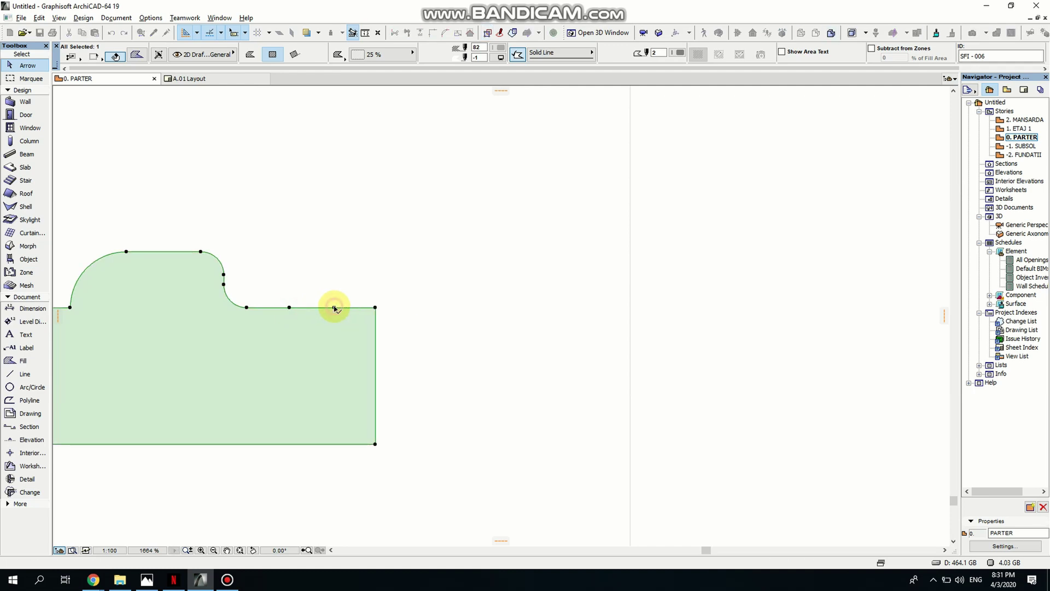
- Offset the right shoulder's middle and outer edge segments downward by increasing amounts to form a descending staircase
middle_drag(341, 393, 458, 351)
click(430, 267)
click(910, 154)
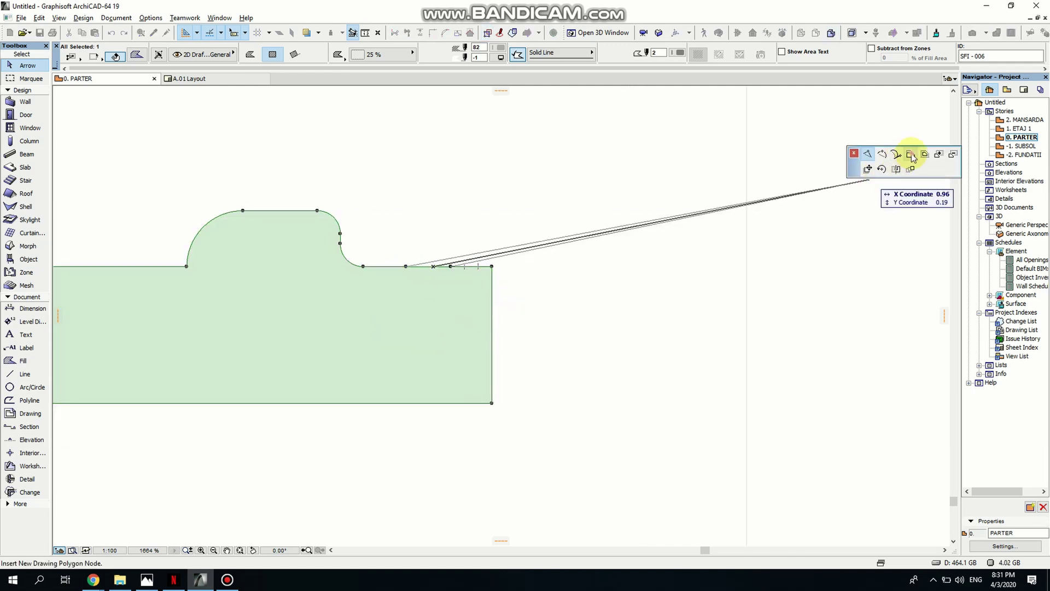
click(434, 316)
click(474, 266)
click(479, 359)
middle_drag(356, 348, 411, 358)
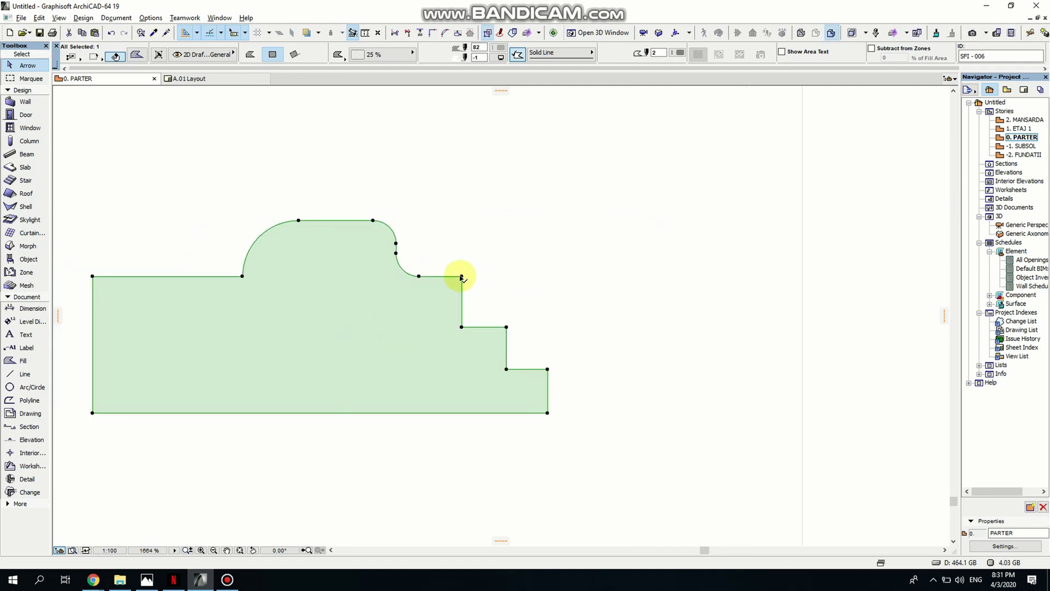
- Fillet the outer and inner corners of the staircase's uppermost step with a 0.02 radius
click(461, 276)
click(881, 154)
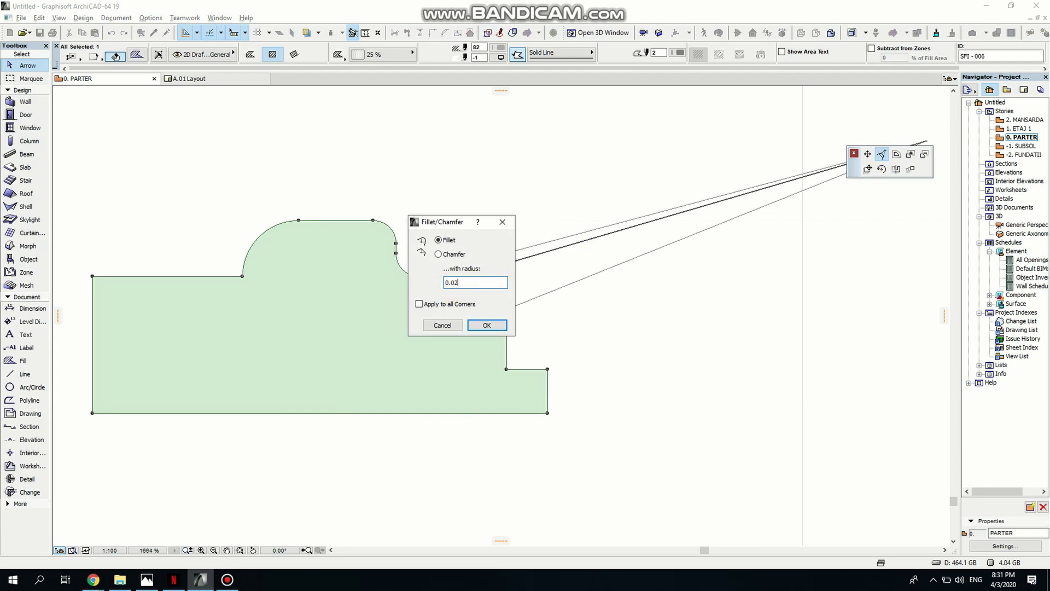
key(Return)
click(461, 327)
click(881, 155)
key(Return)
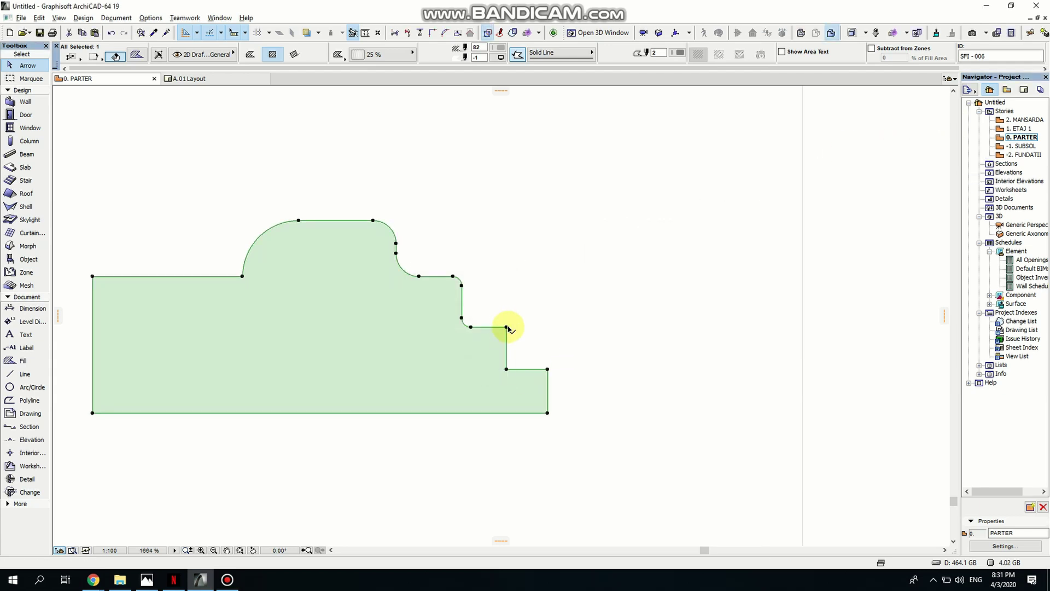
- Fillet the remaining corners of the two lower steps with a 0.02 radius
click(506, 326)
click(881, 154)
key(Return)
click(506, 368)
click(881, 153)
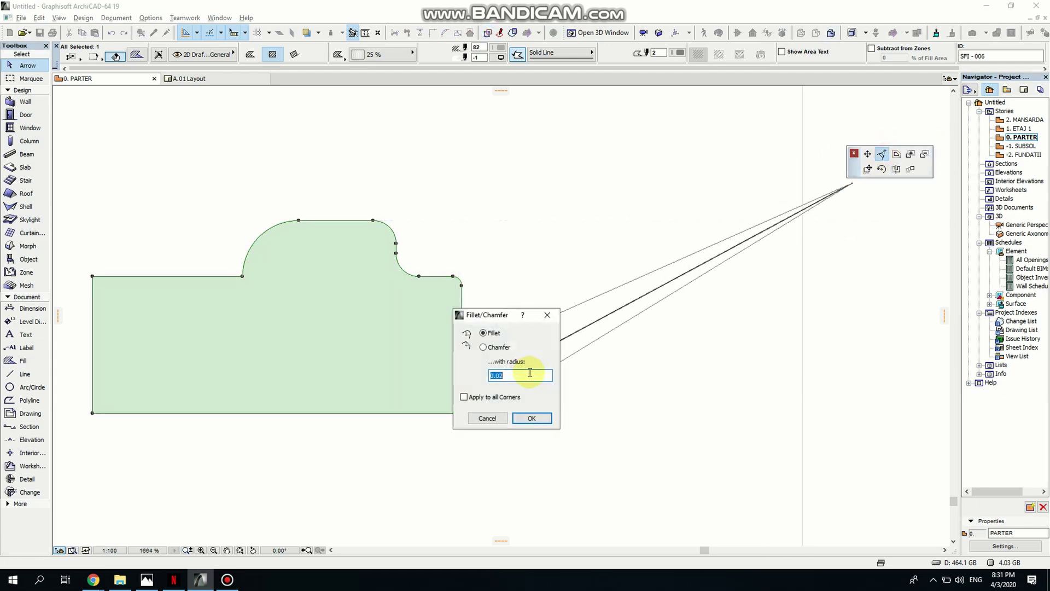
key(Return)
click(547, 363)
click(881, 154)
click(574, 417)
middle_drag(272, 343, 627, 370)
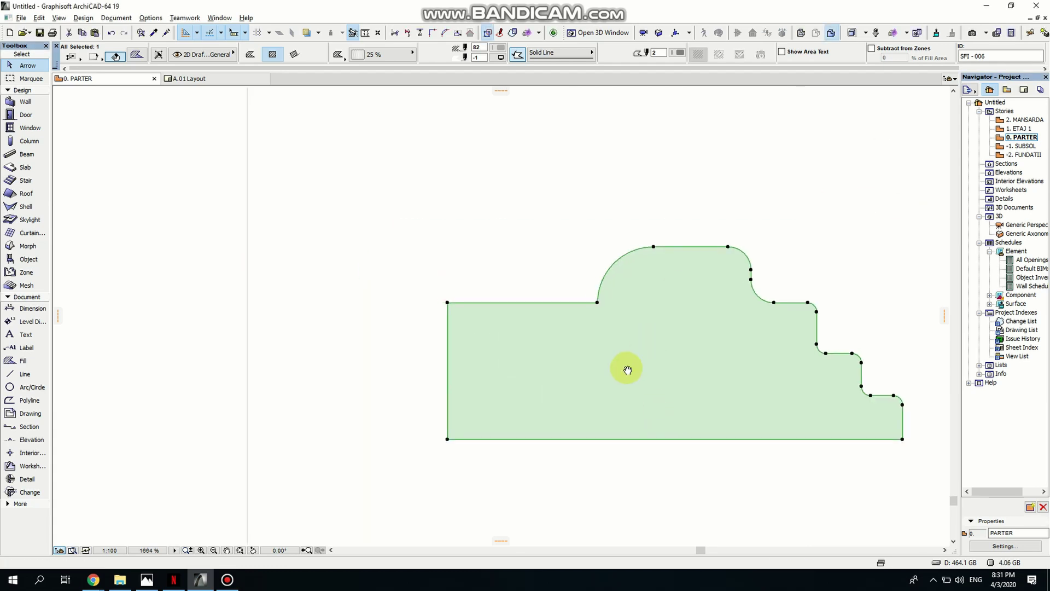
- Examine the reference image's outer ring moulding as a guide for the profile's left side
scroll(569, 368, down, 6)
click(707, 372)
scroll(707, 373, down, 3)
middle_drag(875, 312, 438, 383)
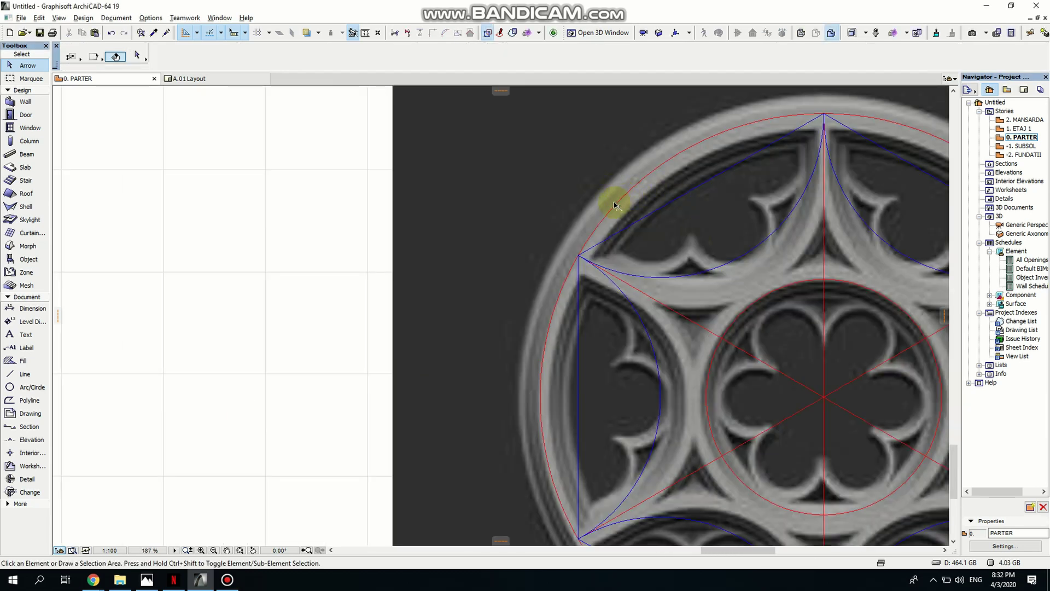
middle_drag(617, 205, 622, 211)
scroll(623, 211, down, 5)
scroll(359, 326, up, 5)
scroll(400, 323, up, 8)
- Try to fillet the upper-left corner of the profile's left shoulder
double_click(403, 292)
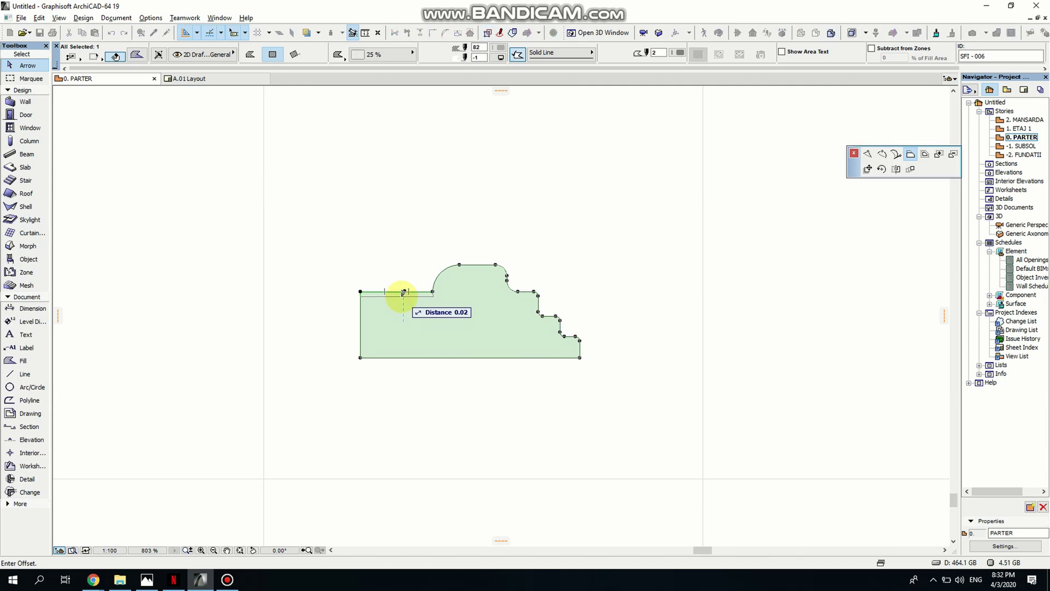
click(360, 291)
click(882, 153)
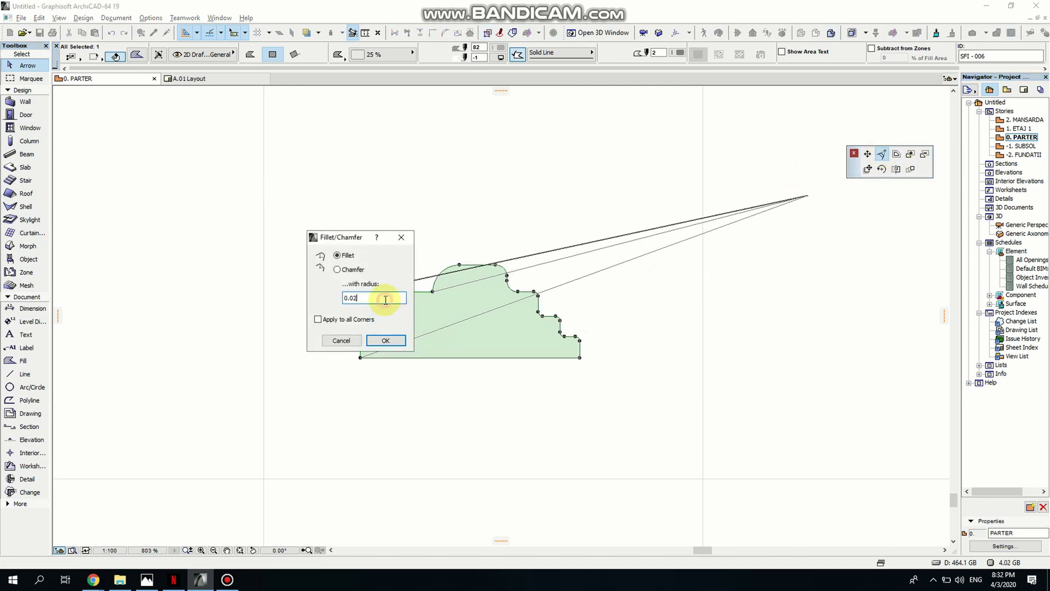
click(340, 340)
click(361, 292)
click(882, 155)
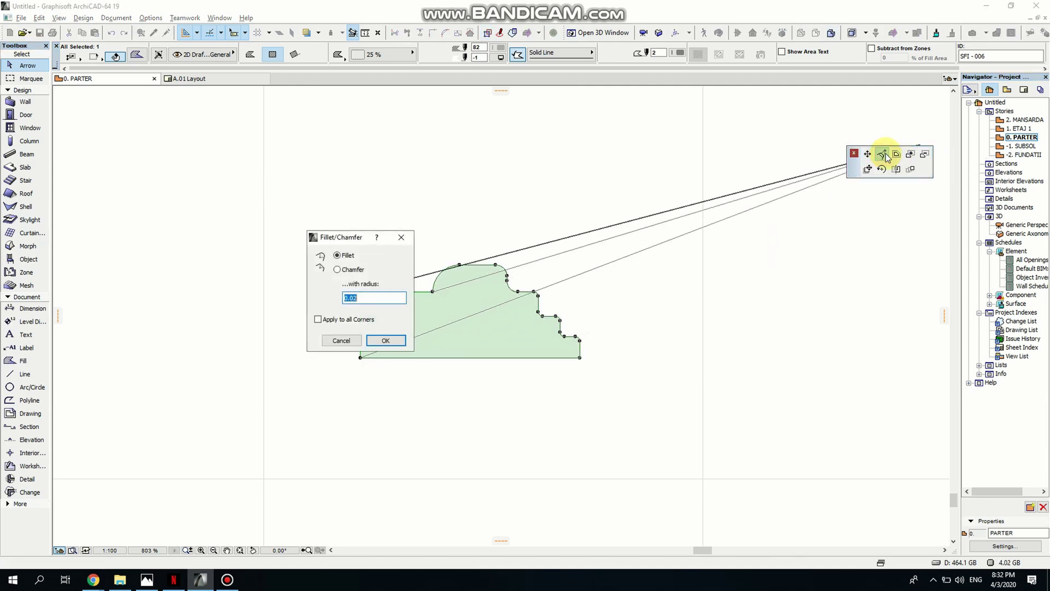
click(385, 340)
key(ctrl+z)
- Round the profile's upper-left corner with a large fillet and fillet the inner corner where the left shoulder meets the raised section
click(360, 291)
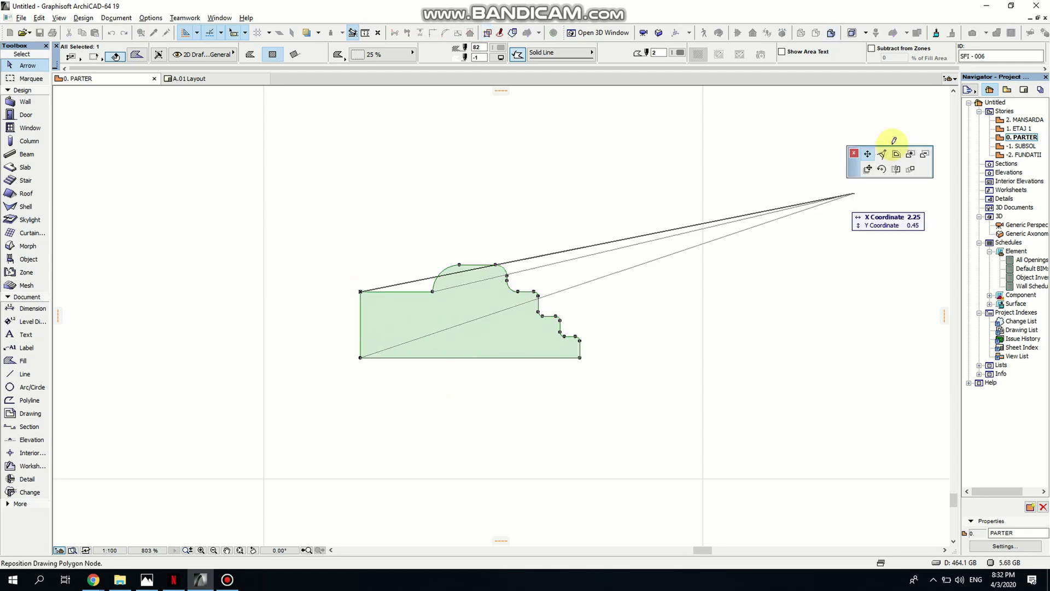
click(882, 154)
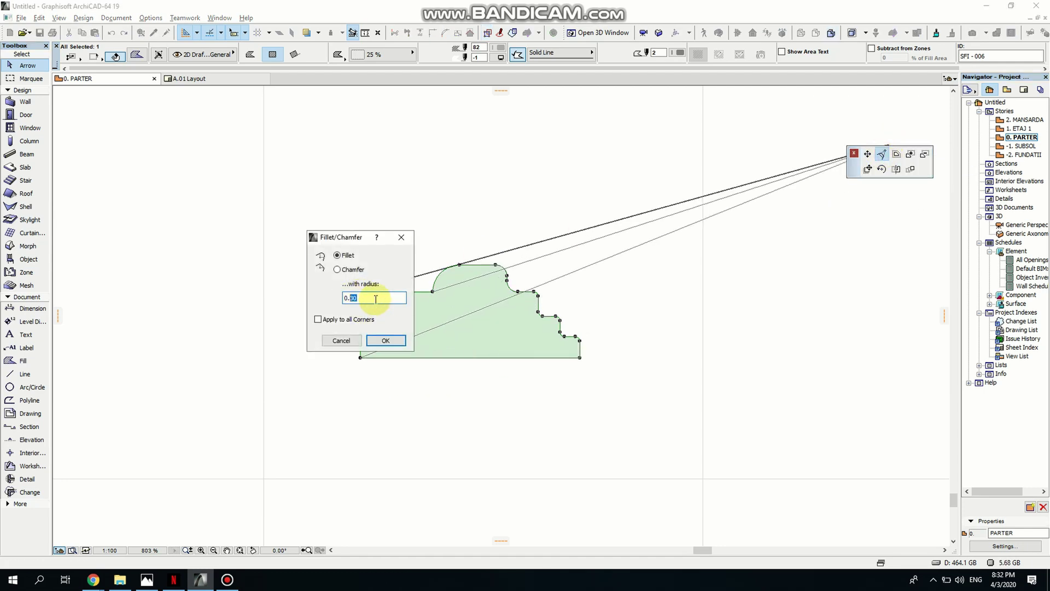
key(Return)
scroll(680, 323, down, 5)
scroll(328, 353, up, 10)
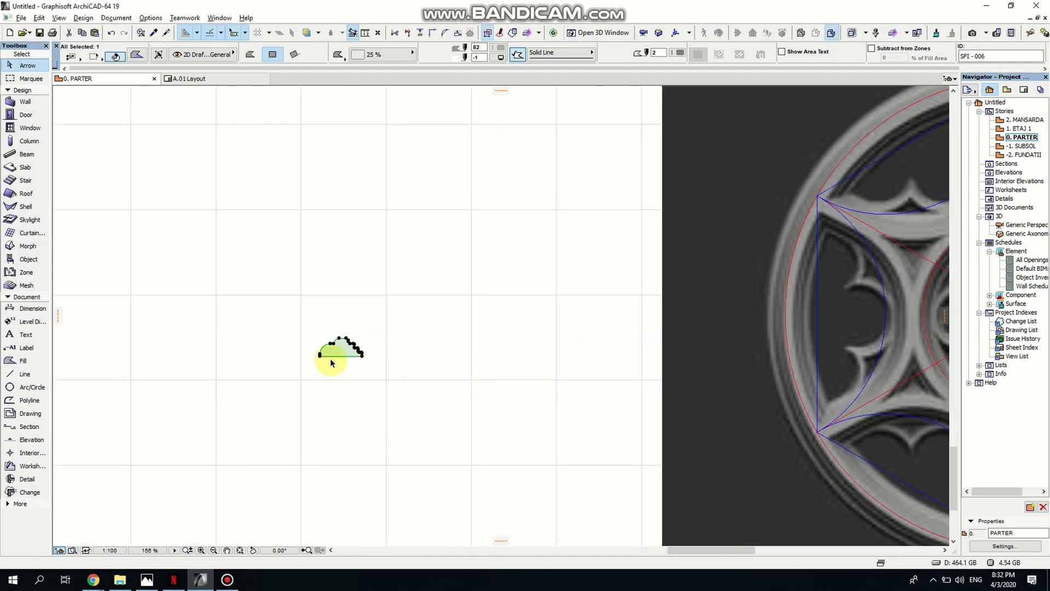
click(349, 256)
scroll(370, 323, down, 7)
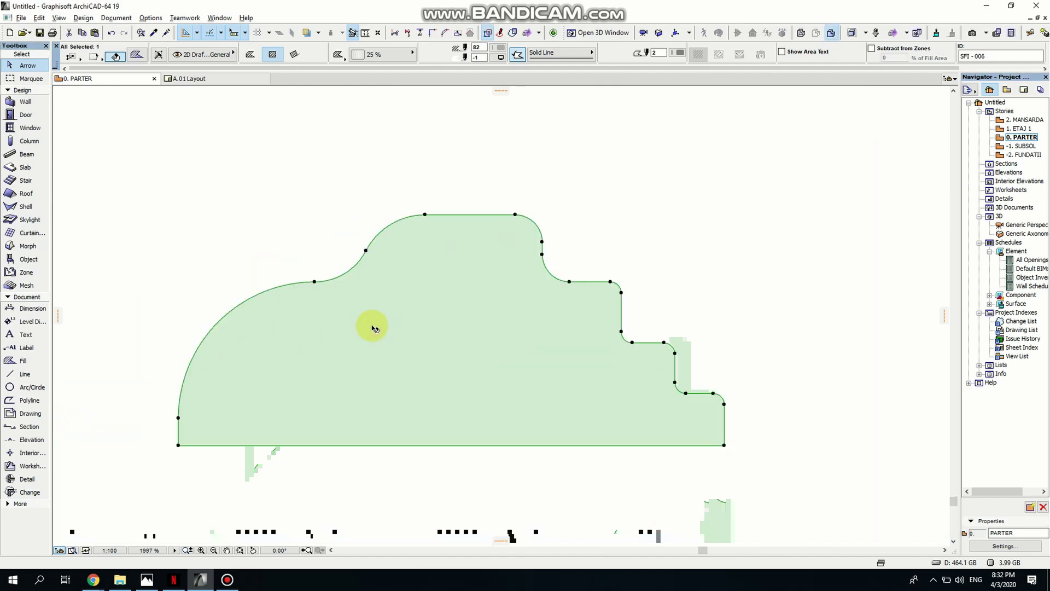
key(Escape)
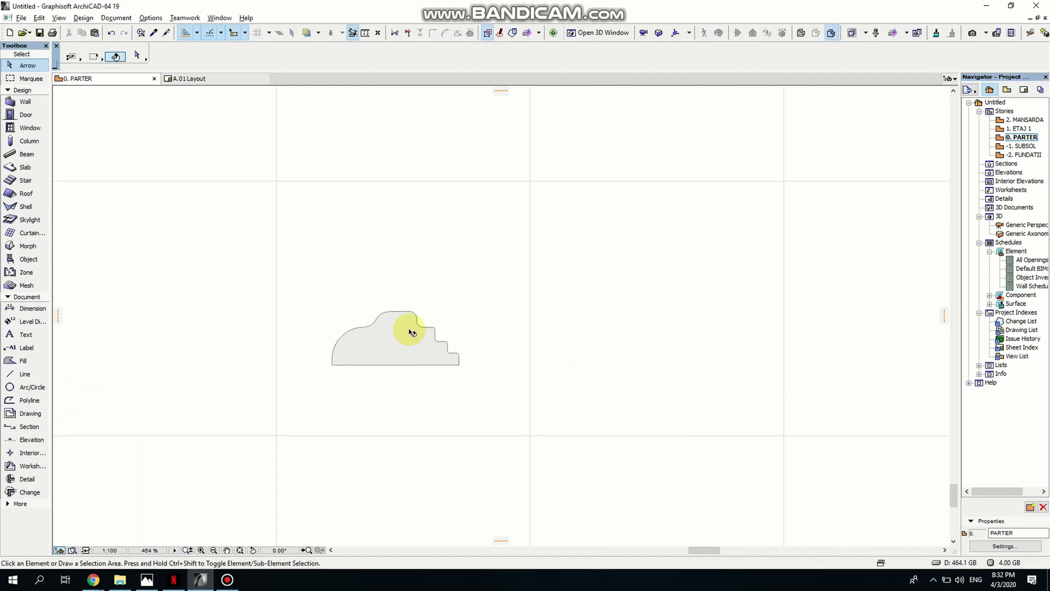
- Select the finished moulding profile fill and copy it to the clipboard
key(ctrl+a)
scroll(680, 373, down, 5)
middle_drag(627, 401, 473, 362)
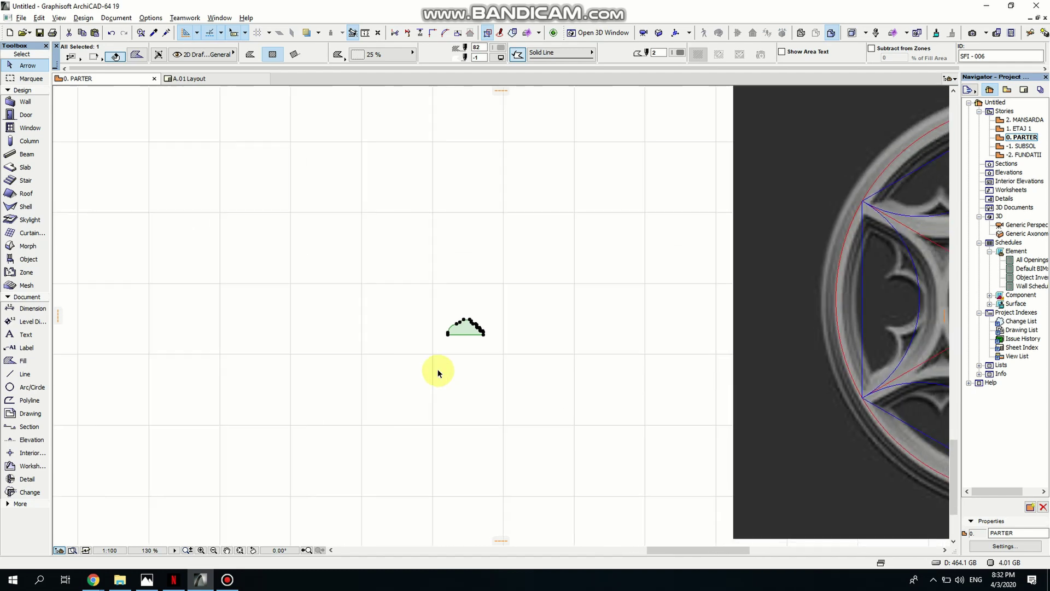
scroll(454, 328, up, 5)
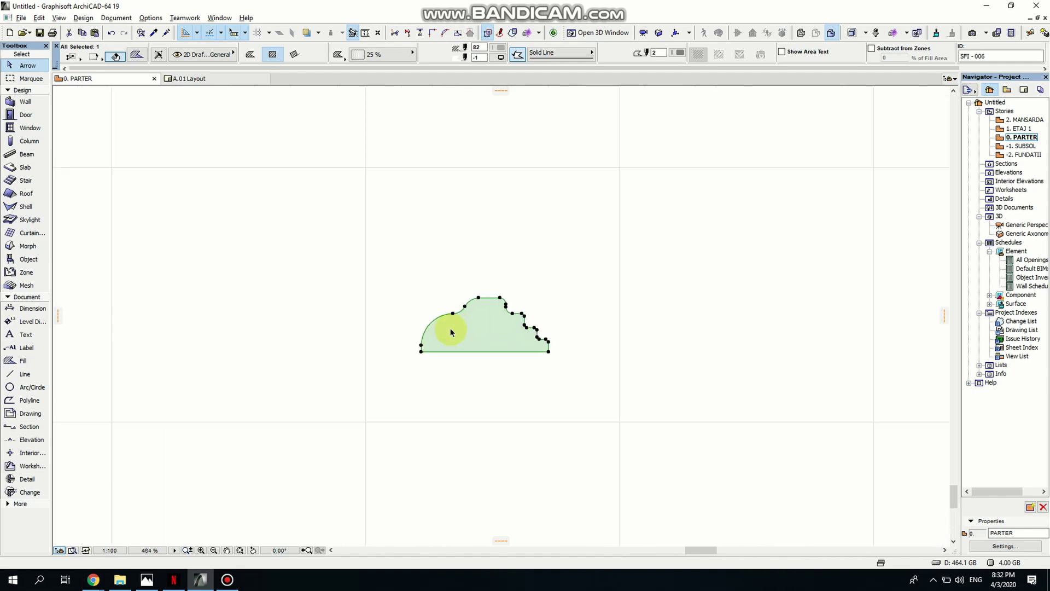
middle_drag(558, 385, 479, 412)
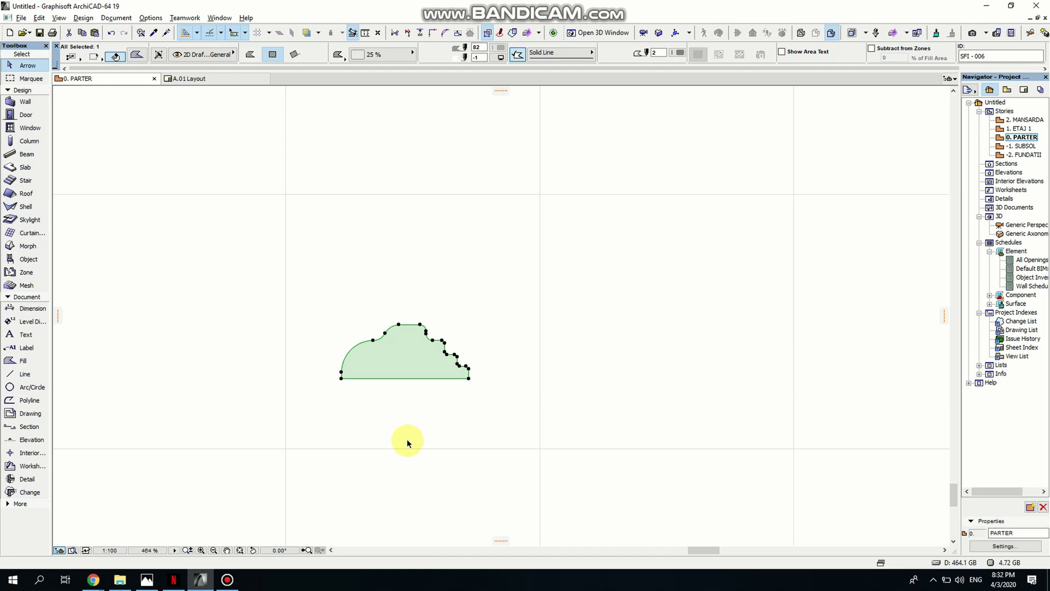
right_click(403, 356)
click(441, 182)
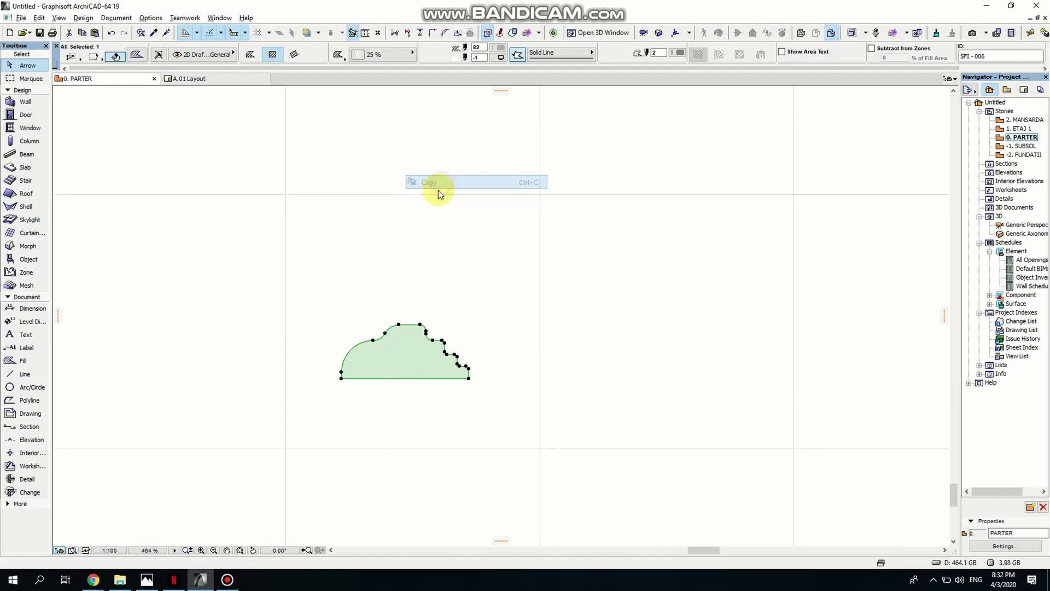
- Open the Profile Manager and keep Custom as the chosen profile
click(82, 18)
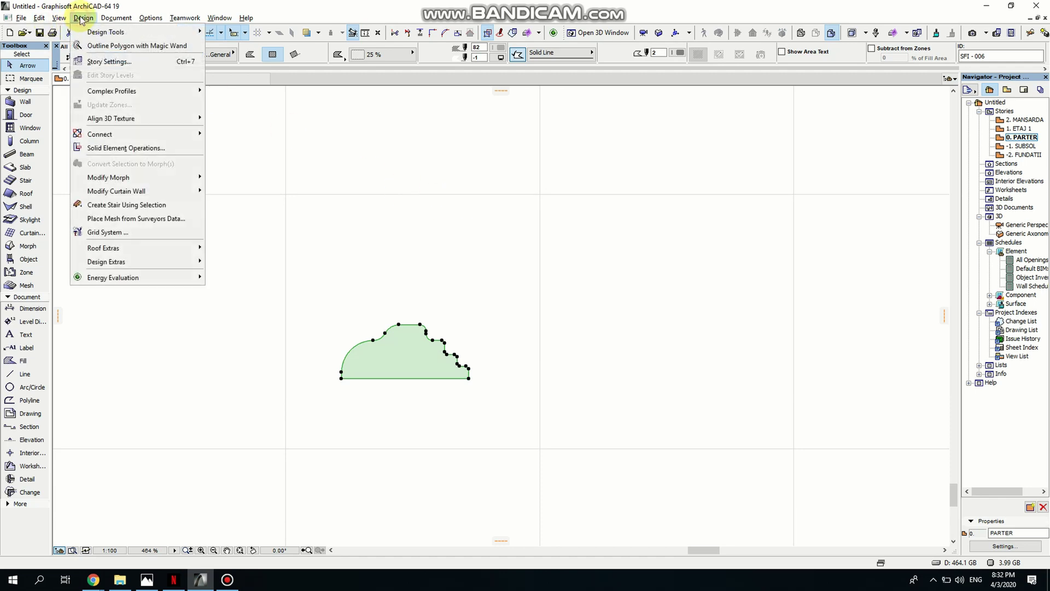
mouse_move(127, 90)
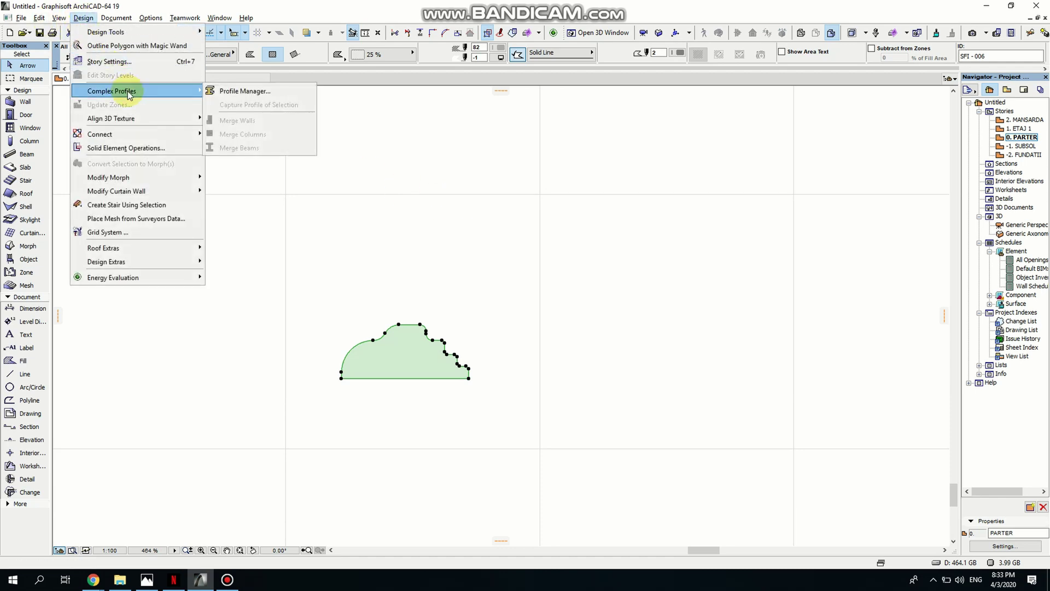
click(233, 92)
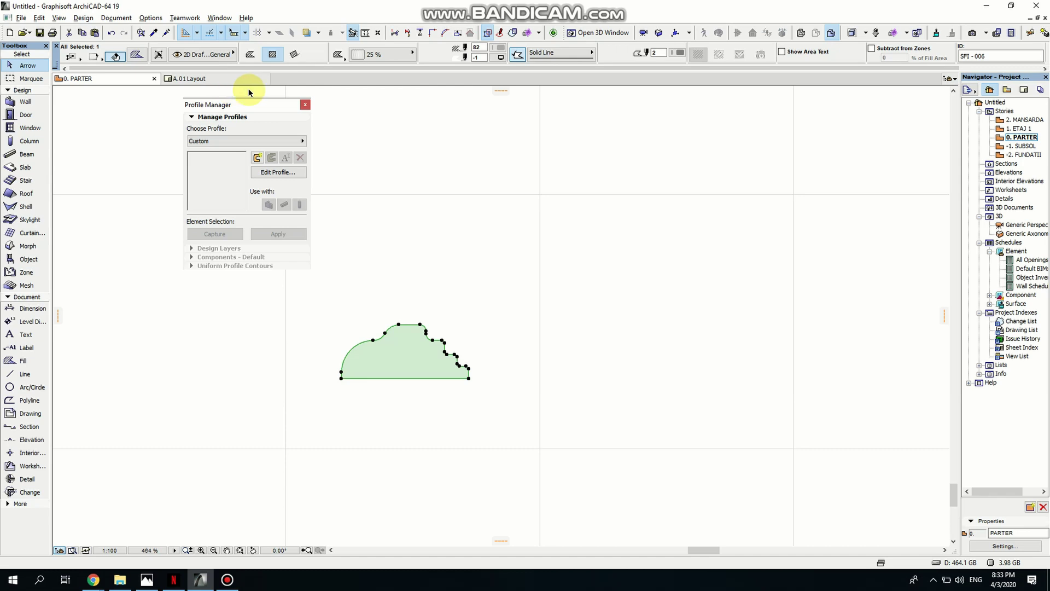
click(279, 141)
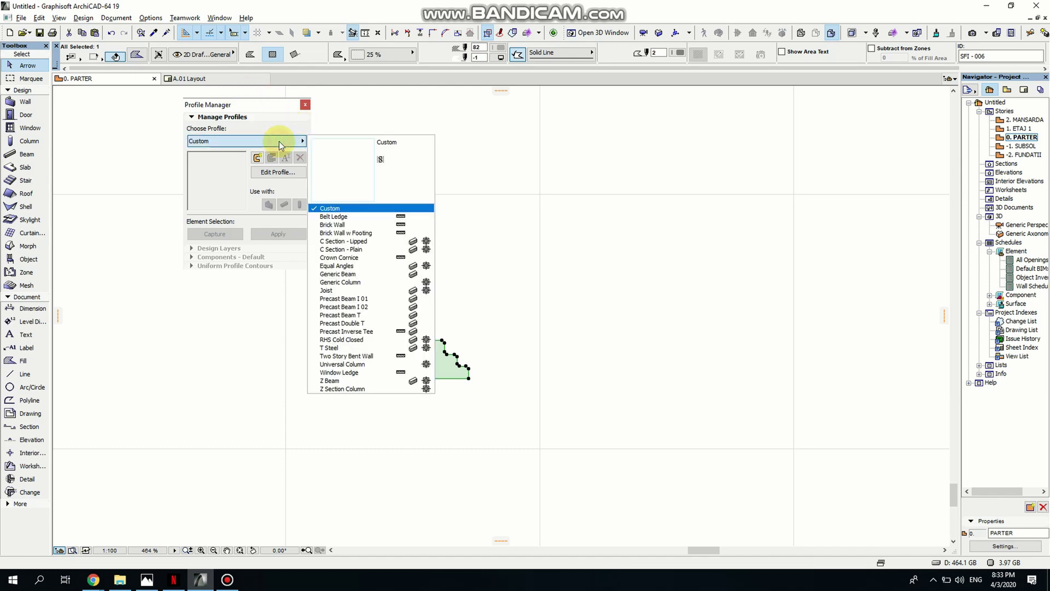
click(279, 141)
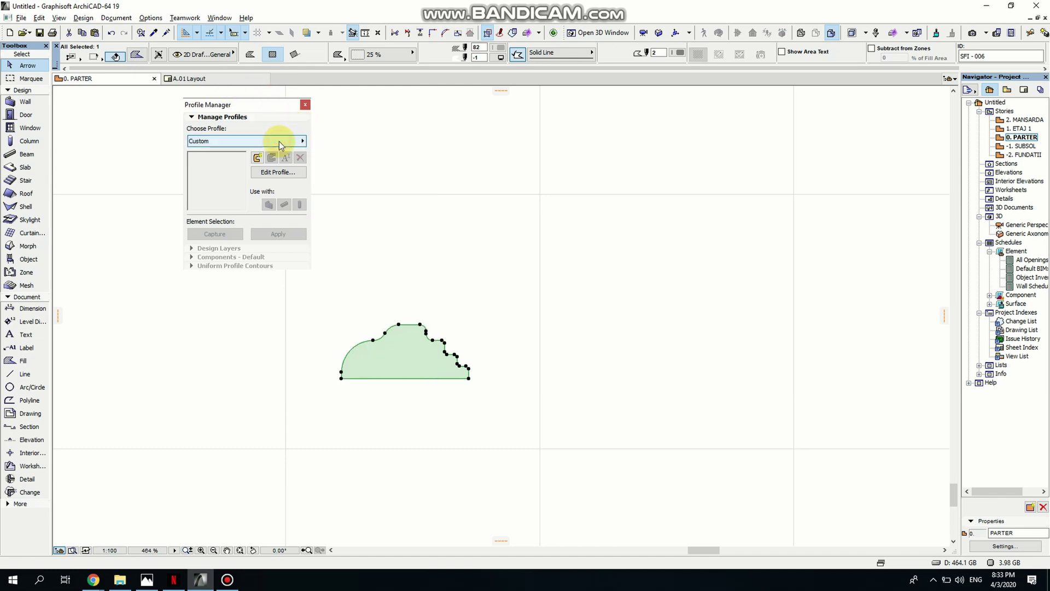
- Create a new profile named "frame" and paste the copied moulding fill into it at the center of the current view
click(257, 158)
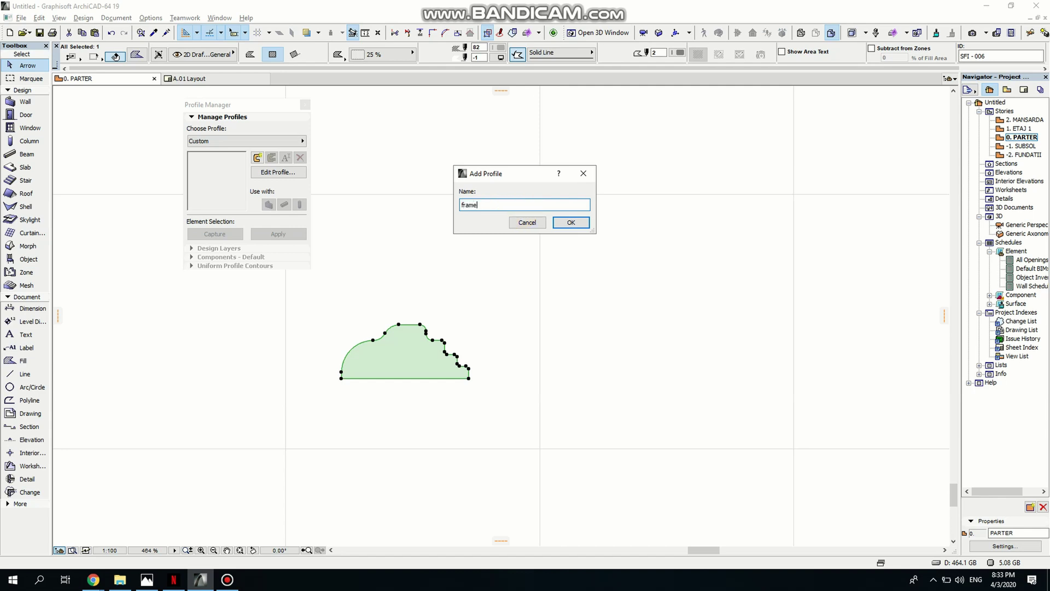
click(580, 224)
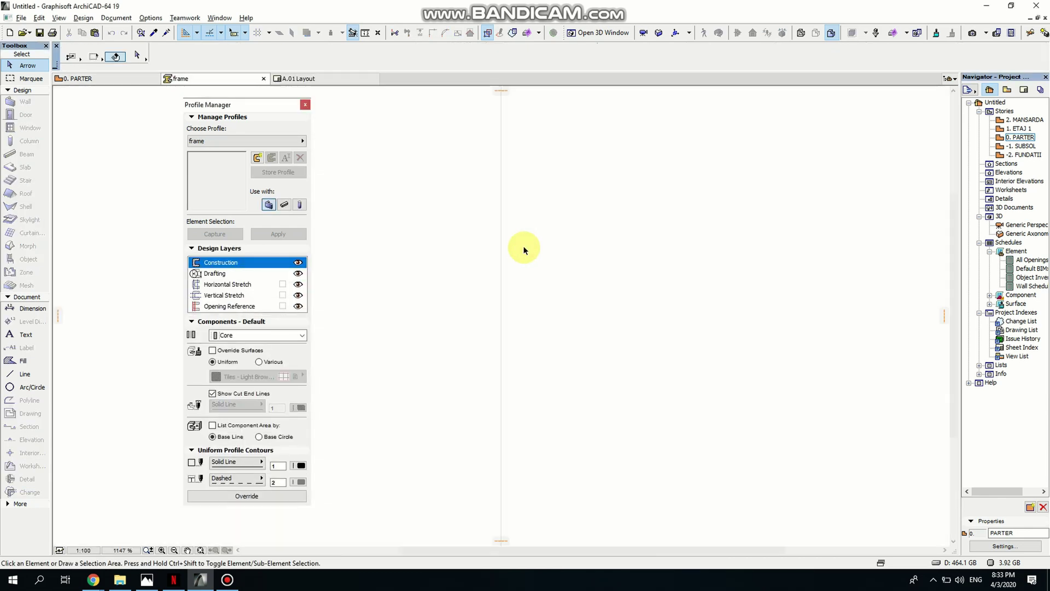
scroll(357, 292, down, 10)
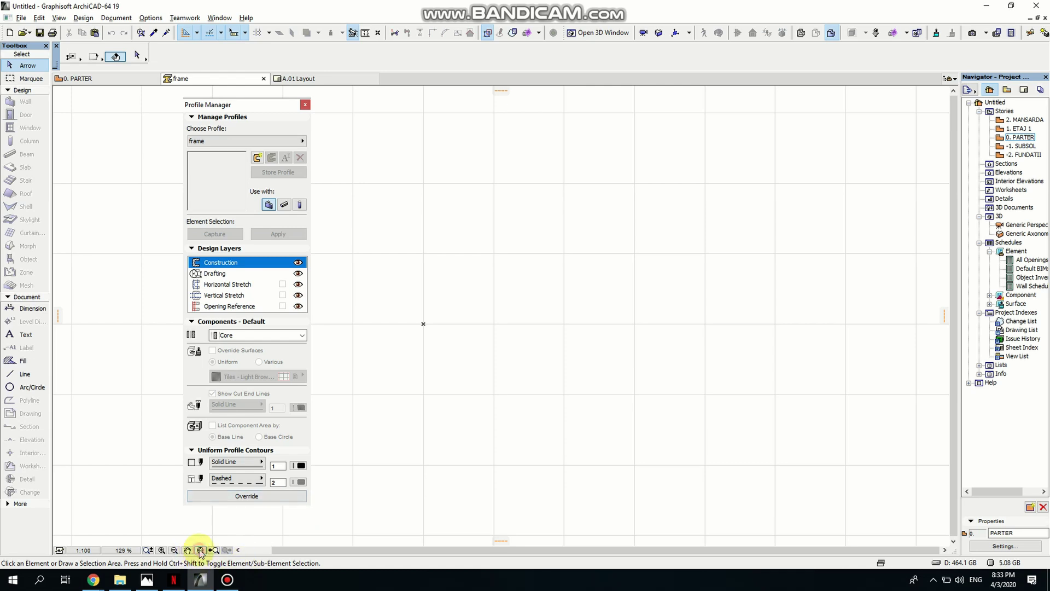
scroll(424, 320, up, 3)
right_click(432, 307)
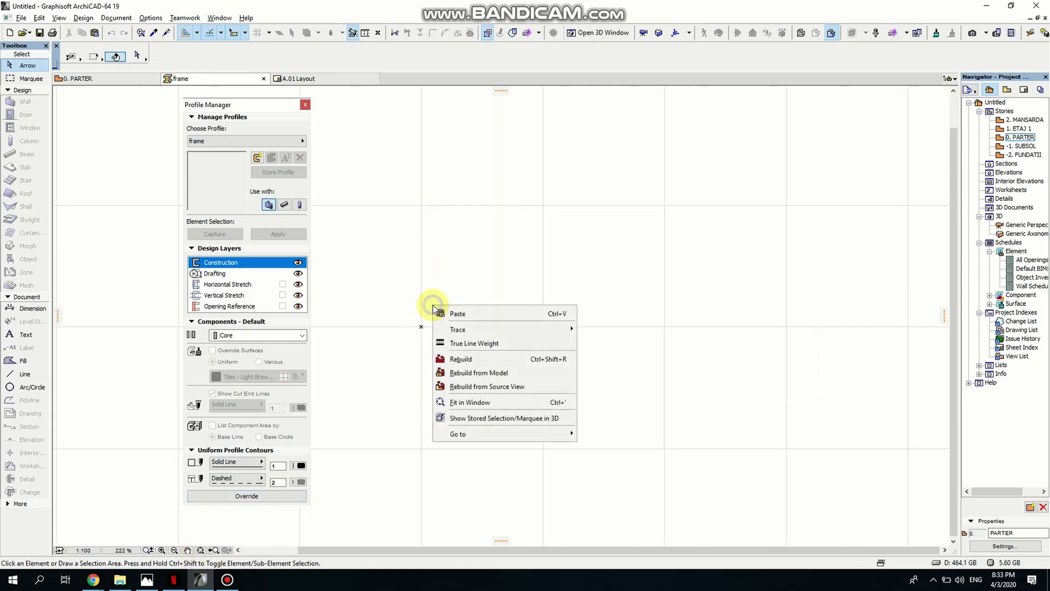
click(454, 314)
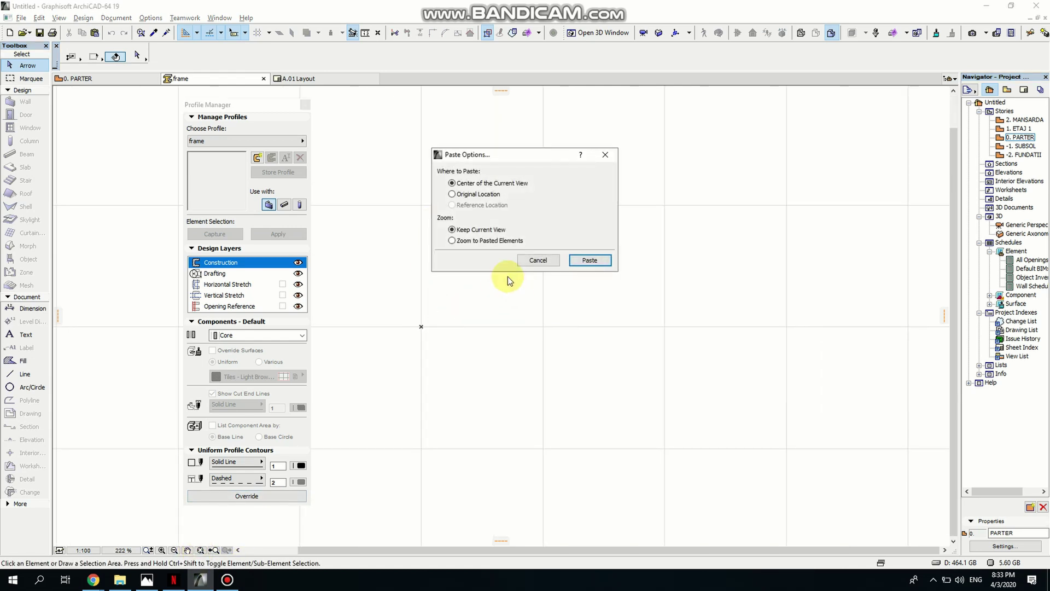
click(590, 260)
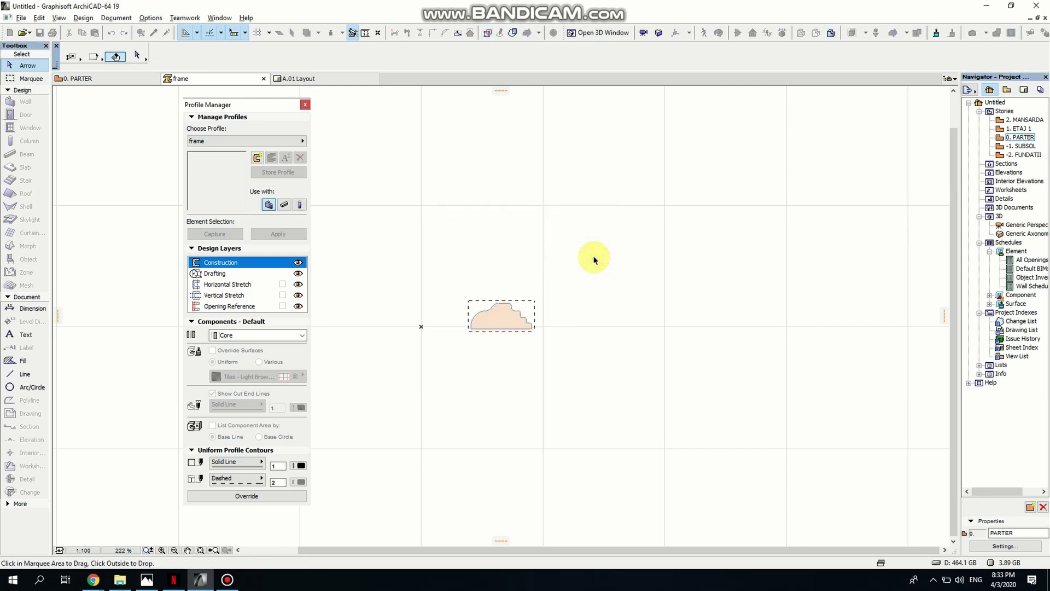
click(502, 330)
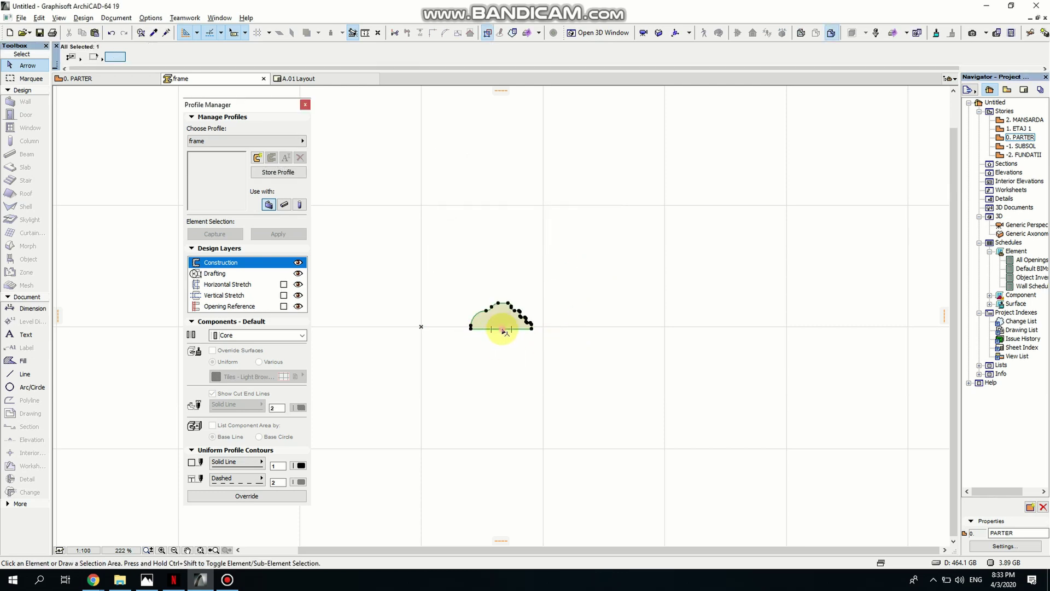
- Set the snap points to Half and move the moulding fill by its base-edge midpoint onto the profile origin
scroll(499, 329, up, 1)
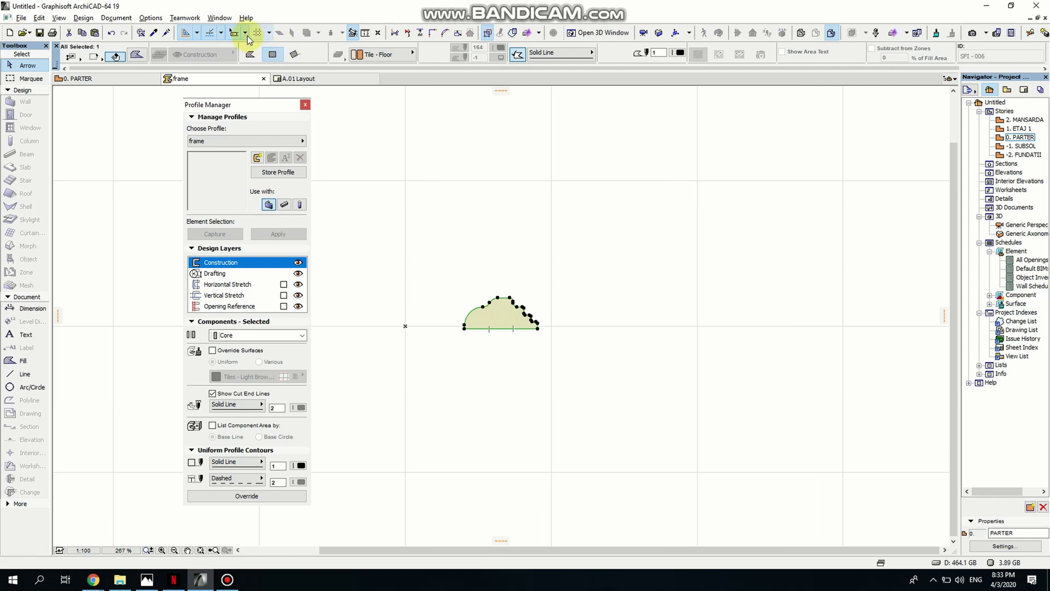
click(220, 34)
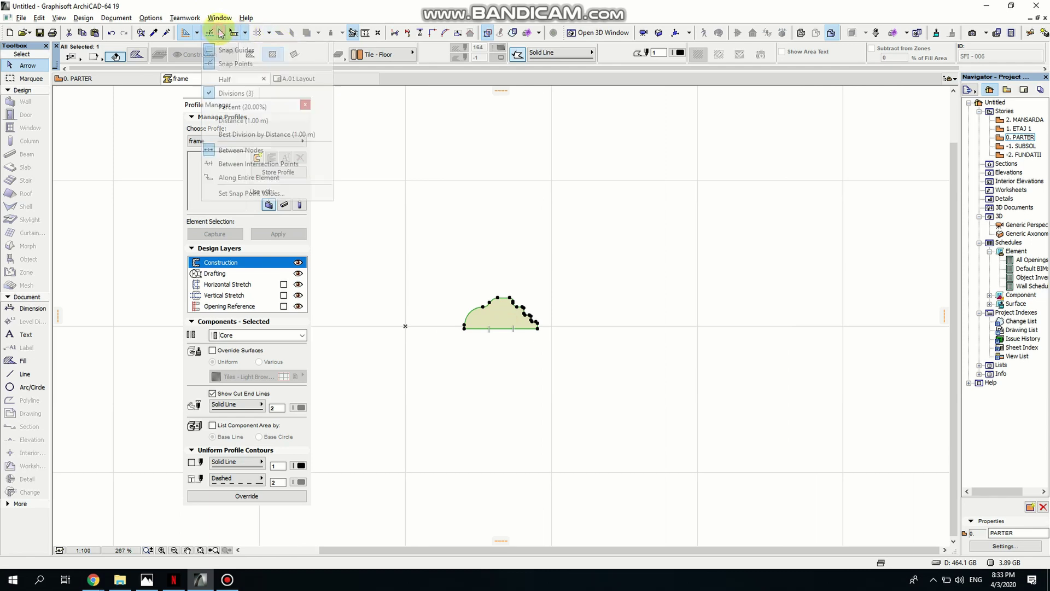
click(237, 81)
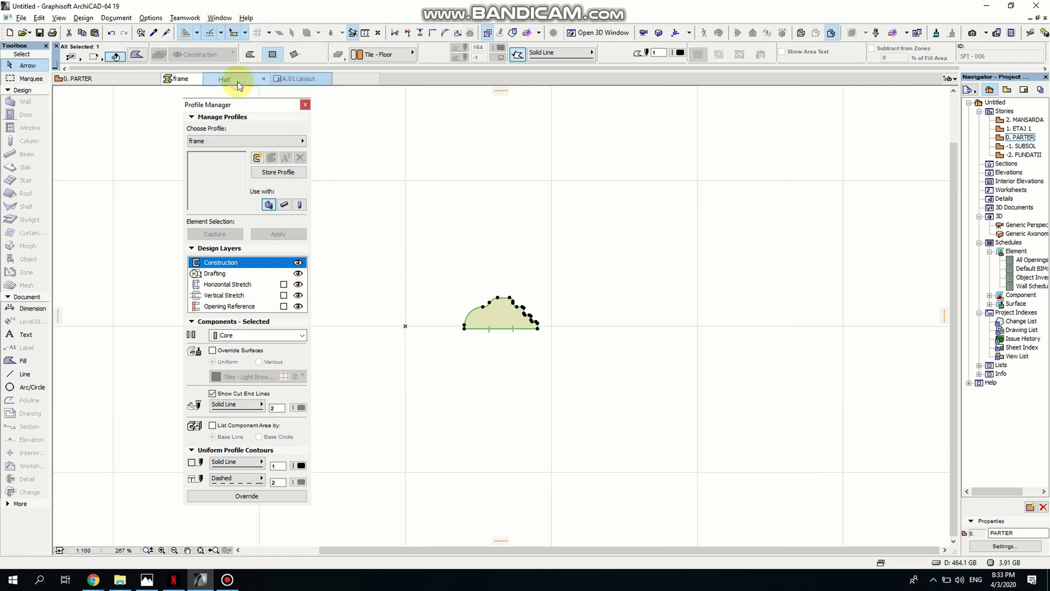
click(499, 331)
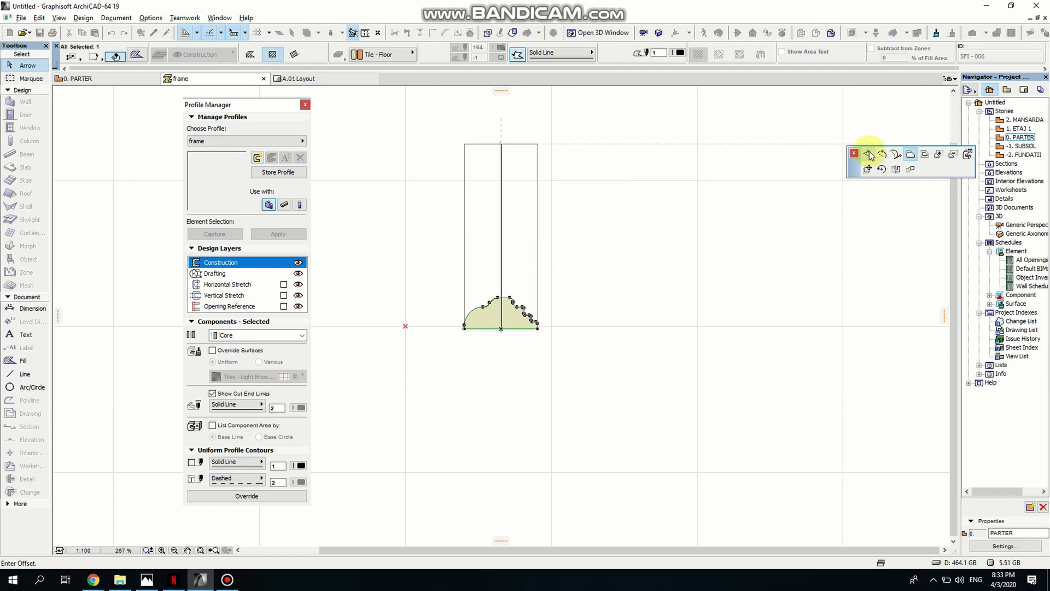
click(870, 157)
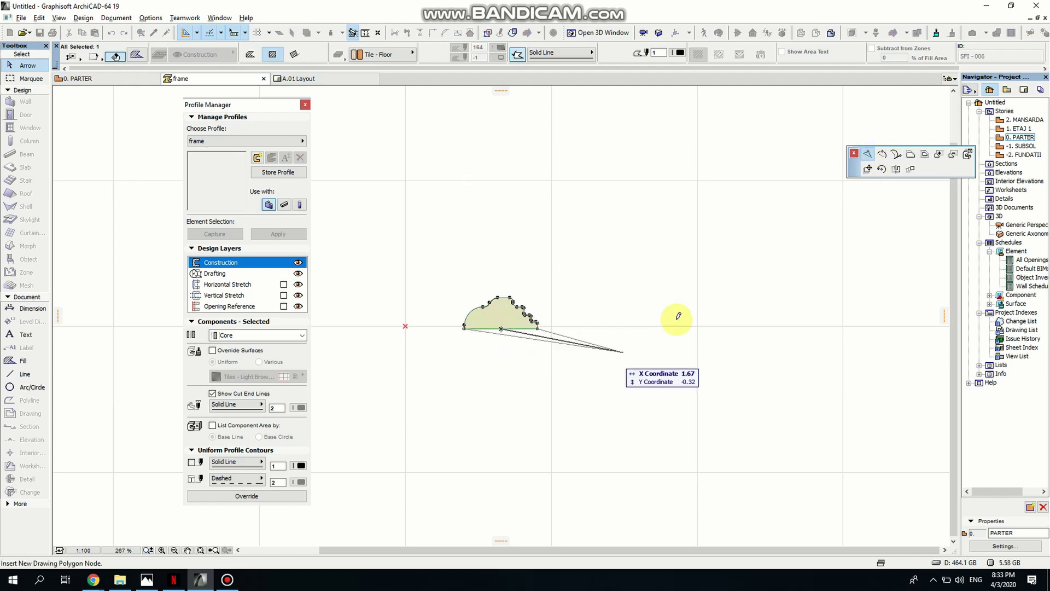
click(867, 169)
scroll(405, 328, up, 3)
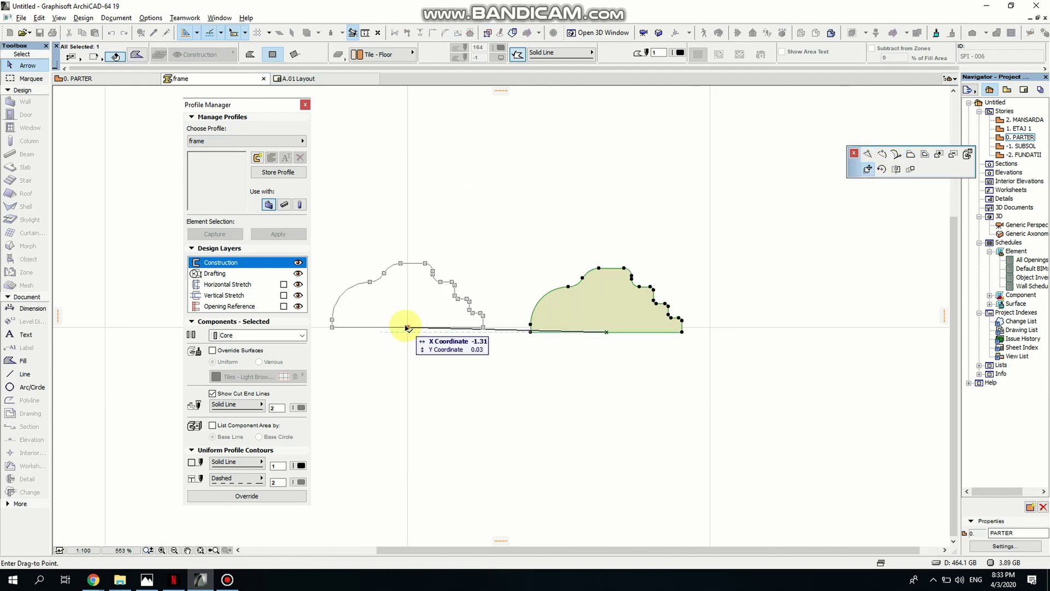
click(408, 327)
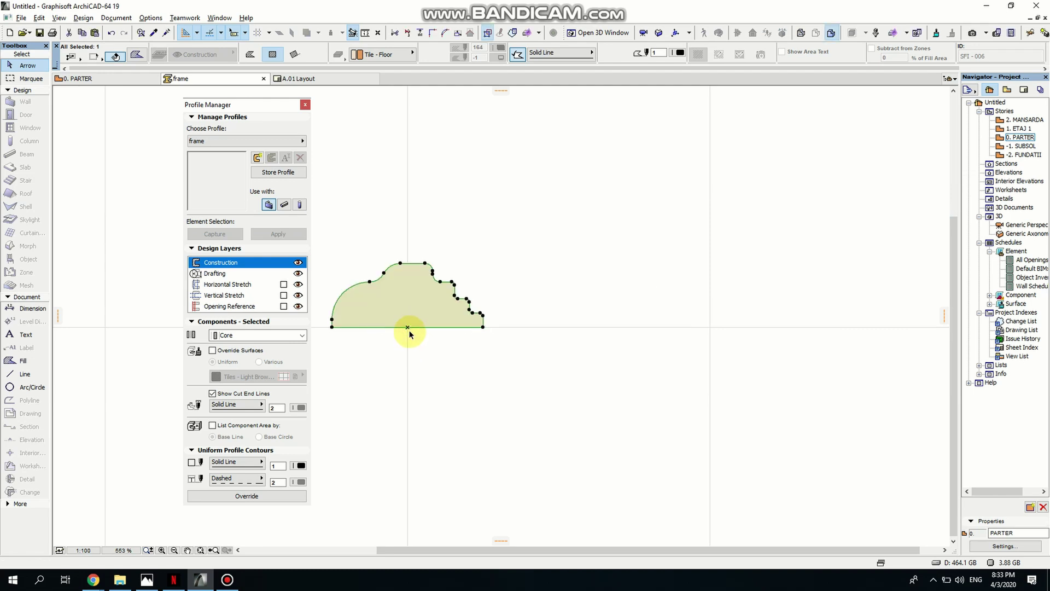
middle_drag(398, 339, 484, 387)
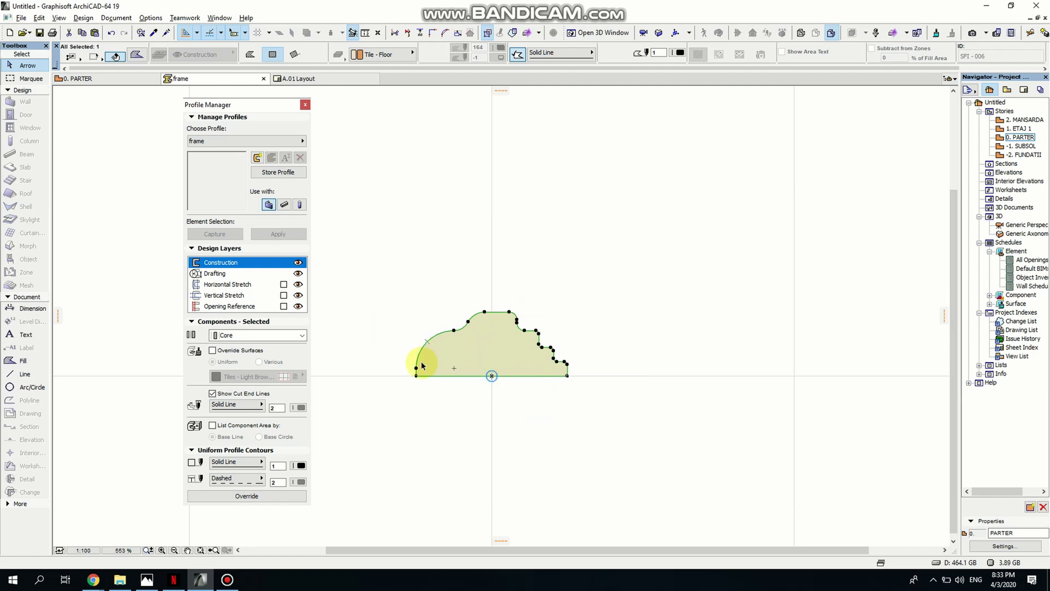
click(475, 422)
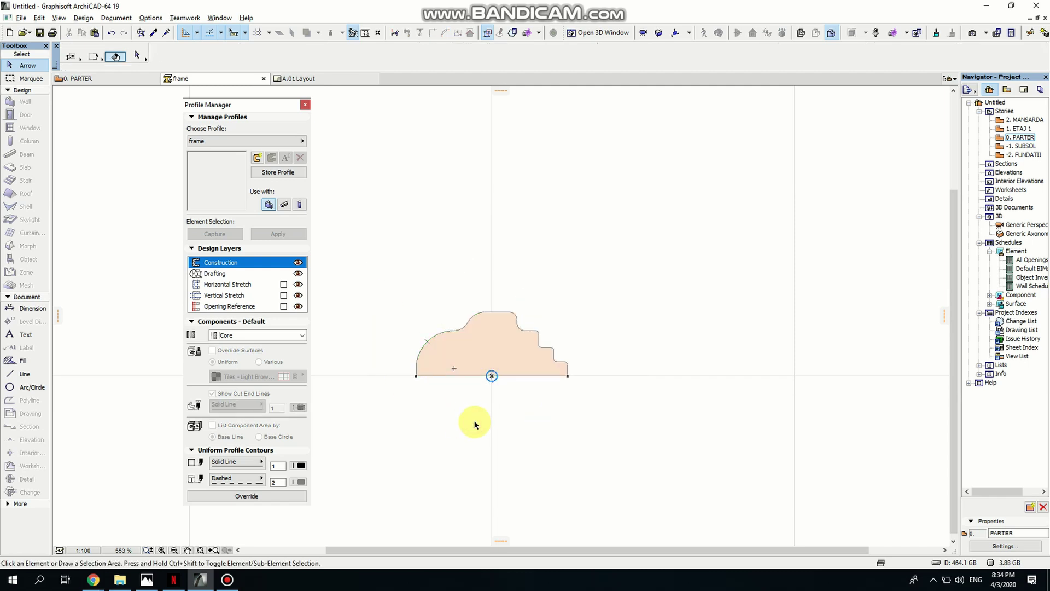
- Select the moulding fill and enable Horizontal Stretch, Vertical Stretch and Opening Reference for the profile
click(477, 356)
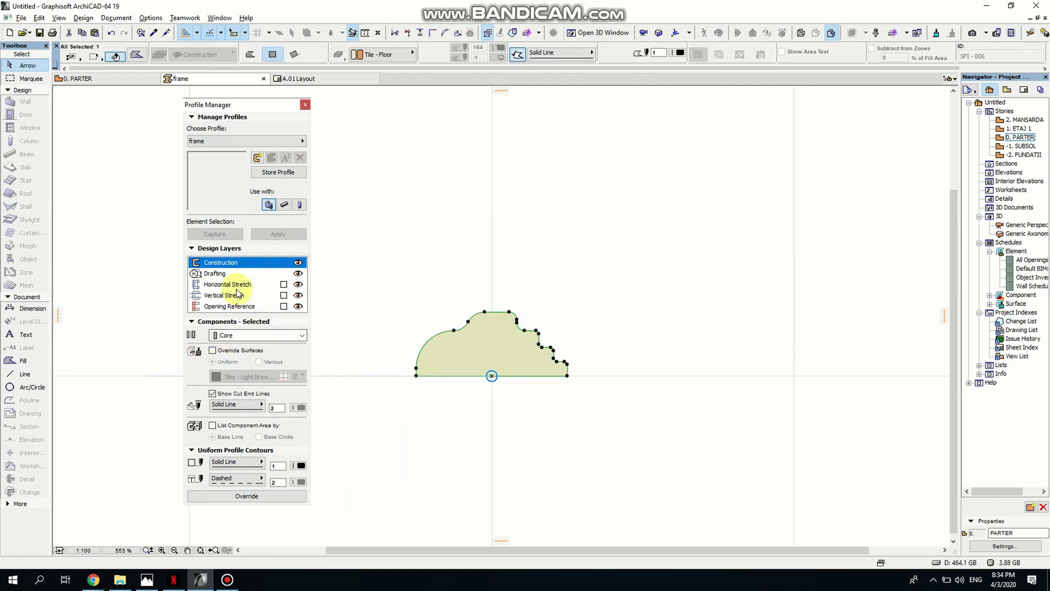
click(284, 284)
click(284, 296)
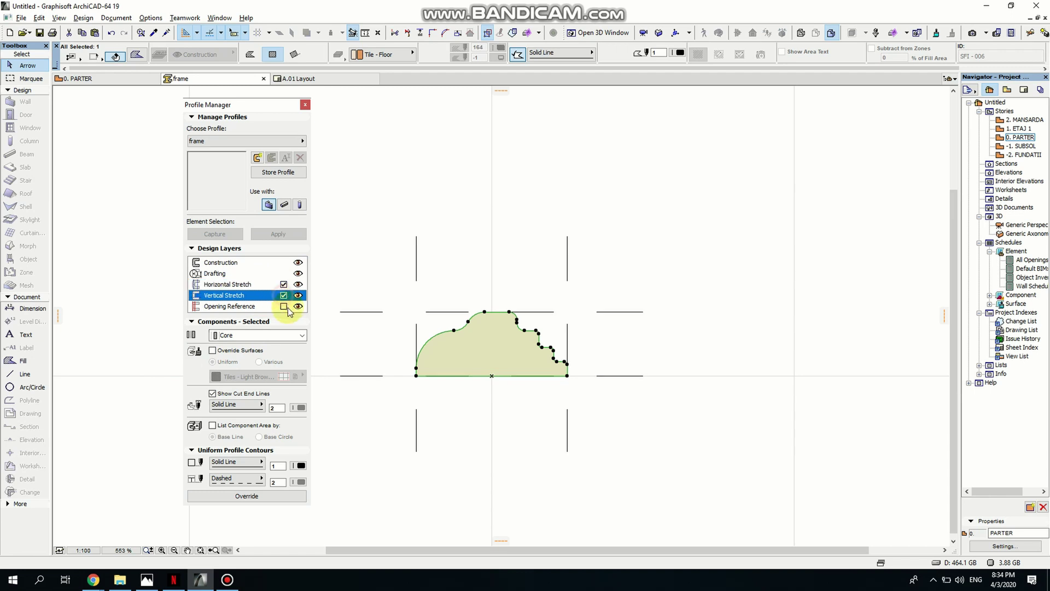
click(284, 307)
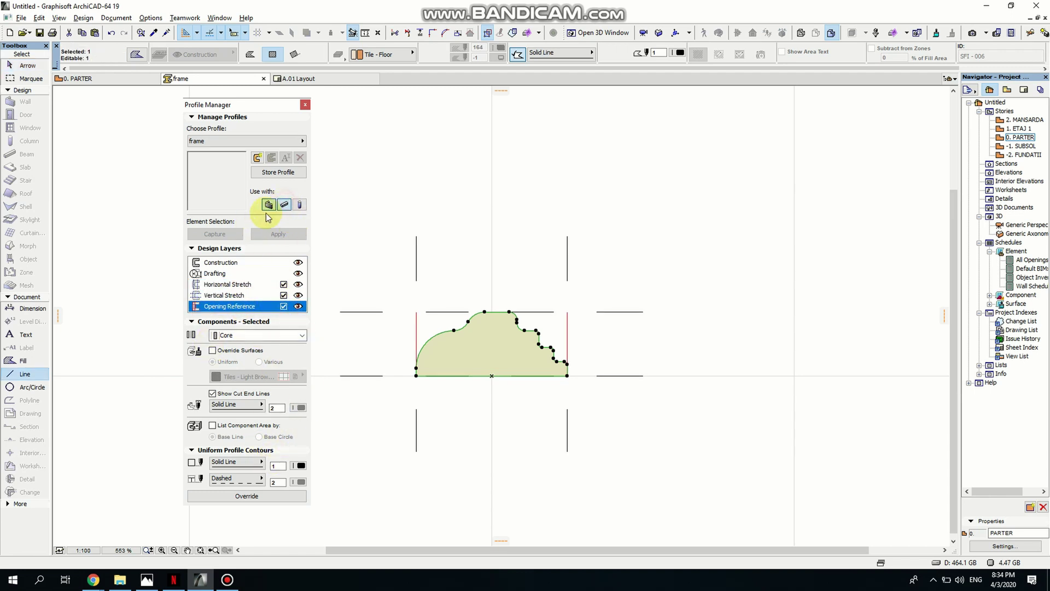
- Make the frame profile available for beams only, override its uniform contours, and store it before closing the Profile Manager
click(287, 209)
click(254, 494)
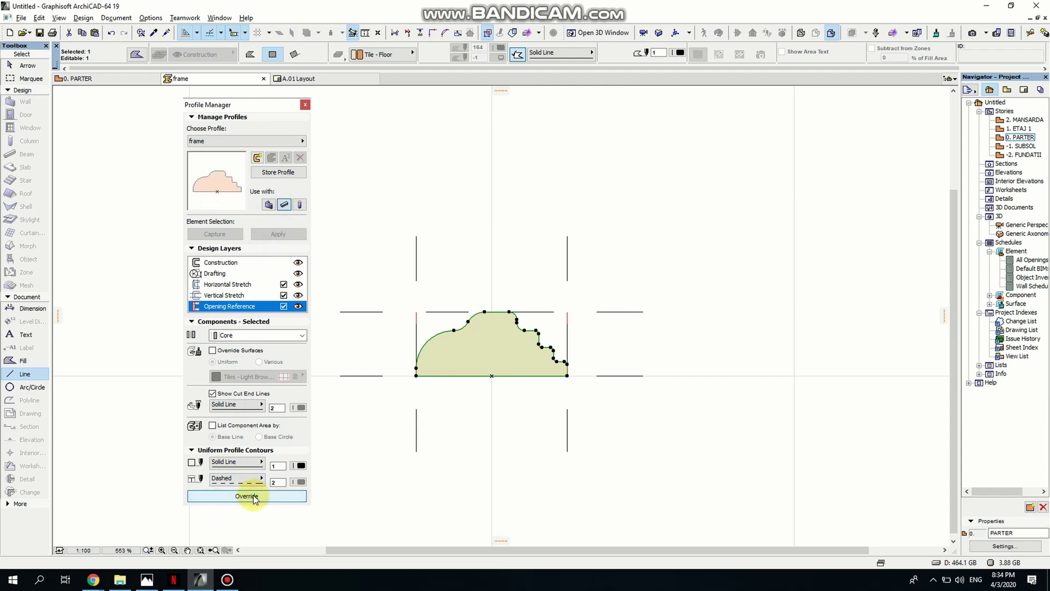
click(305, 105)
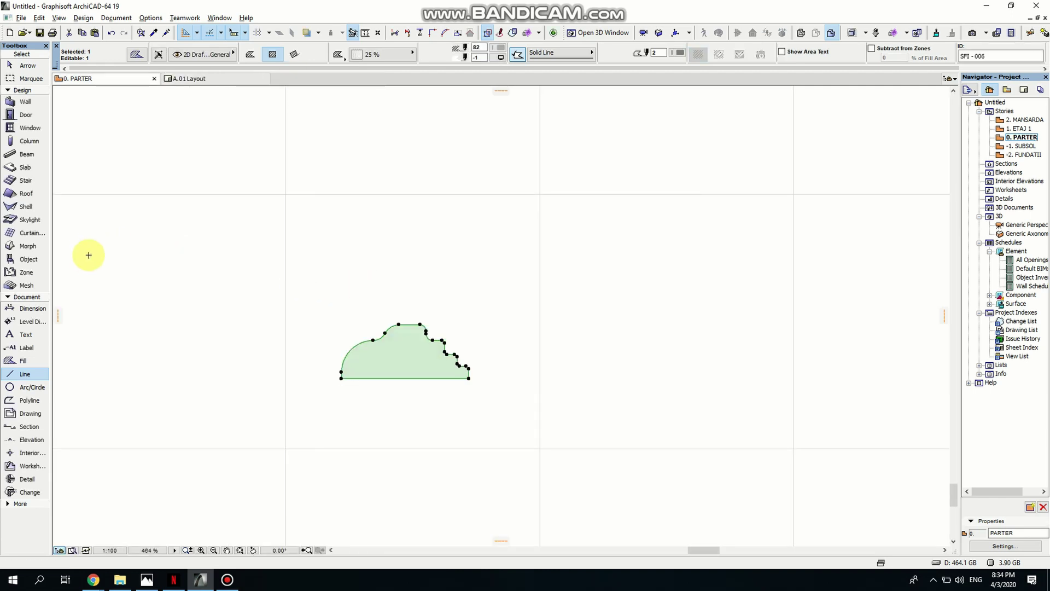
- Set the Beam tool's default structure to a complex profile using the stored "frame" profile
click(159, 281)
click(30, 154)
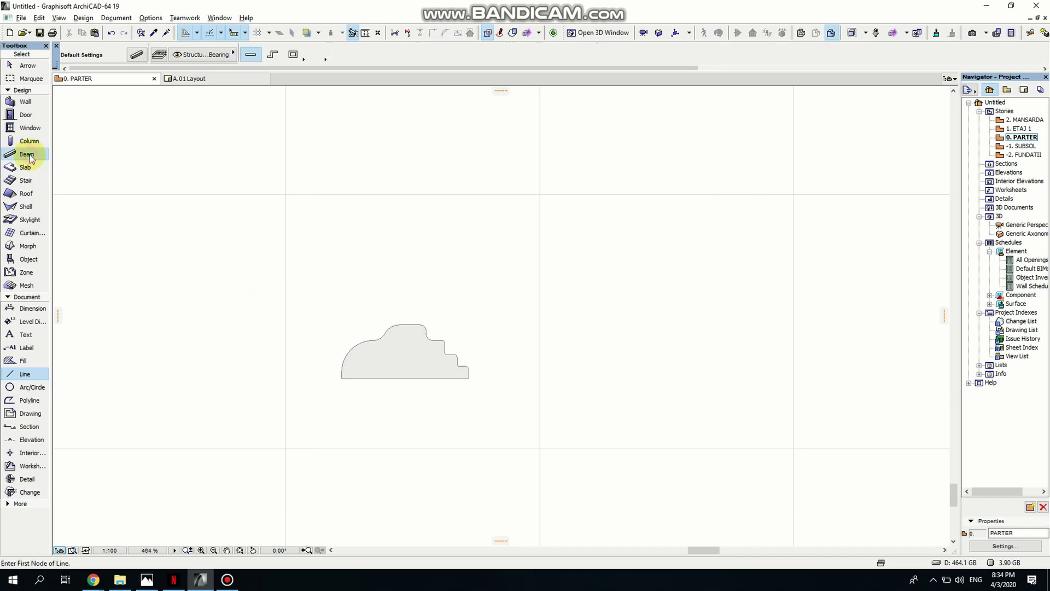
click(136, 56)
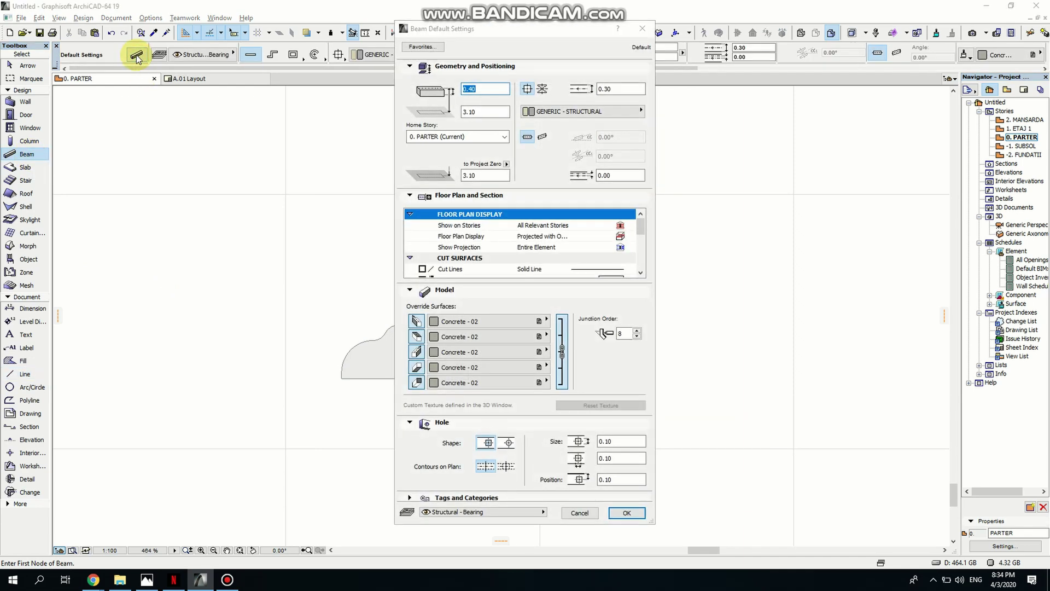
click(543, 89)
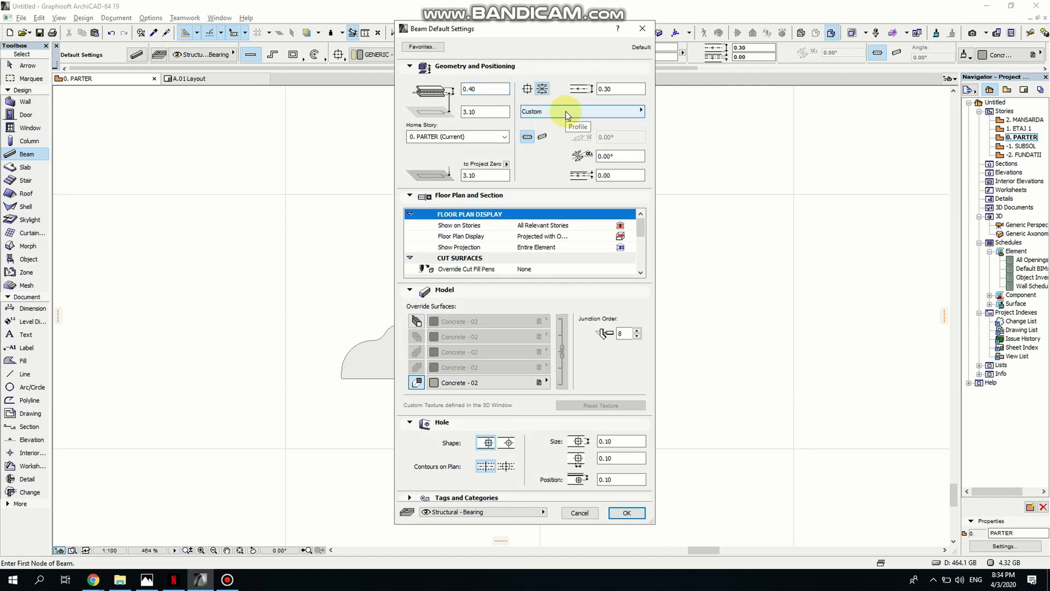
click(545, 110)
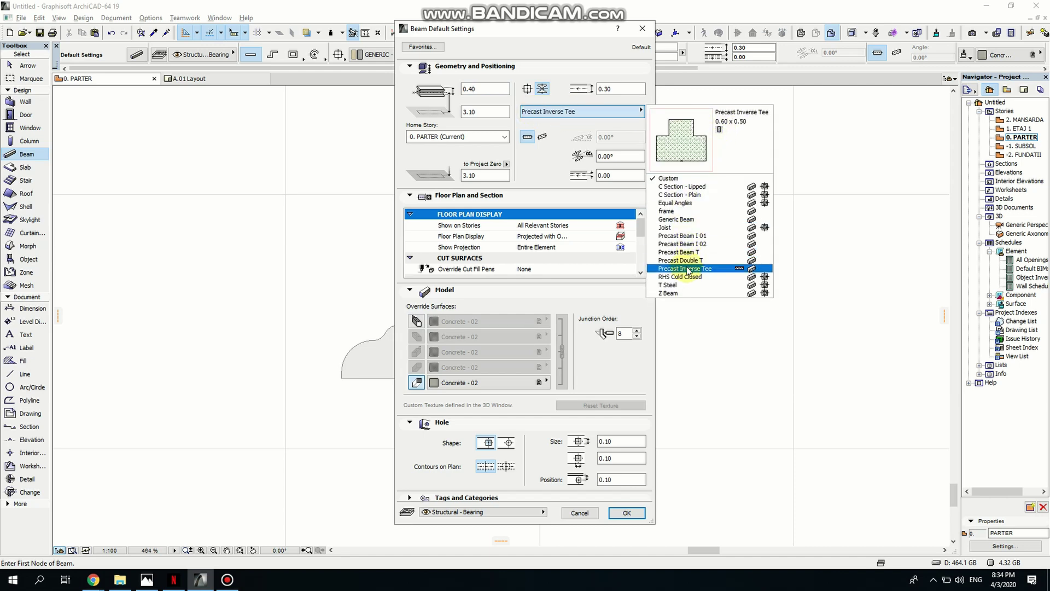
click(678, 212)
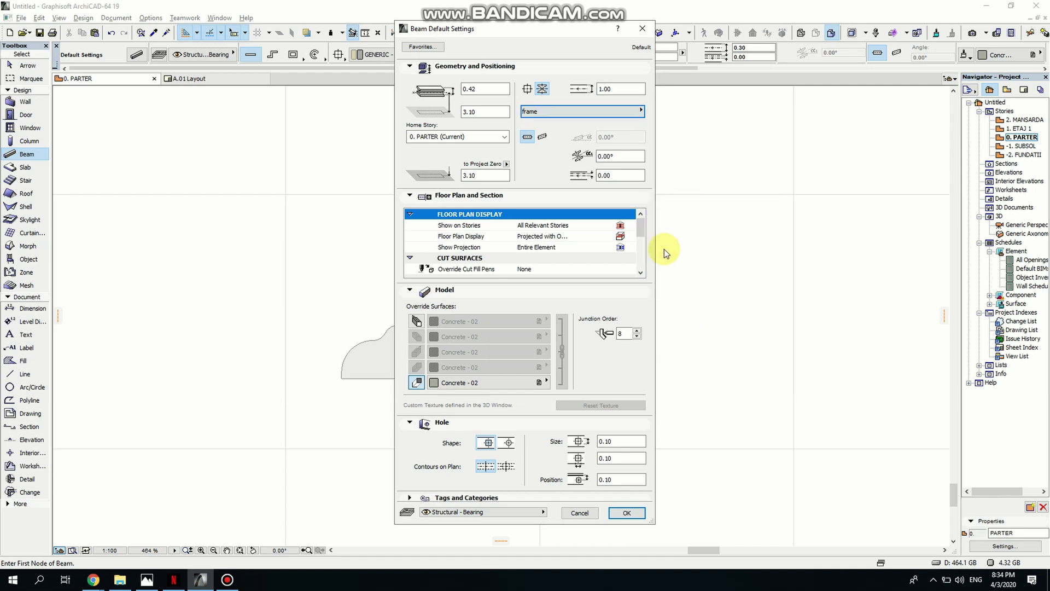
click(627, 512)
- Generate a frame-profile beam along the rose window's outer red circle and keep it on the currently unseen stories
scroll(401, 431, down, 10)
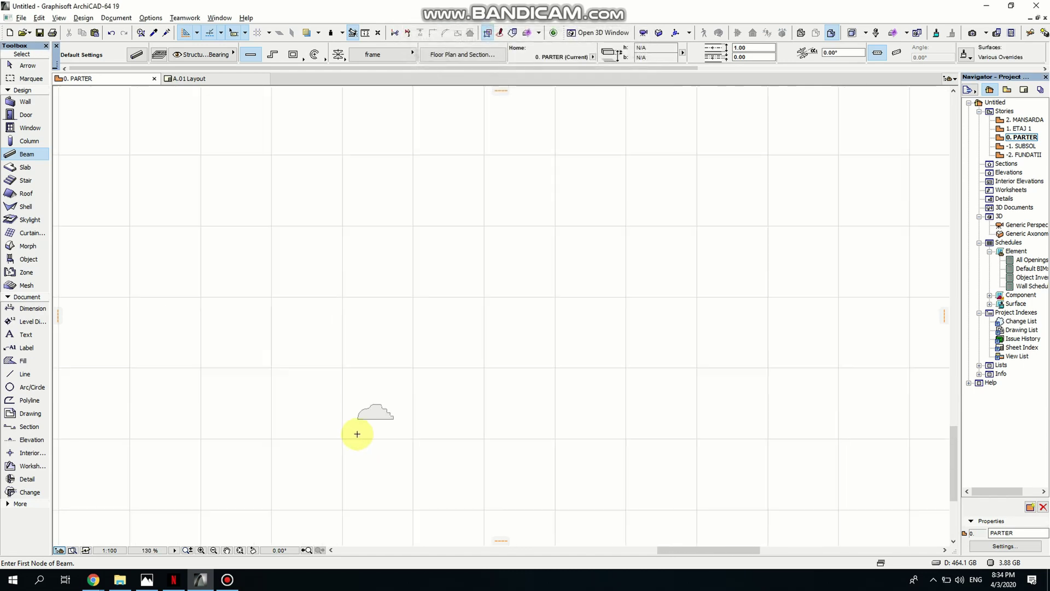
scroll(314, 356, down, 2)
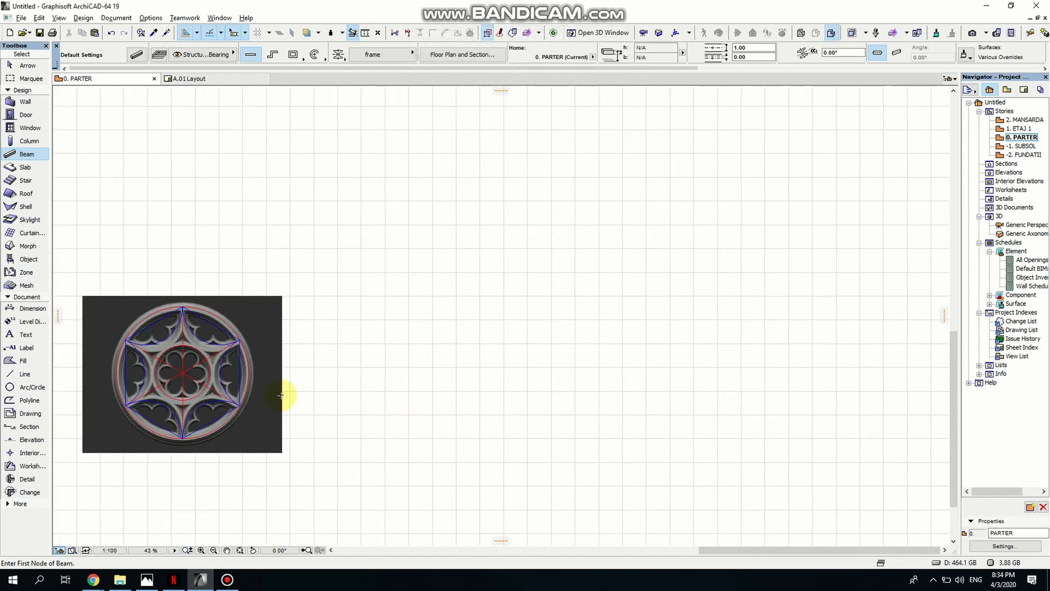
scroll(290, 394, down, 3)
middle_drag(217, 359, 455, 354)
scroll(455, 354, up, 8)
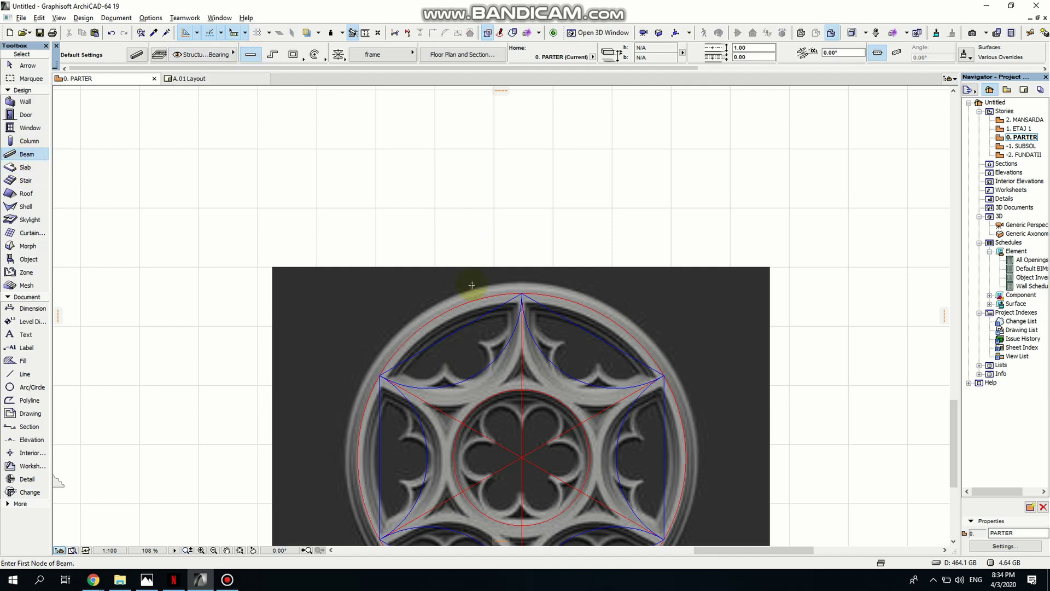
key(shift)
click(455, 310)
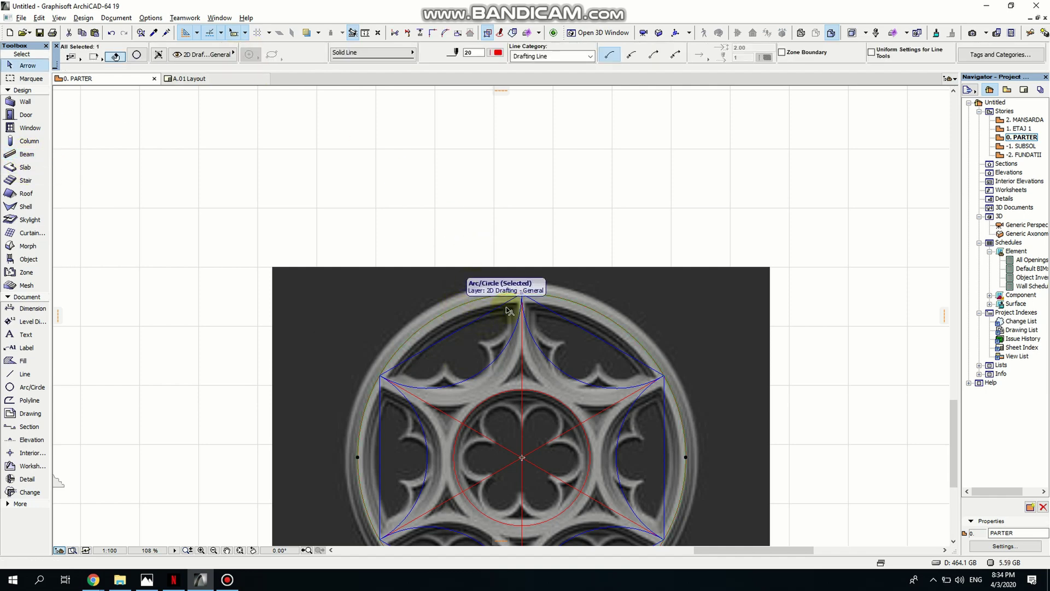
scroll(468, 290, down, 3)
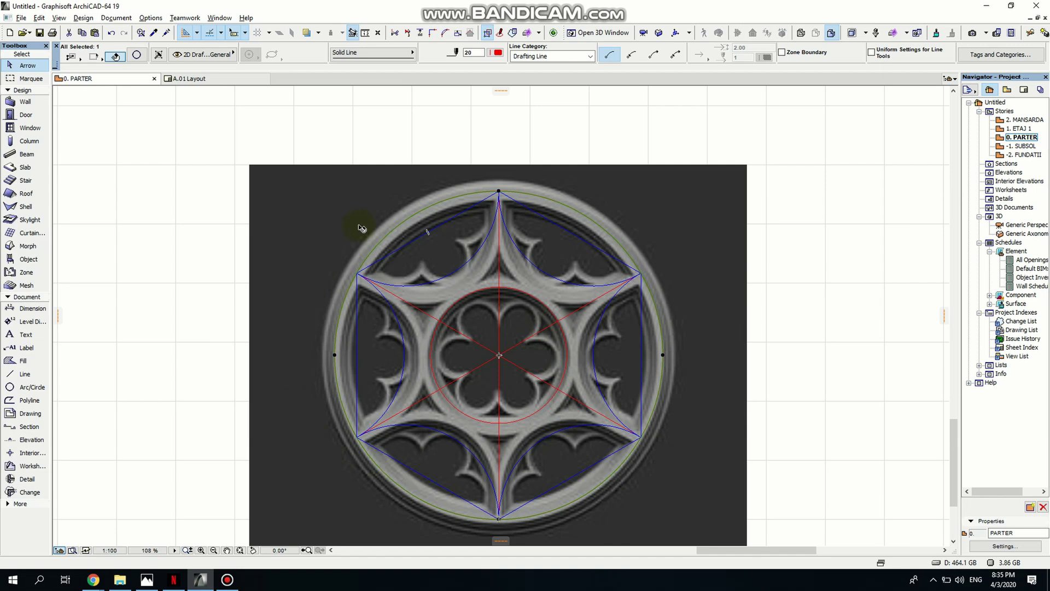
click(23, 159)
scroll(435, 223, up, 3)
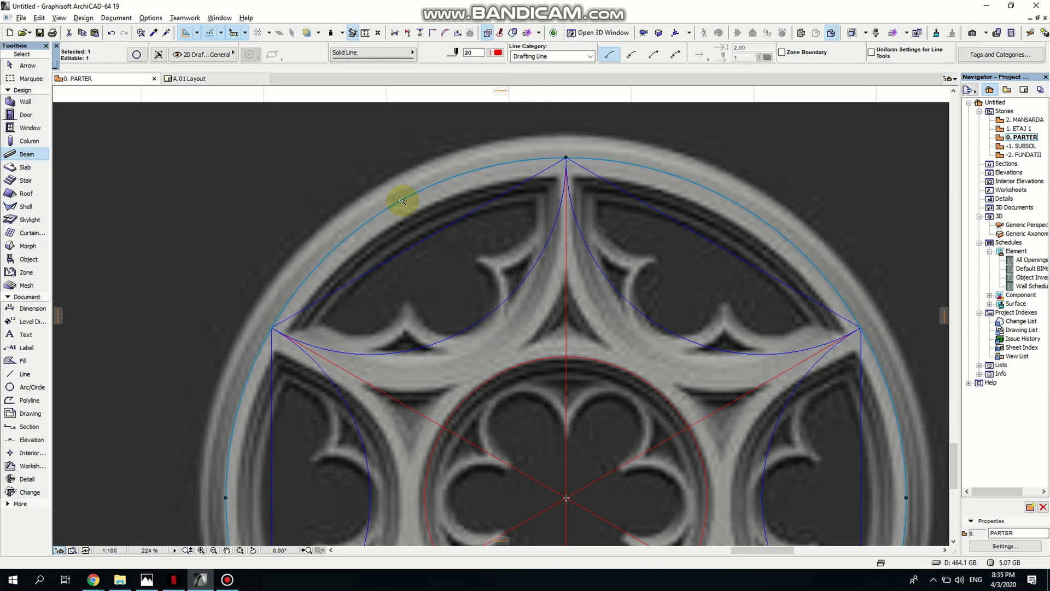
click(402, 201)
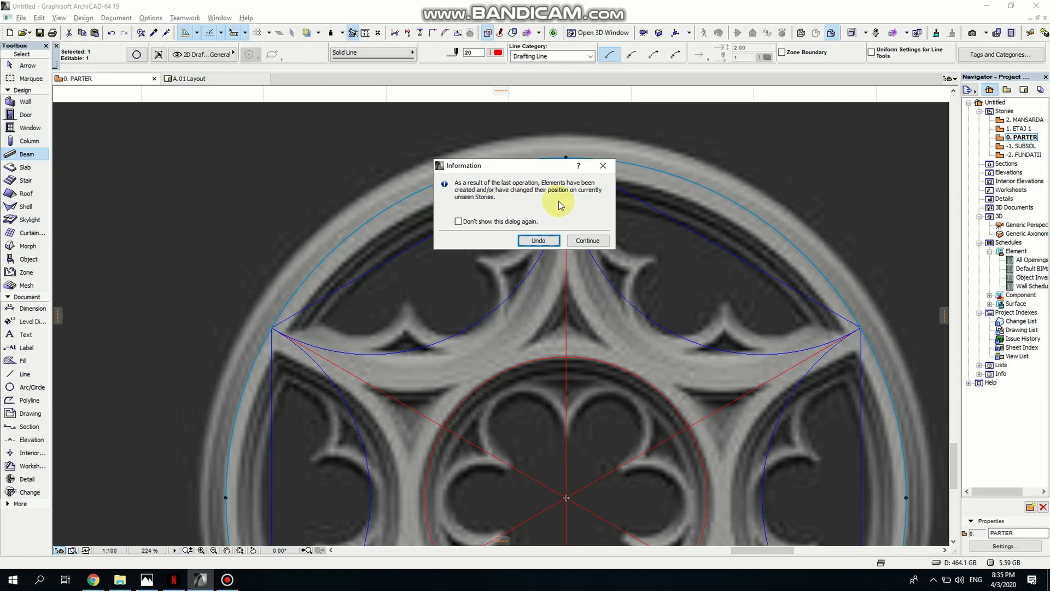
click(586, 240)
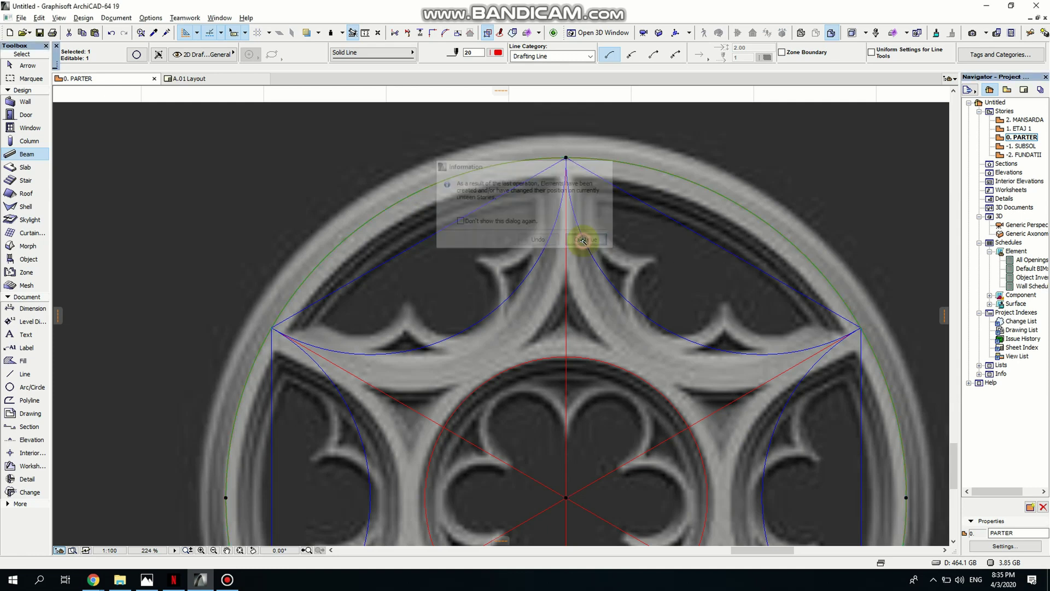
- Examine the circular frame beam in the generic 3D perspective, fitted in the window and viewed from above
click(1031, 227)
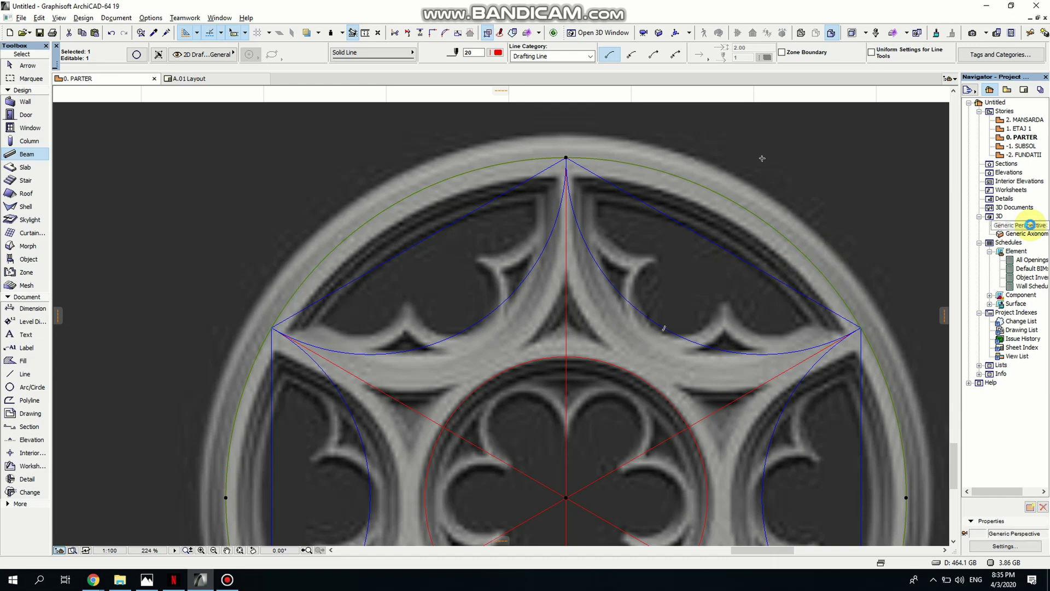
double_click(1030, 225)
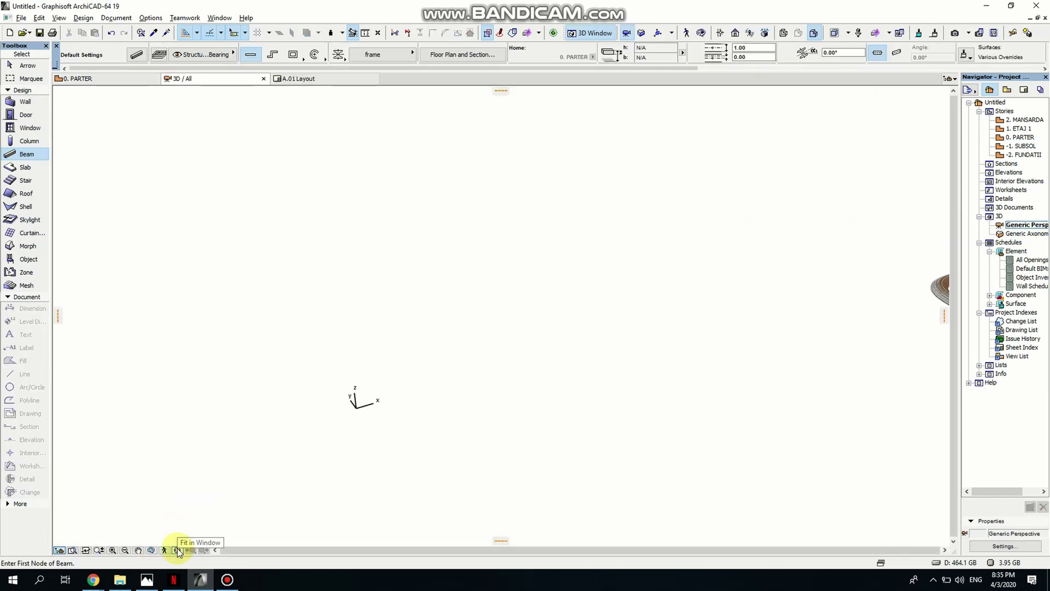
click(178, 548)
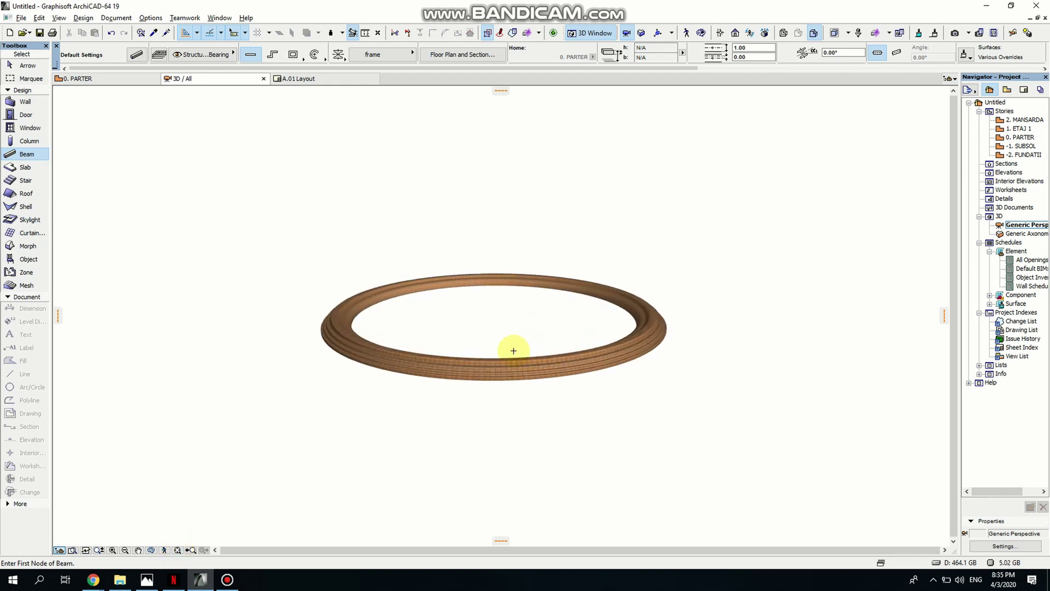
scroll(517, 354, up, 4)
scroll(520, 359, up, 1)
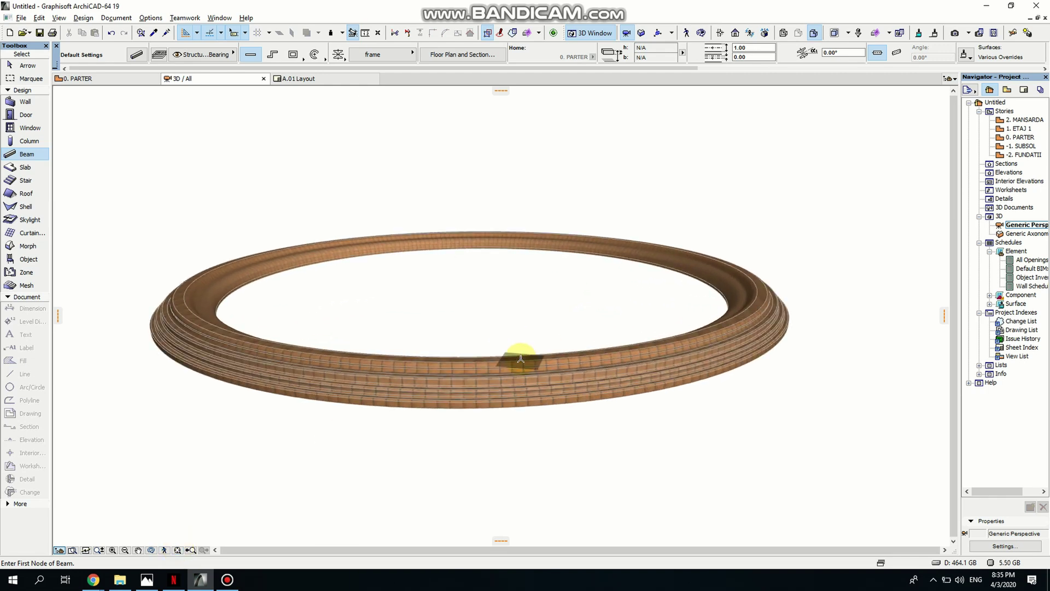
click(151, 549)
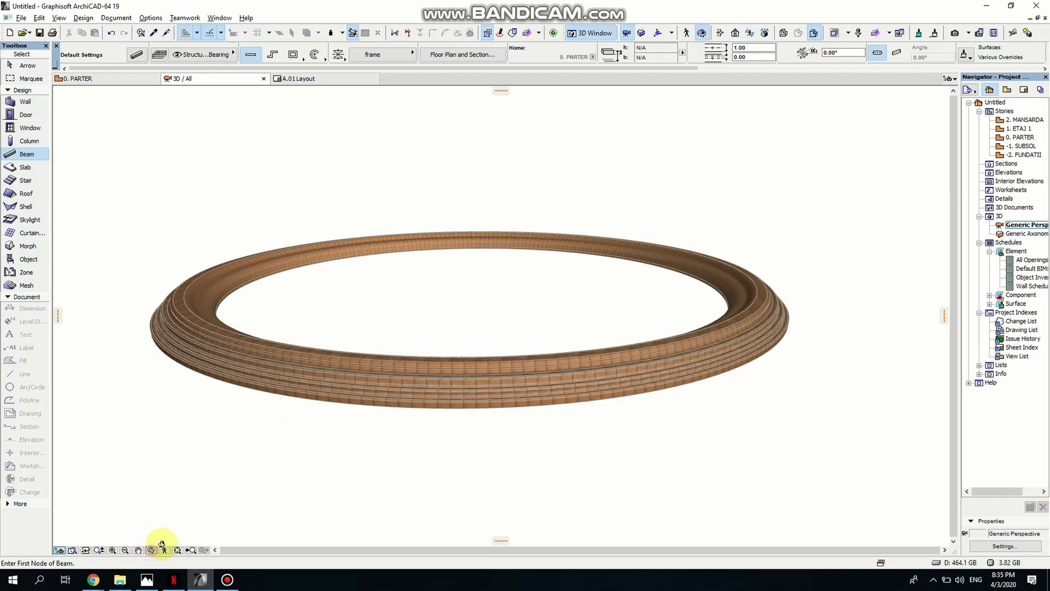
drag(525, 316, 276, 300)
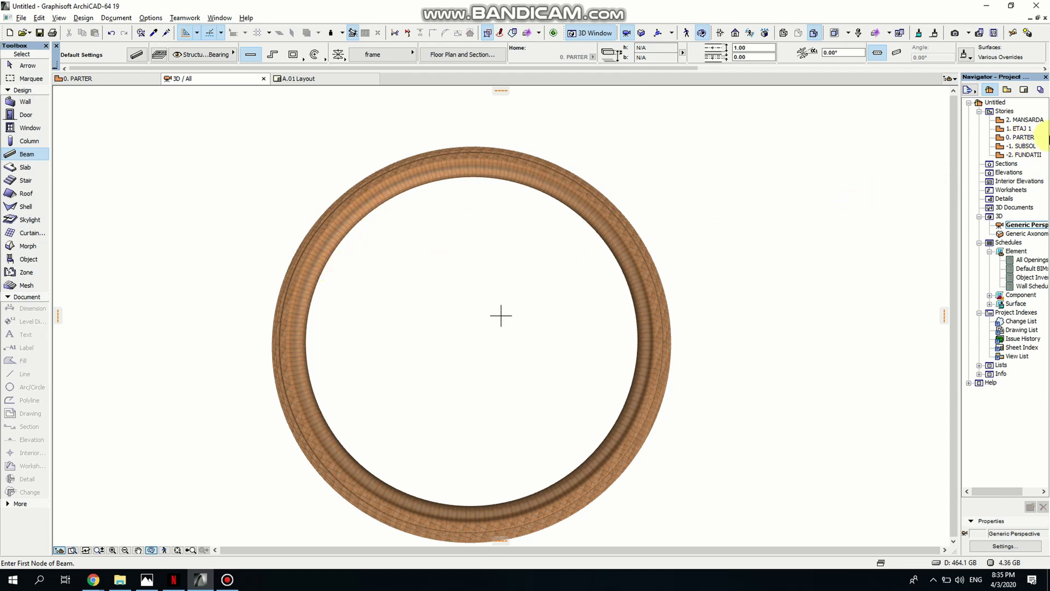
- Return to the PARTER floor plan and place a copy of the moulding fill straight below the original
double_click(1020, 138)
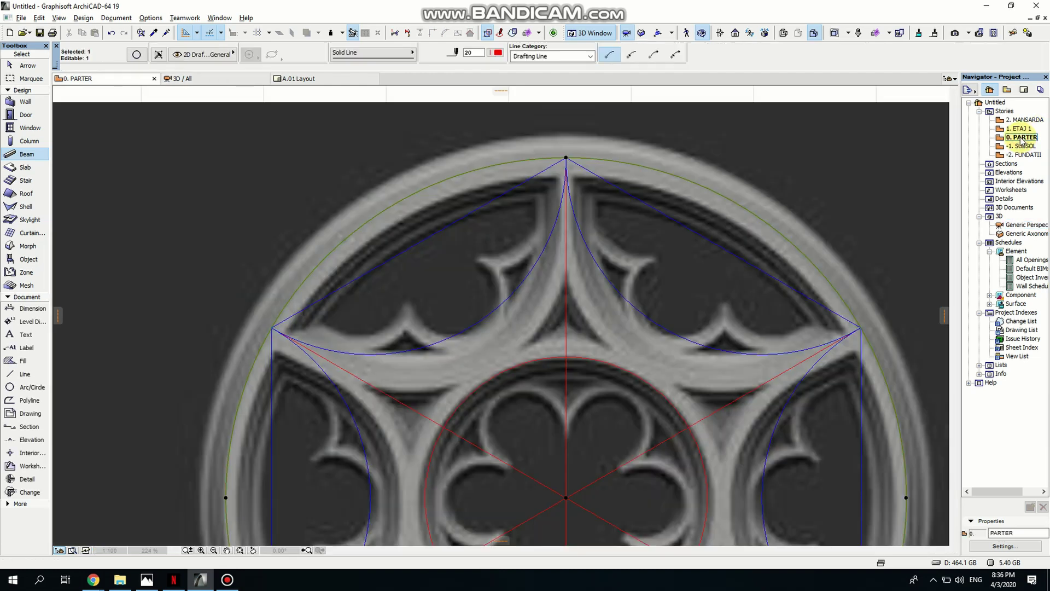
scroll(411, 333, down, 2)
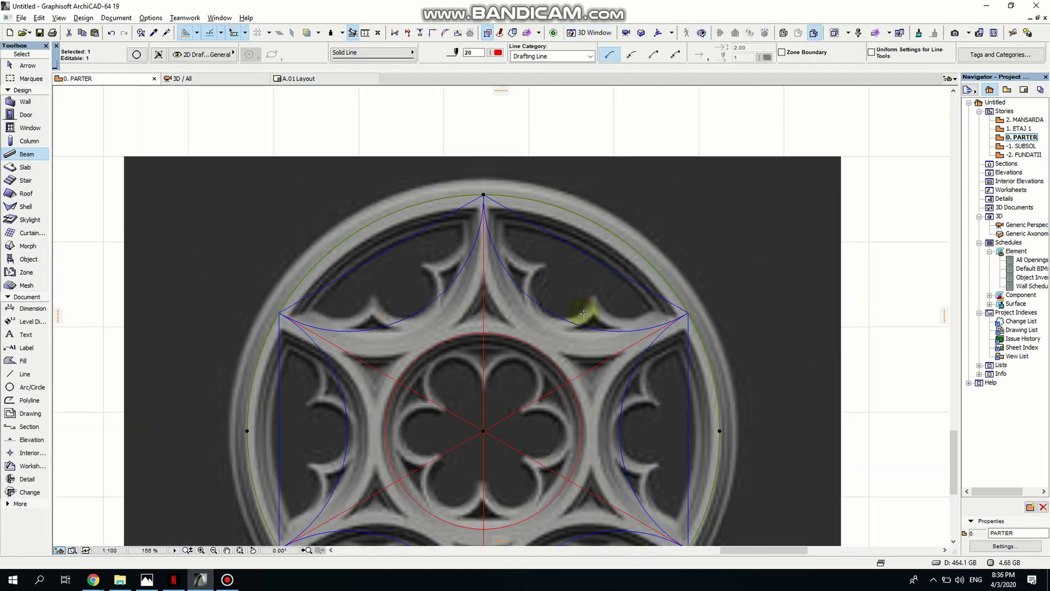
key(Escape)
key(Escape)
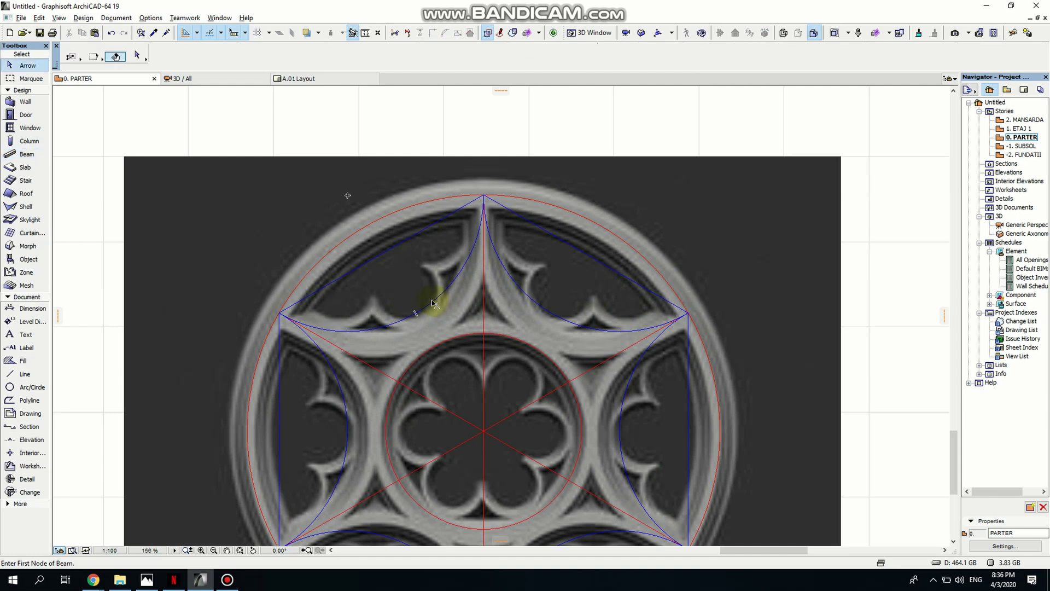
click(433, 302)
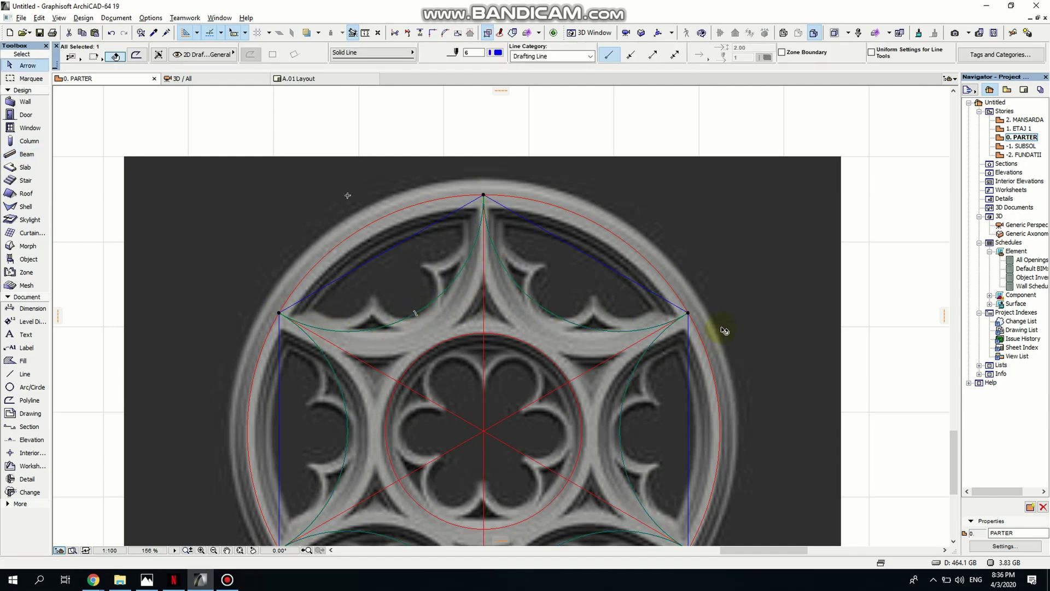
middle_drag(582, 406, 587, 380)
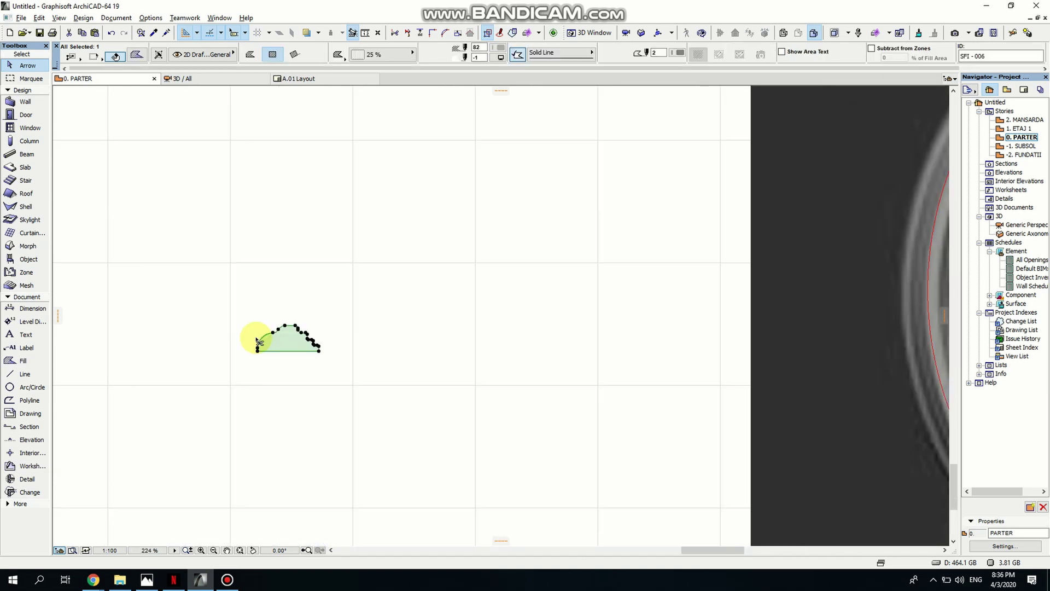
key(ctrl+shift+d)
click(258, 350)
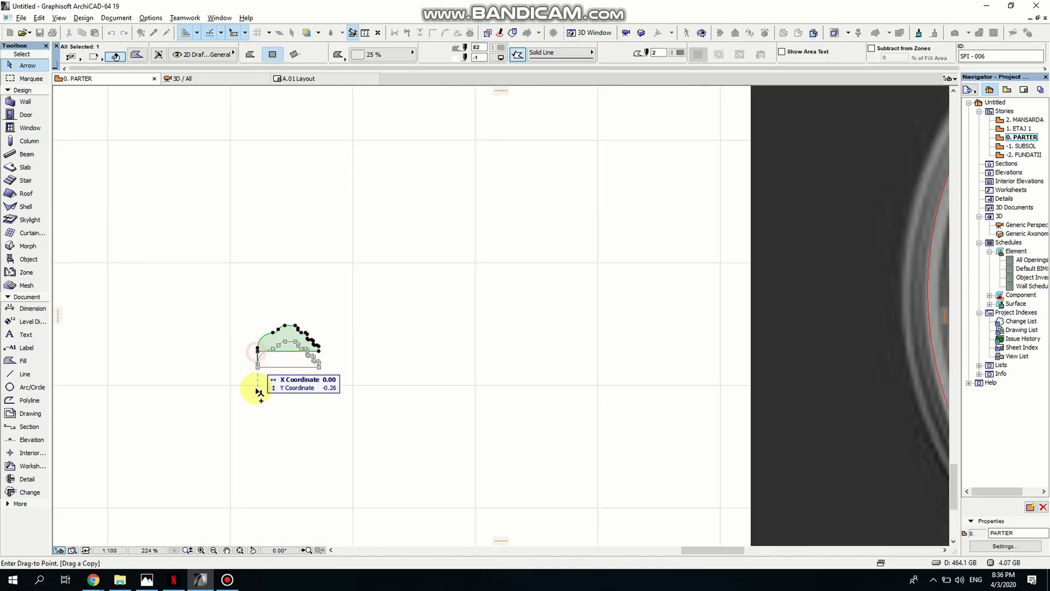
click(258, 406)
- Resize the copied moulding fill graphically from its lower-left corner, reducing its 1.00 base to about 0.68
scroll(296, 397, up, 5)
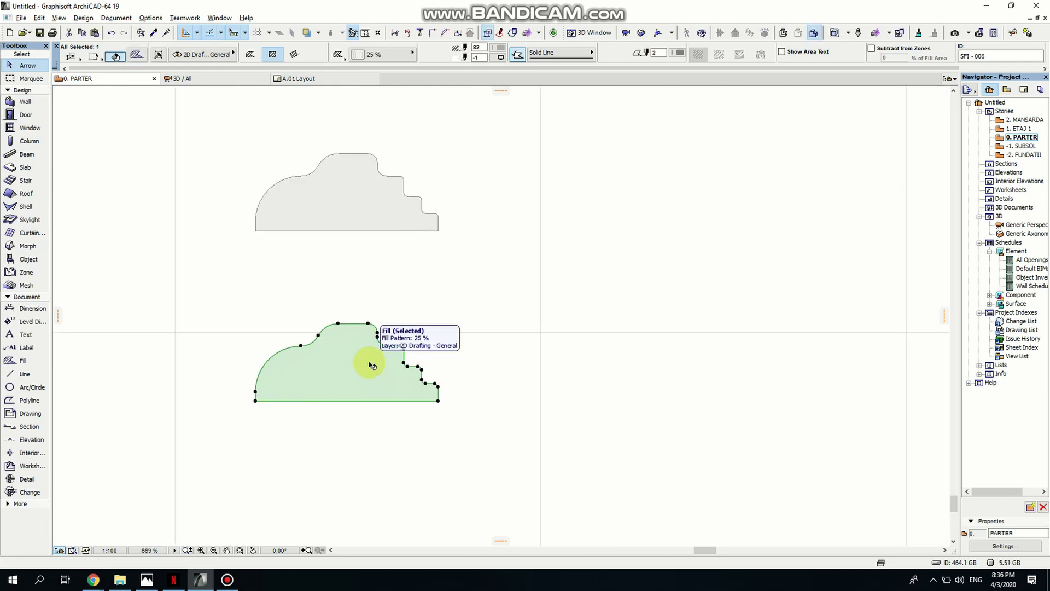
key(ctrl+k)
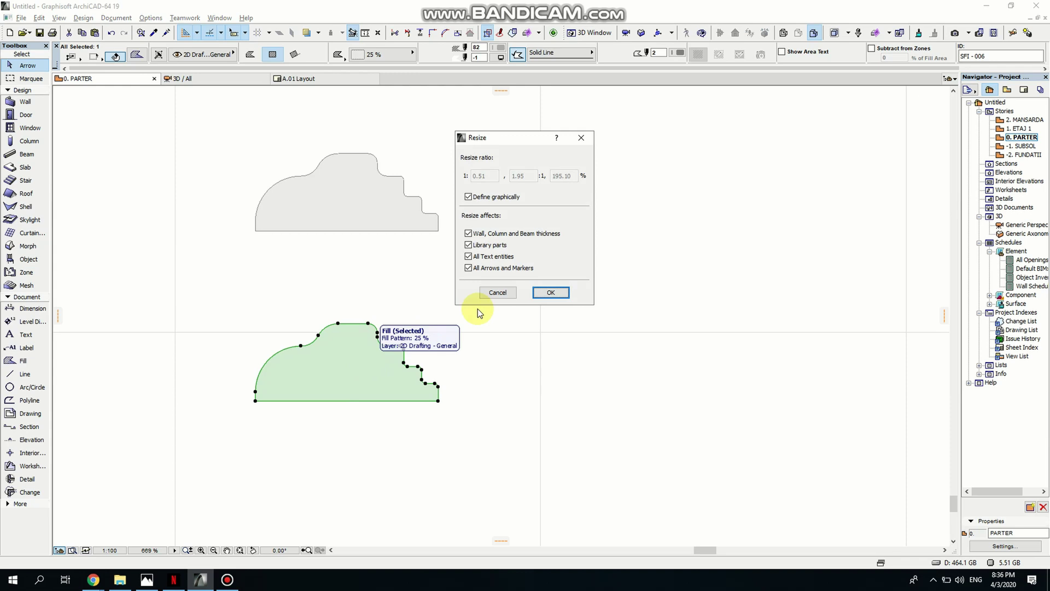
click(551, 292)
click(255, 401)
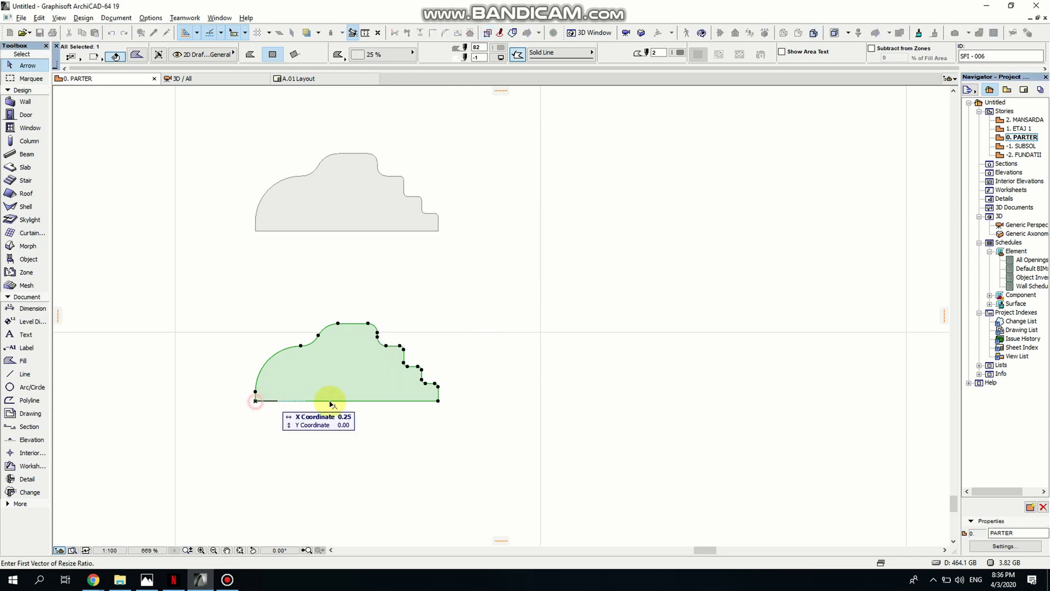
click(438, 400)
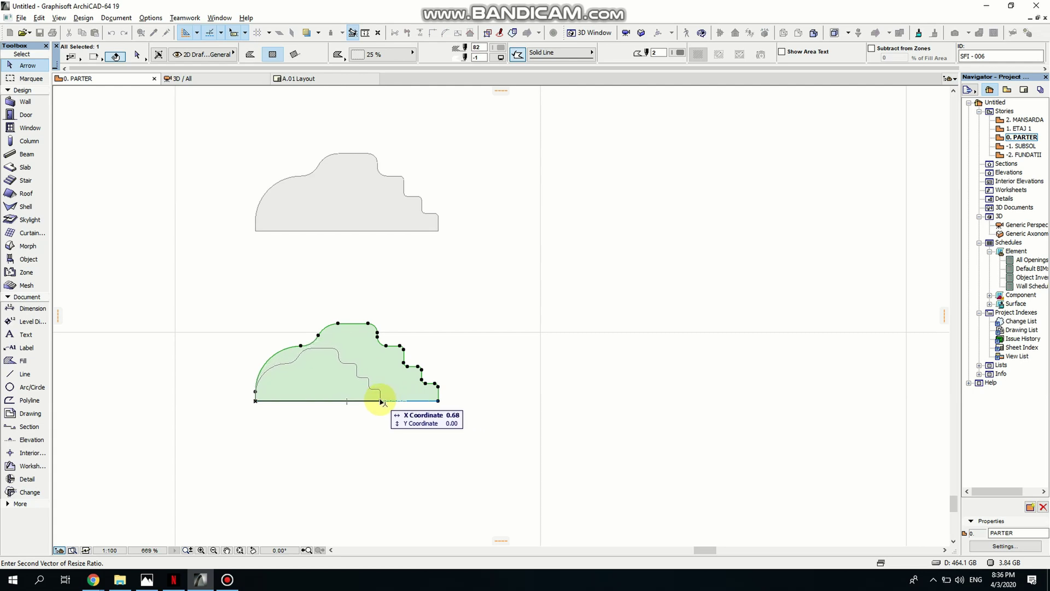
click(382, 401)
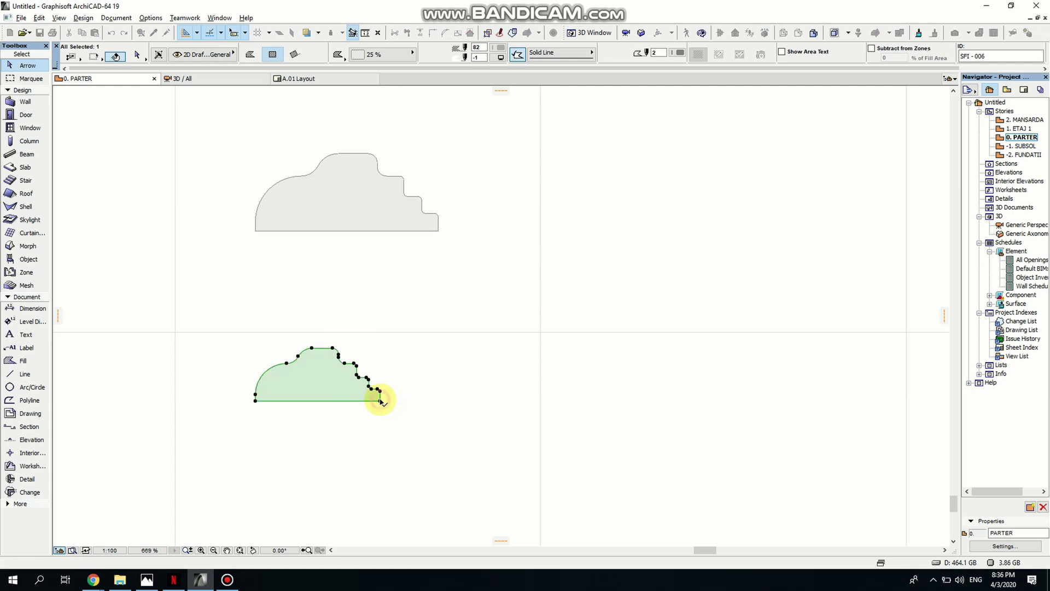
- Select the smaller moulding fill and copy it to the clipboard
click(434, 408)
middle_drag(261, 441, 284, 421)
click(368, 371)
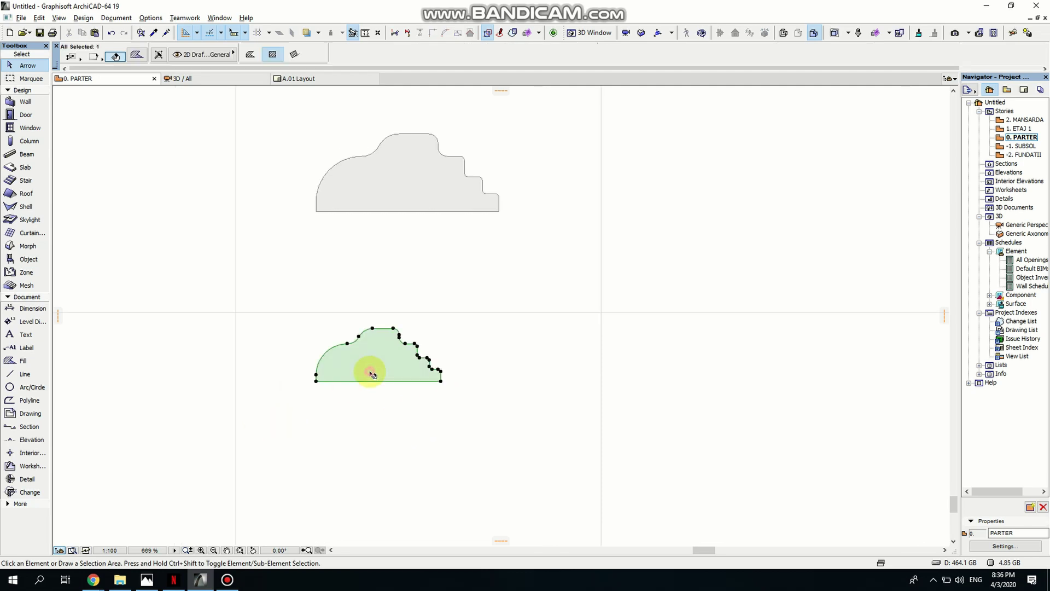
right_click(368, 381)
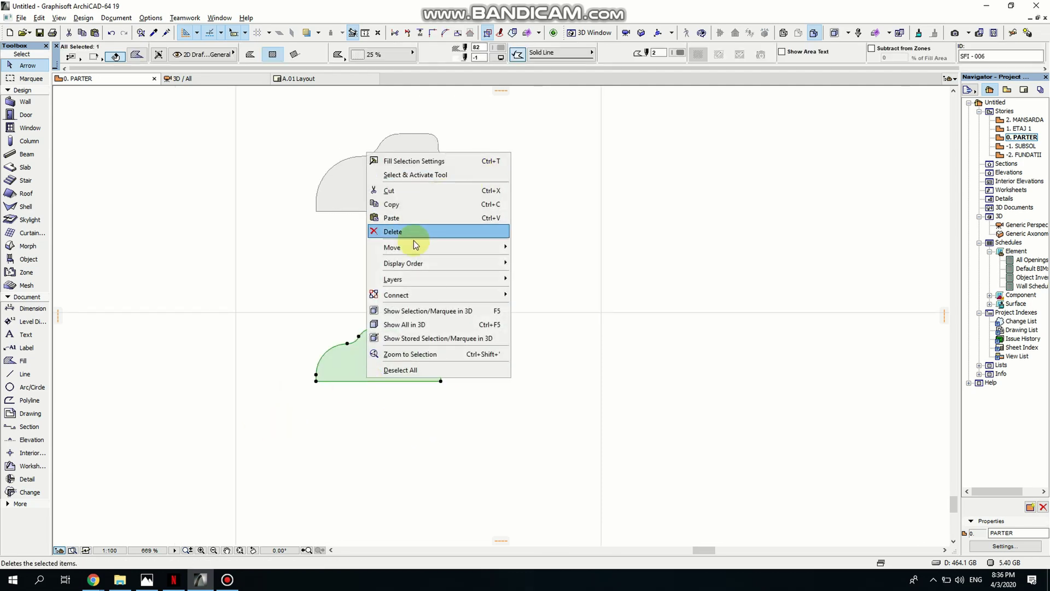
mouse_move(413, 247)
click(403, 205)
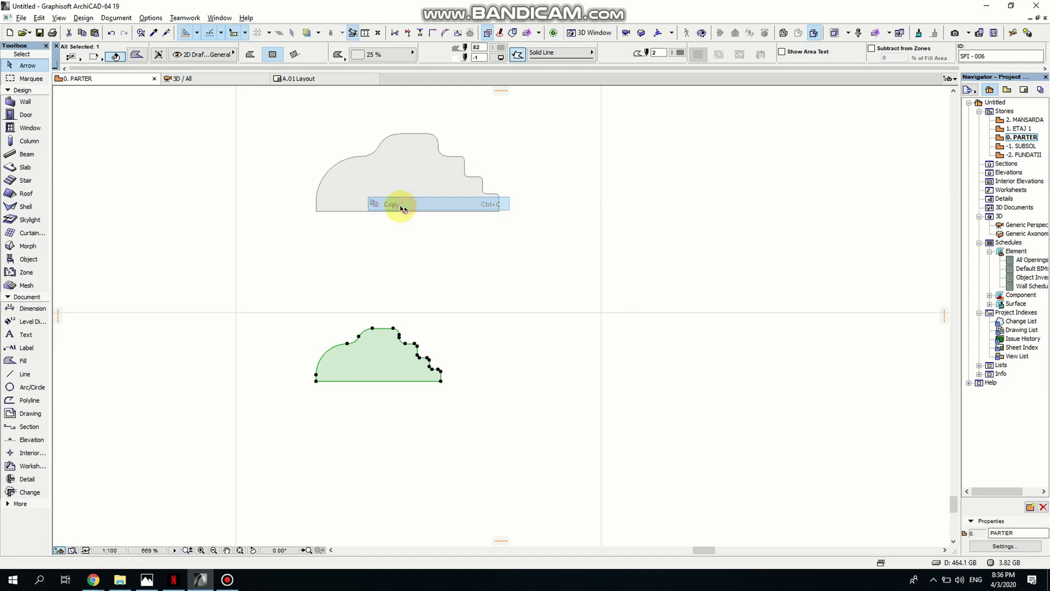
- Create a new complex profile named "middle" in the Profile Manager
click(84, 18)
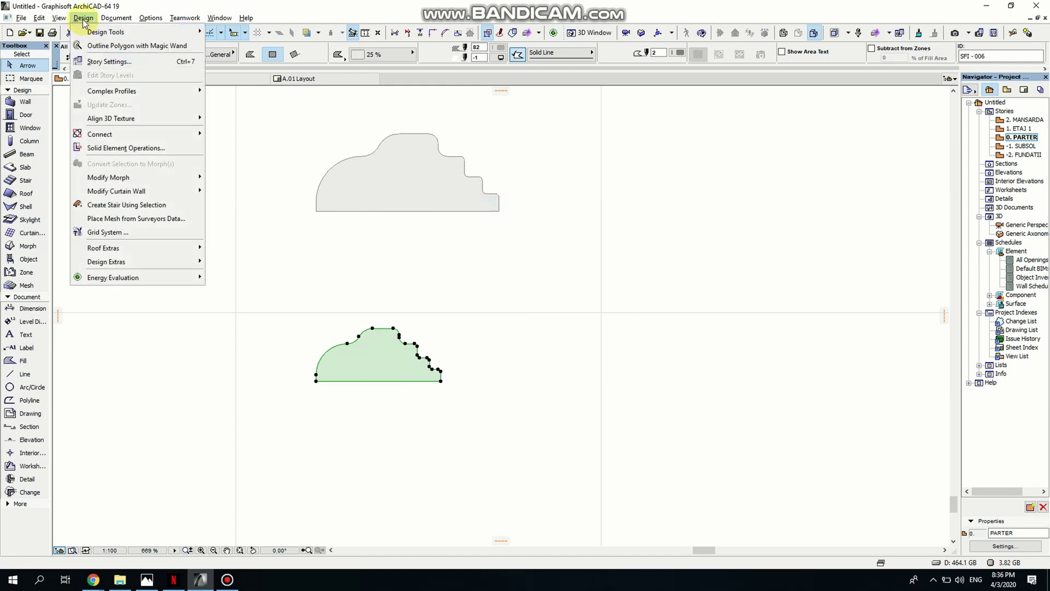
mouse_move(123, 91)
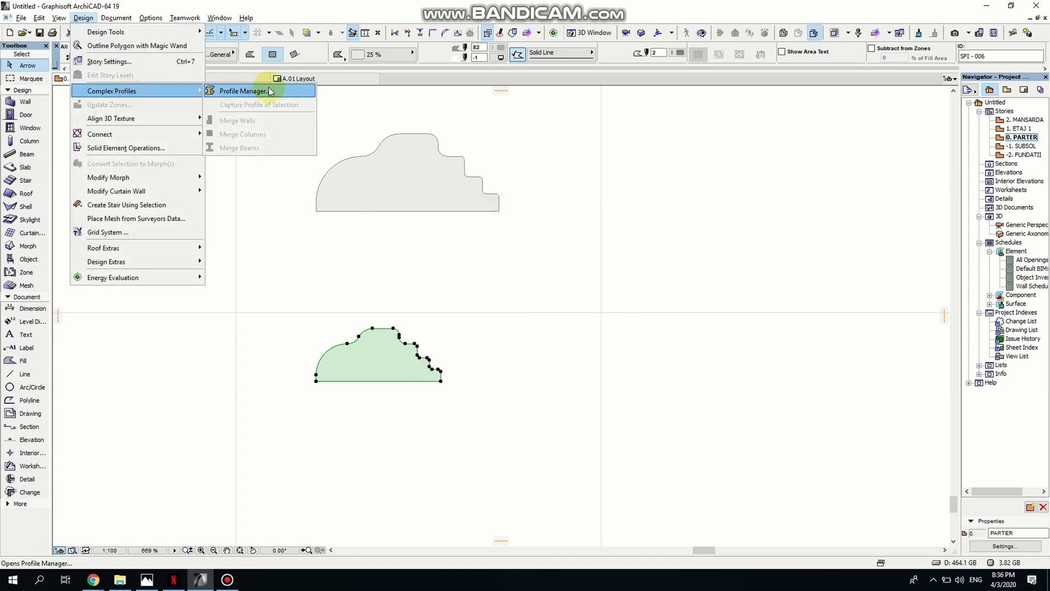
click(268, 90)
click(257, 158)
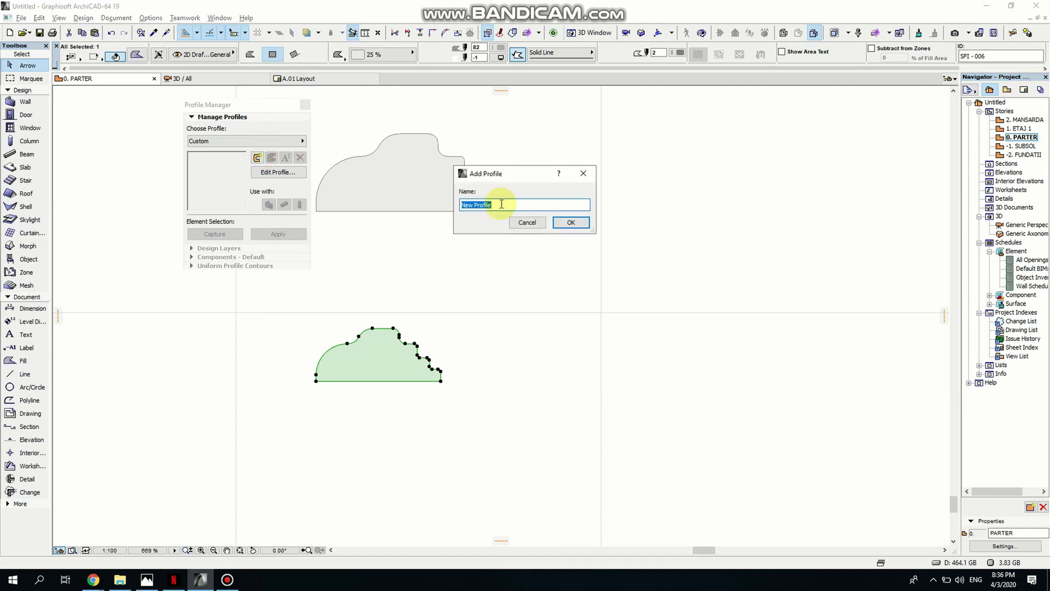
text(iddle)
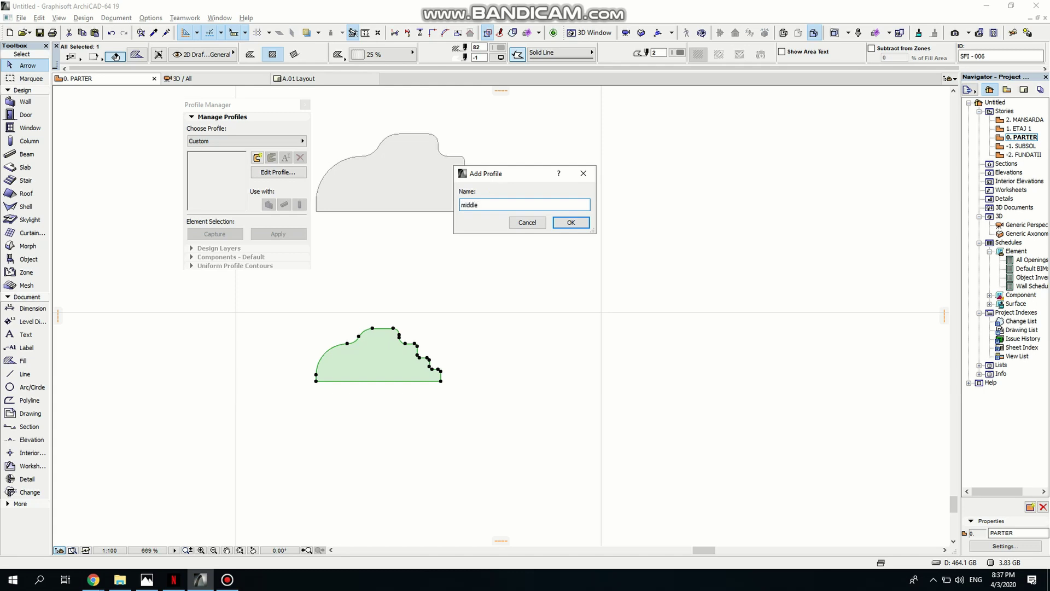
click(571, 222)
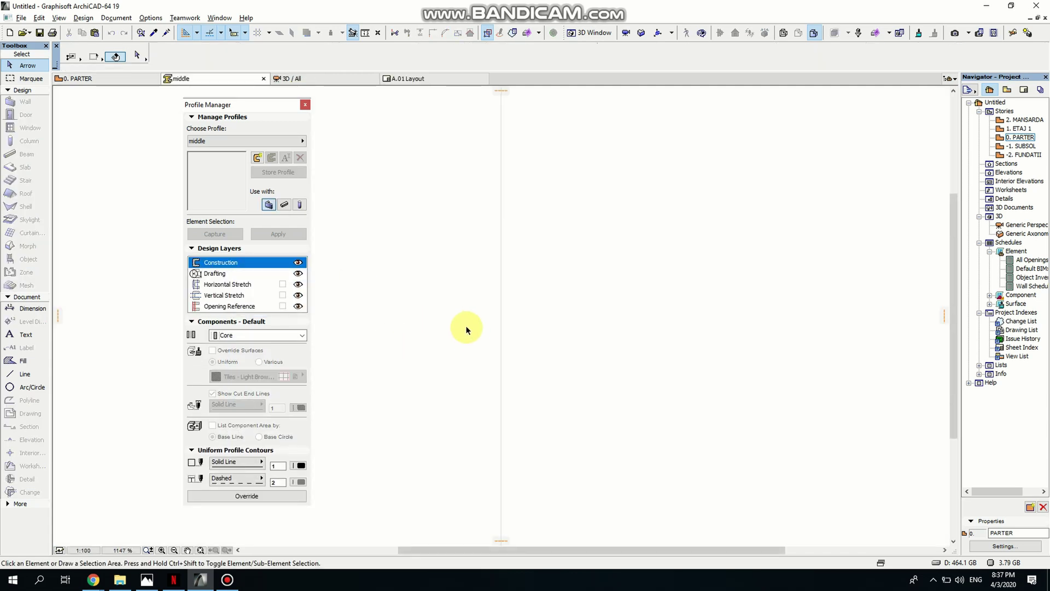
- Paste the copied moulding fill into the "middle" profile at the center of the current view, keeping that view
scroll(466, 325, down, 5)
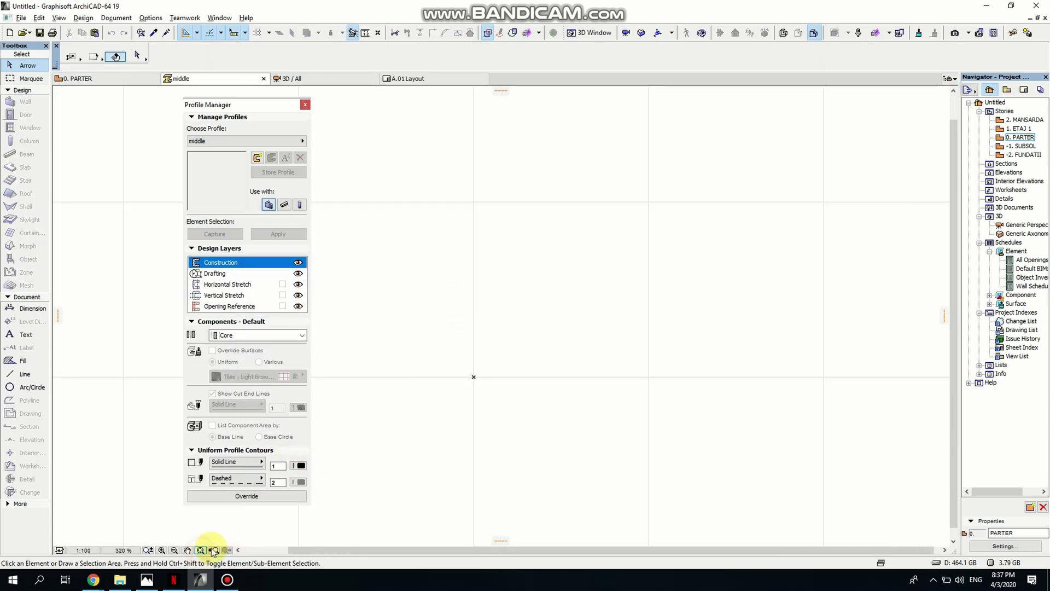
right_click(520, 331)
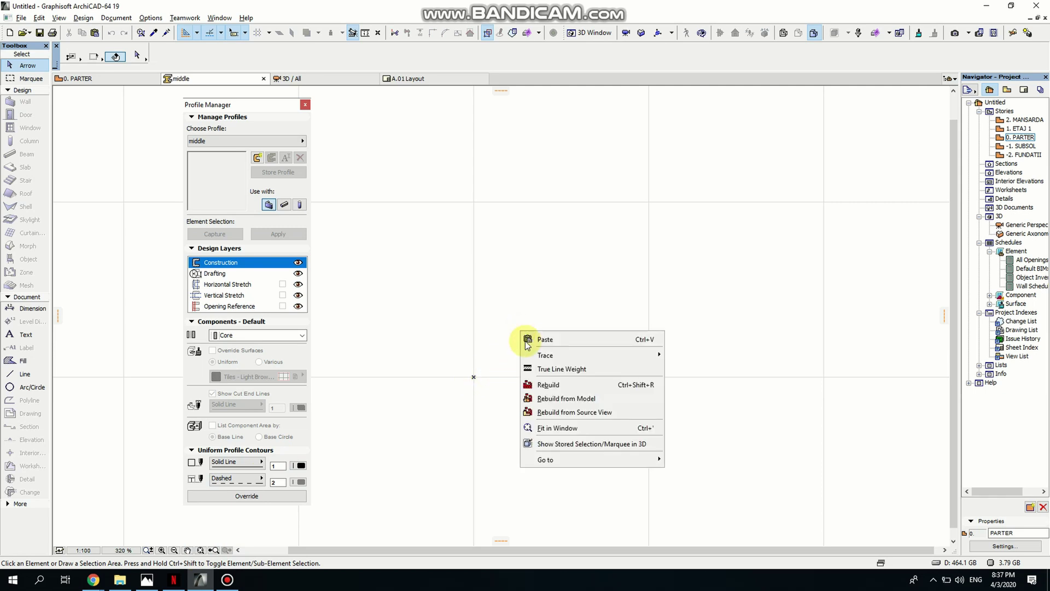
click(543, 338)
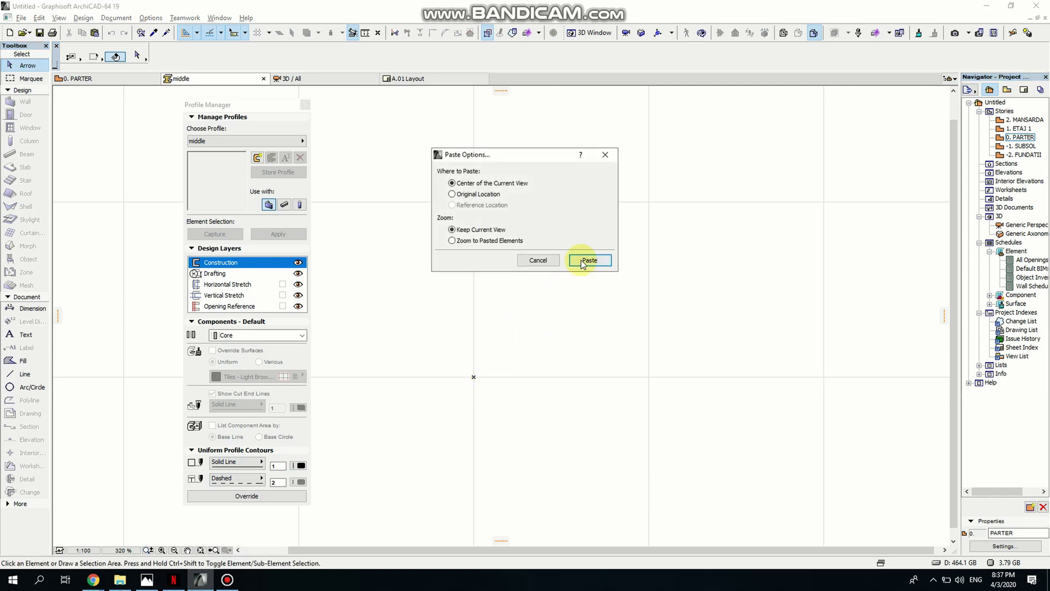
click(584, 259)
click(550, 382)
click(503, 327)
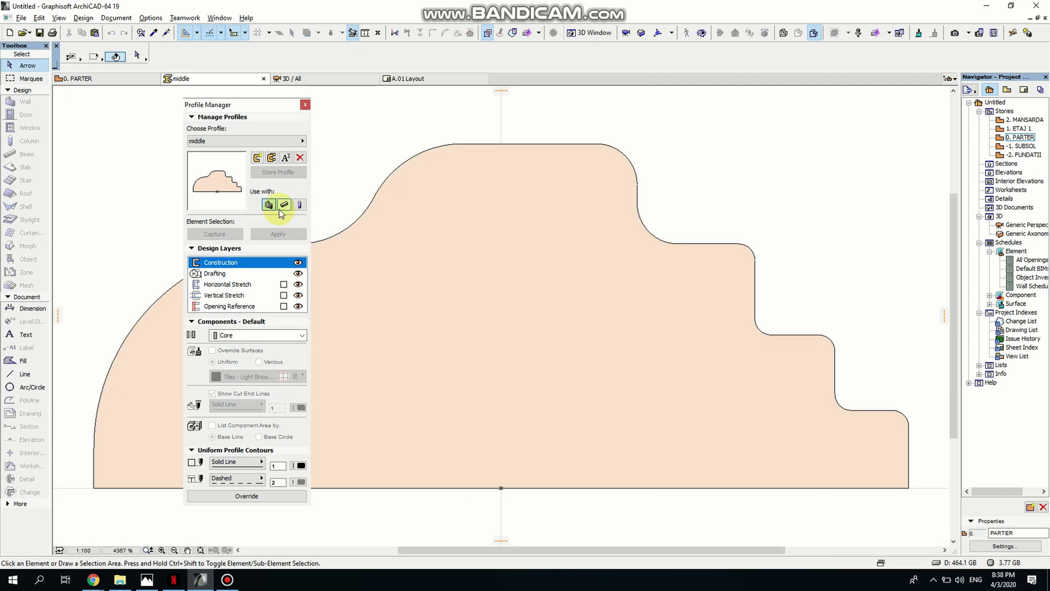
- Make the "middle" profile available for beams only, override its uniform contours, and store it while closing the Profile Manager
click(284, 204)
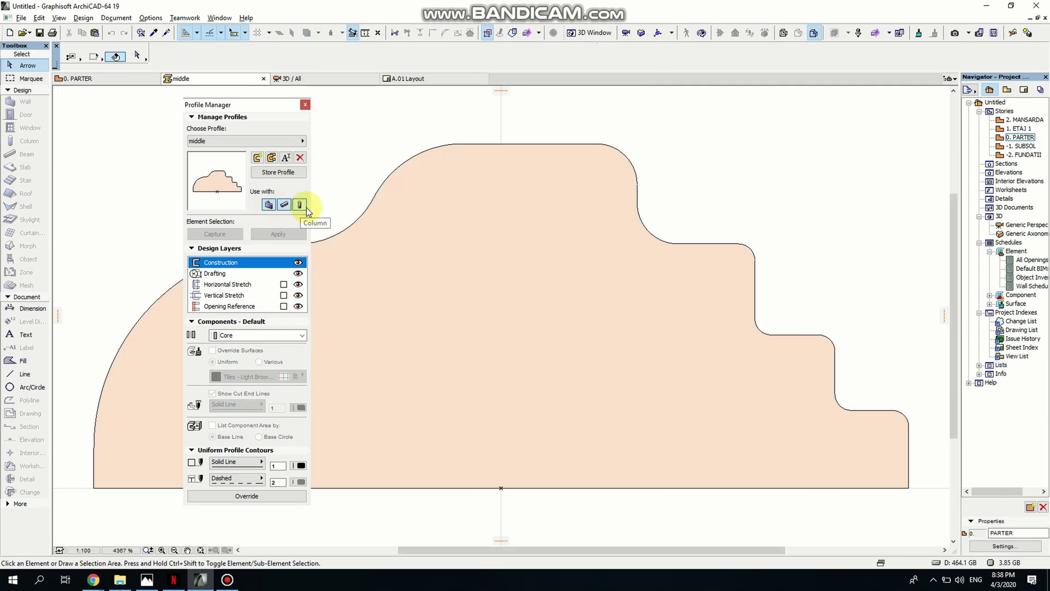
click(268, 206)
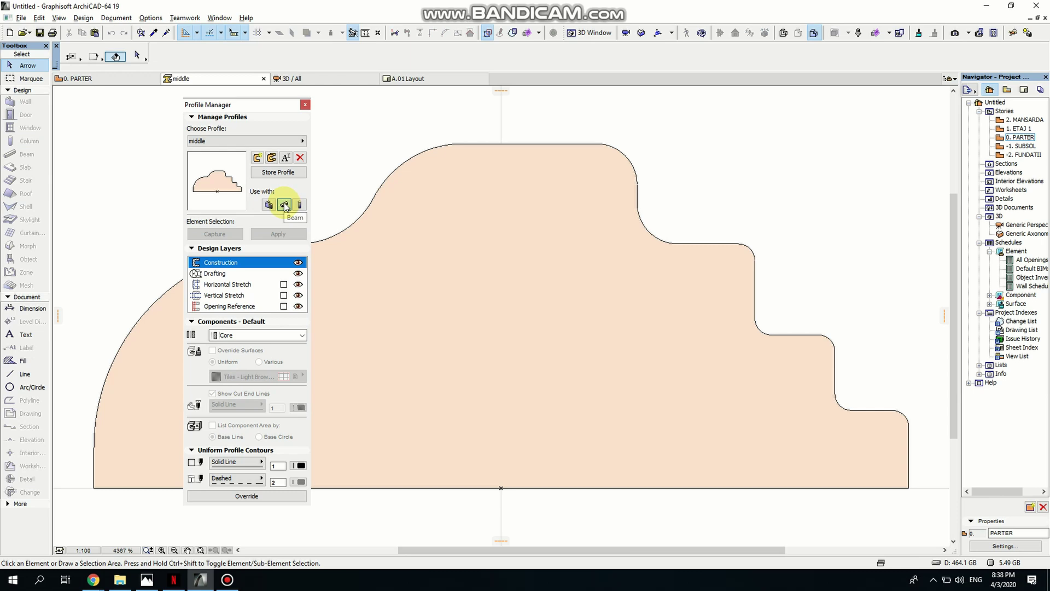
click(260, 495)
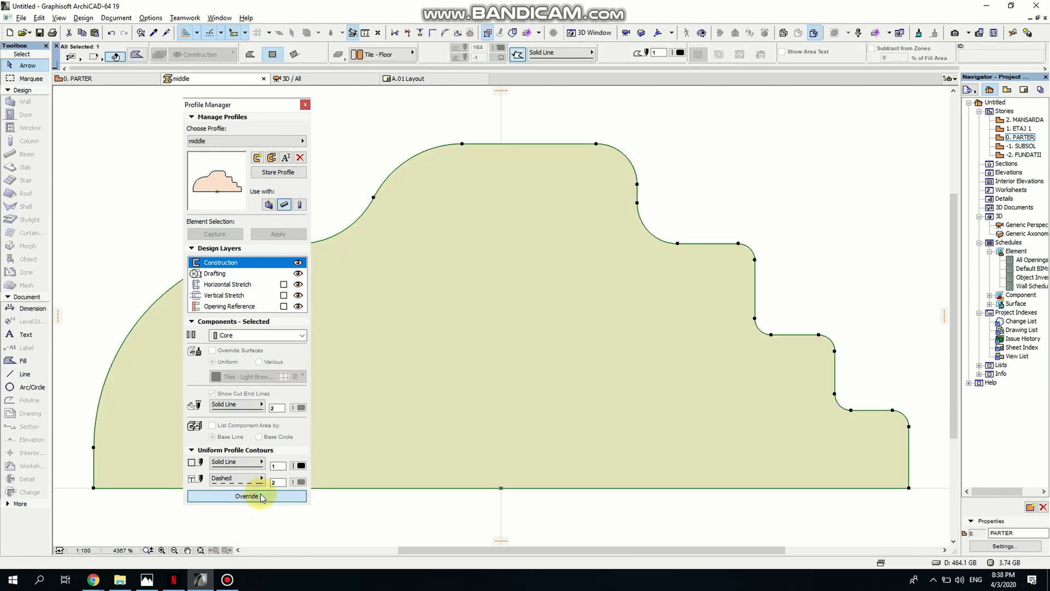
click(305, 104)
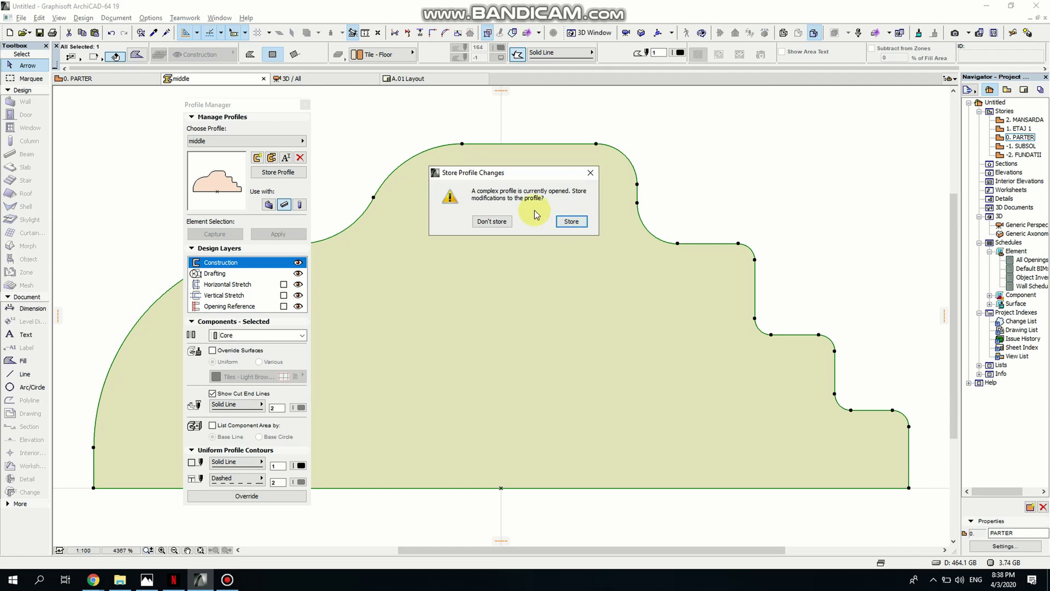
click(580, 224)
- Set the Beam tool's default profile to "middle" and accept the beam settings
scroll(337, 307, down, 7)
middle_drag(466, 319, 193, 316)
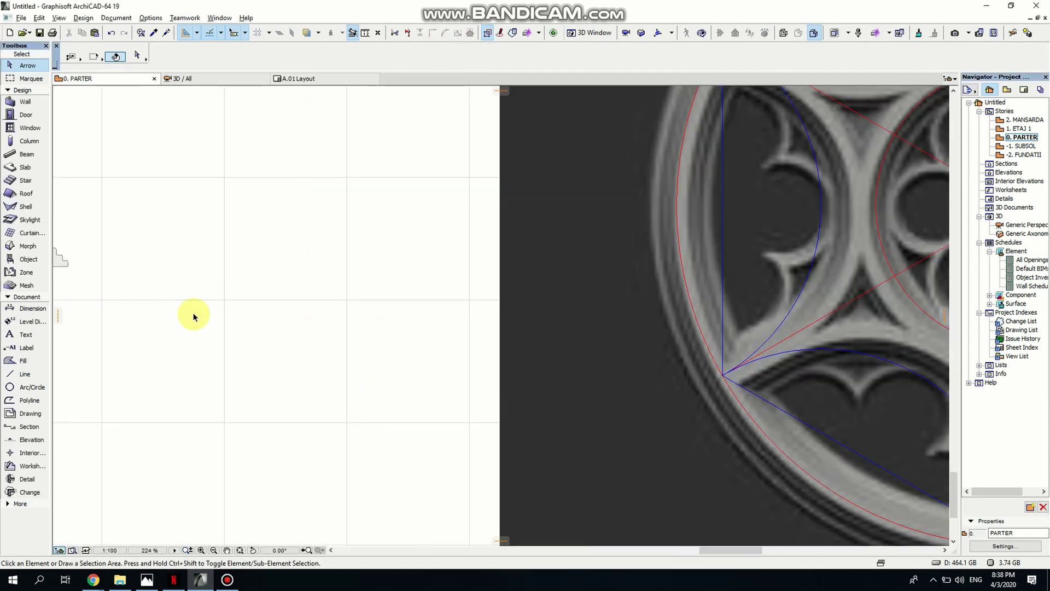
scroll(193, 317, down, 5)
click(27, 154)
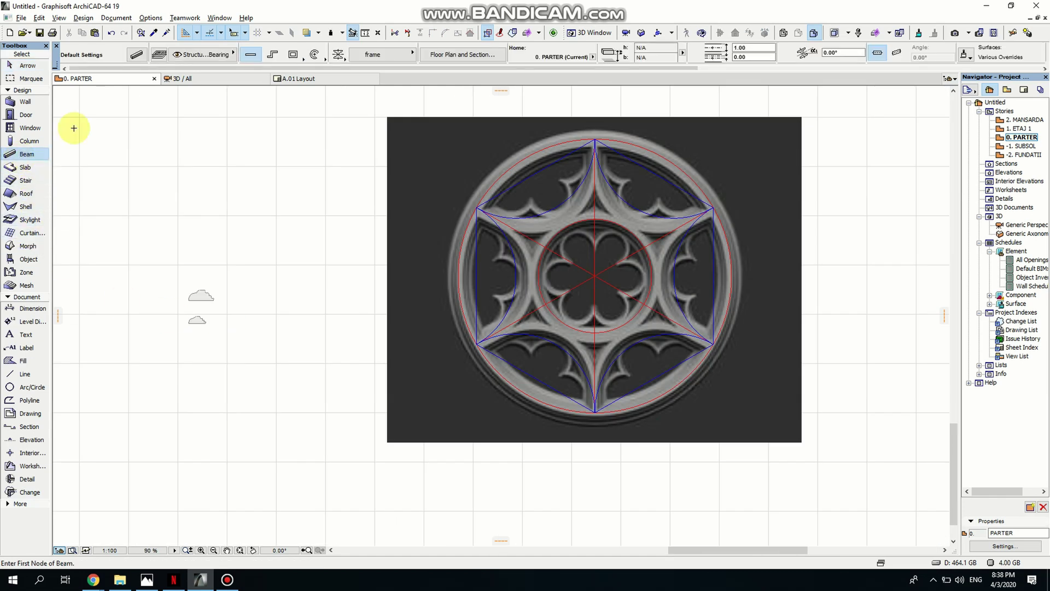
click(138, 55)
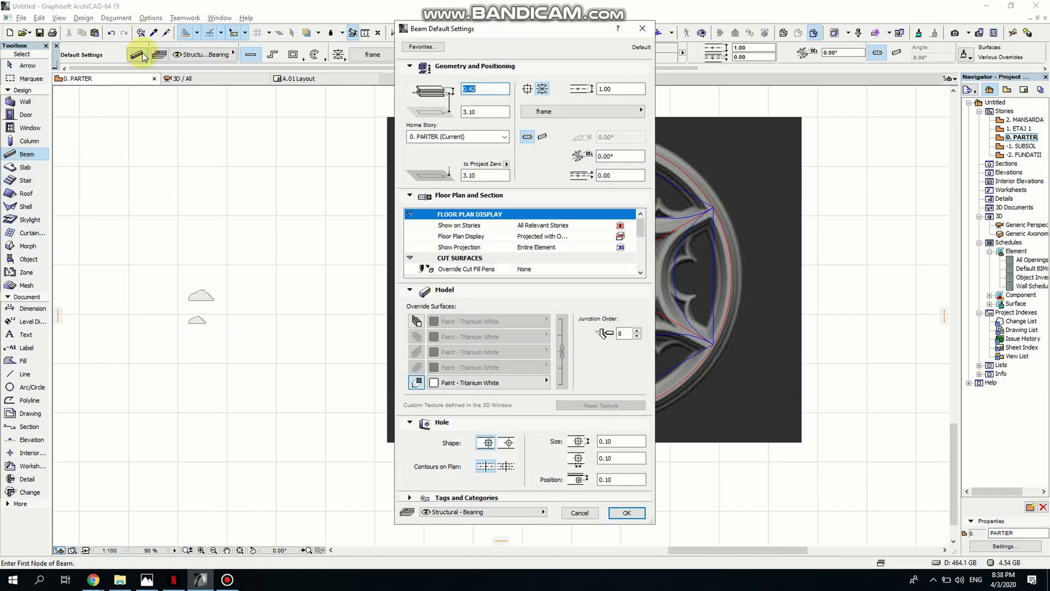
click(573, 116)
click(681, 234)
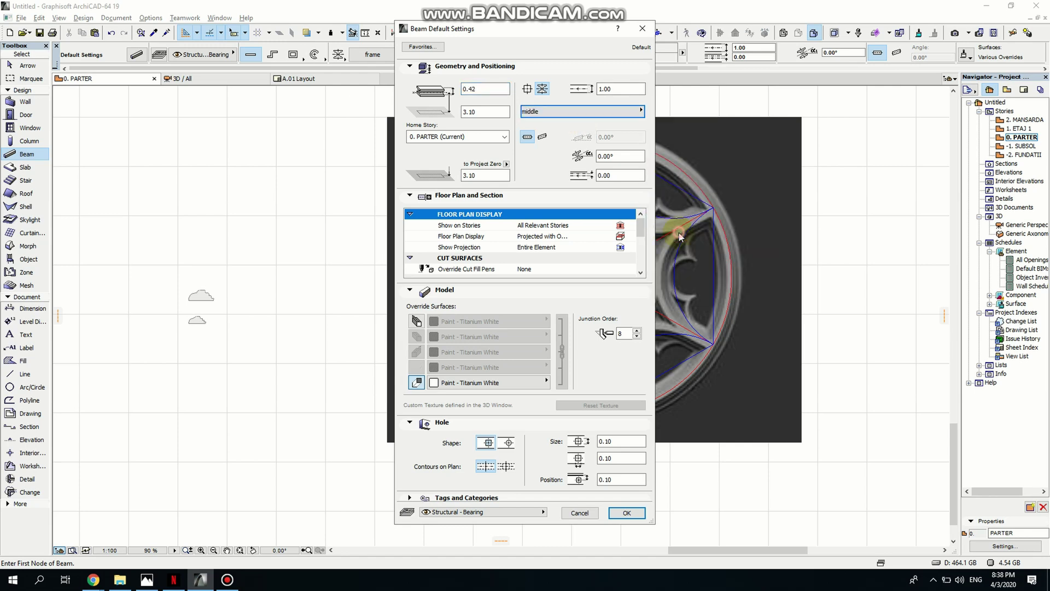
click(627, 512)
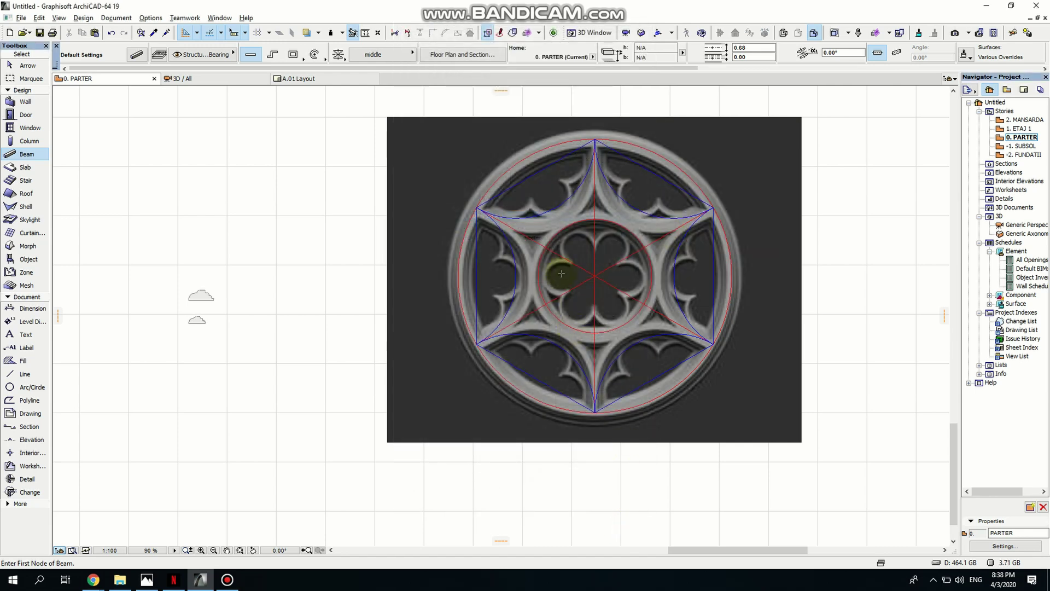
- Generate "middle" profile beams along the curved six-pointed star polyline with the Magic Wand, and show the model in the generic 3D perspective
scroll(599, 227, up, 1)
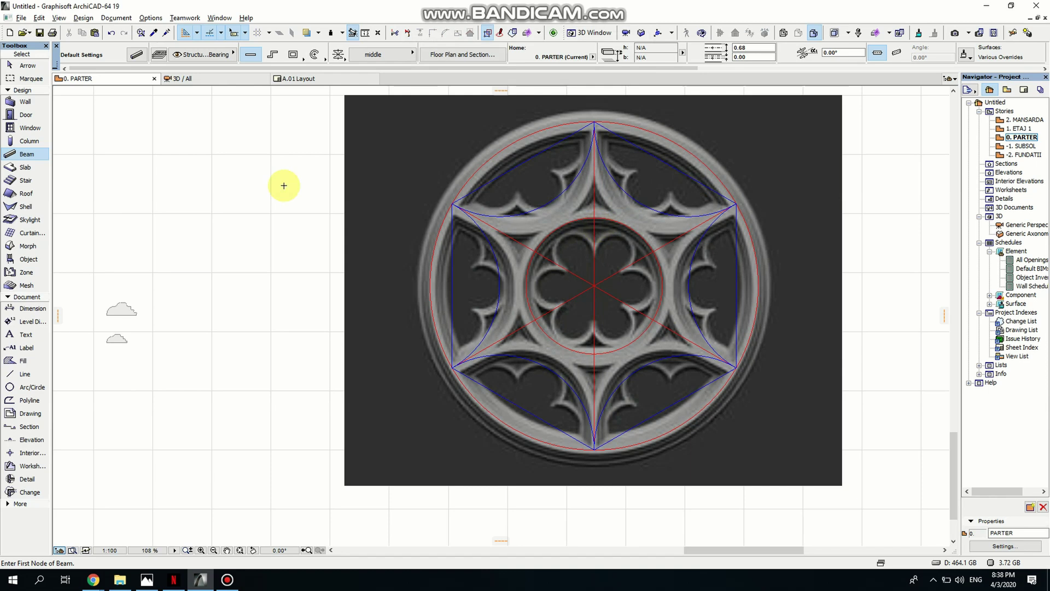
shift+click(565, 192)
middle_drag(549, 205, 486, 272)
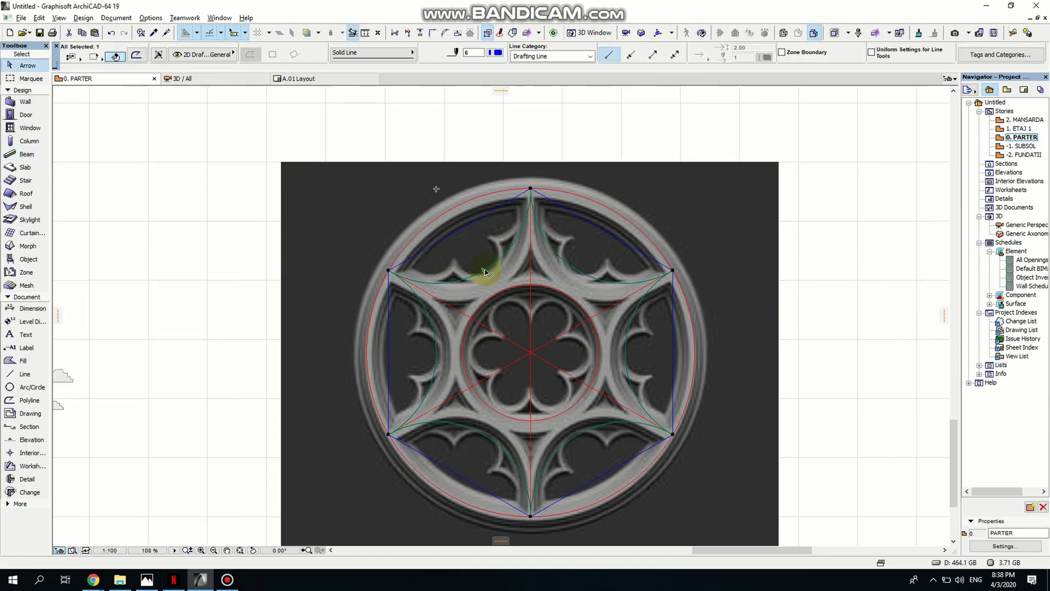
scroll(541, 233, up, 3)
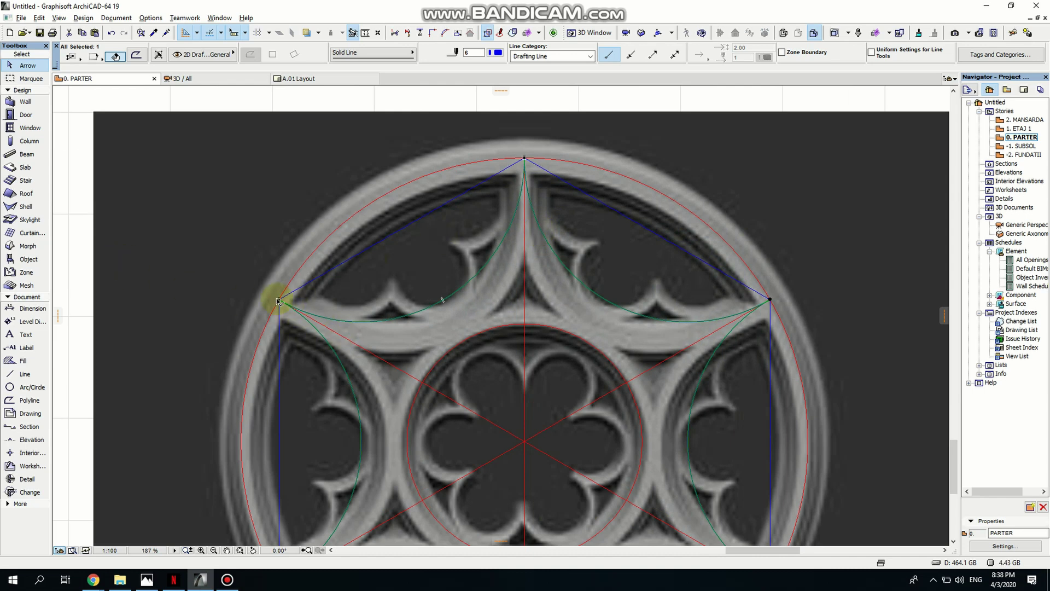
click(25, 154)
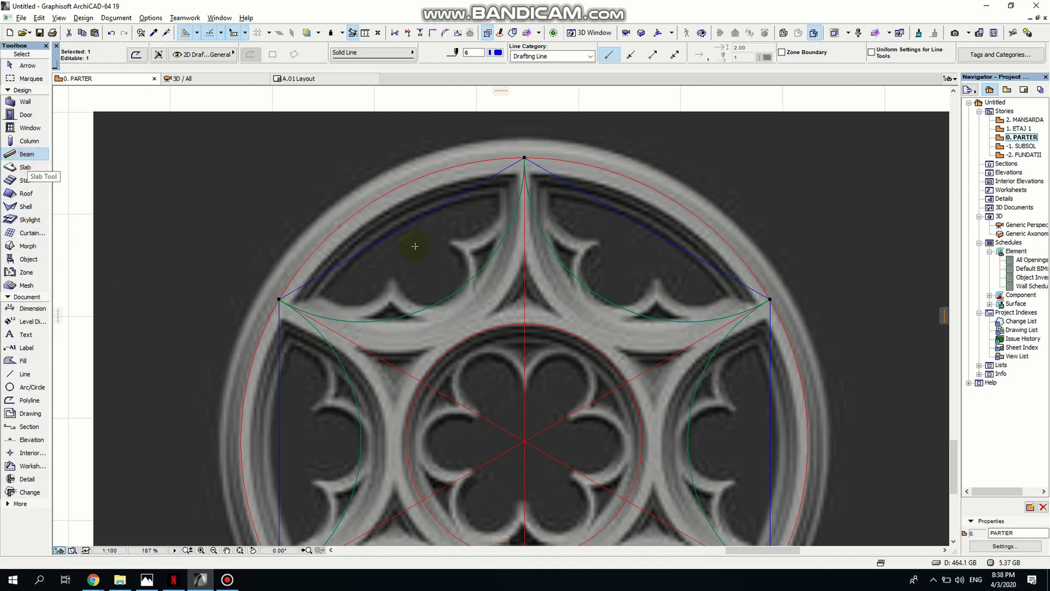
click(452, 298)
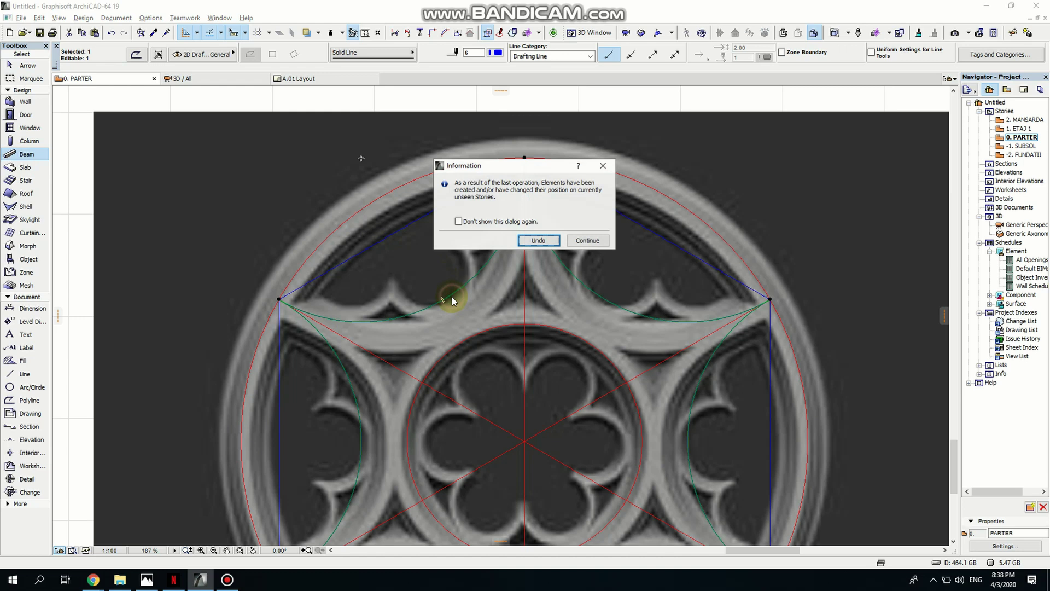
click(585, 246)
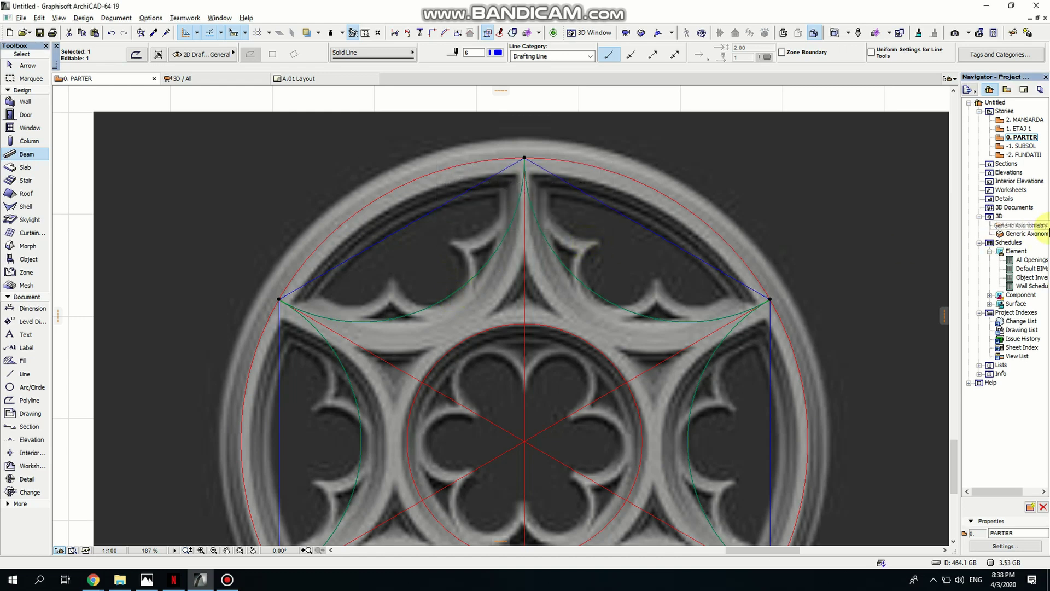
double_click(1038, 225)
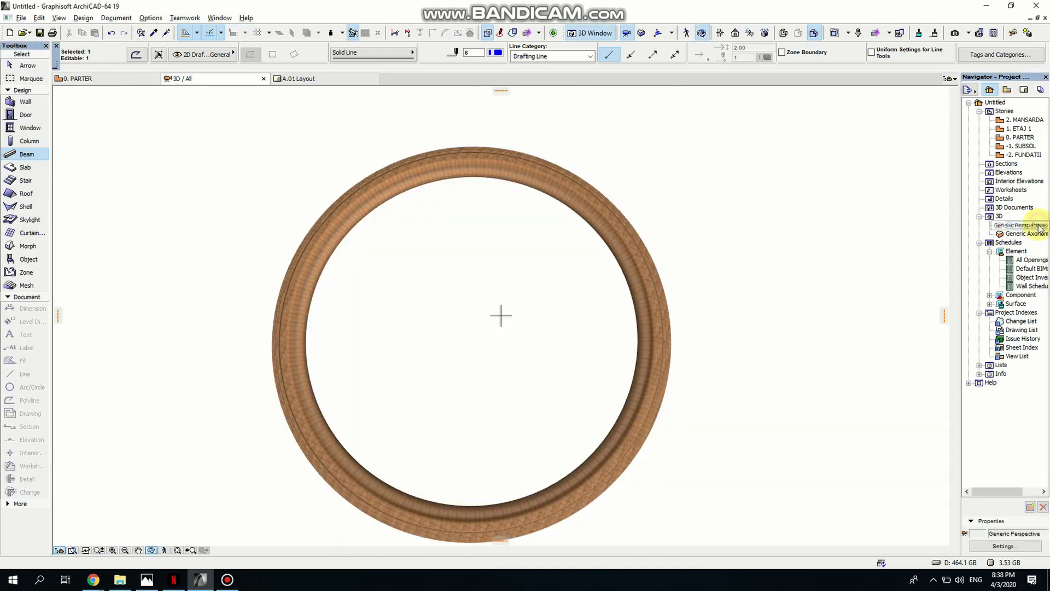
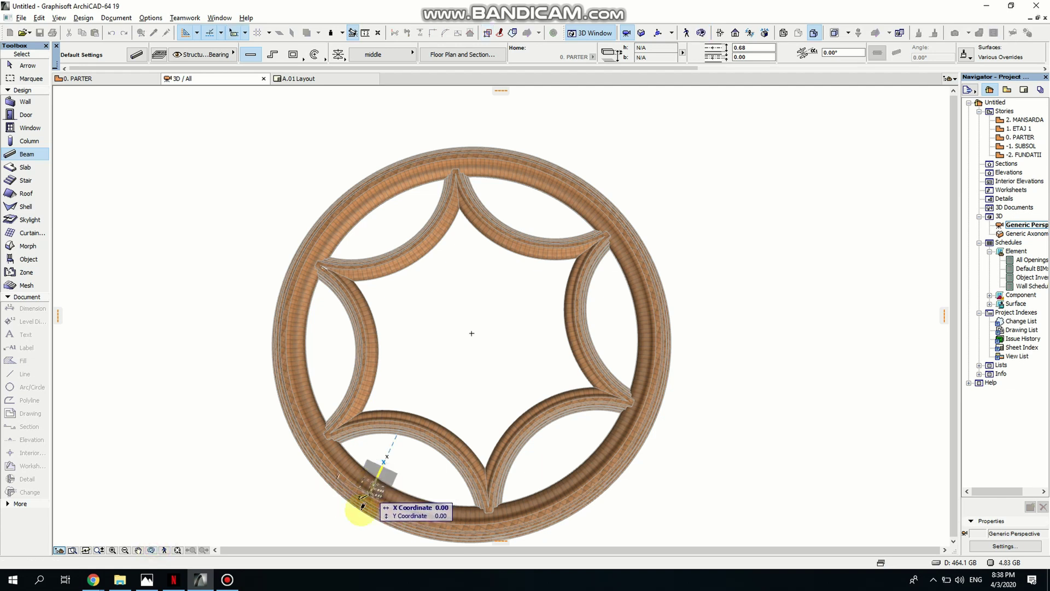
- Examine the ring and the curved star beams in the 3D perspective, and return to the 0. PARTER floor plan
key(Escape)
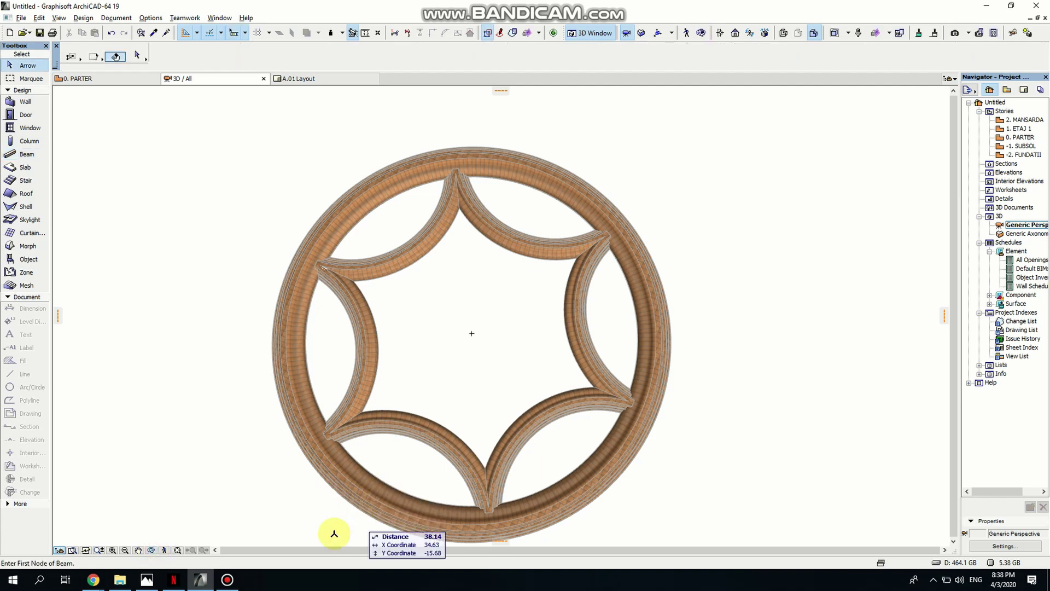
click(152, 549)
drag(371, 520, 477, 479)
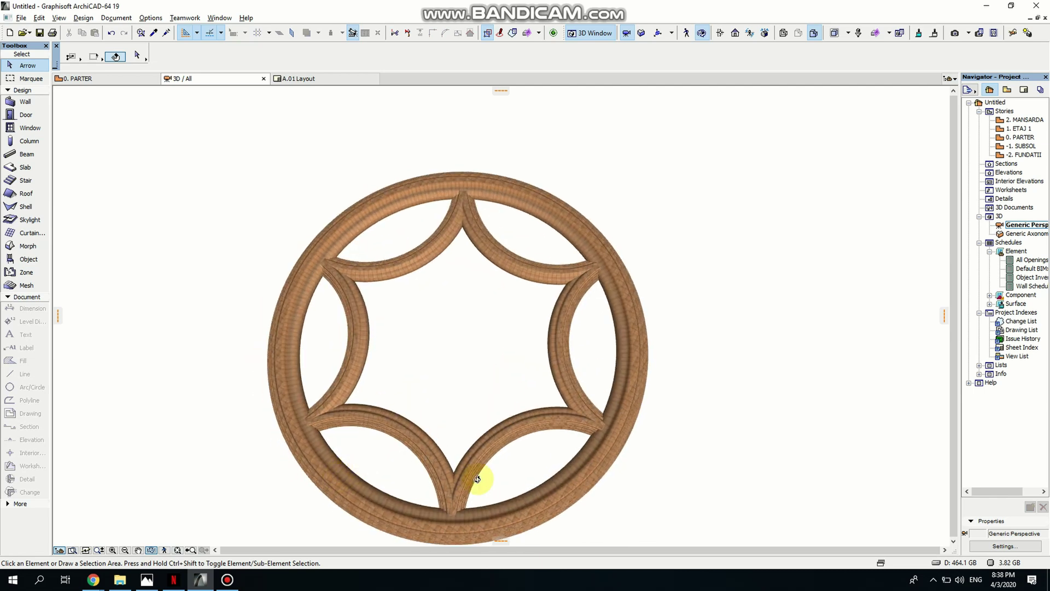
scroll(478, 479, up, 5)
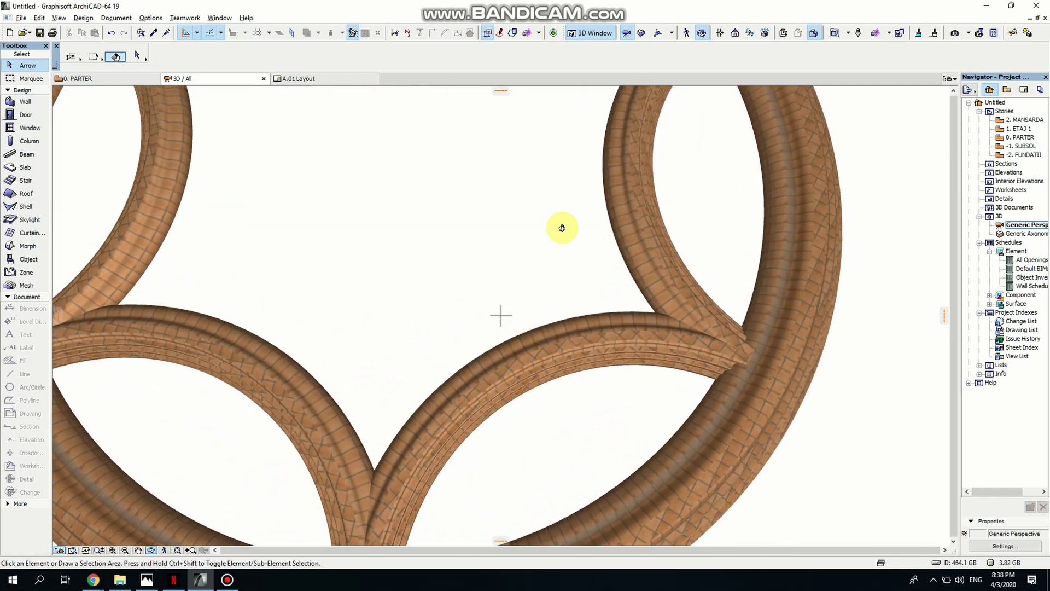
drag(562, 228, 514, 353)
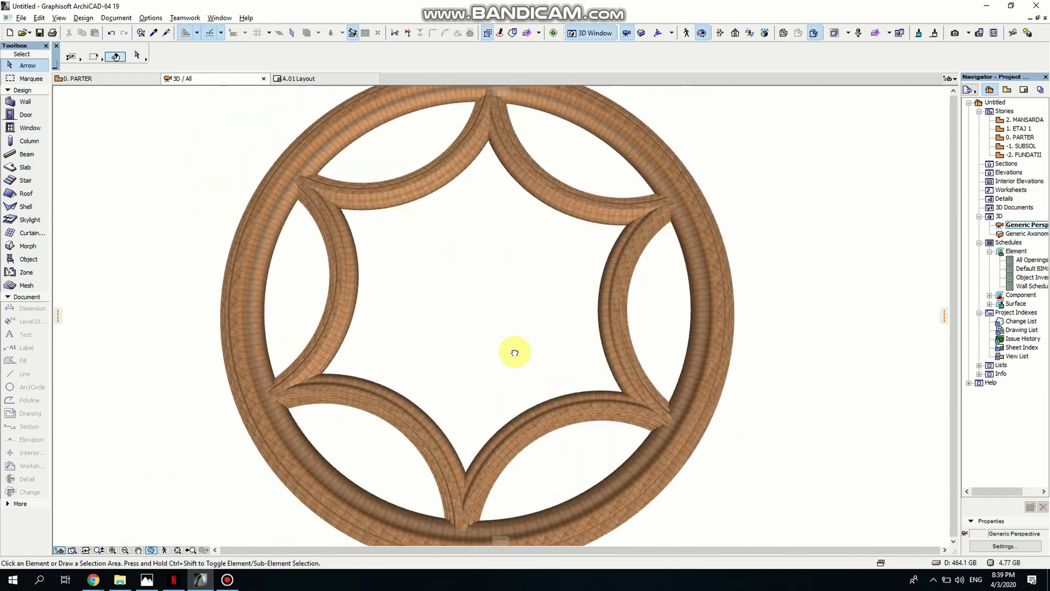
double_click(1020, 136)
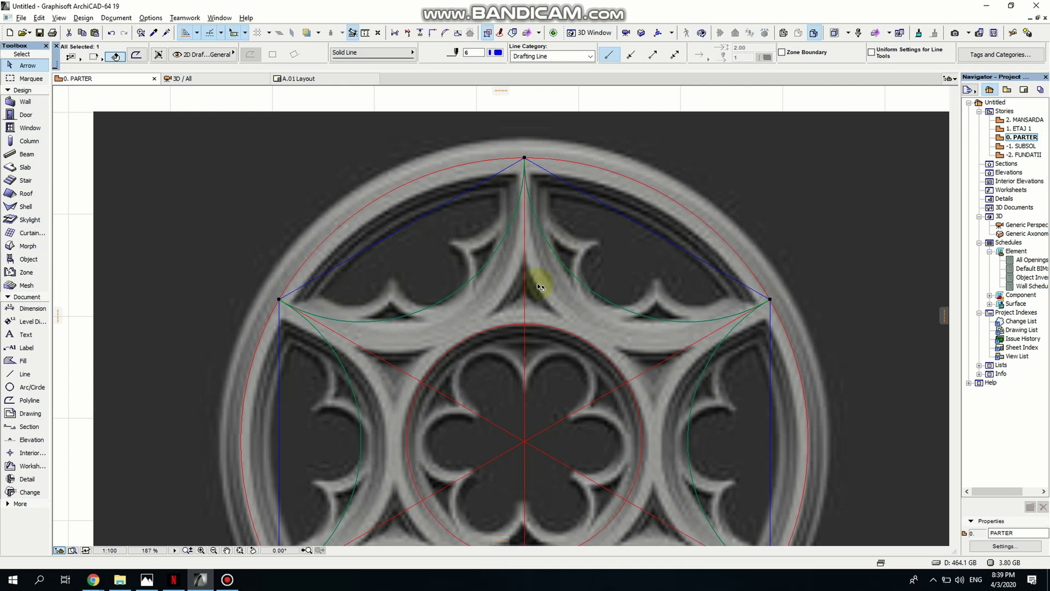
scroll(537, 283, down, 3)
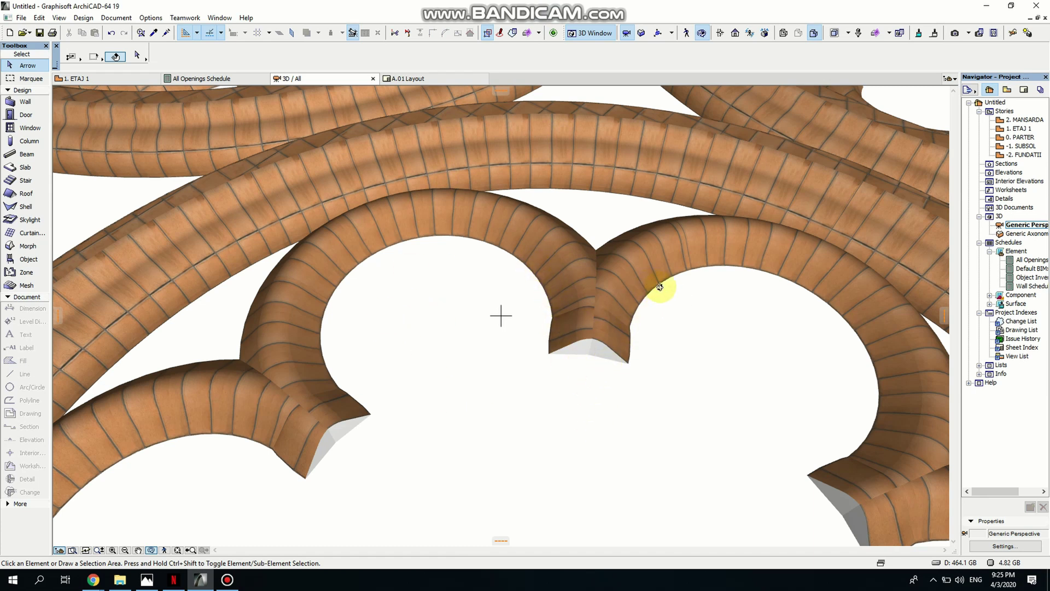
- Open the 1. ETAJ 1 floor plan and delete the triangular fill at the inner rosette's upper-left cusp
scroll(590, 354, up, 3)
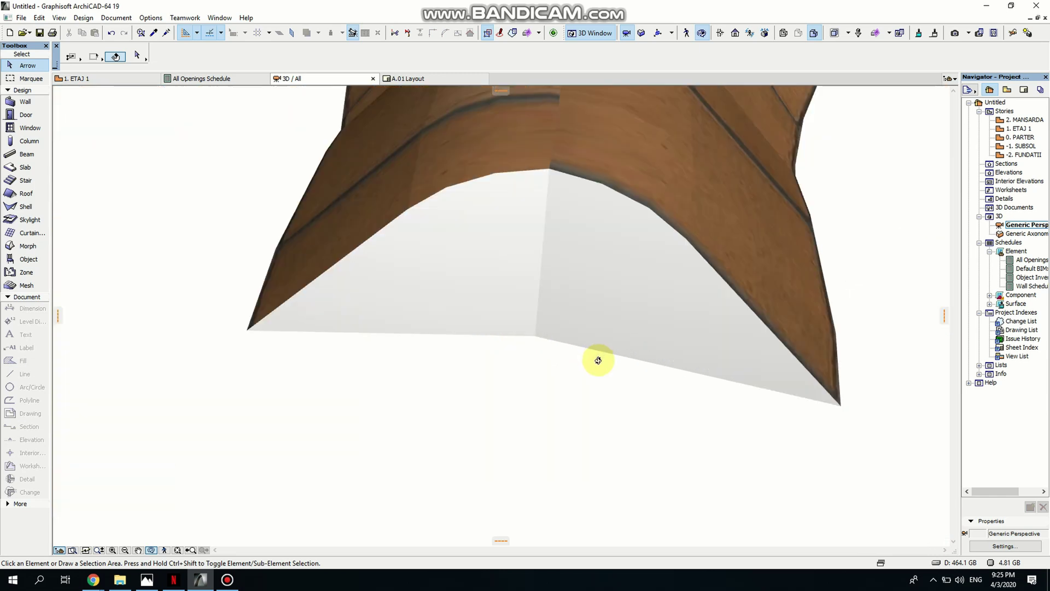
scroll(539, 383, down, 5)
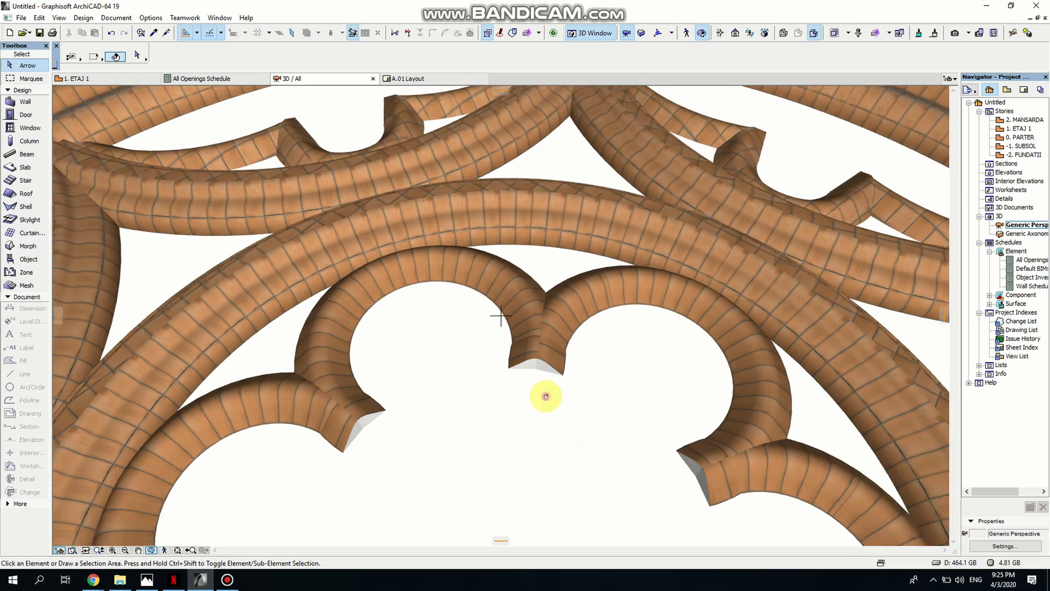
scroll(545, 396, down, 3)
scroll(539, 386, up, 5)
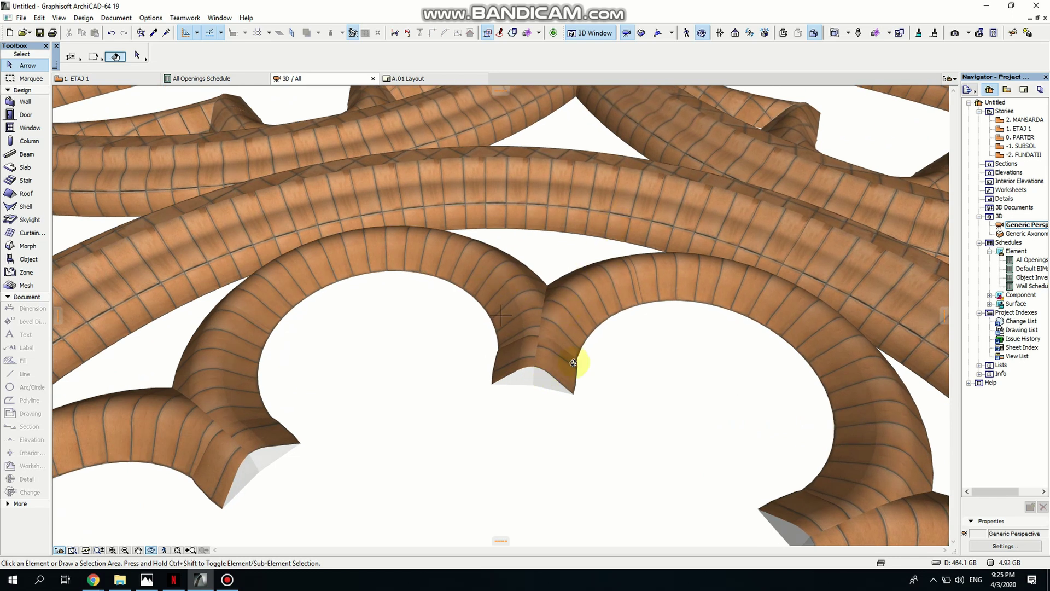
double_click(1019, 131)
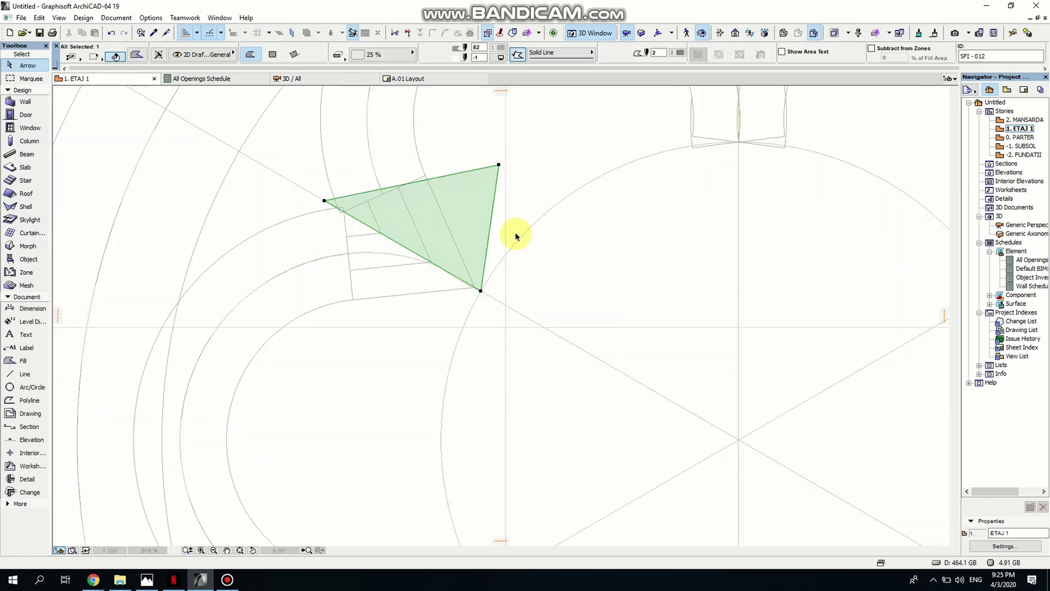
key(Escape)
scroll(561, 277, down, 5)
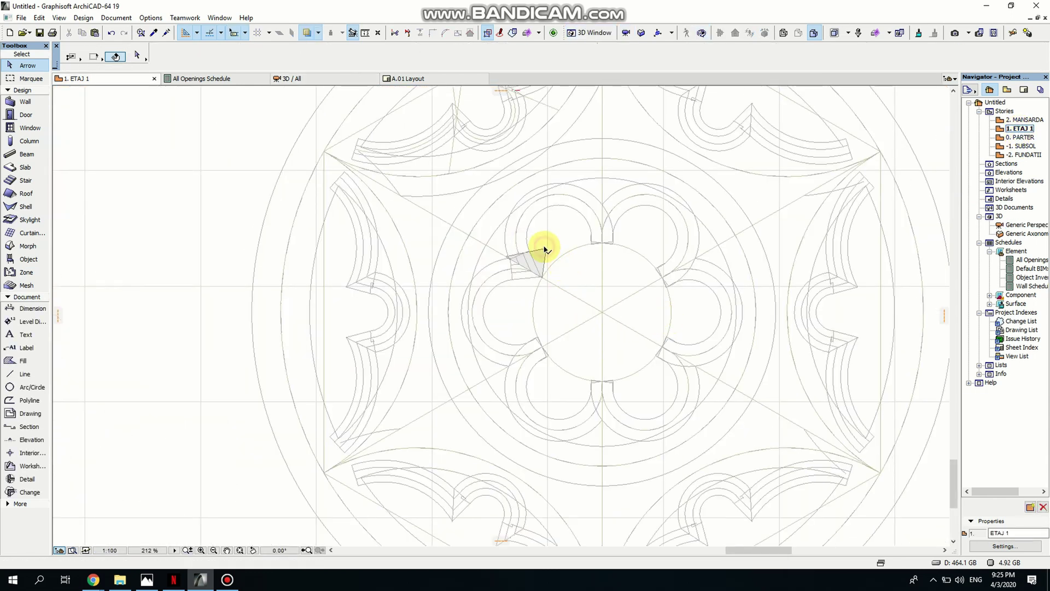
click(548, 251)
key(Escape)
scroll(581, 283, up, 5)
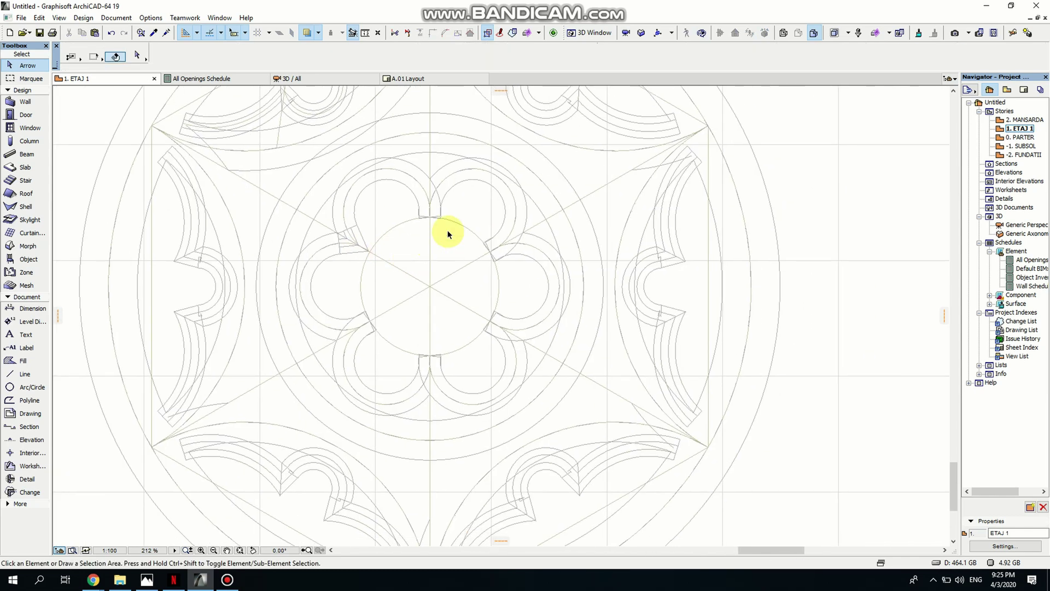
- Shorten the rosette's right-hand curved beam about its arc center so its upper end stops where the outer edge meets the diagonal axis
middle_drag(508, 324, 500, 276)
click(596, 236)
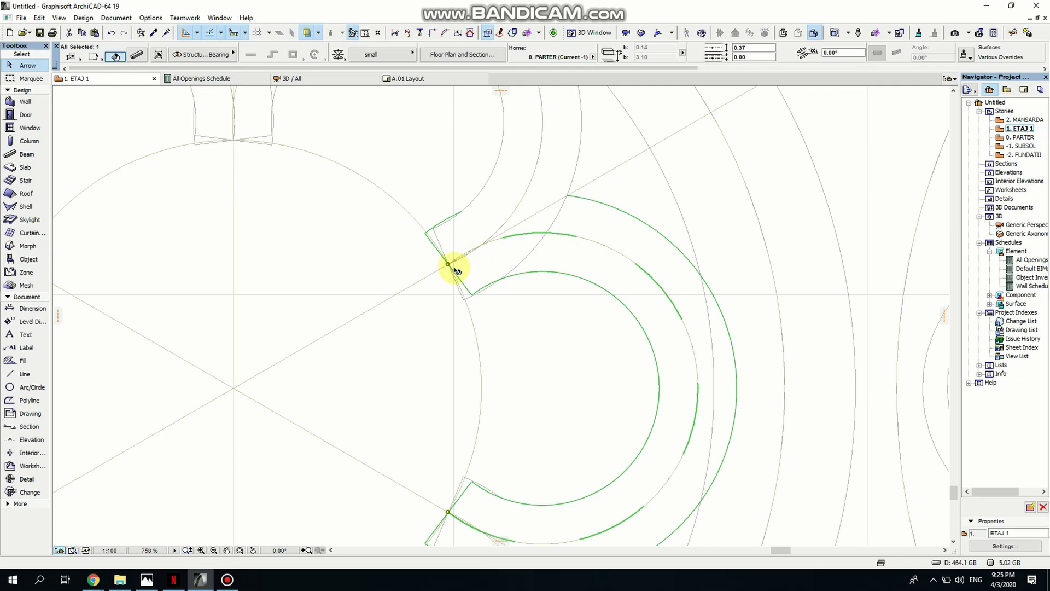
middle_drag(611, 395, 596, 344)
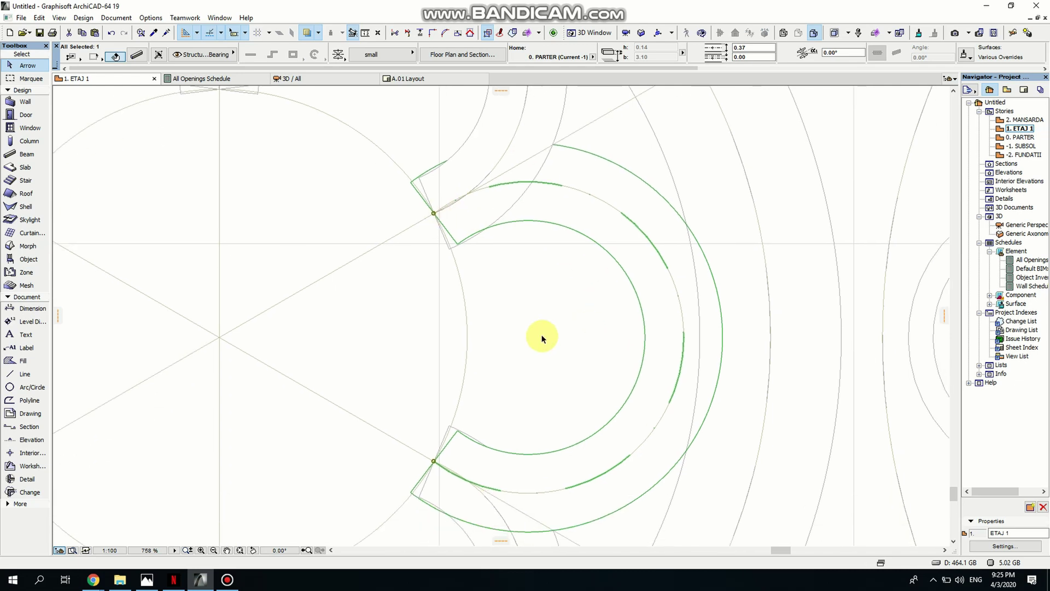
click(432, 213)
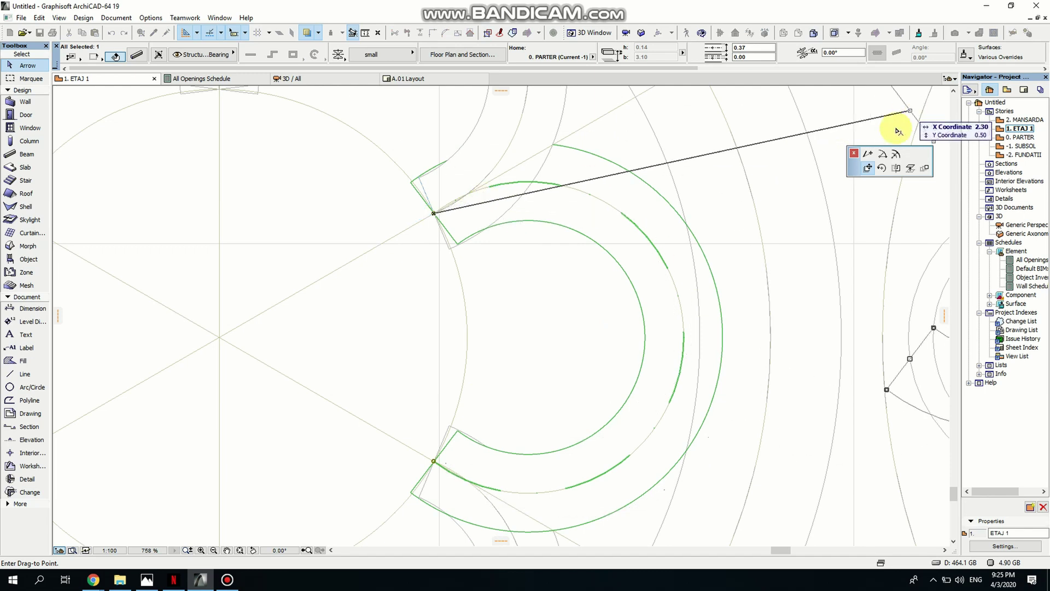
click(882, 153)
click(528, 336)
click(551, 185)
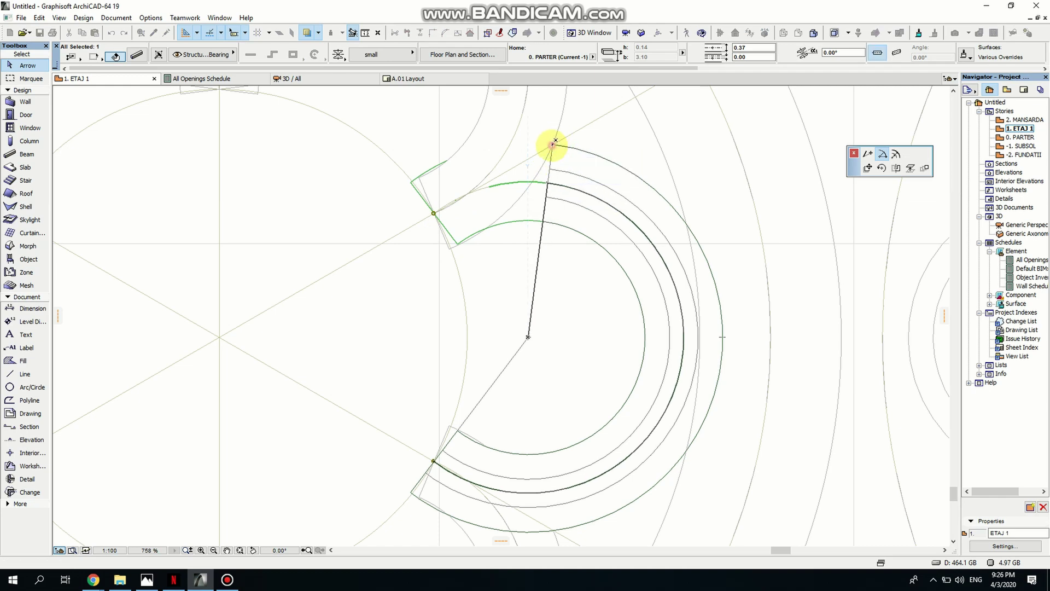
click(551, 146)
- Shorten the adjacent upper-right foil's curved beam along its arc to the same point on the diagonal axis
click(533, 131)
middle_drag(516, 166, 474, 251)
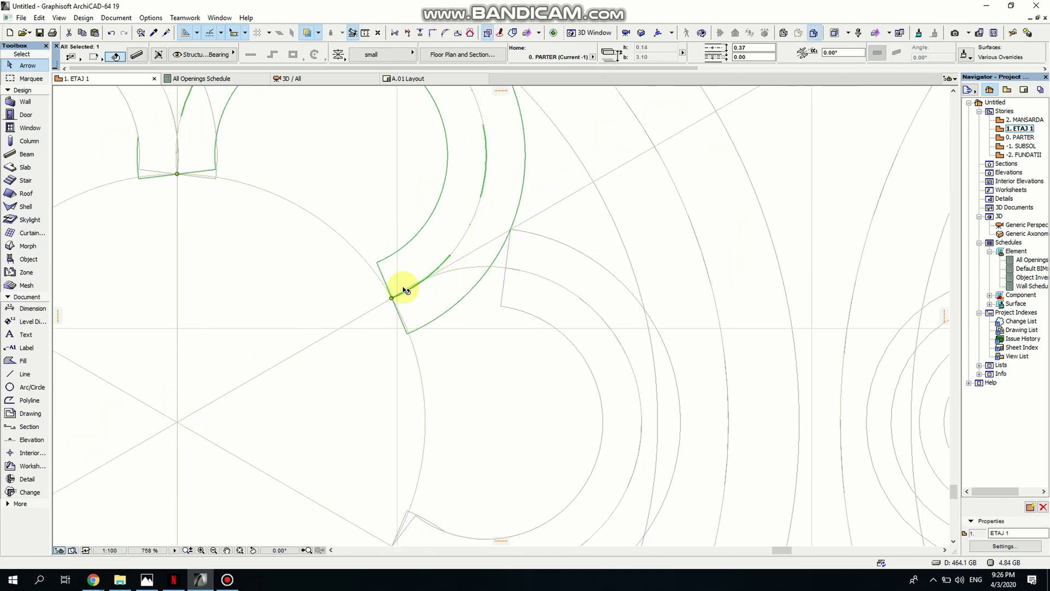
click(392, 298)
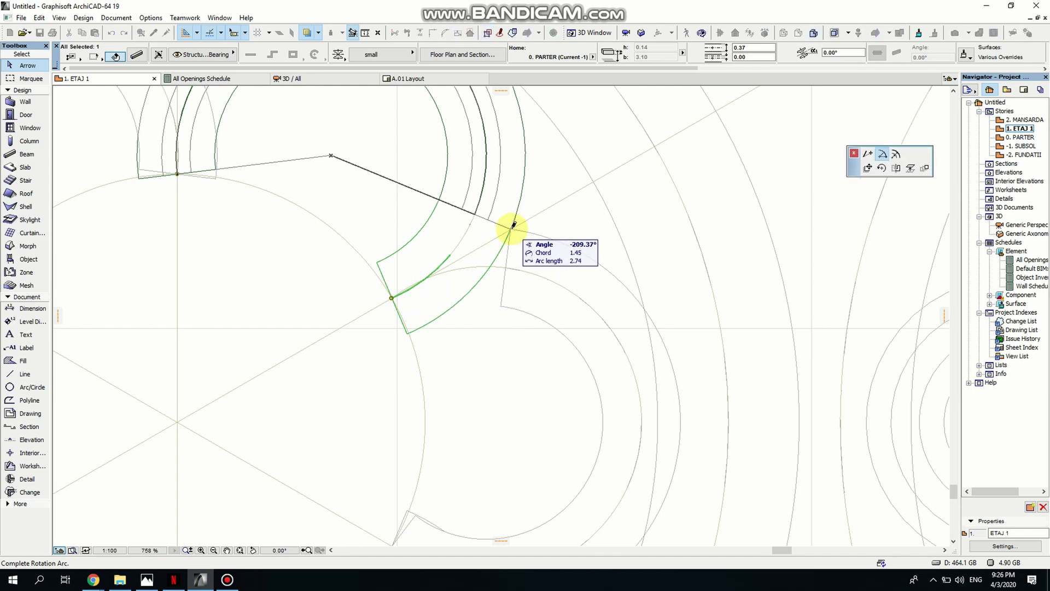
click(512, 229)
scroll(481, 288, up, 2)
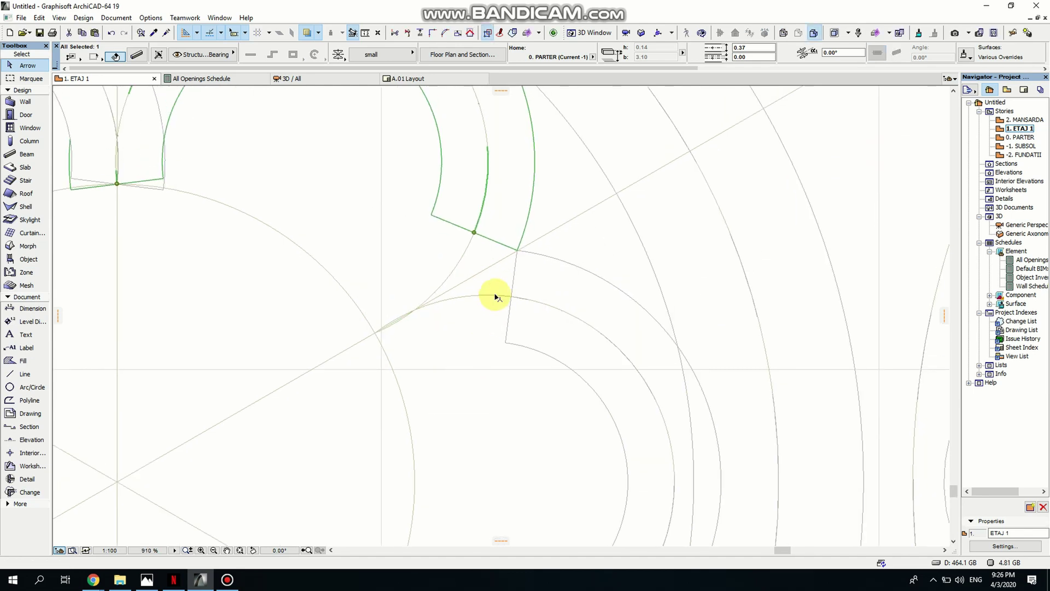
- Draw a straight beam with the "small" profile from the shortened upper-right foil's end, continuing its direction across the diagonal axis
alt+click(481, 214)
key(Escape)
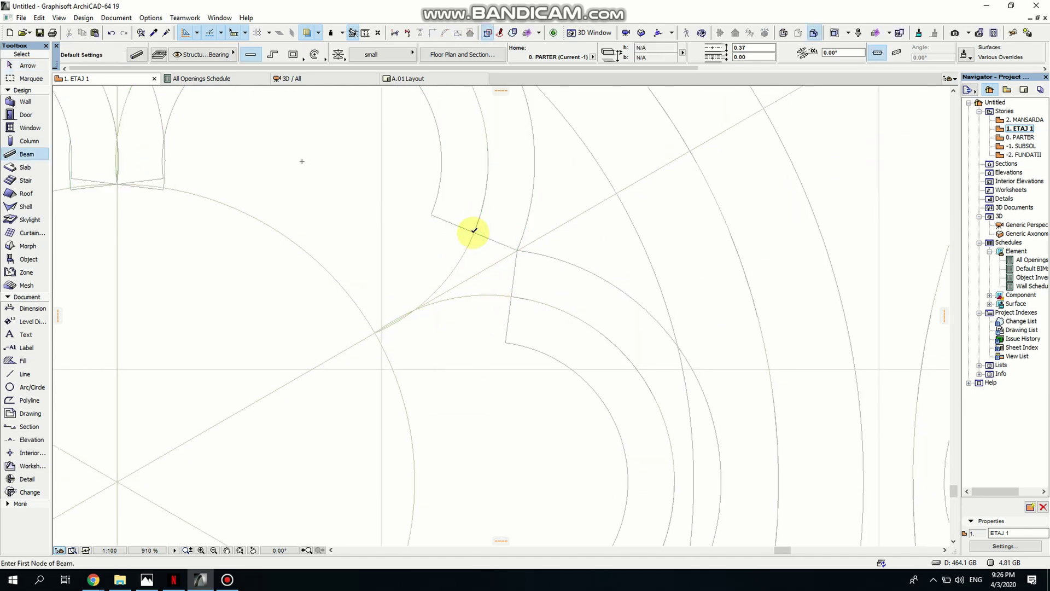
click(474, 232)
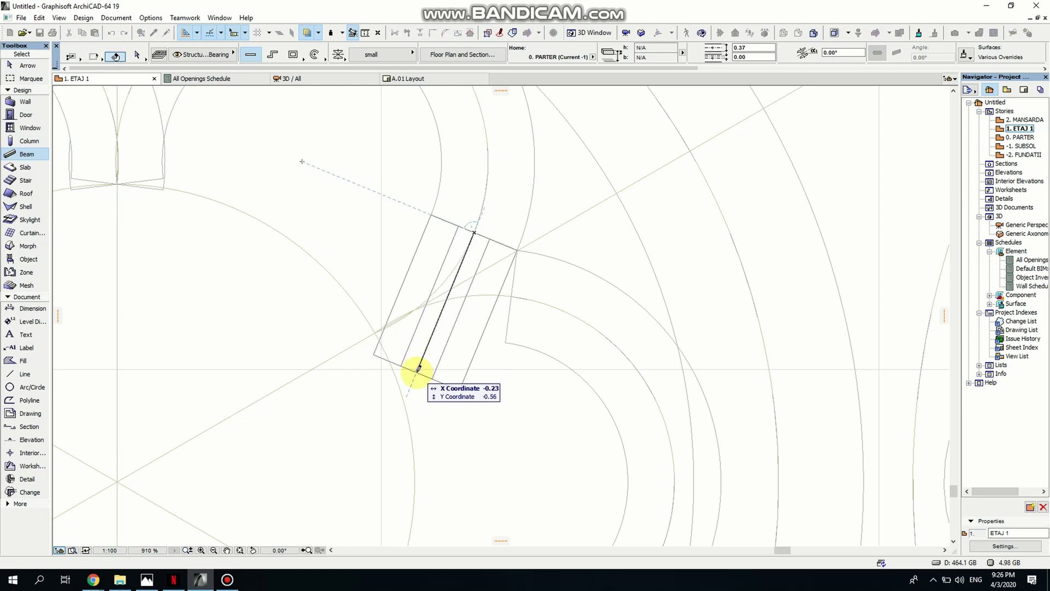
click(411, 387)
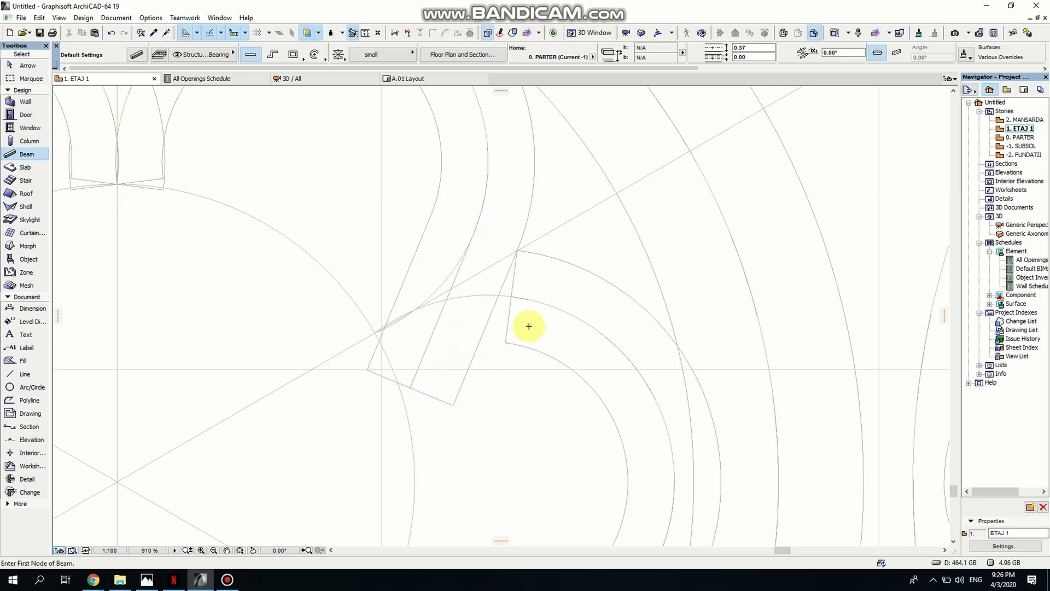
key(Escape)
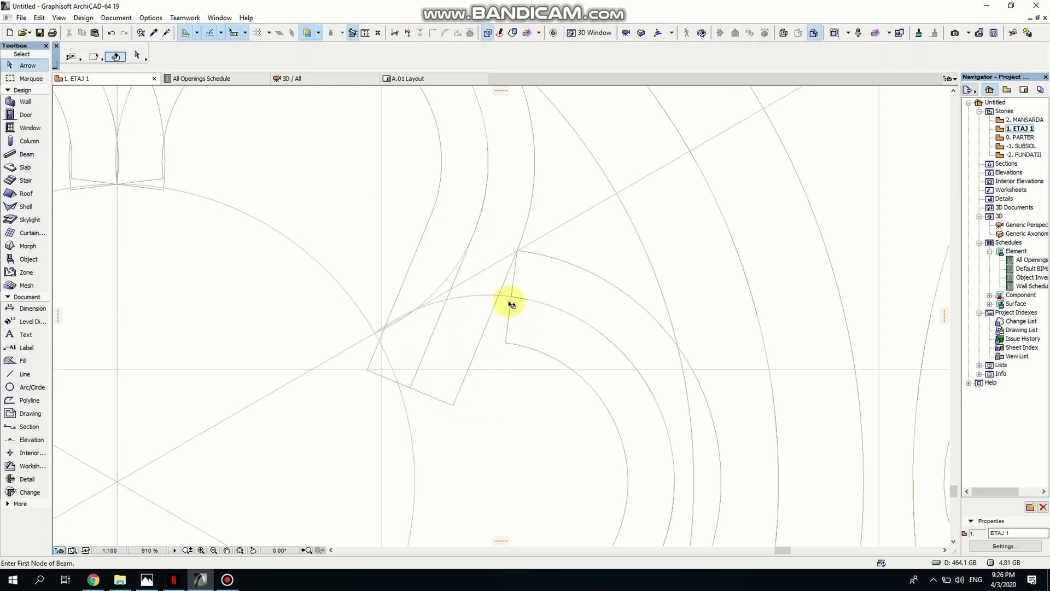
- Draw a second straight "small" beam from the shortened right-hand foil's end, continuing its direction across the first straight beam
click(26, 154)
click(513, 296)
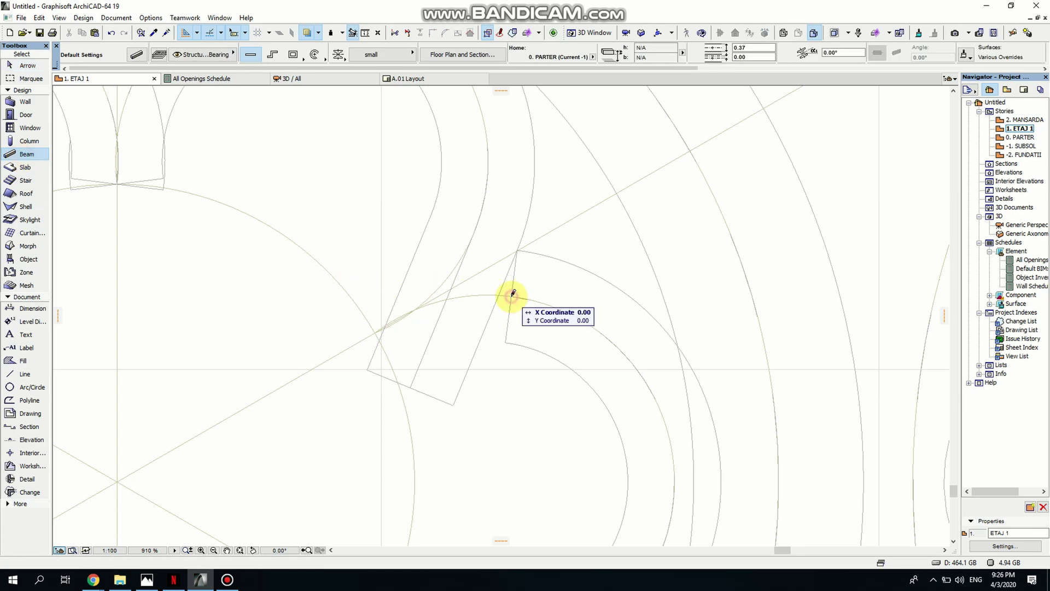
click(346, 275)
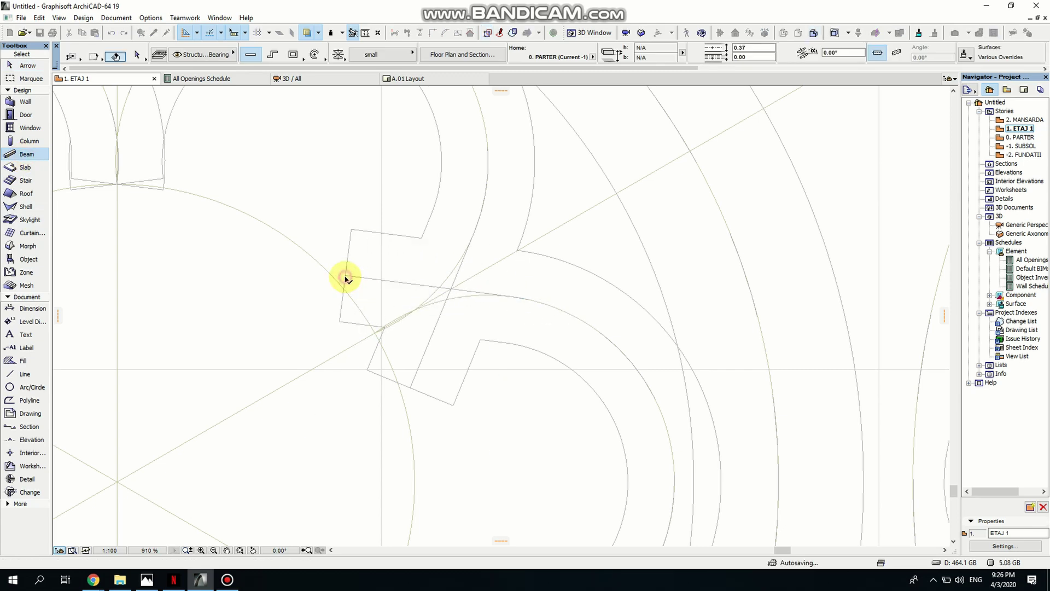
middle_drag(528, 307, 482, 345)
key(Escape)
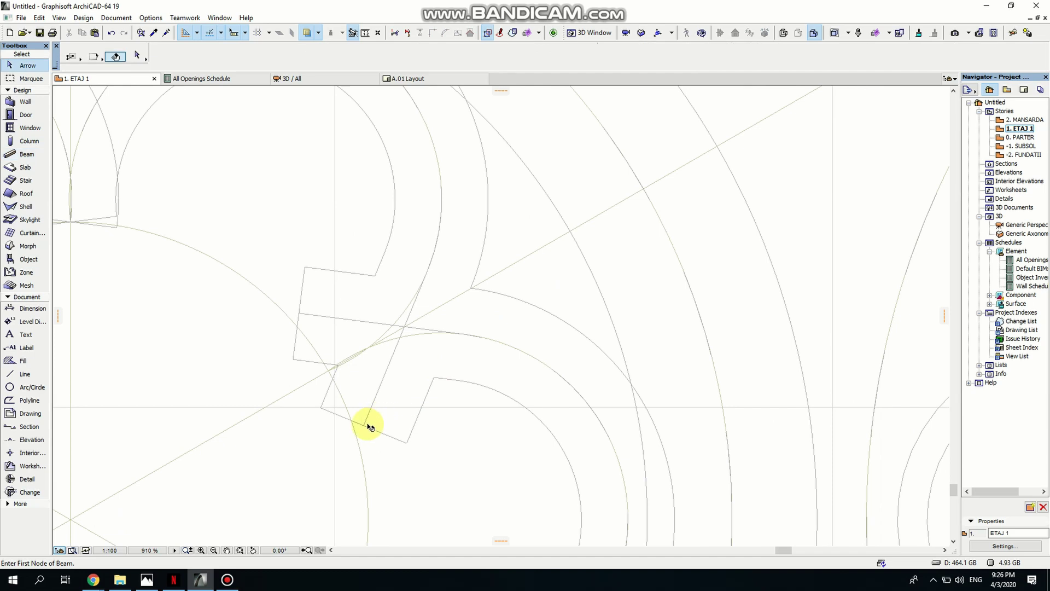
- Shorten both straight cusp beams by stretching their free ends back until their inner corners meet near the diagonal axis
click(364, 425)
click(364, 425)
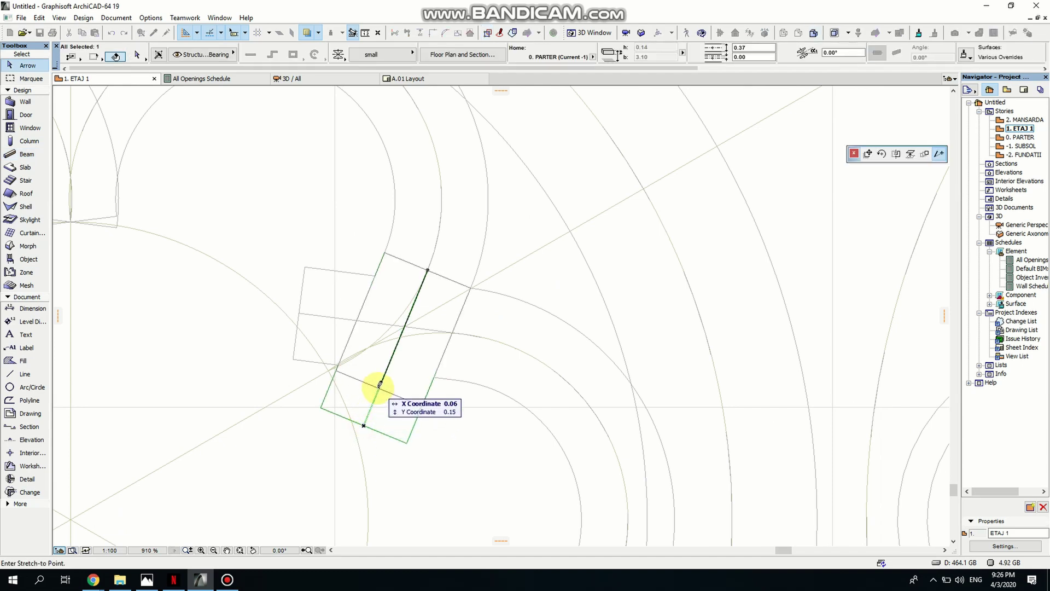
click(380, 384)
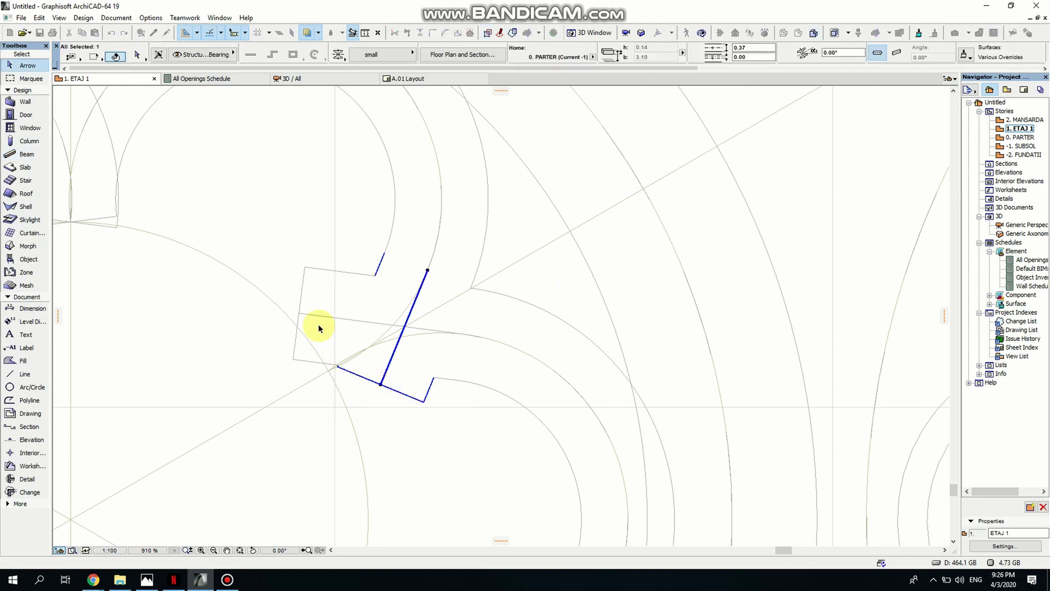
click(314, 317)
click(299, 315)
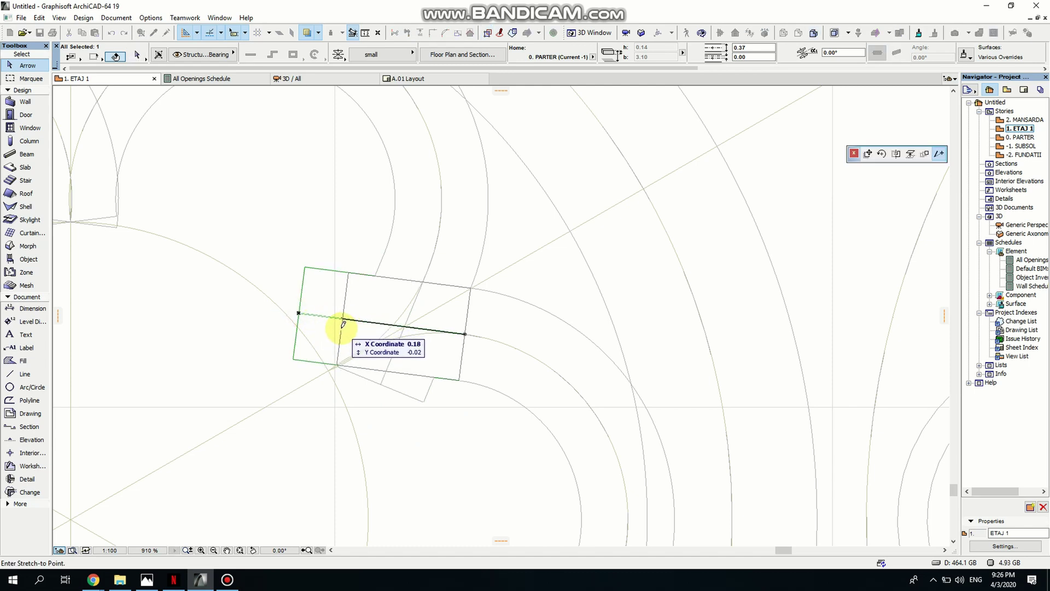
click(343, 323)
click(350, 410)
- Fine-tune the free ends of both straight beams so their corners coincide on the diagonal axis, and show the generic 3D perspective
scroll(351, 368, up, 5)
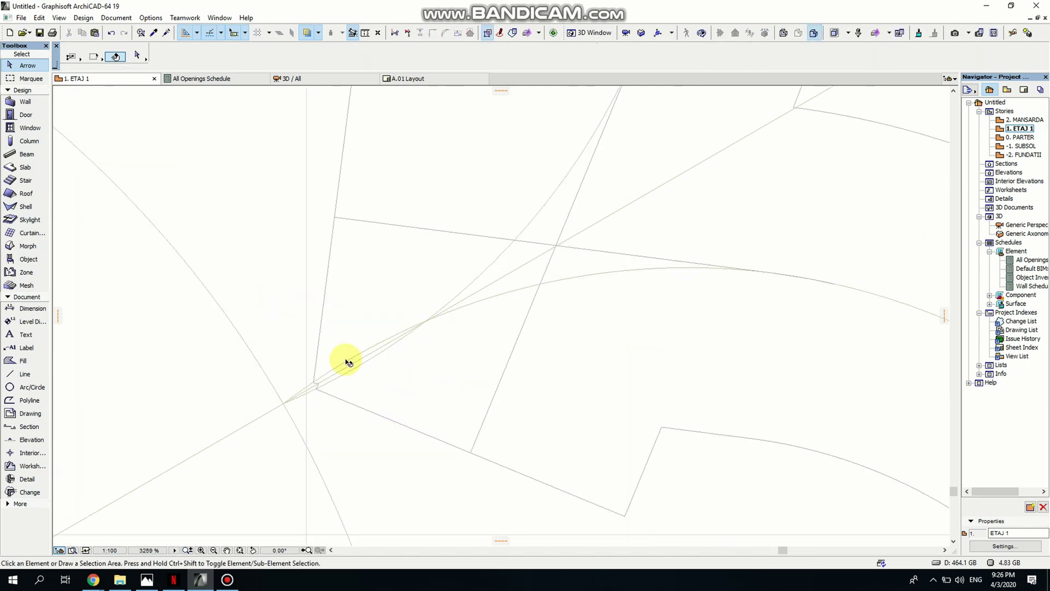
click(360, 293)
click(335, 216)
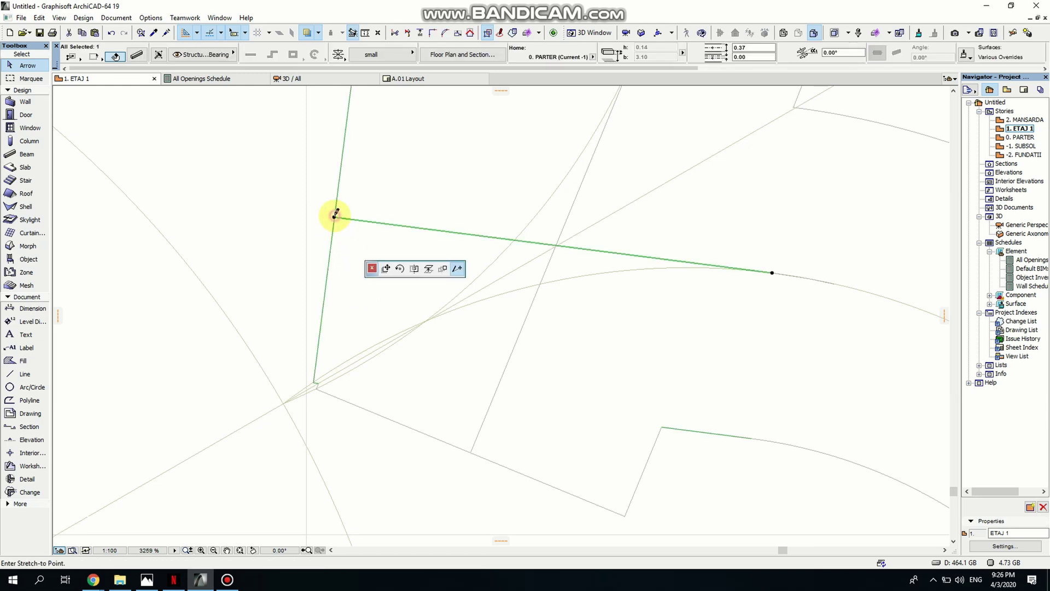
key(Escape)
click(485, 445)
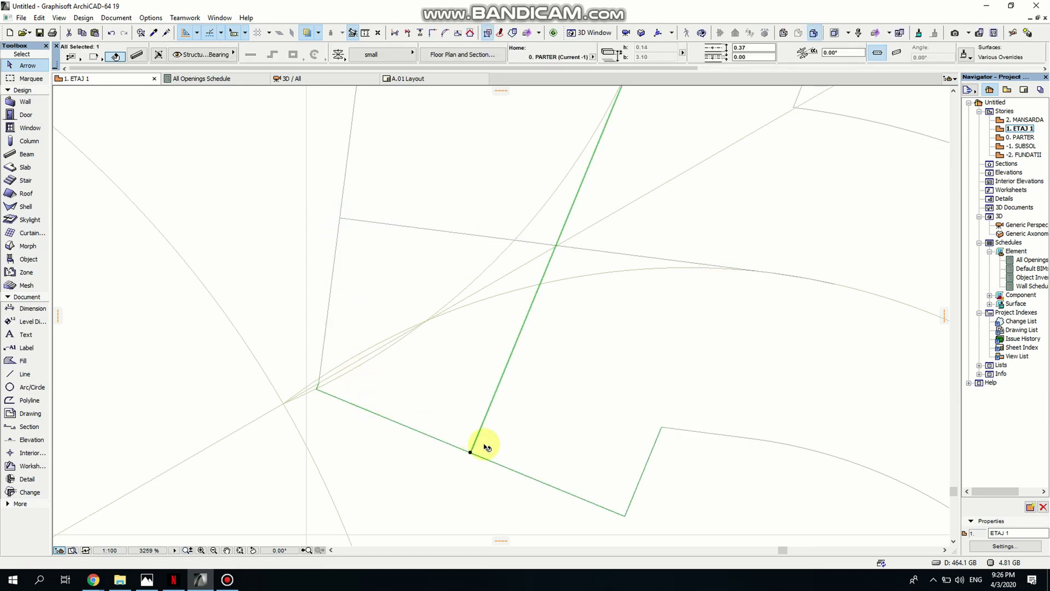
click(470, 452)
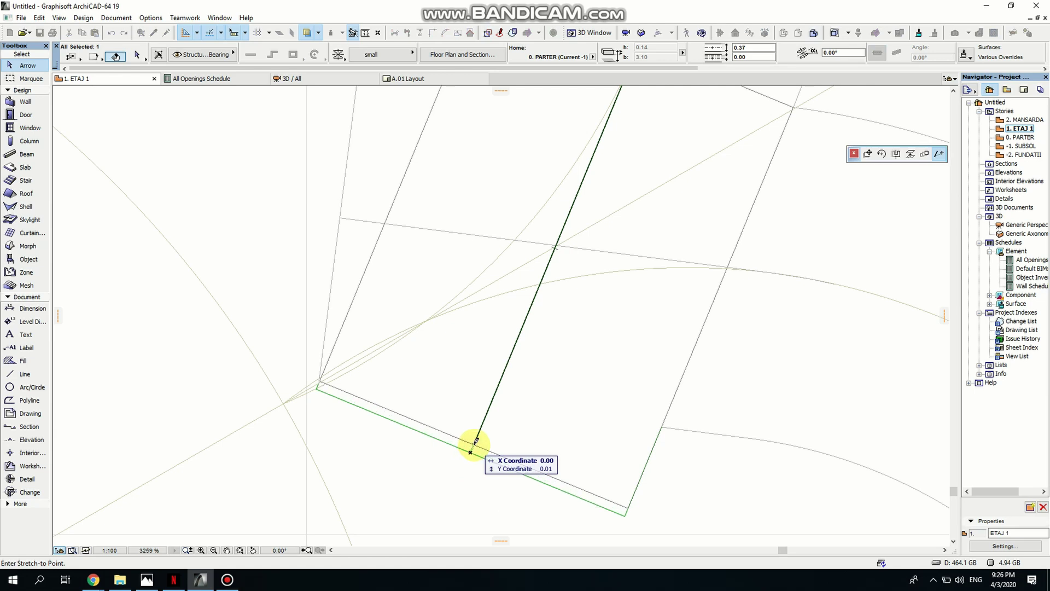
click(472, 443)
click(680, 393)
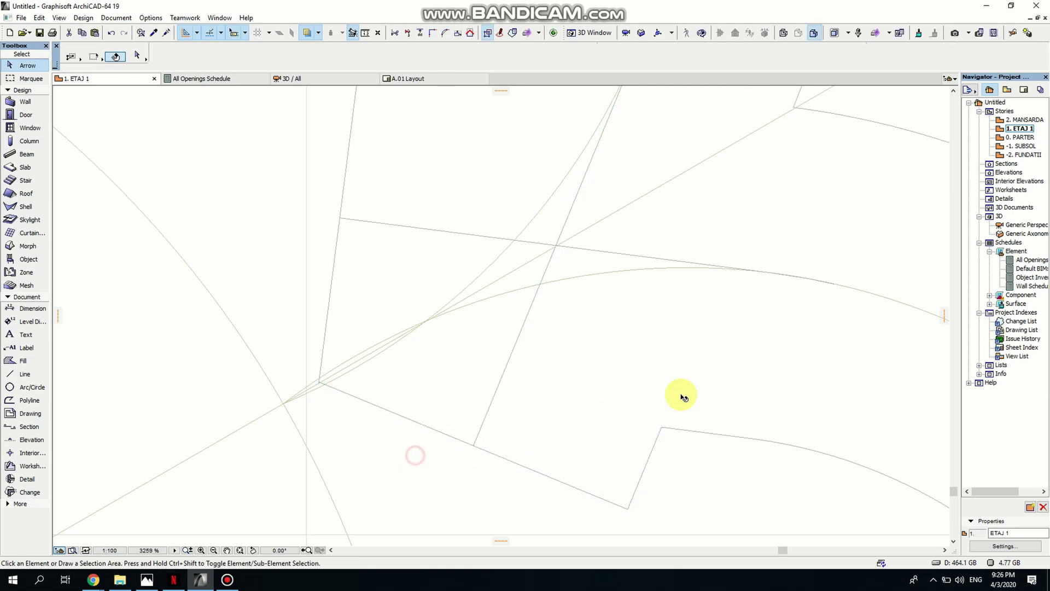
double_click(1031, 227)
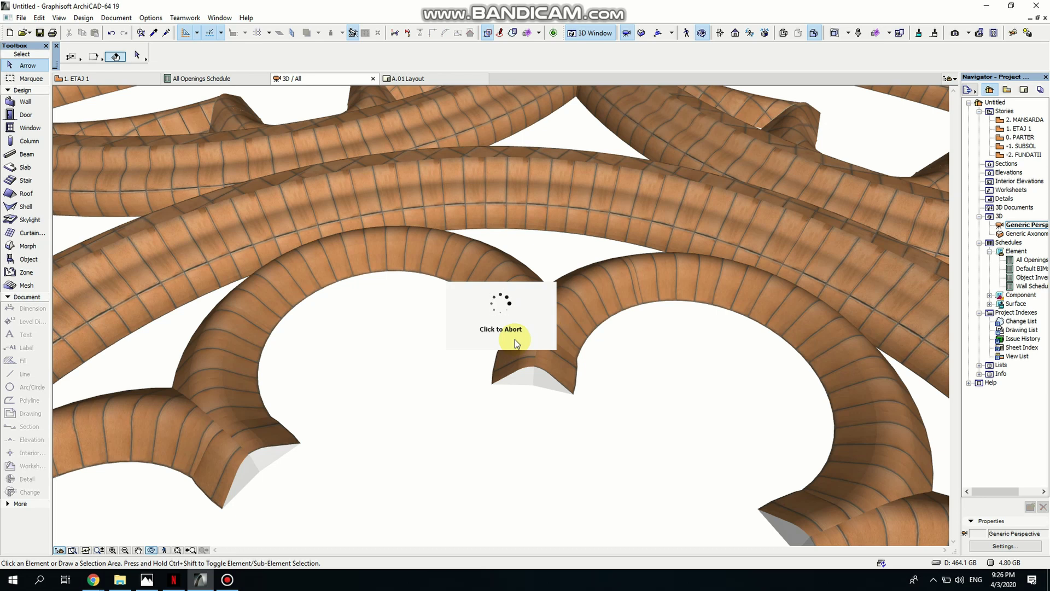
- Examine in 3D how the two straight "small" cusp beams cross and where their inner corners meet
scroll(570, 338, up, 5)
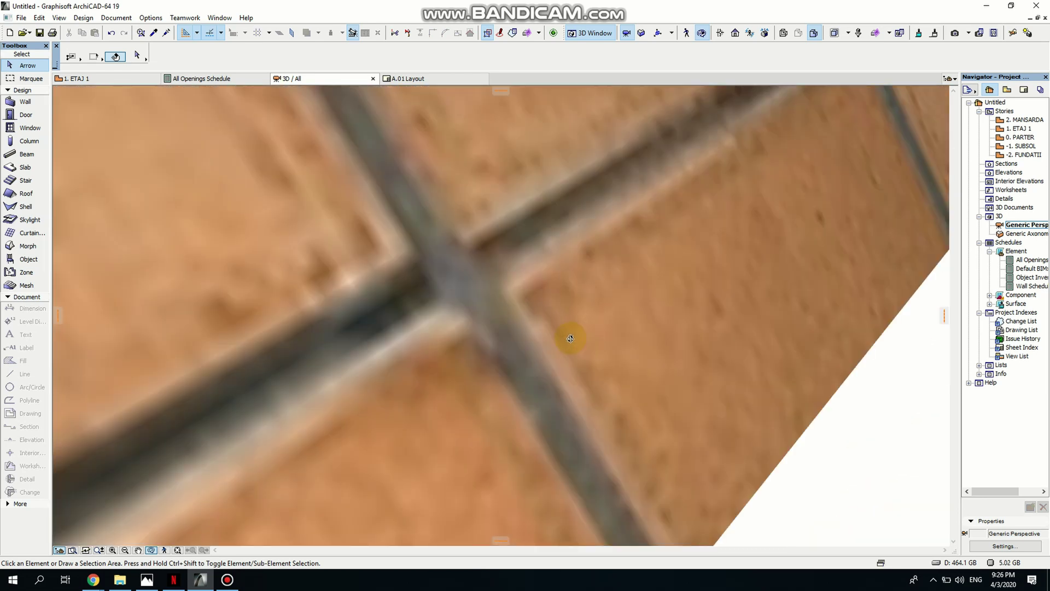
scroll(569, 337, down, 5)
drag(568, 341, 494, 382)
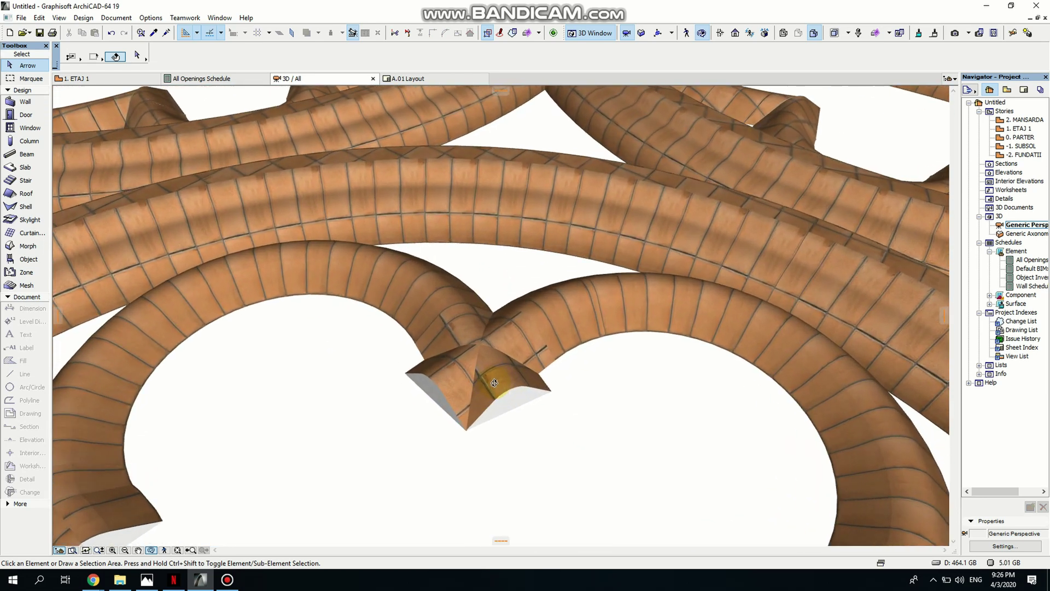
click(506, 337)
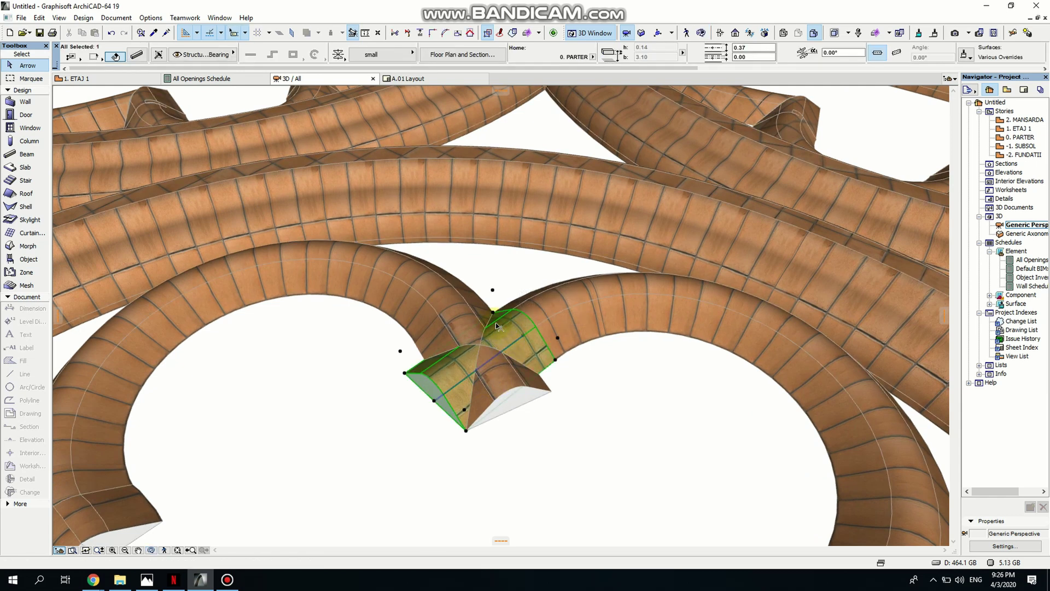
click(458, 441)
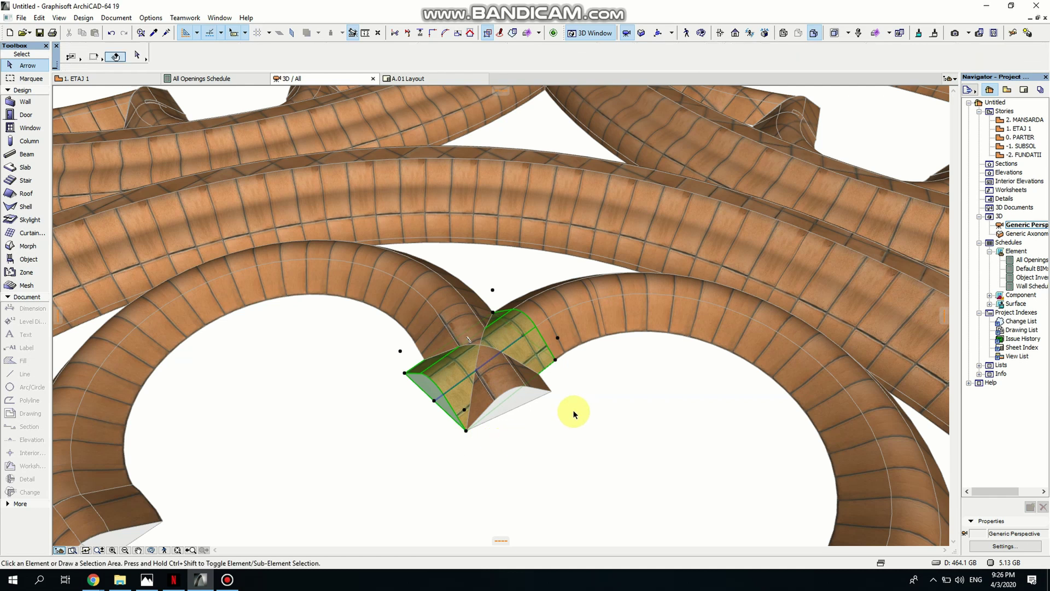
- On the ETAJ 1 plan, draw a triangular fill from the foils' outer junction to the cusp beams' shared corner, covering the side below the diagonal axis
double_click(1023, 132)
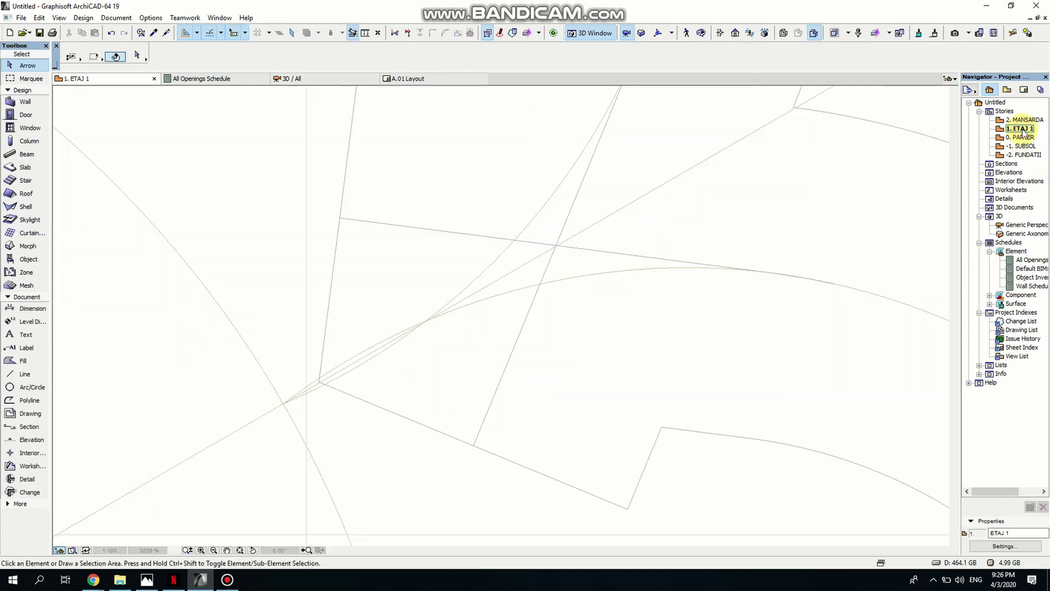
scroll(542, 312, up, 5)
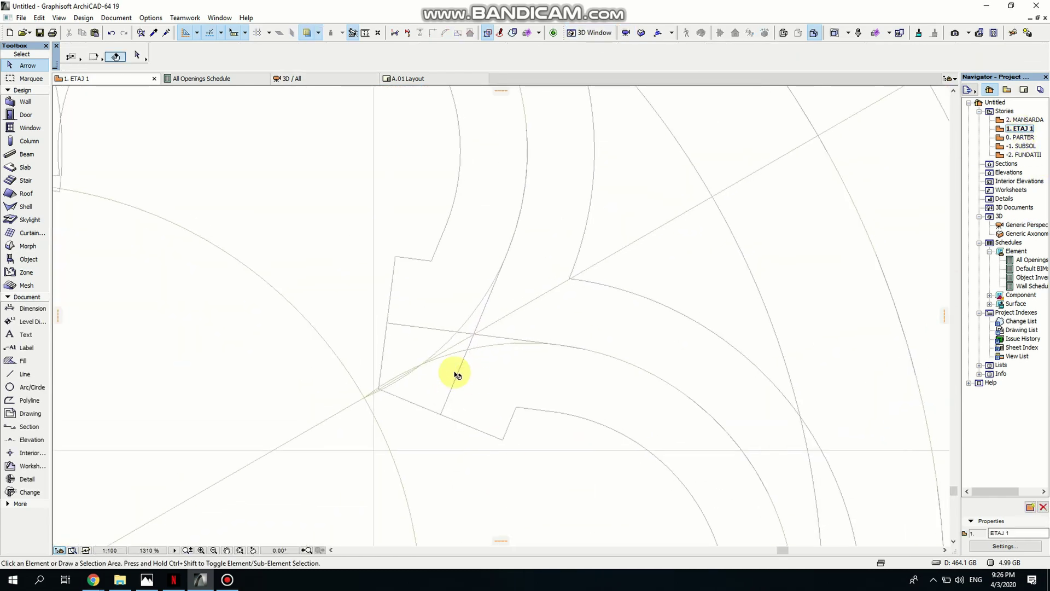
click(497, 258)
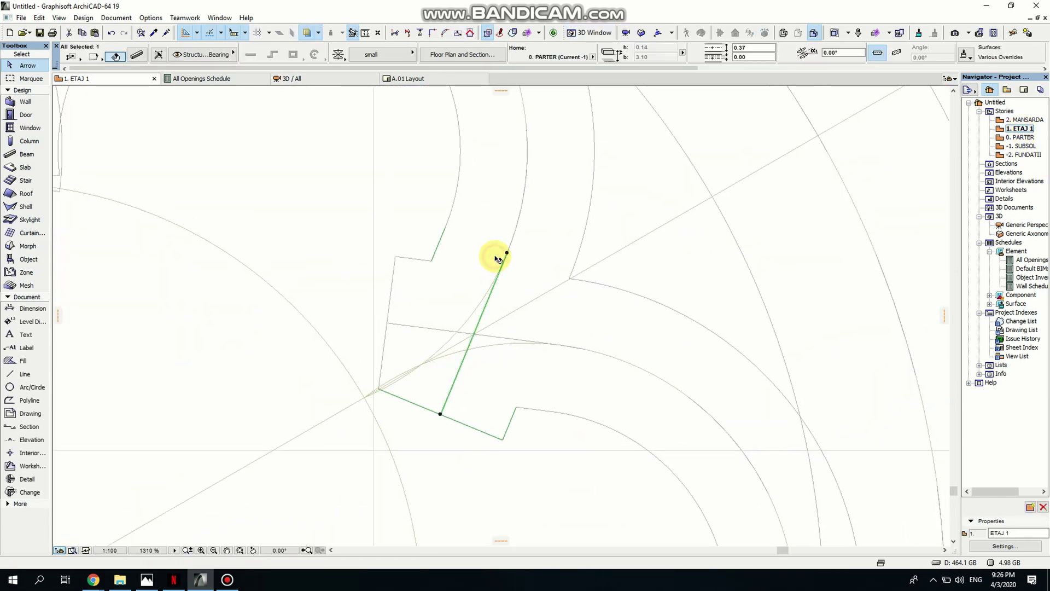
click(21, 364)
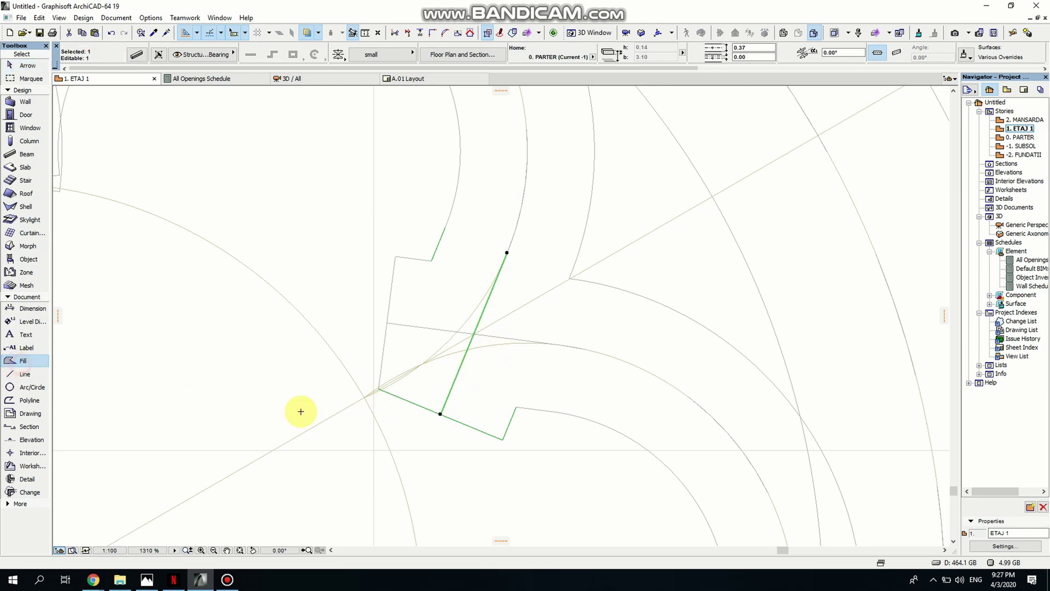
click(570, 275)
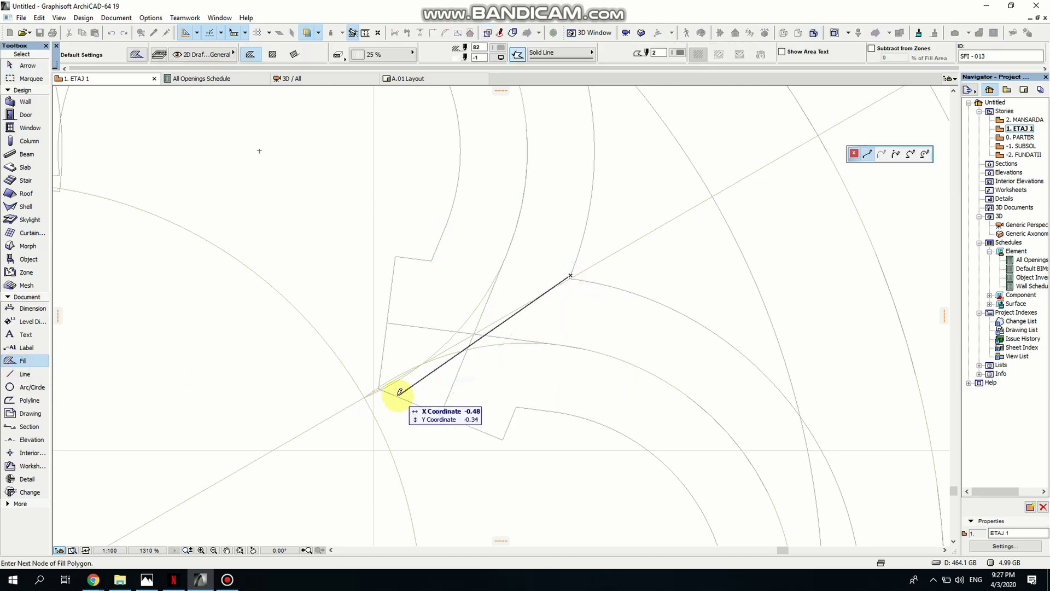
click(378, 387)
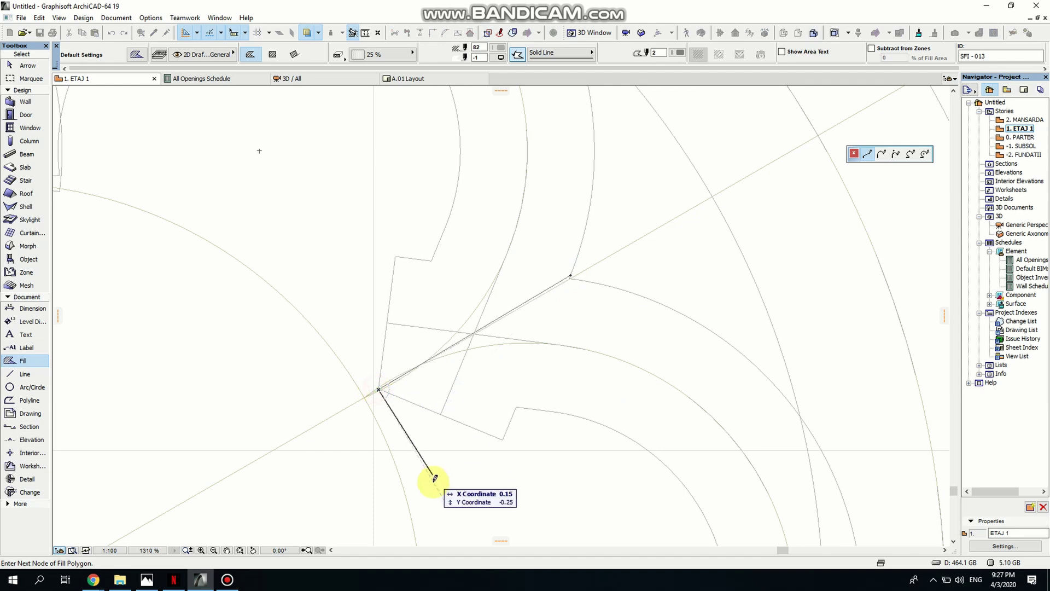
click(520, 524)
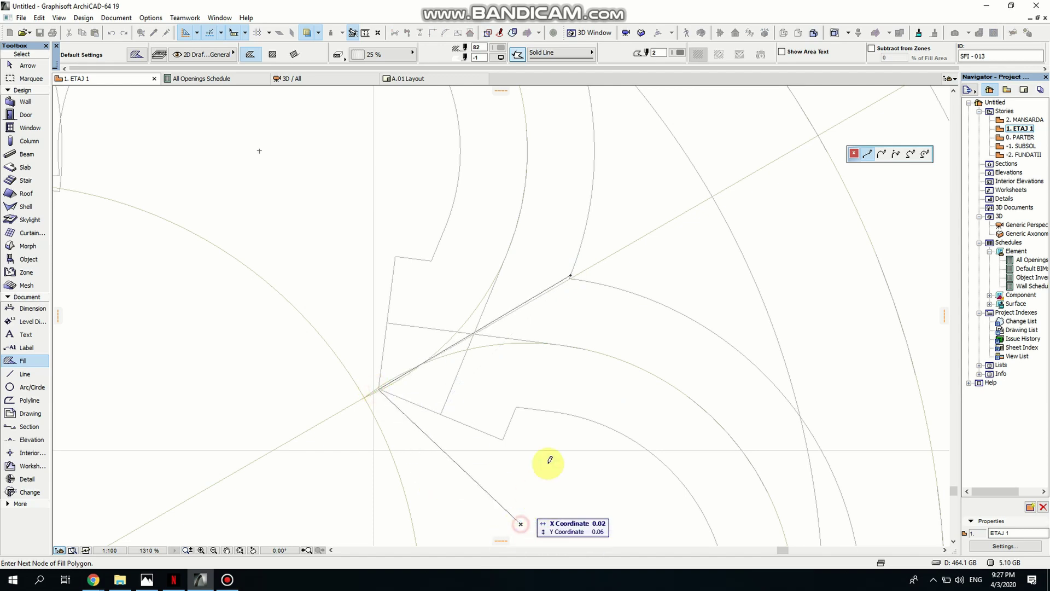
click(570, 275)
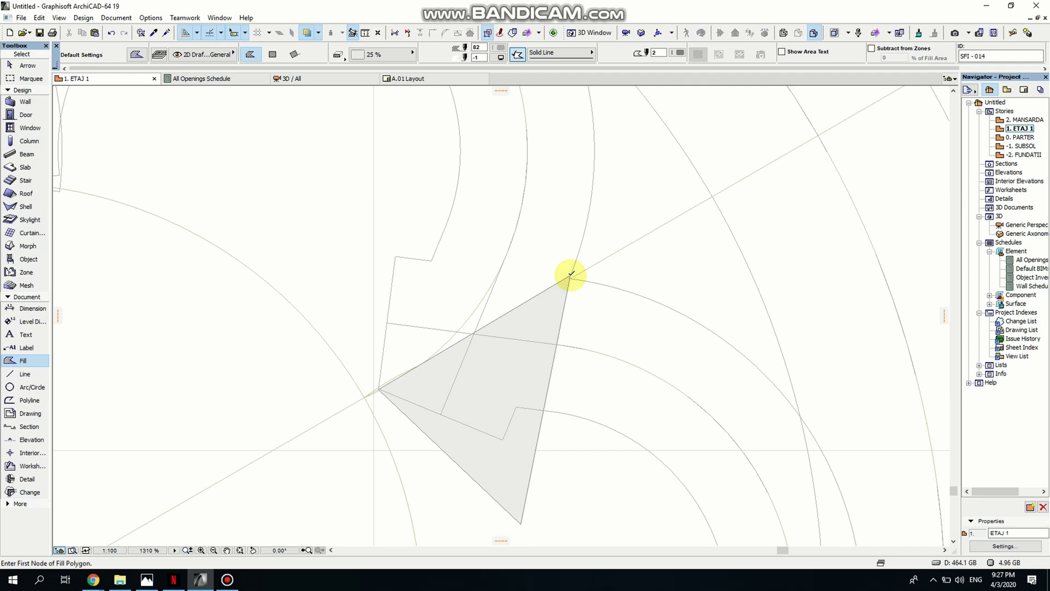
- Draw a second triangular fill on the opposite side of the diagonal axis, sharing the first triangle's edge along the axis
click(570, 275)
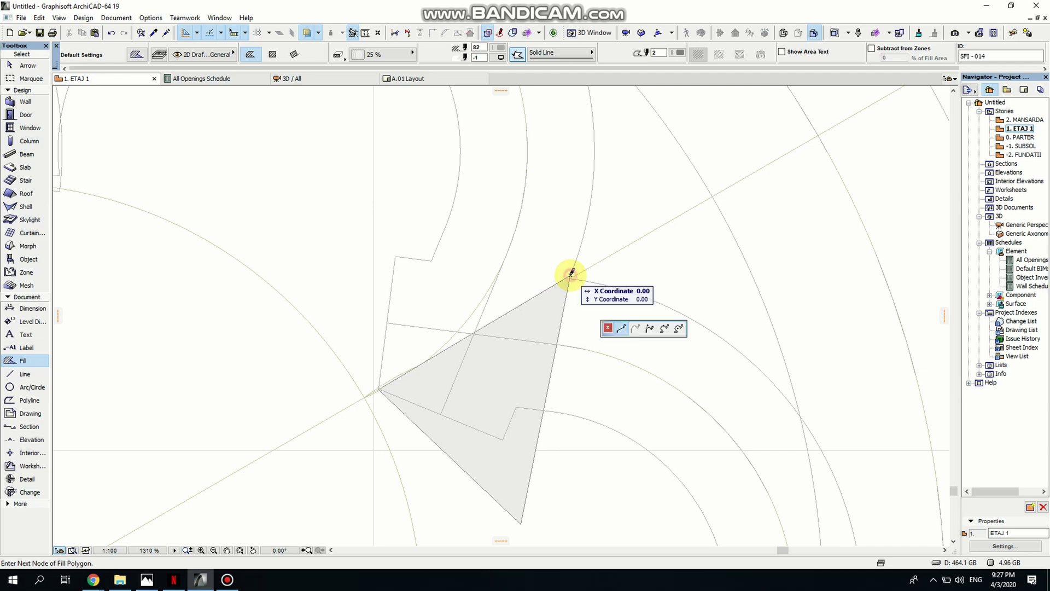
click(274, 220)
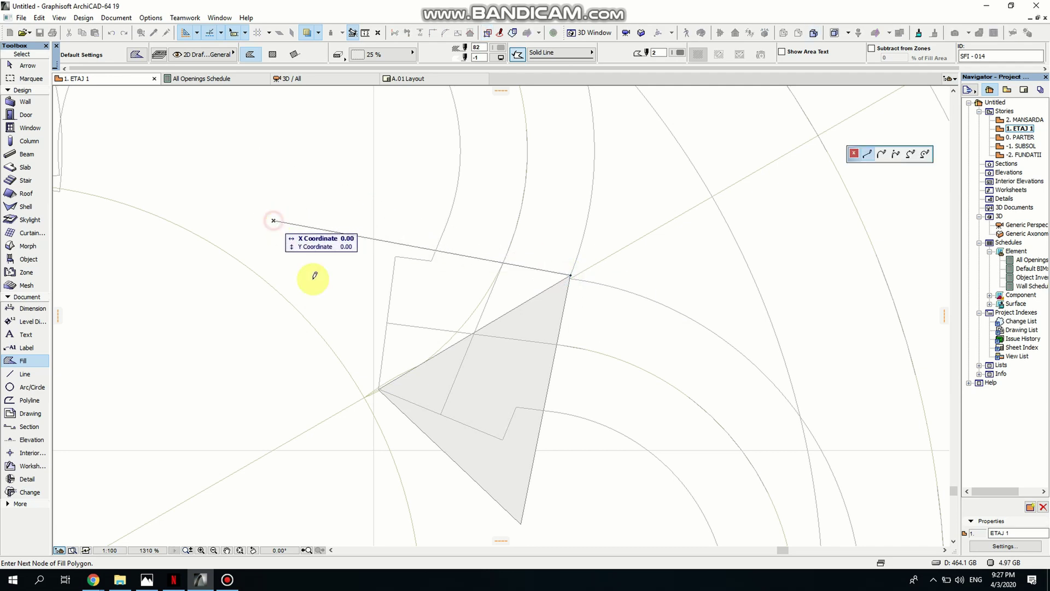
click(380, 386)
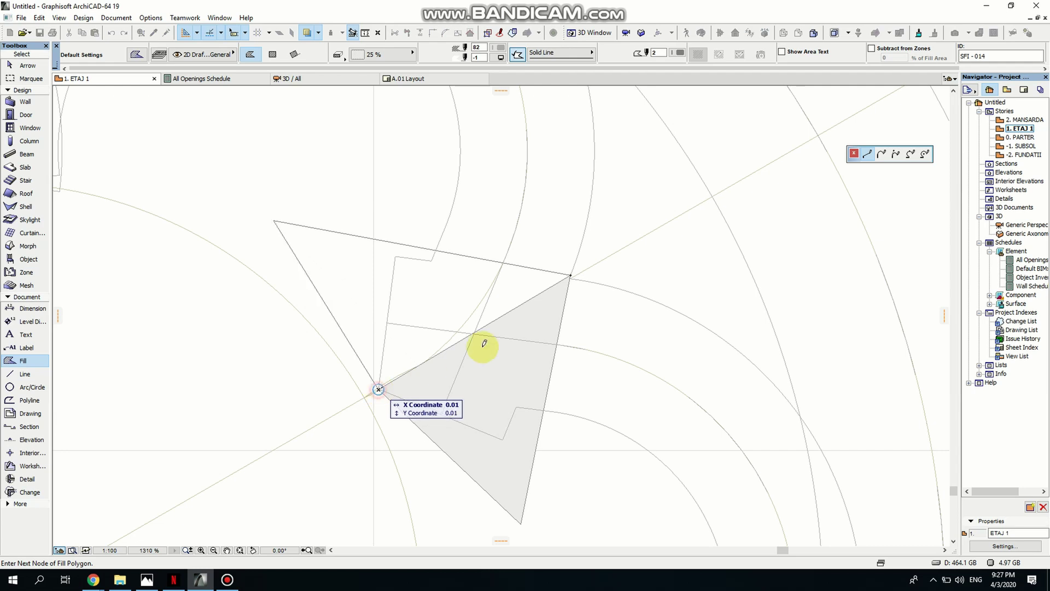
click(569, 276)
key(Escape)
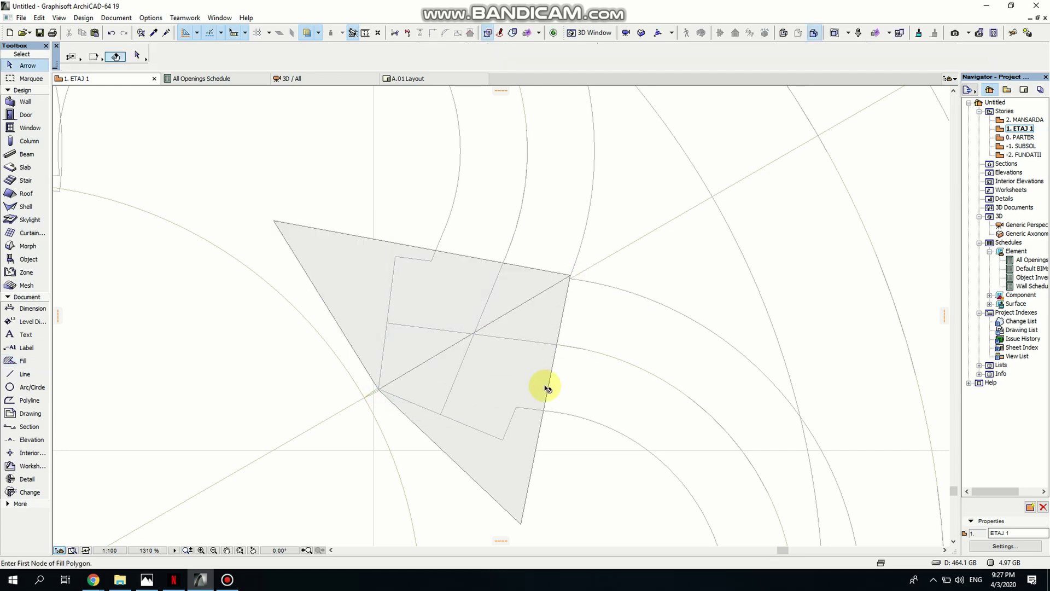
- Create a 0.30 thick concrete slab from the triangular fill below the diagonal axis, and show the generic 3D perspective
click(538, 372)
click(520, 479)
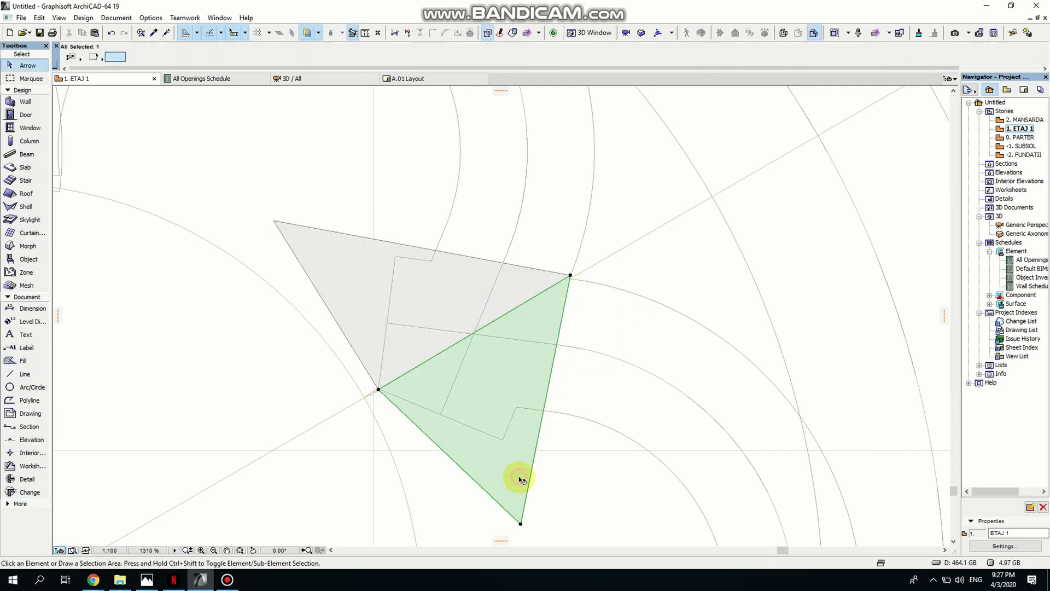
click(14, 167)
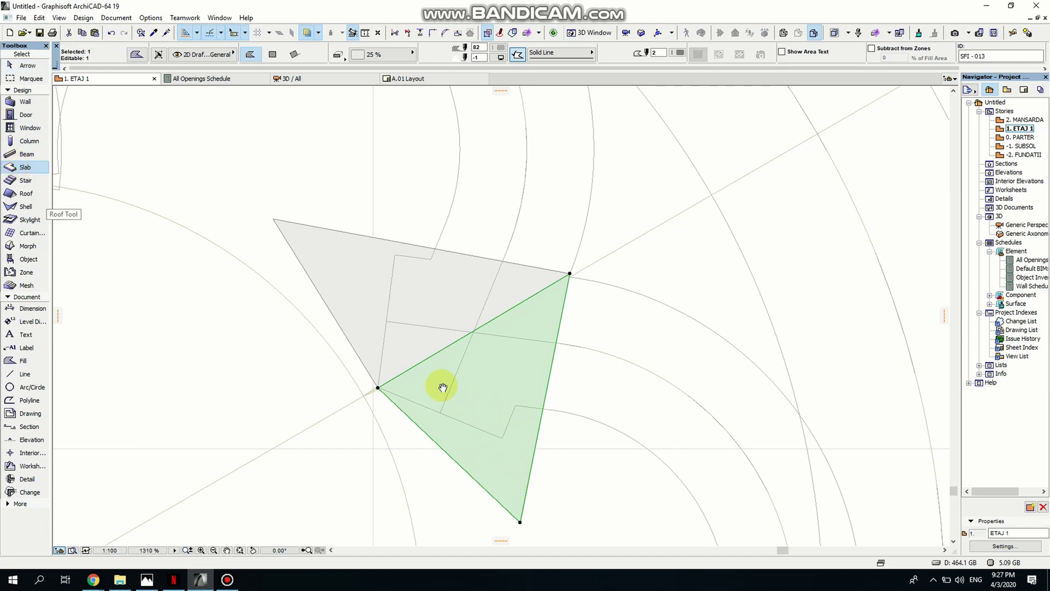
middle_drag(440, 382, 366, 316)
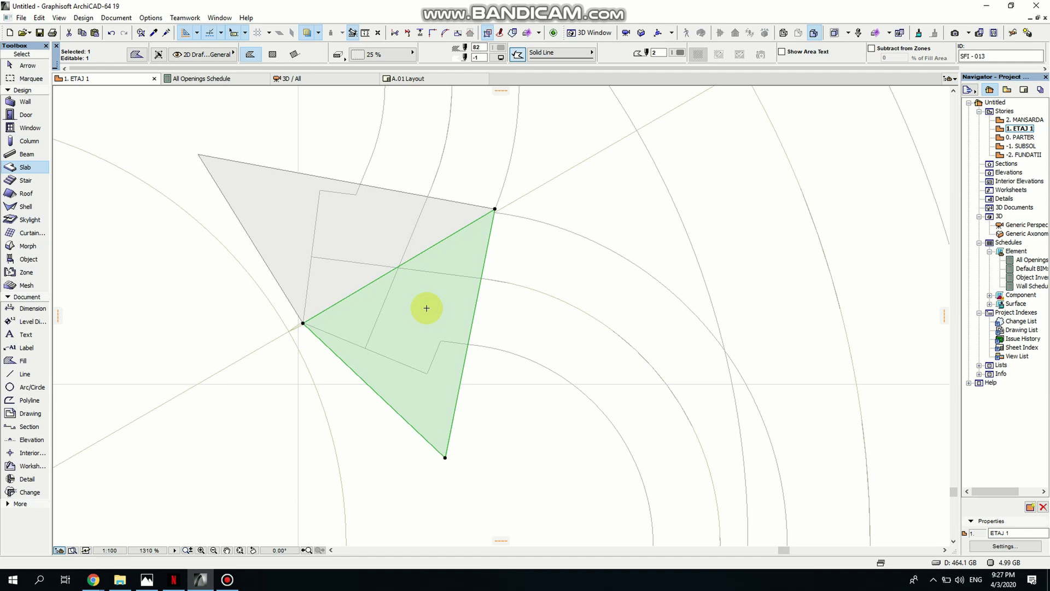
double_click(1018, 233)
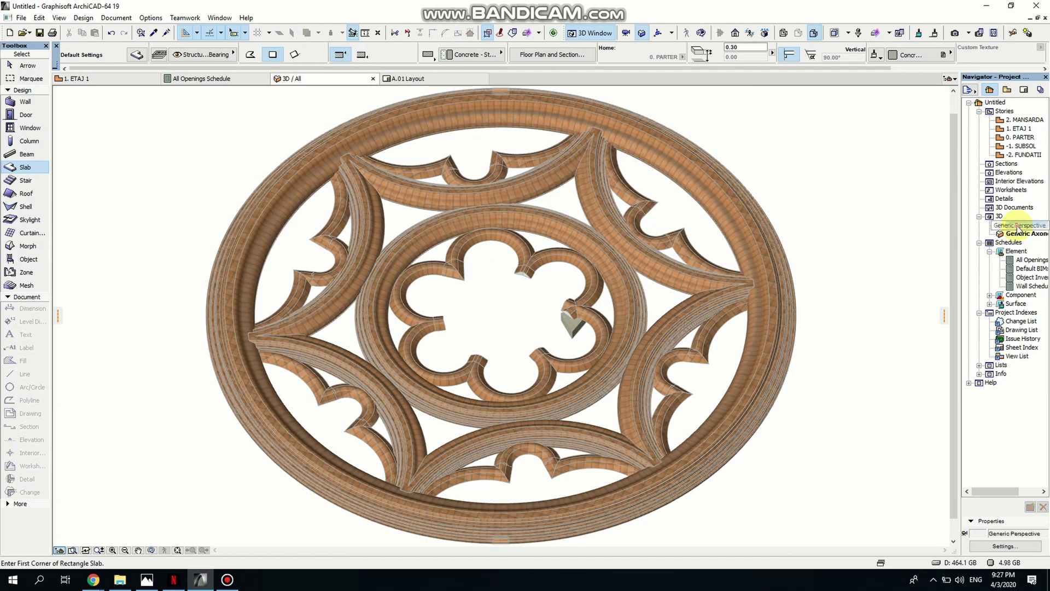
double_click(1018, 225)
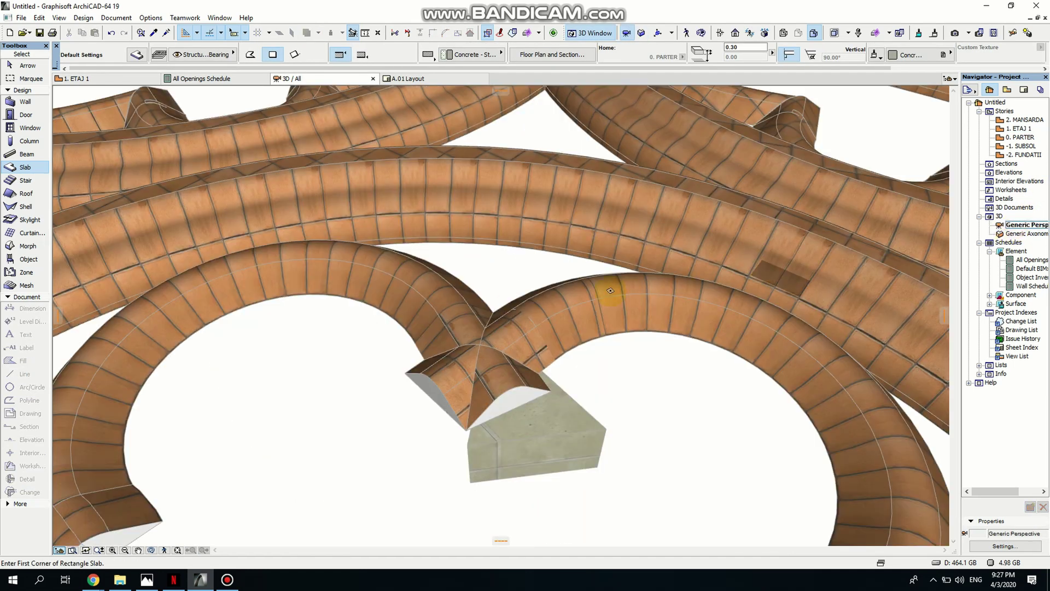
- Raise the triangular slab vertically to an elevation of 0.33 so that it passes through the cusp beams
scroll(481, 405, up, 2)
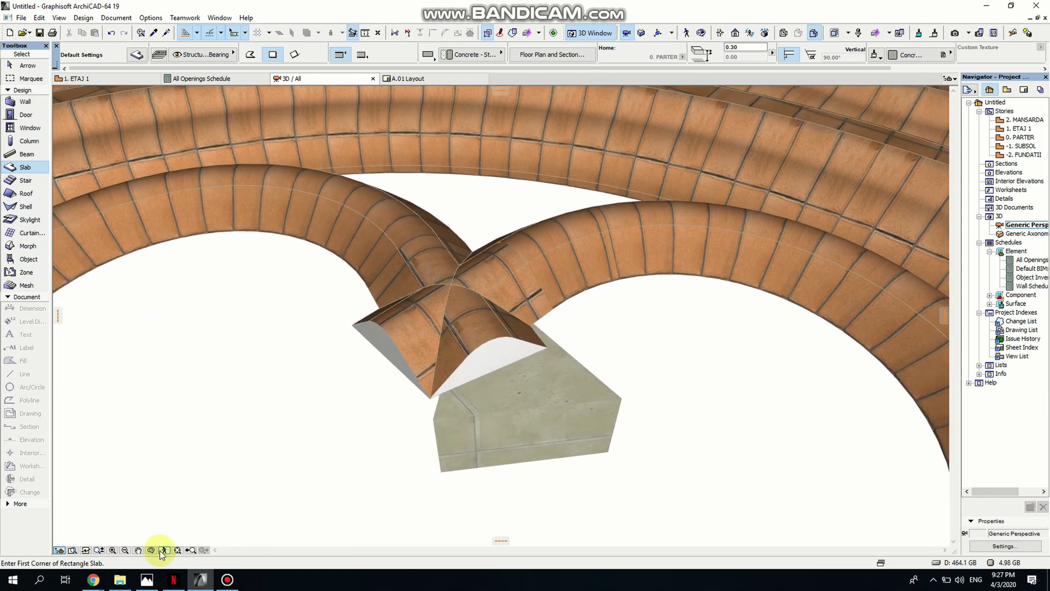
click(152, 550)
drag(443, 492, 496, 453)
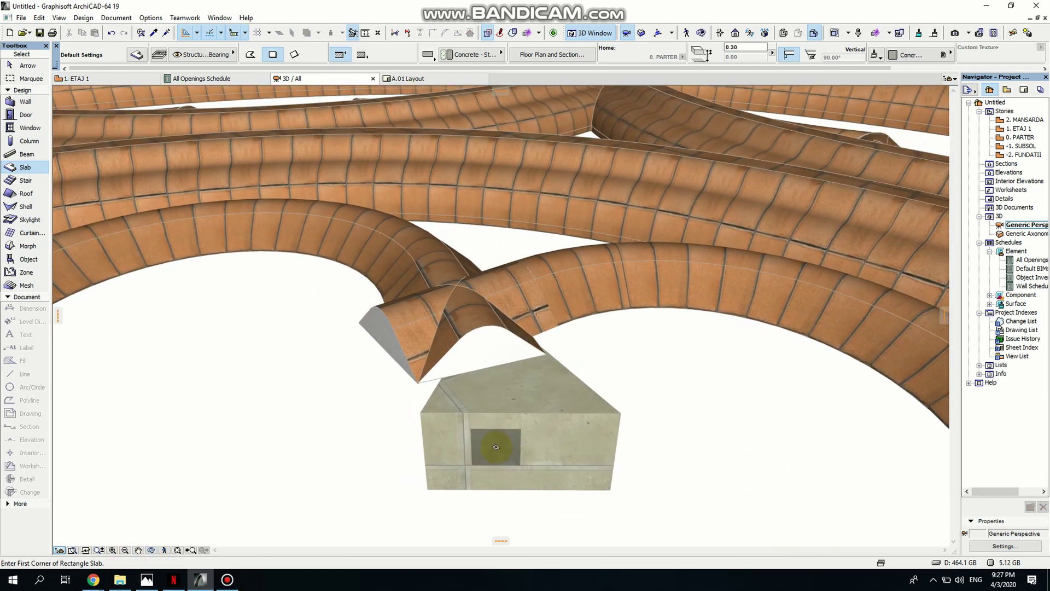
key(Escape)
click(494, 431)
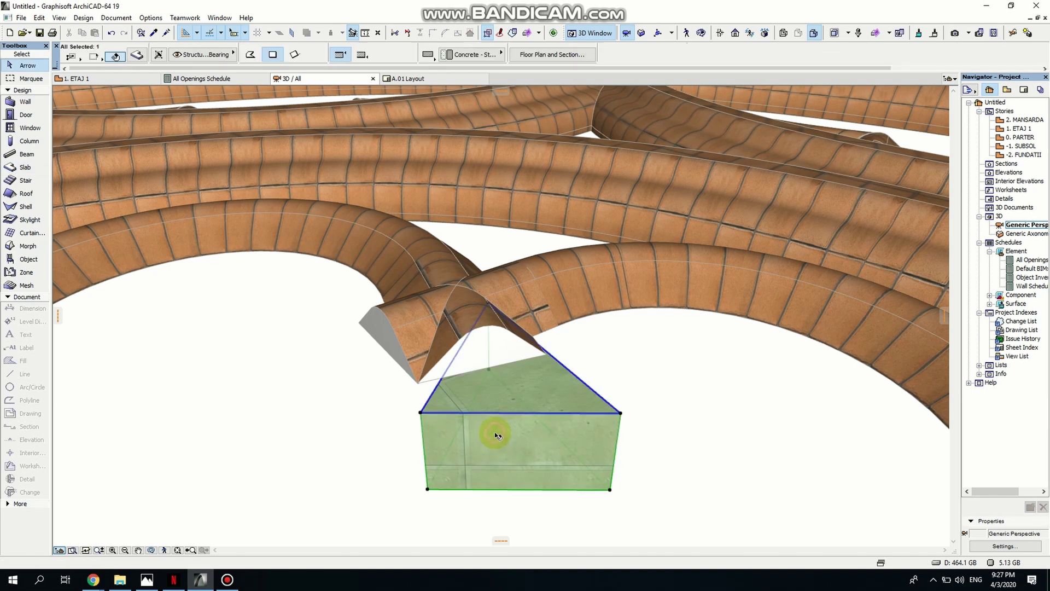
click(427, 488)
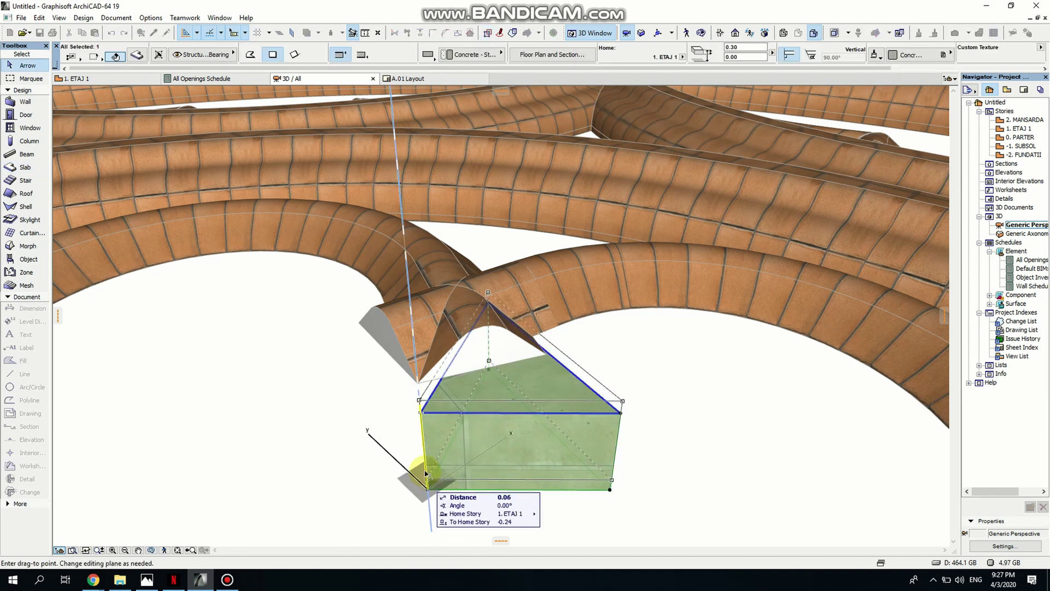
click(410, 412)
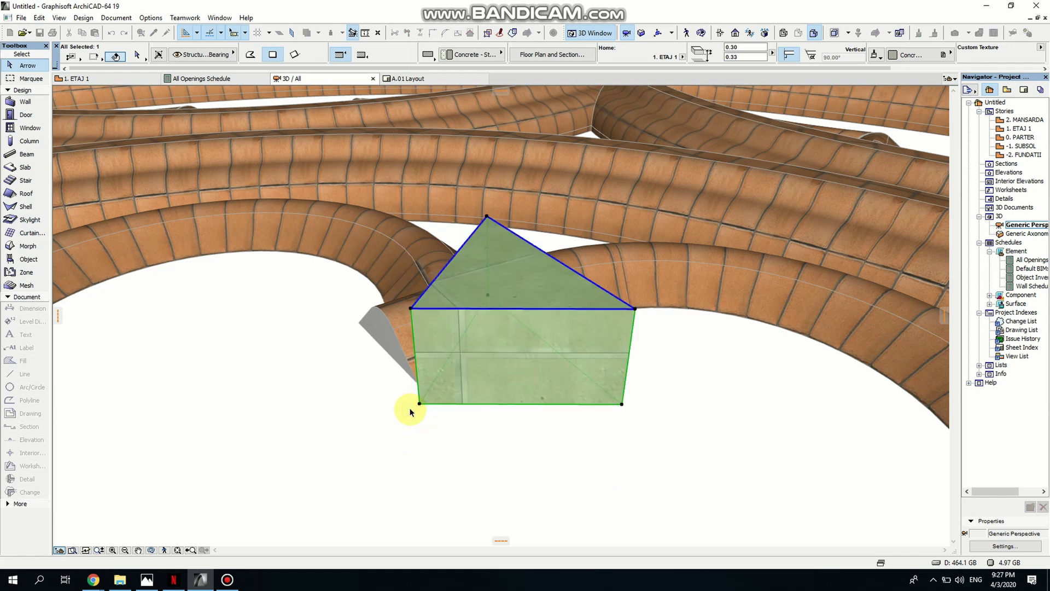
- Convert the raised triangular slab over the cusp to a morph
click(152, 549)
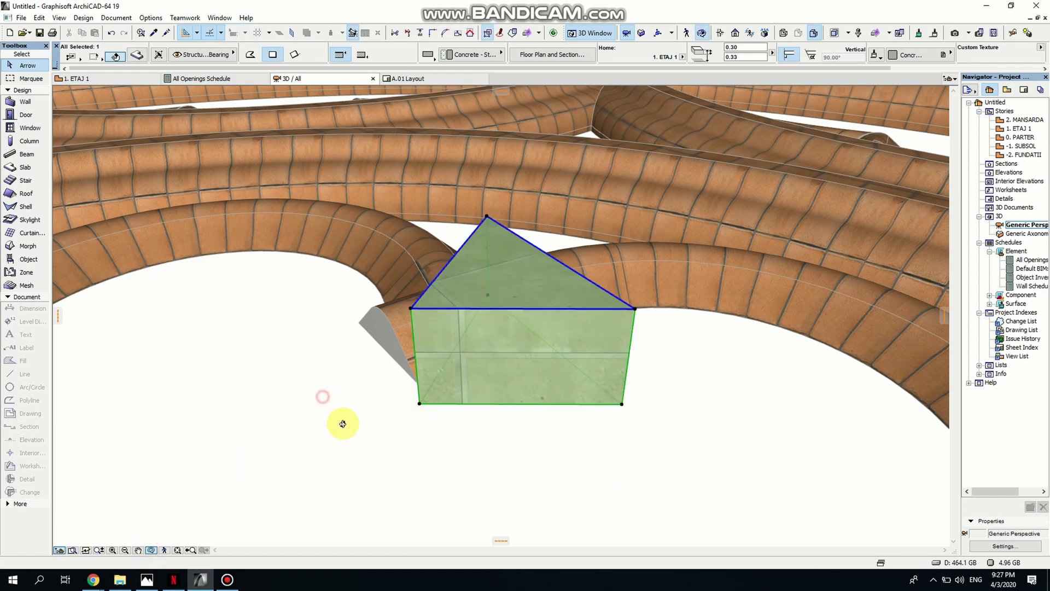
drag(342, 422, 423, 341)
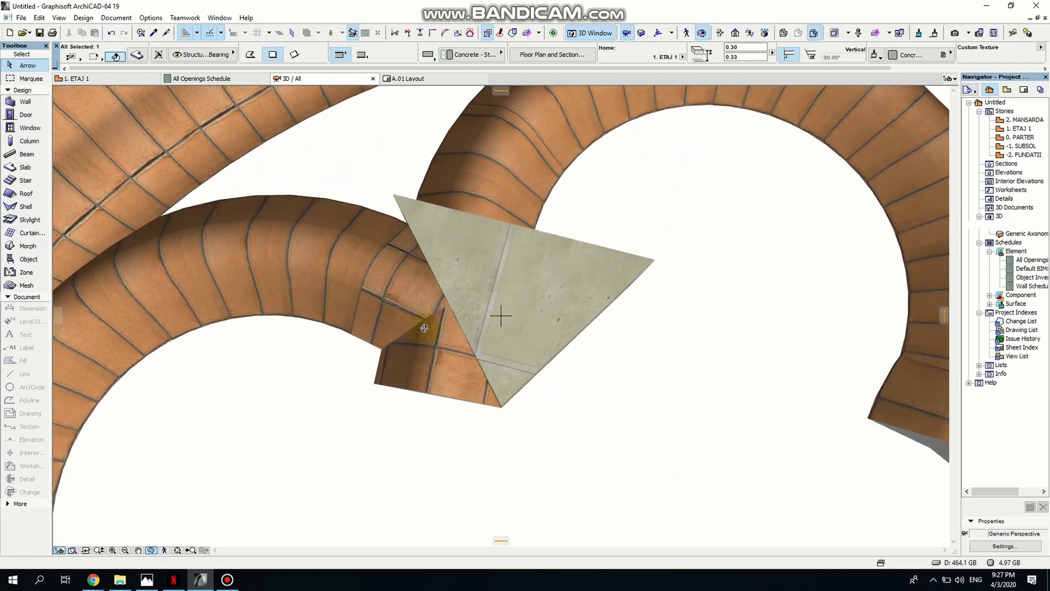
key(Escape)
key(Escape)
click(411, 284)
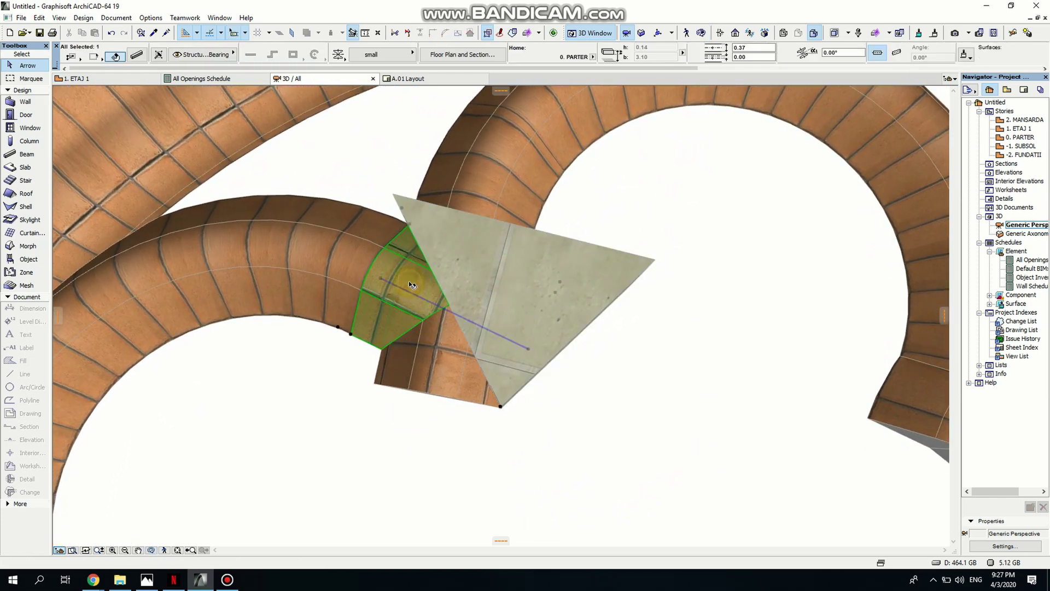
click(550, 271)
click(582, 273)
right_click(586, 274)
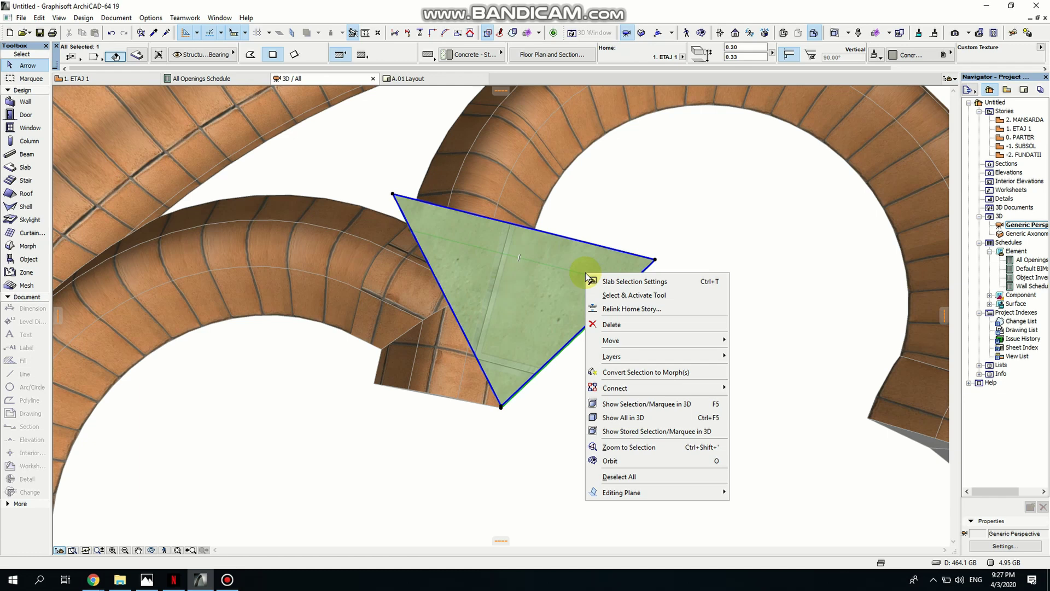
click(684, 372)
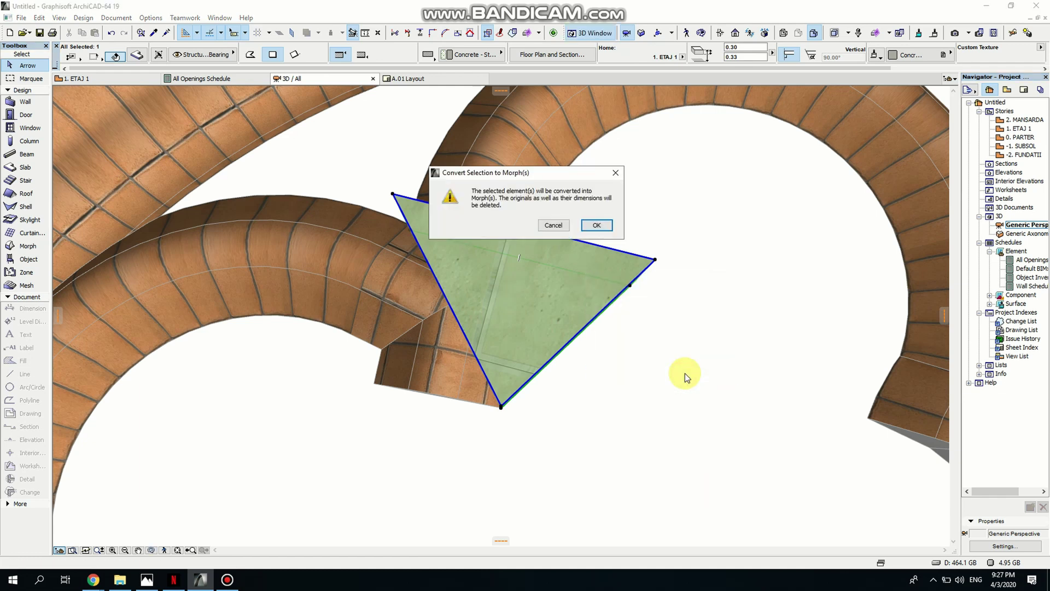
click(601, 292)
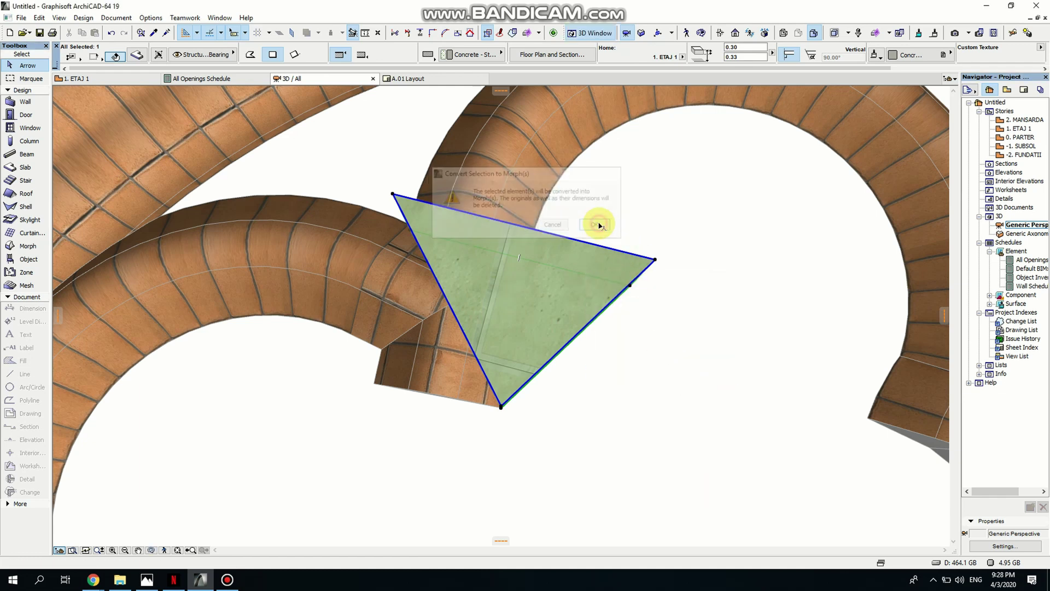
- Convert the straight cusp beam running under the triangular morph, on the left lobe's side, to a morph
click(395, 297)
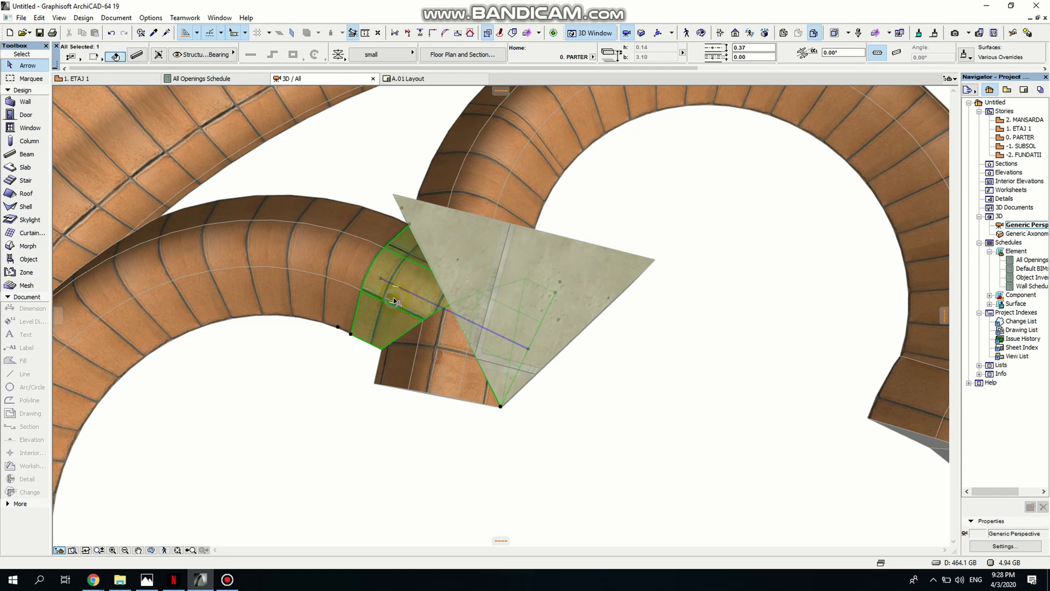
right_click(395, 300)
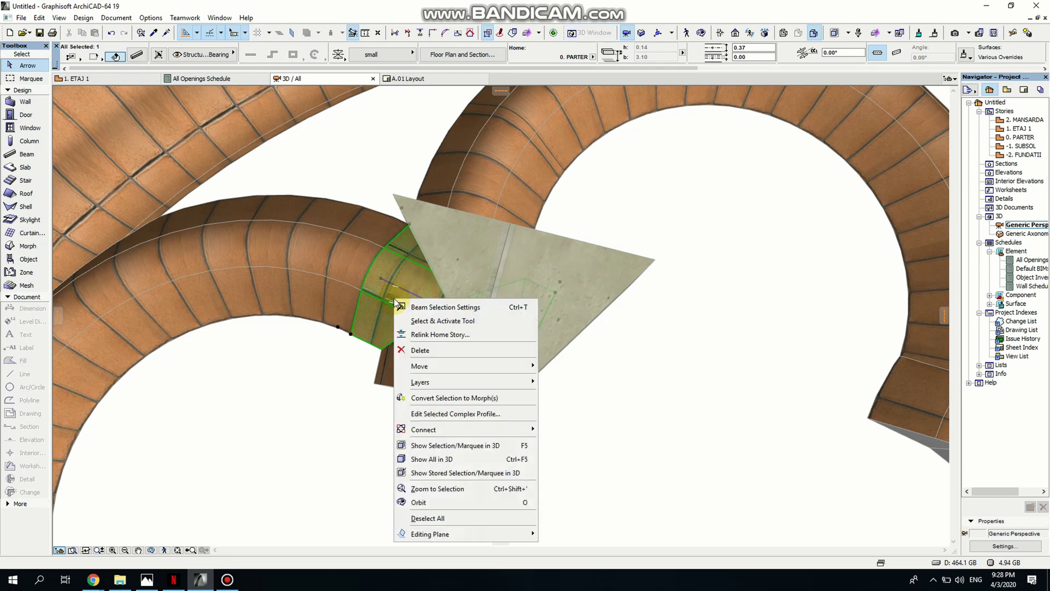
click(438, 397)
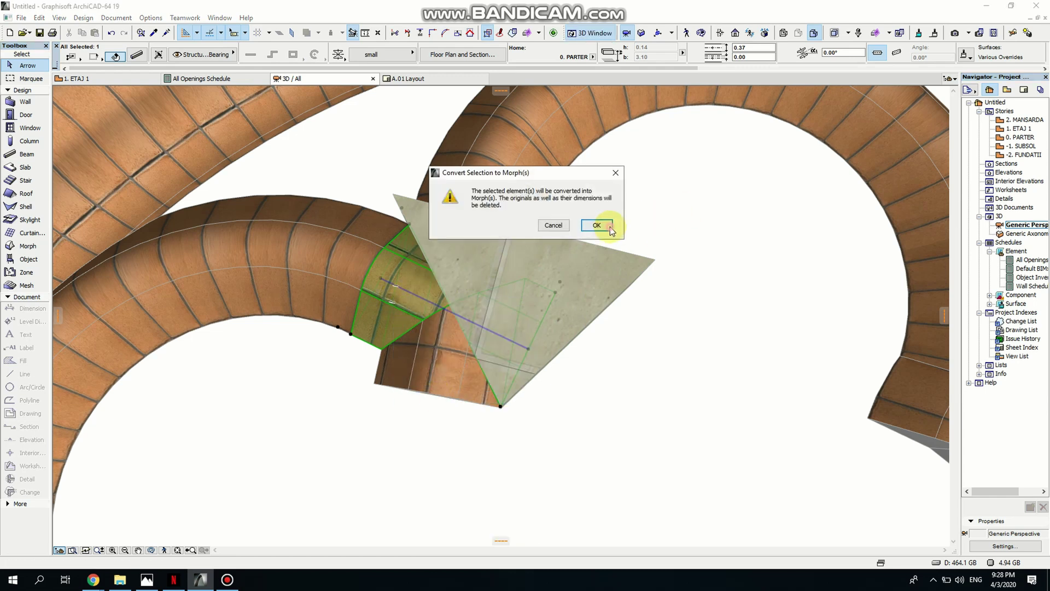
click(609, 228)
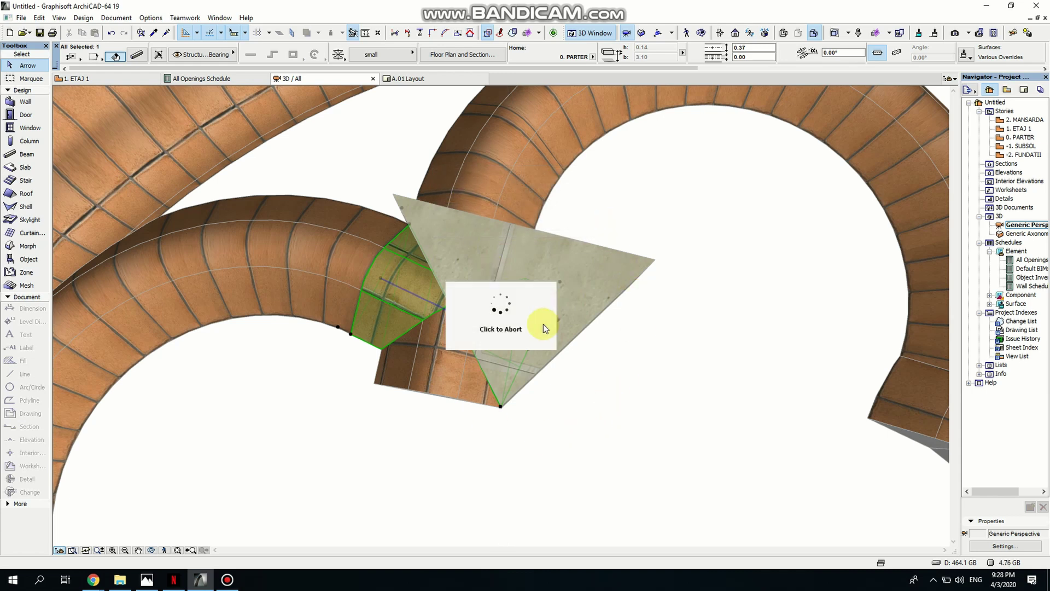
- Subtract the triangular concrete morph from the converted cusp morph with a Boolean operation, trimming it along the diagonal axis
click(617, 268)
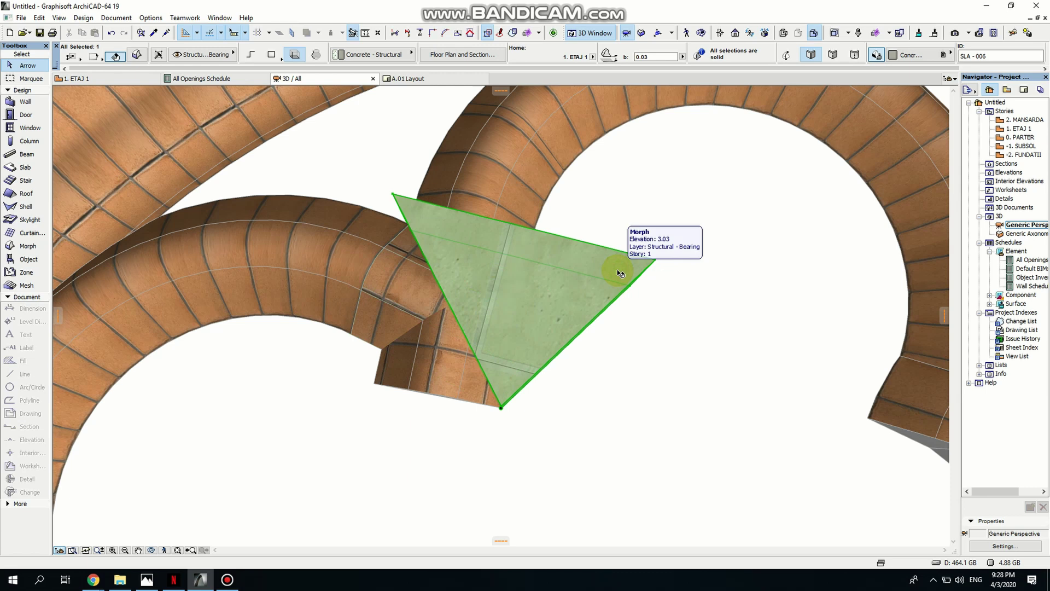
right_click(562, 270)
mouse_move(604, 399)
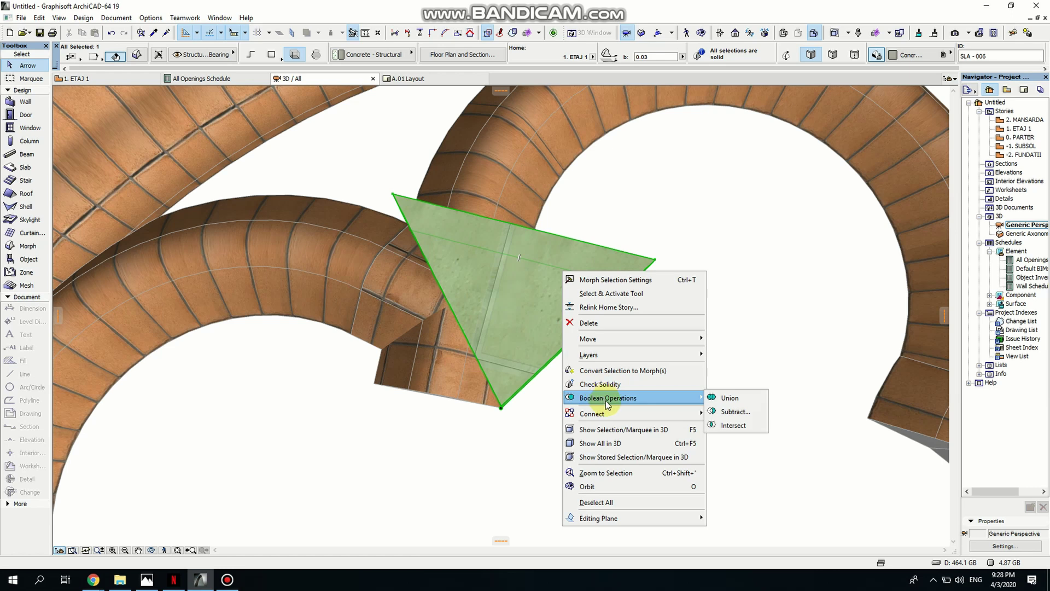
click(727, 416)
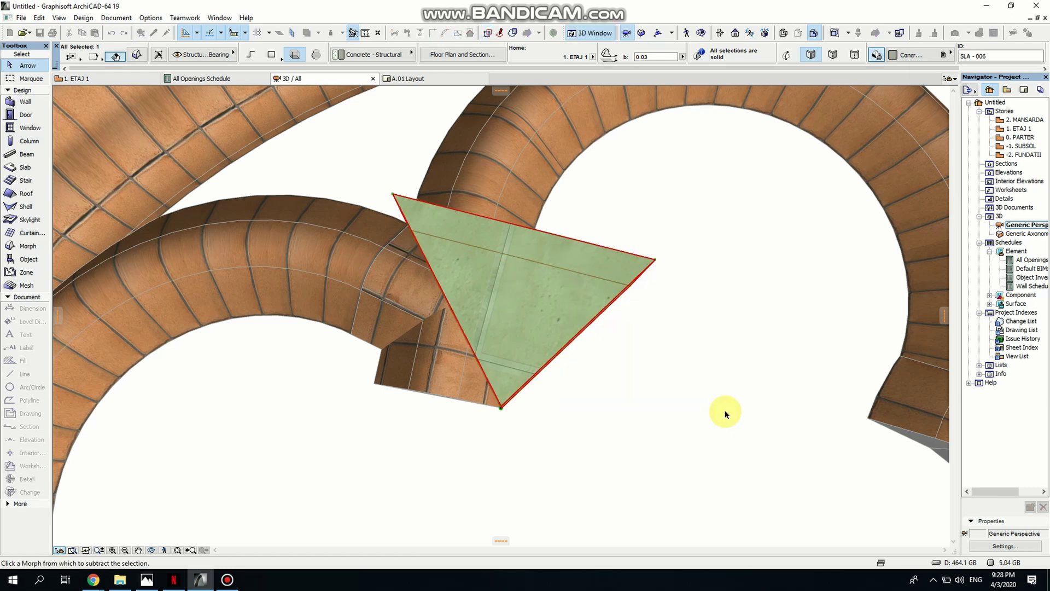
click(417, 287)
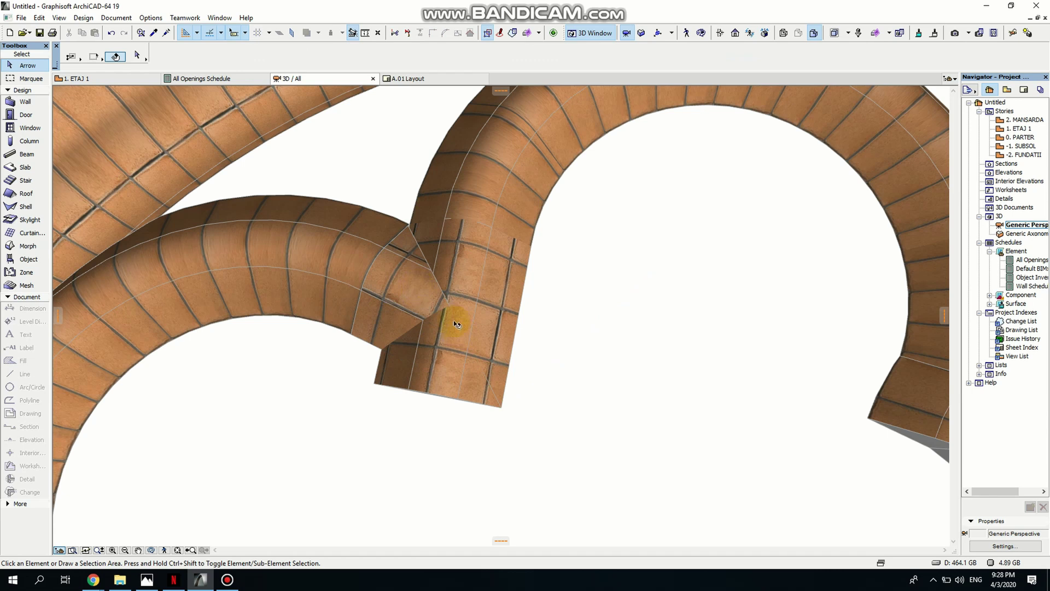
click(395, 257)
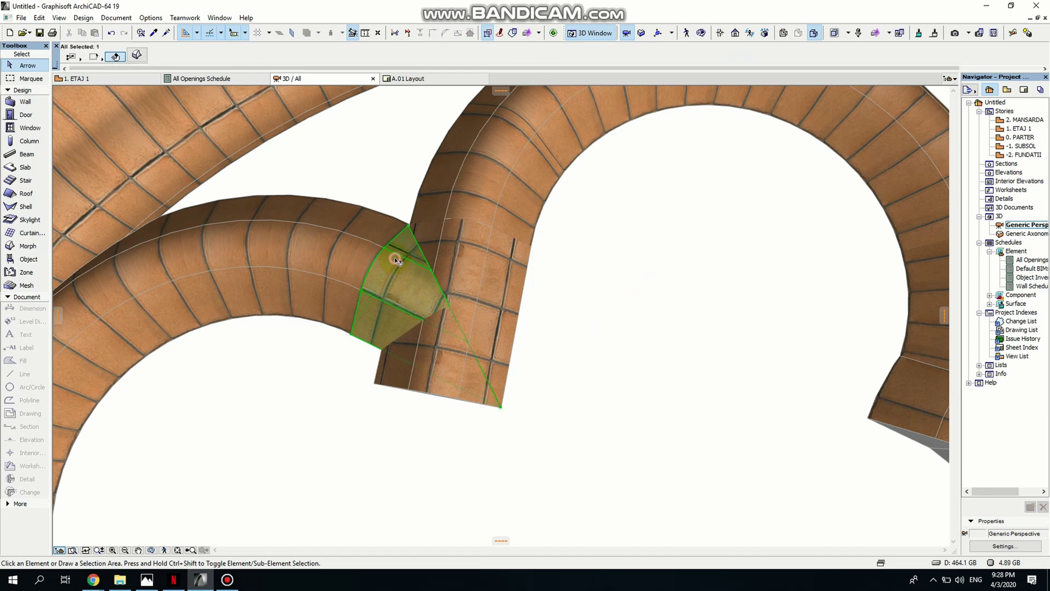
click(594, 417)
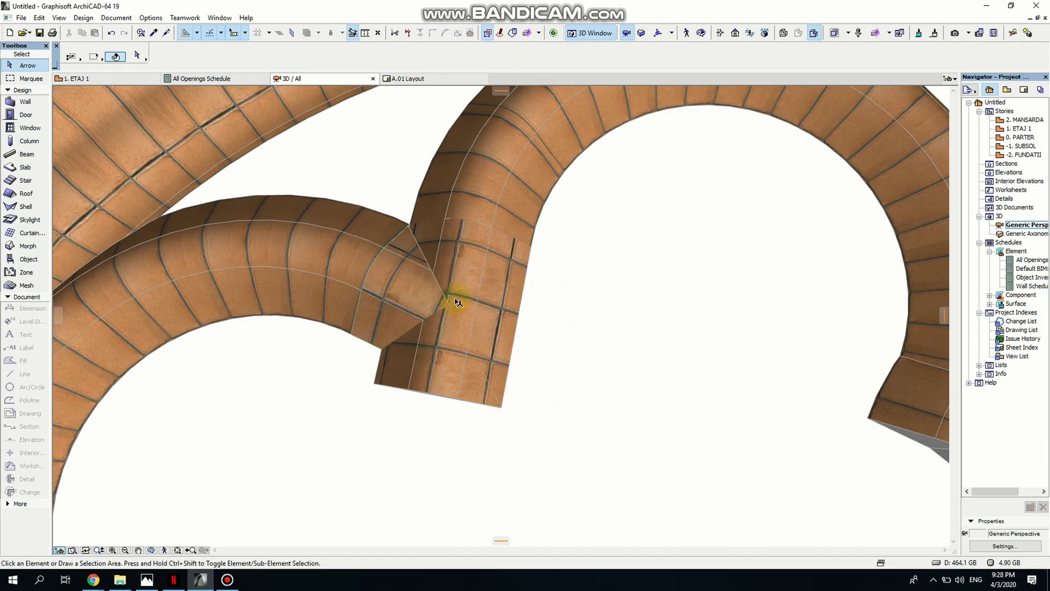
- On the ETAJ 1 plan, create a 0.30 thick concrete slab from the triangular fill above the diagonal axis, and show the generic 3D perspective
double_click(1020, 129)
click(269, 216)
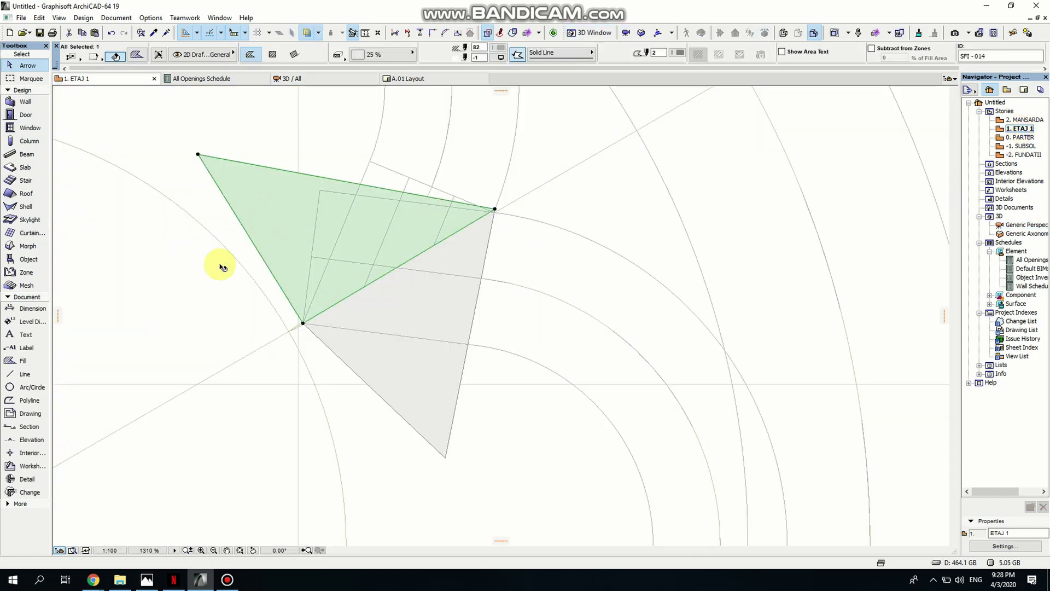
click(20, 171)
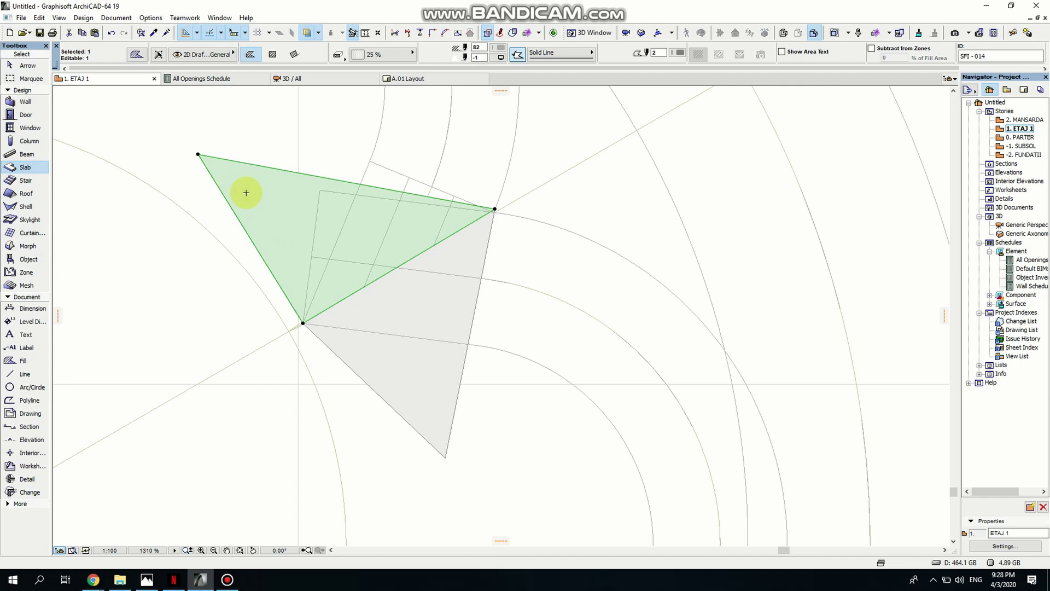
double_click(1026, 226)
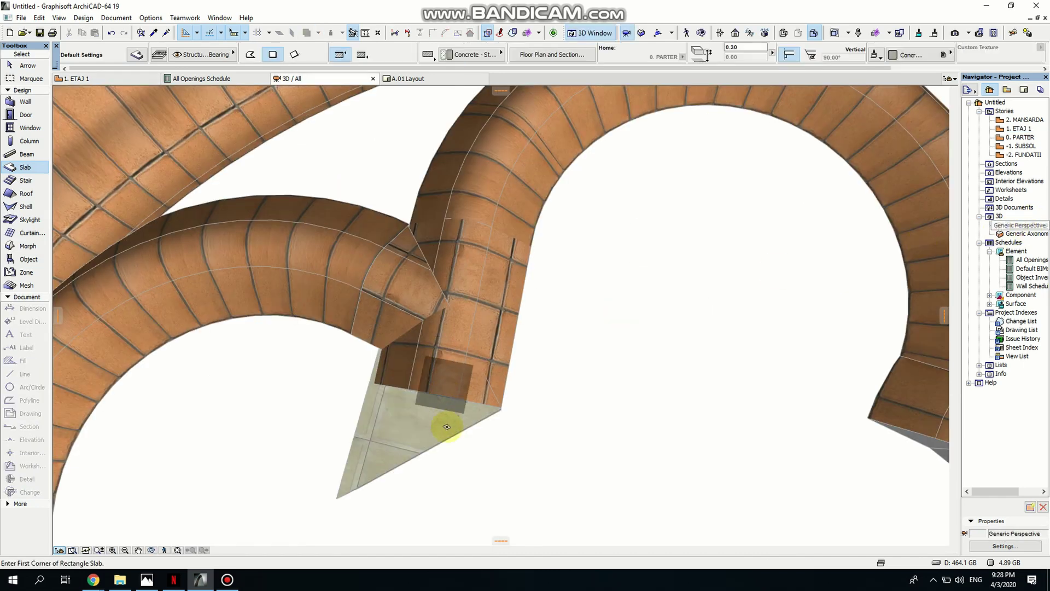
- Raise the second triangular slab vertically by 0.34 so that it passes through the remaining straight cusp beam
click(159, 549)
drag(315, 512, 479, 438)
key(Escape)
click(513, 410)
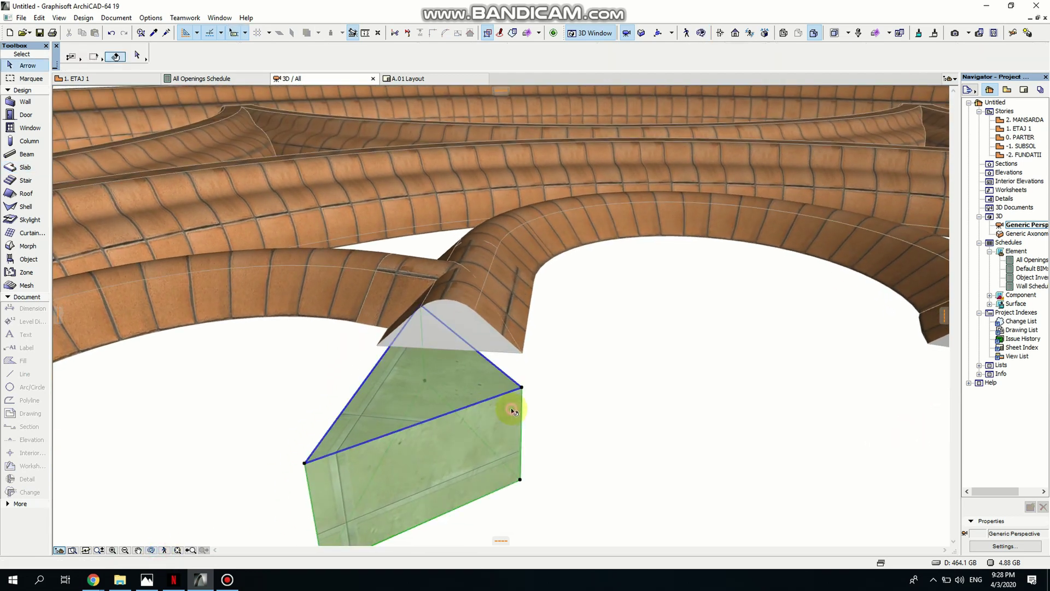
key(ctrl+d)
click(522, 481)
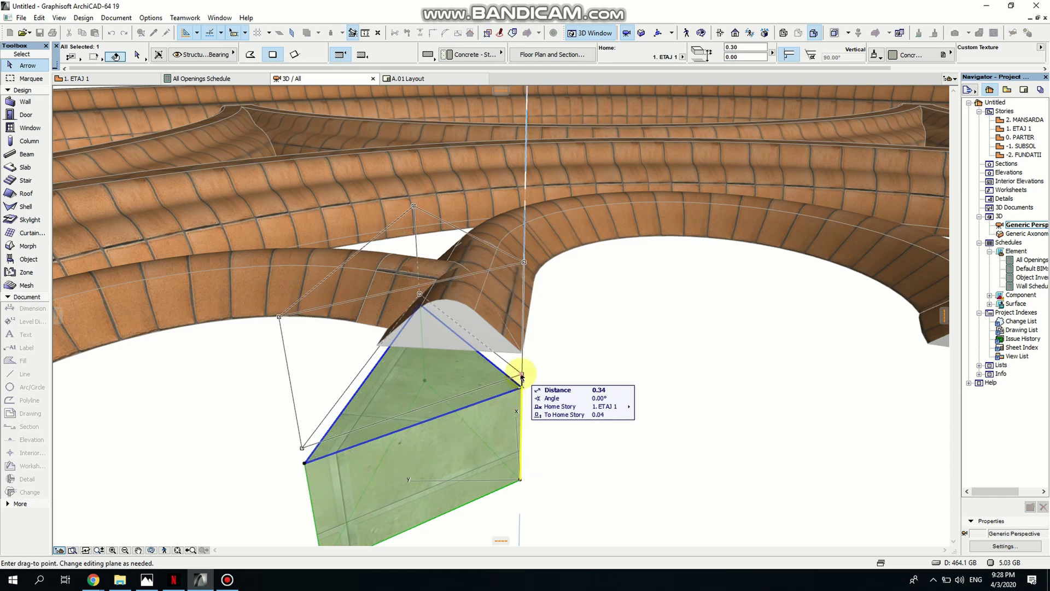
click(520, 372)
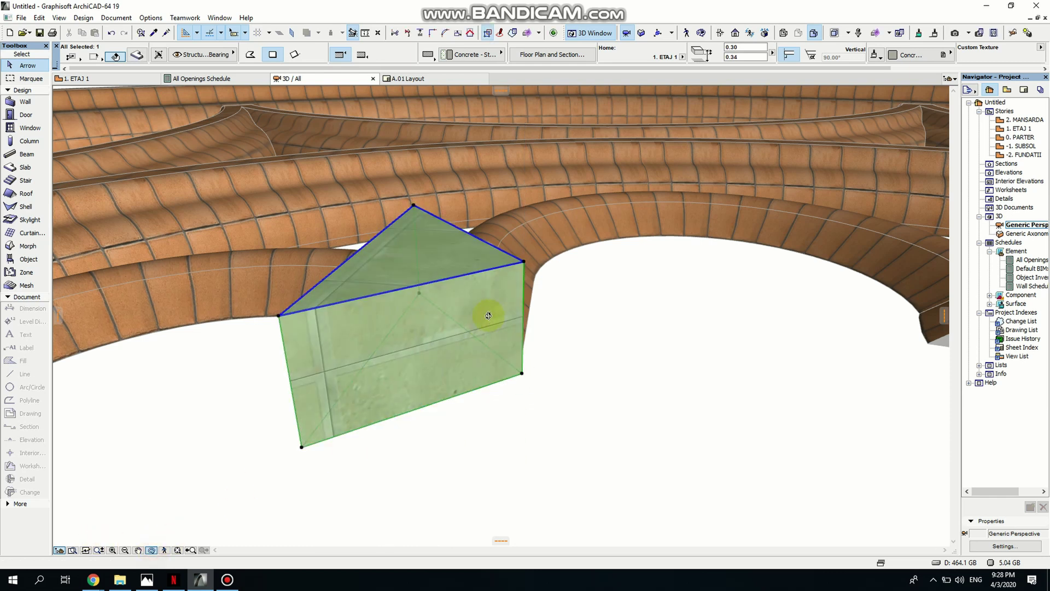
- Convert the second raised triangular slab to a morph
drag(488, 316, 432, 505)
drag(520, 410, 495, 400)
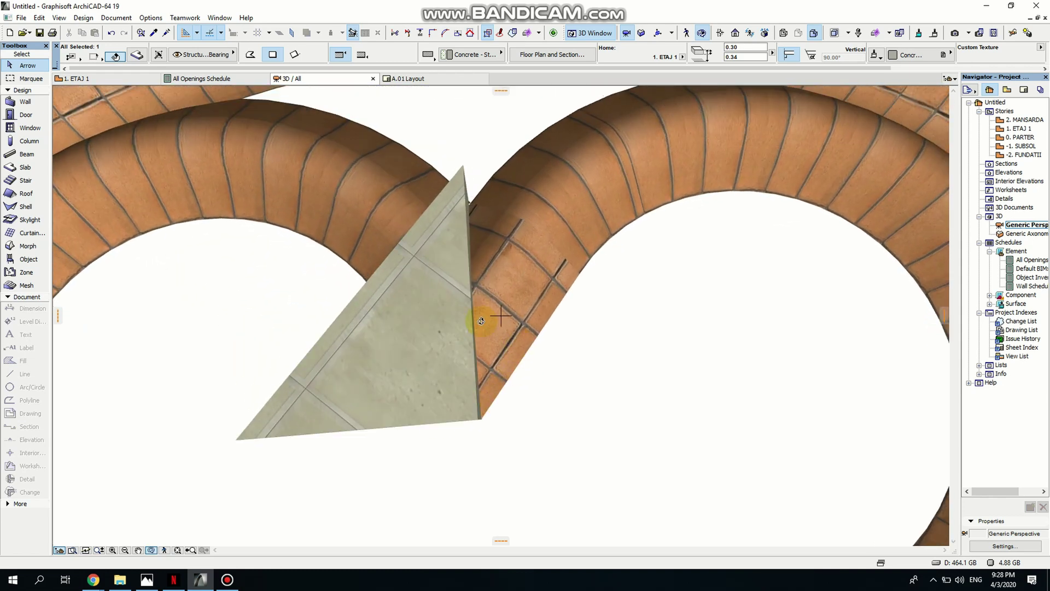
right_click(409, 340)
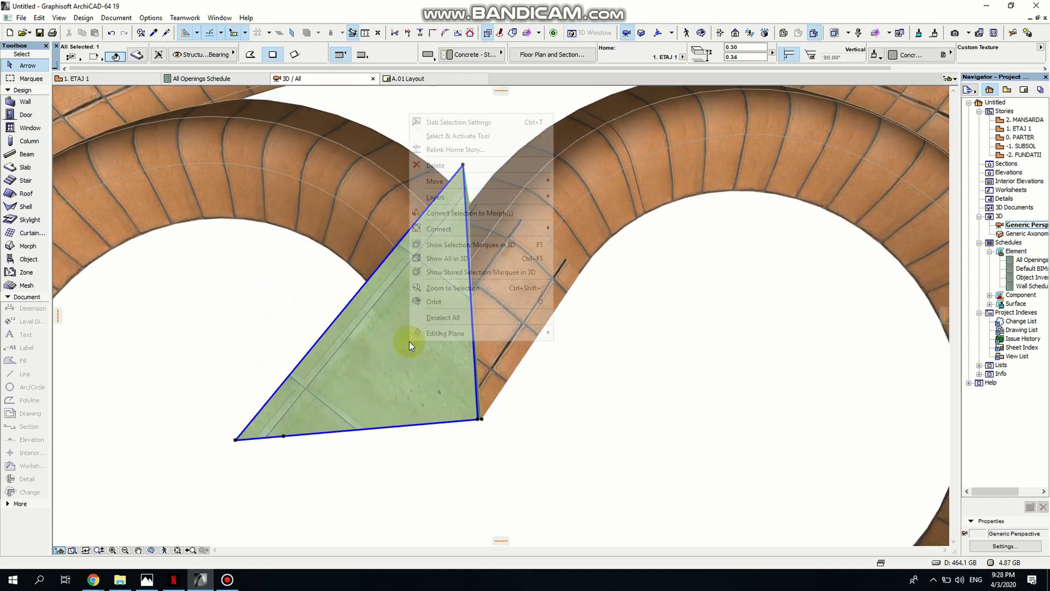
click(471, 213)
click(593, 229)
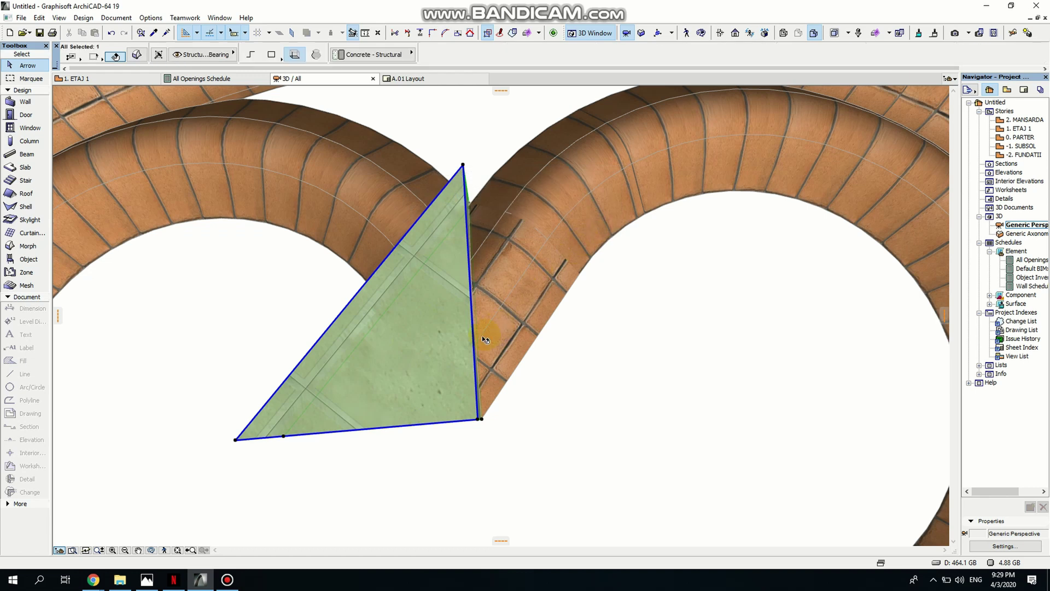
- Convert the remaining straight cusp beam beside the second triangular morph to a morph
click(517, 297)
right_click(517, 297)
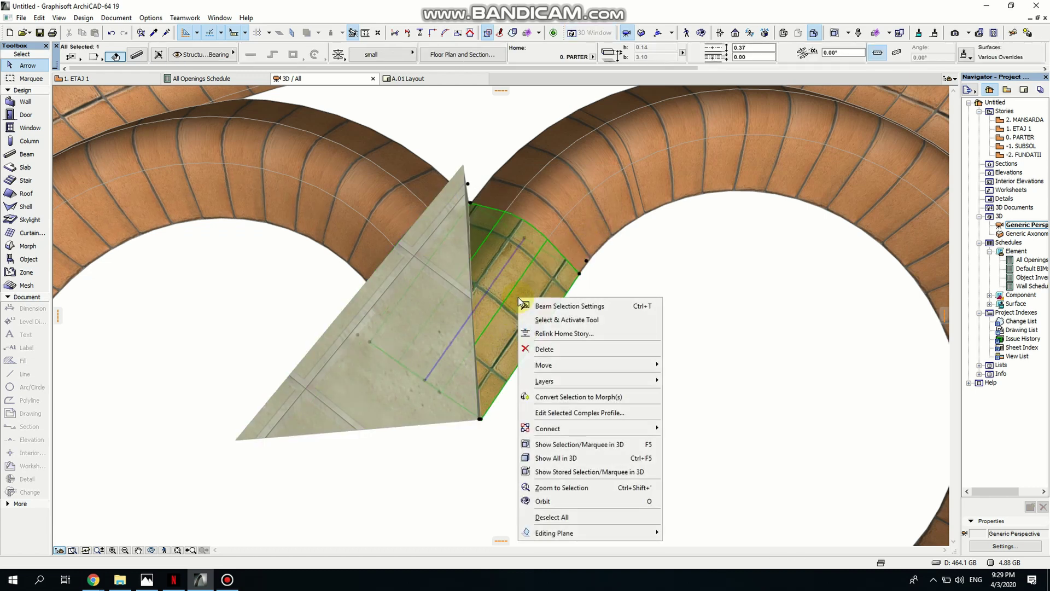
click(574, 396)
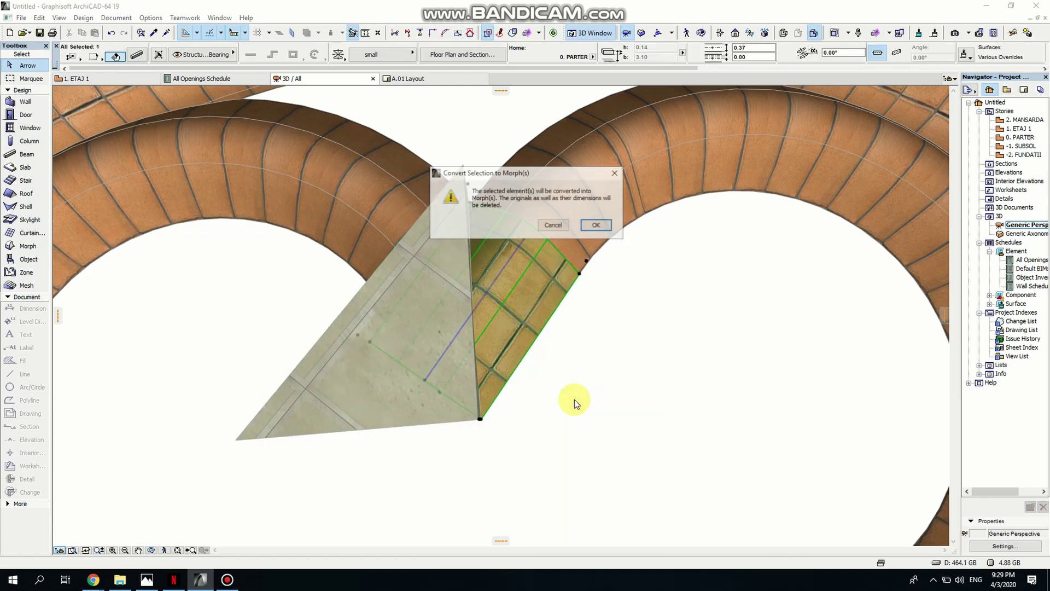
click(598, 226)
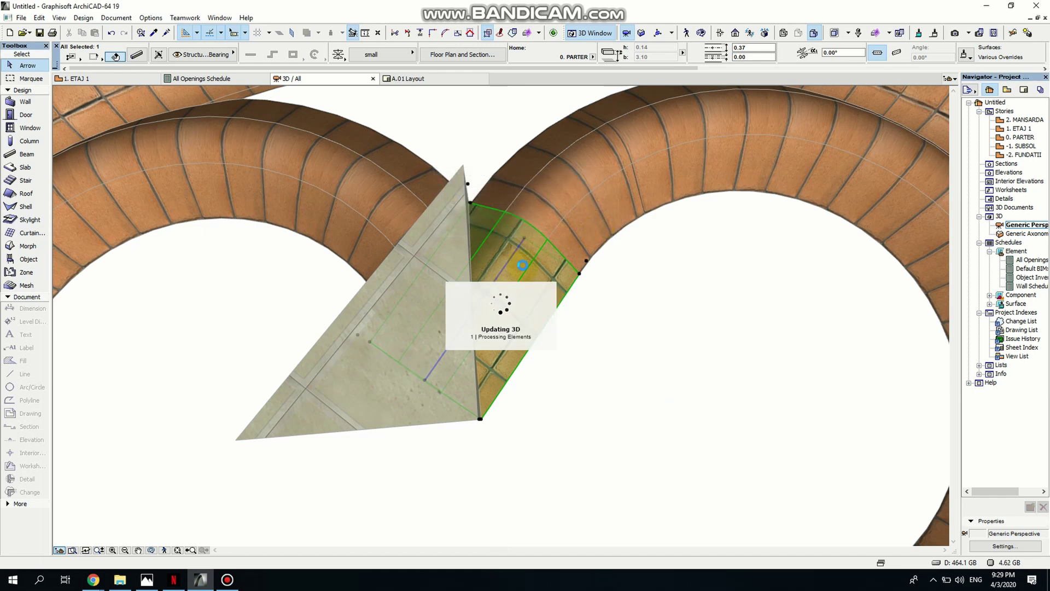
- Subtract the second triangular morph from the other cusp morph so that both pieces meet in a mitre along the diagonal axis
click(388, 355)
key(Escape)
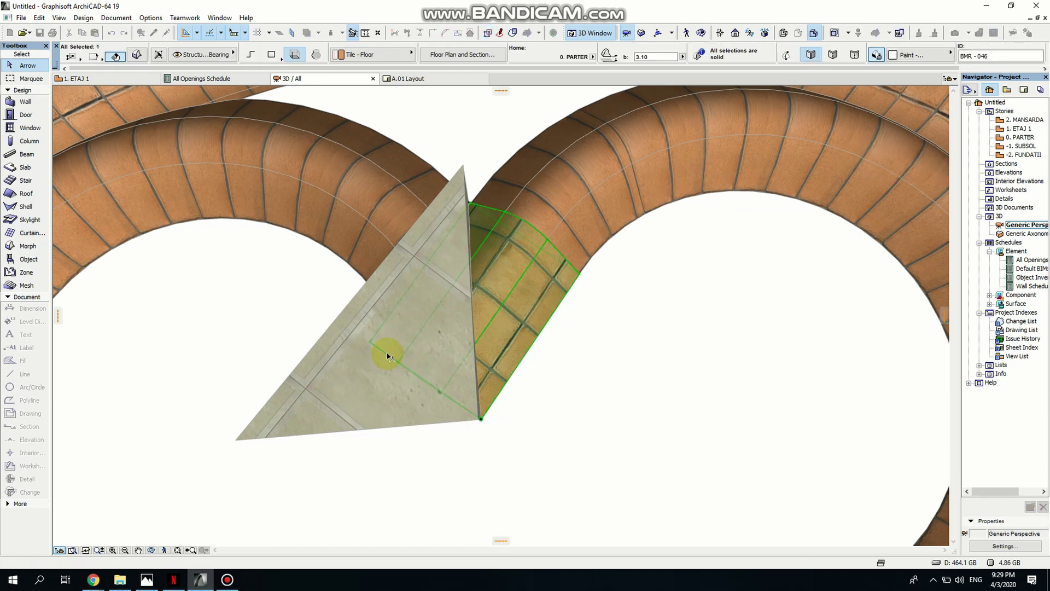
click(362, 358)
click(337, 371)
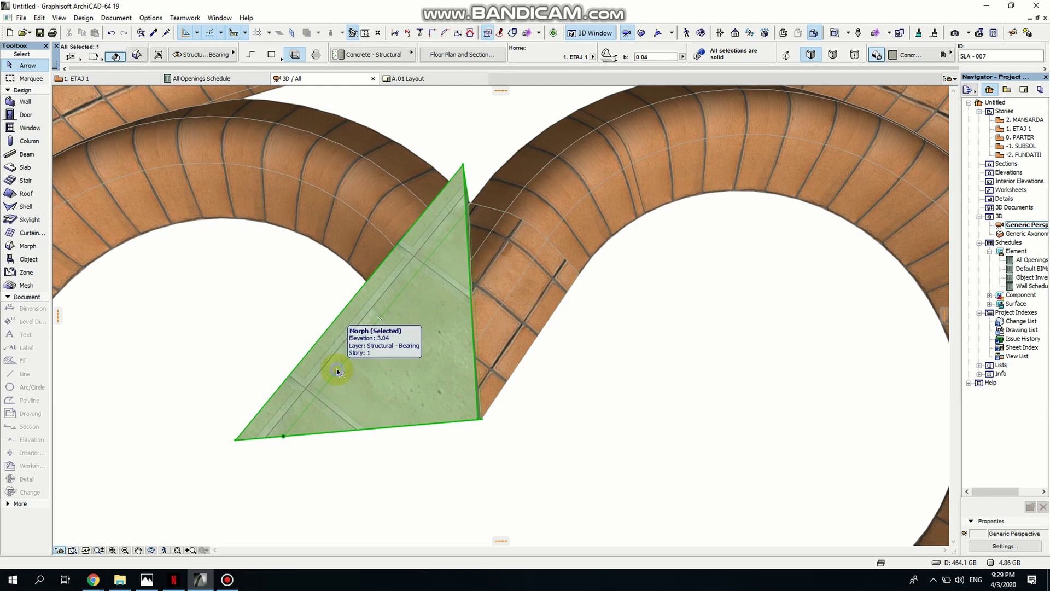
right_click(337, 371)
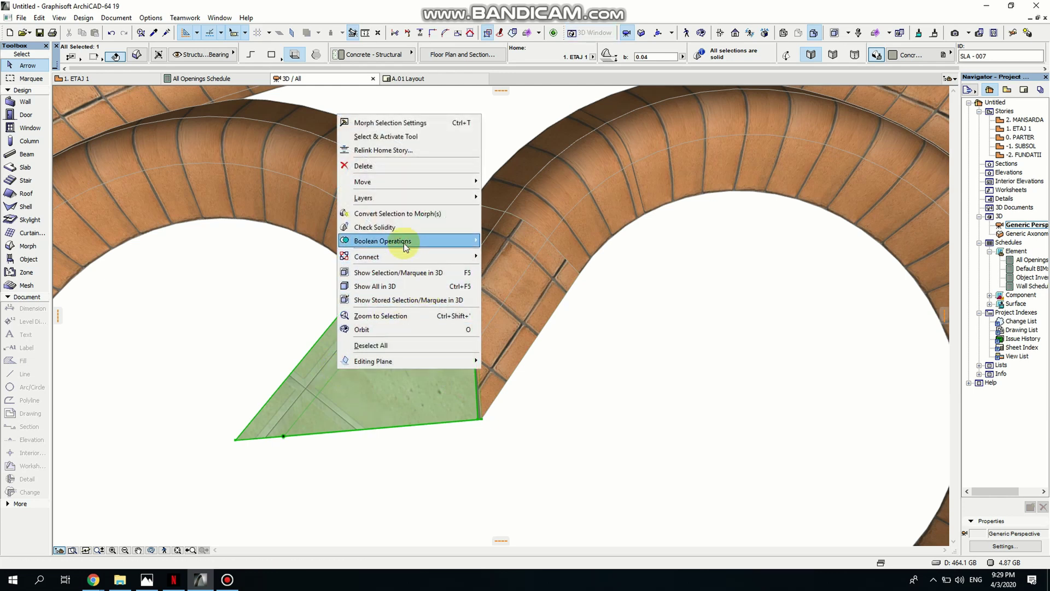
mouse_move(405, 242)
click(506, 254)
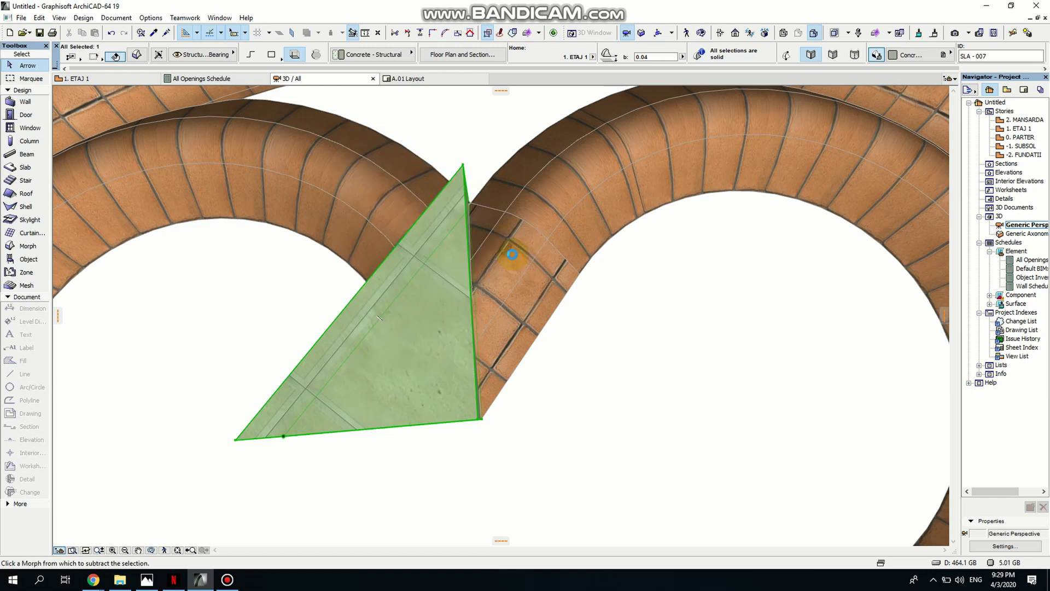
click(525, 268)
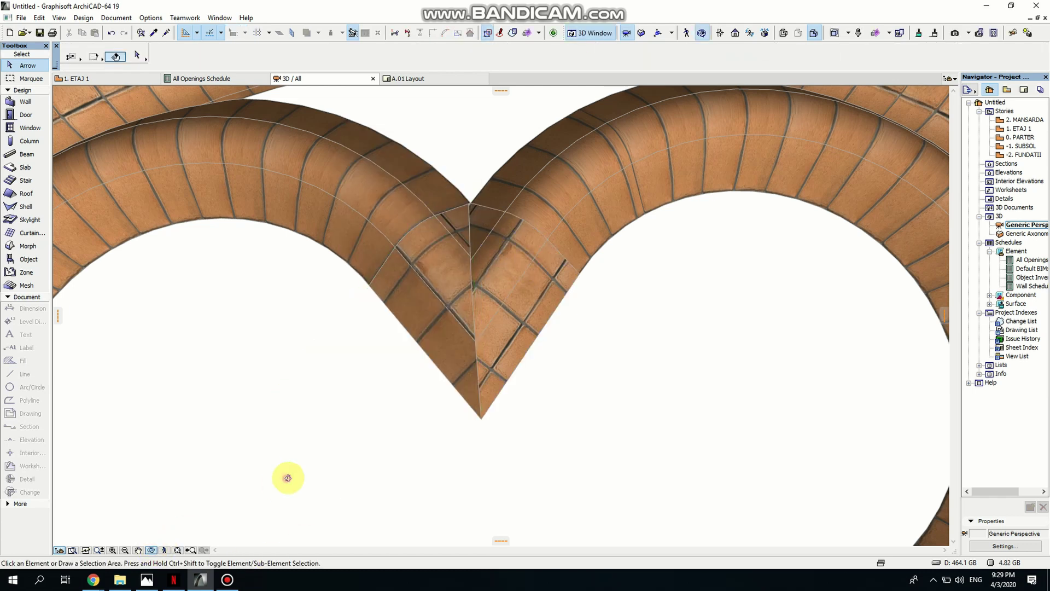
- Inspect the trimmed cusp in 3D, and delete both triangular fills at that cusp from the ETAJ 1 plan
drag(288, 477, 322, 354)
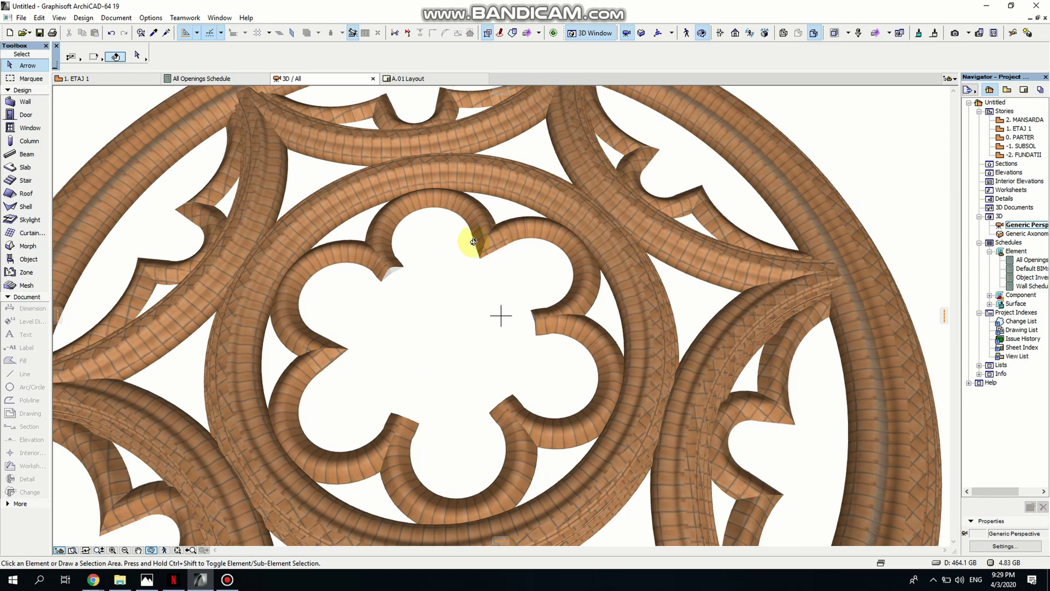
drag(479, 240, 484, 255)
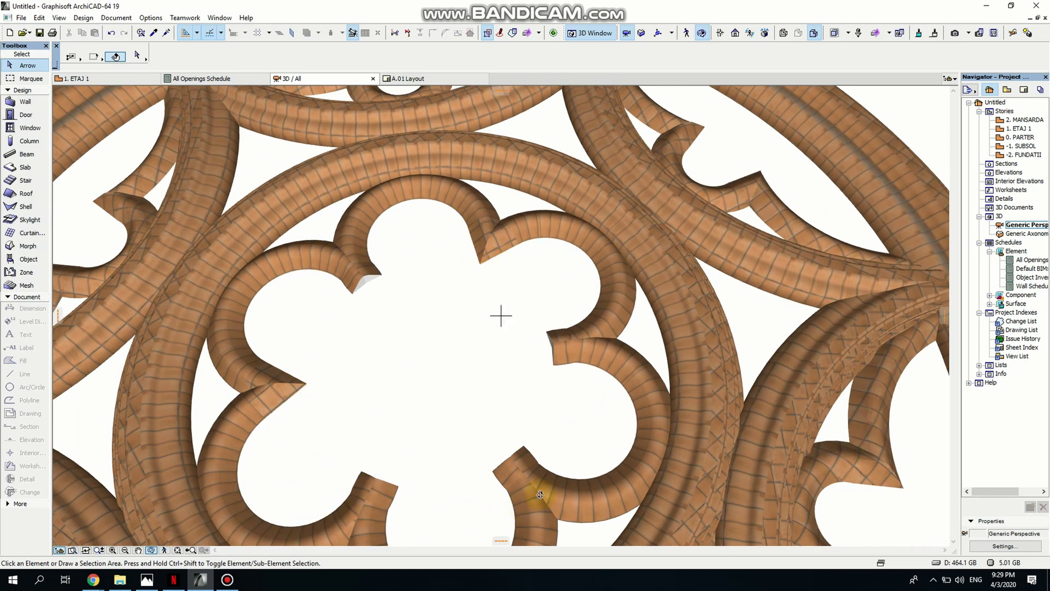
drag(373, 250, 473, 328)
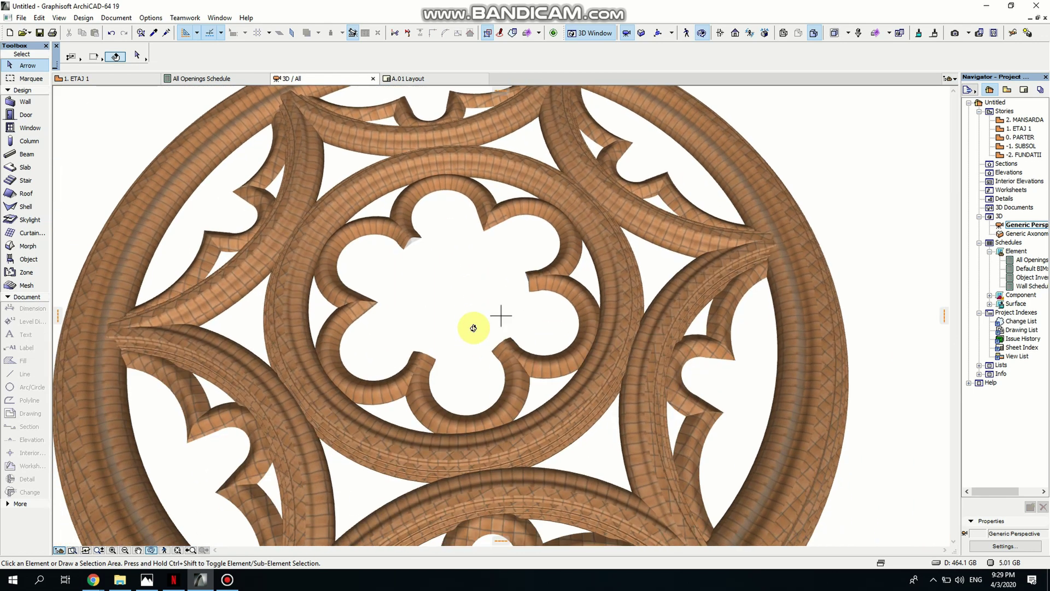
scroll(460, 262, up, 3)
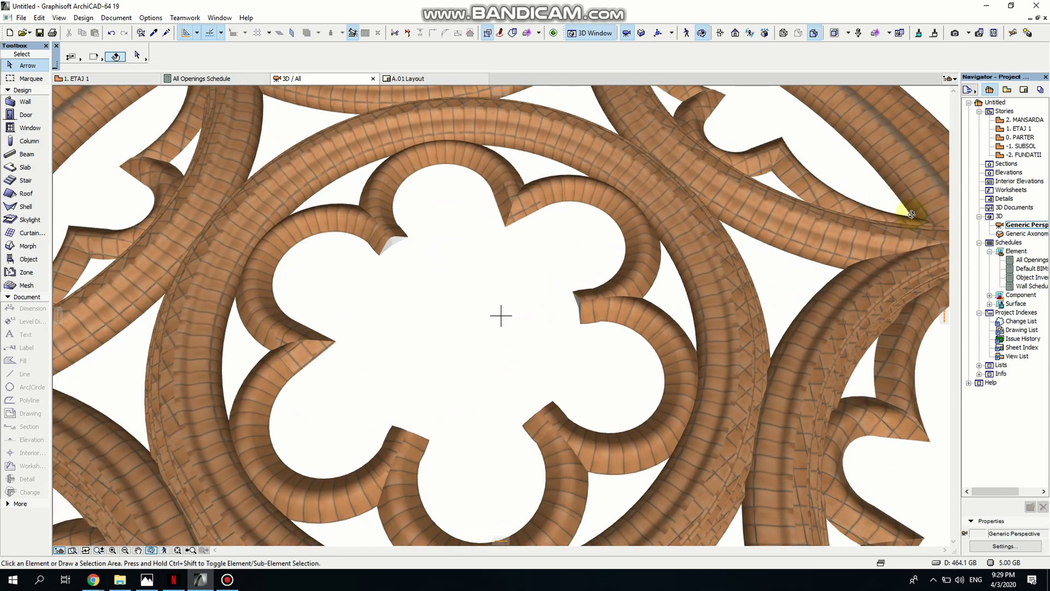
double_click(1018, 129)
scroll(519, 322, down, 3)
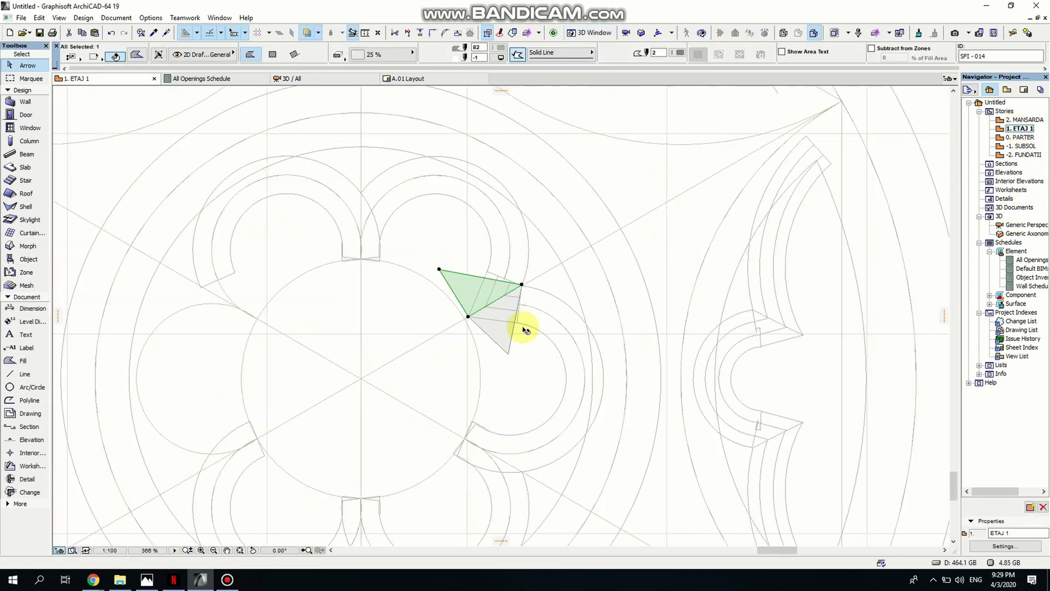
key(Delete)
click(511, 333)
key(Delete)
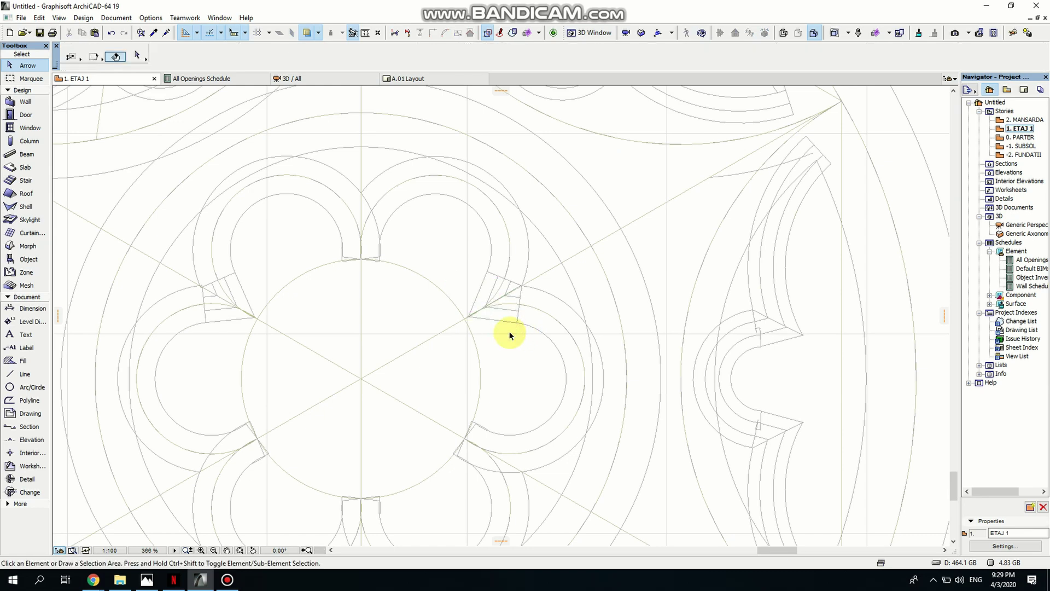
- Delete the leftover element at the rosette's top cusp, and merge the two mitred morphs at the upper-left cusp into one
middle_drag(444, 341, 470, 384)
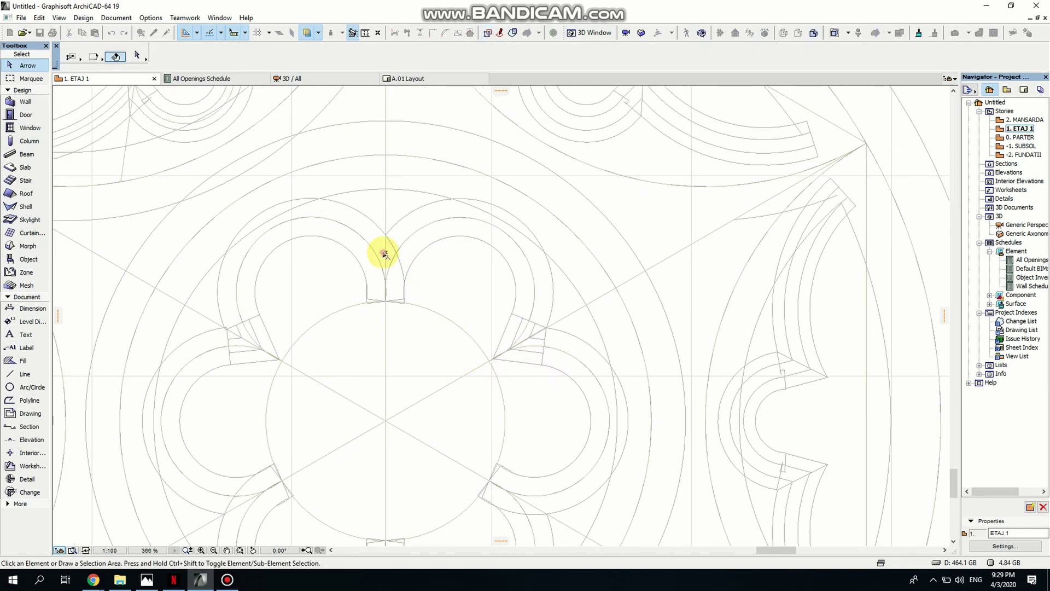
click(387, 285)
key(Delete)
click(250, 342)
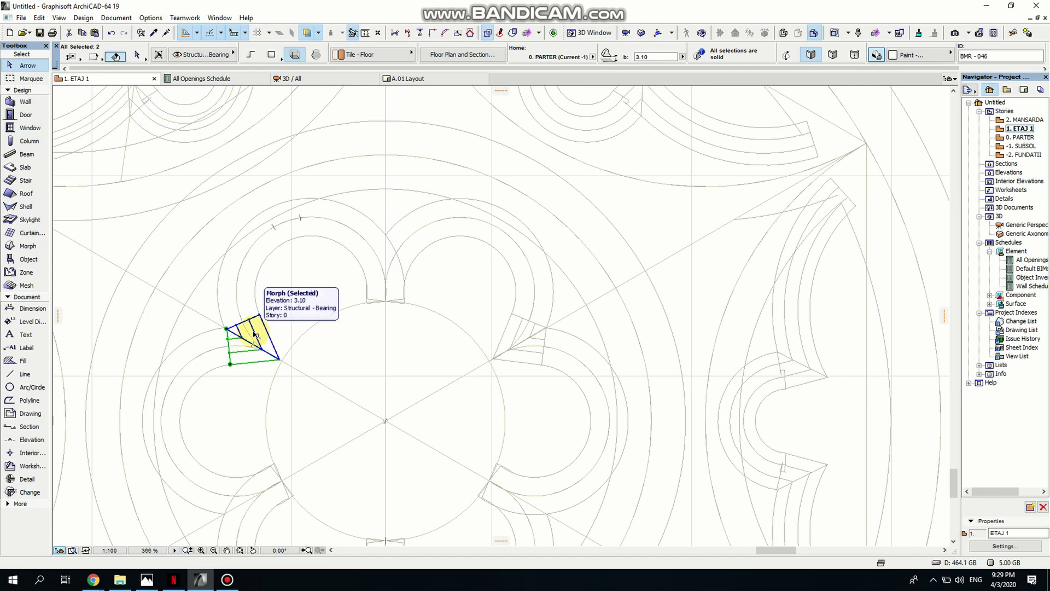
right_click(254, 335)
click(340, 231)
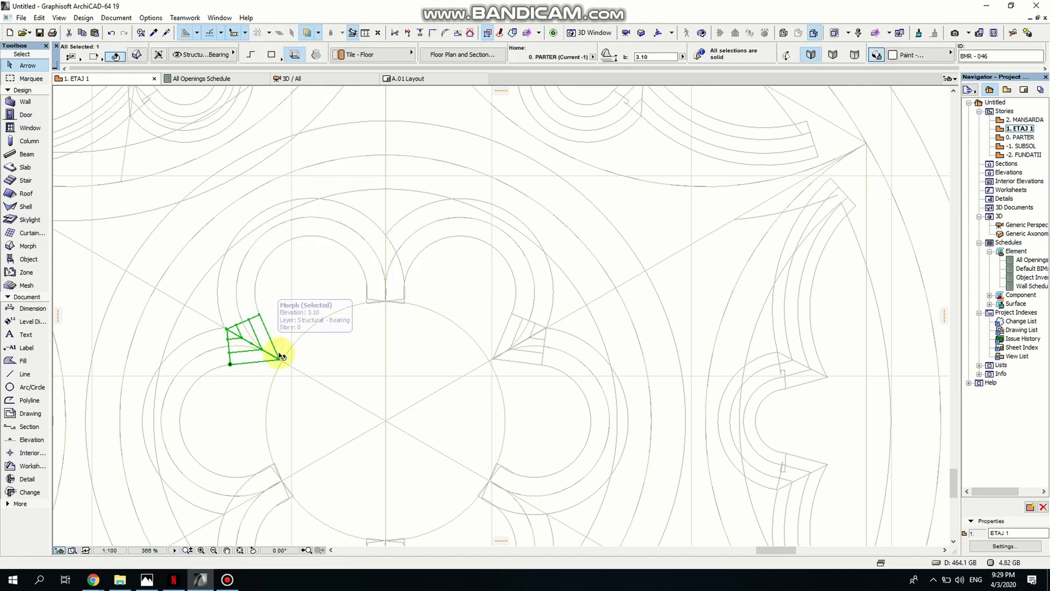
- Rotate copies of the merged cusp morph about the rosette's centre, by -60° onto the top cusp and a further -120° onto the lower-right cusp
key(ctrl+e)
click(385, 420)
click(279, 359)
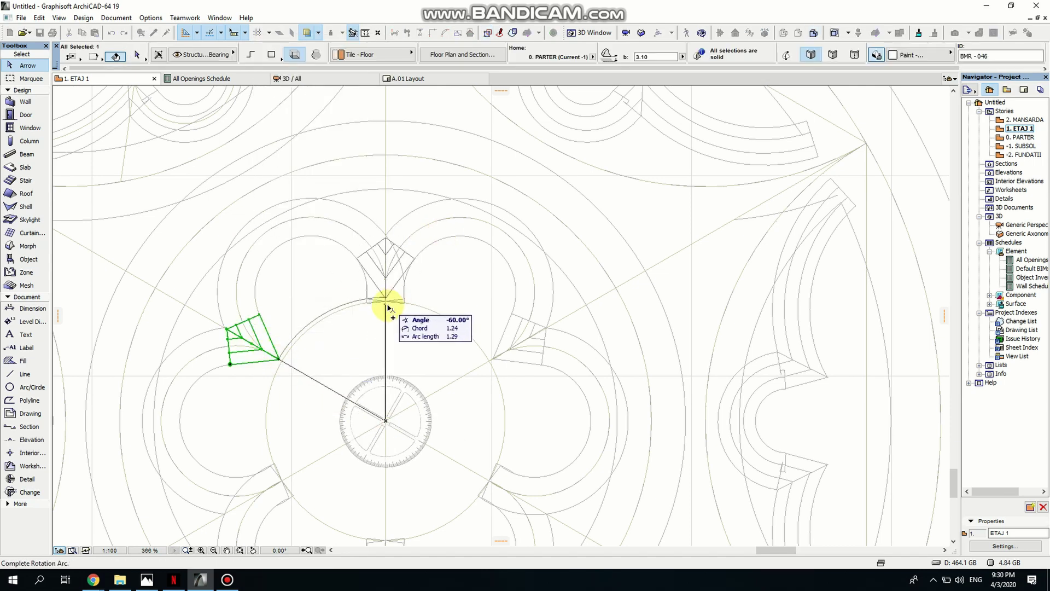
click(387, 300)
key(ctrl+e)
click(385, 421)
click(385, 297)
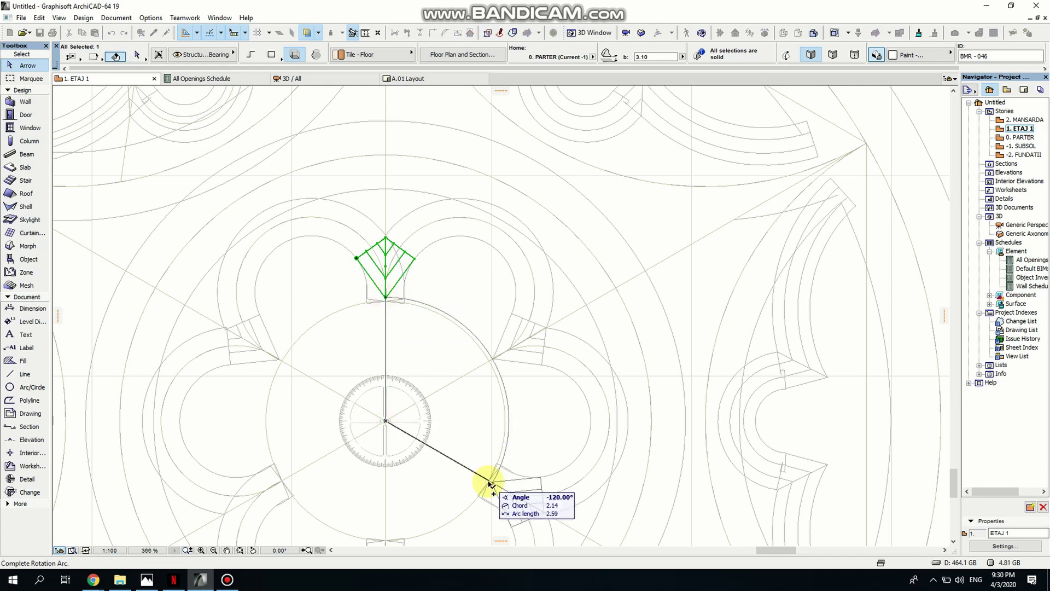
click(490, 483)
- Rotate further copies of the cusp morph about the rosette's centre onto the bottom and lower-left cusps
middle_drag(491, 484, 480, 386)
key(ctrl+e)
click(388, 325)
click(494, 388)
click(387, 453)
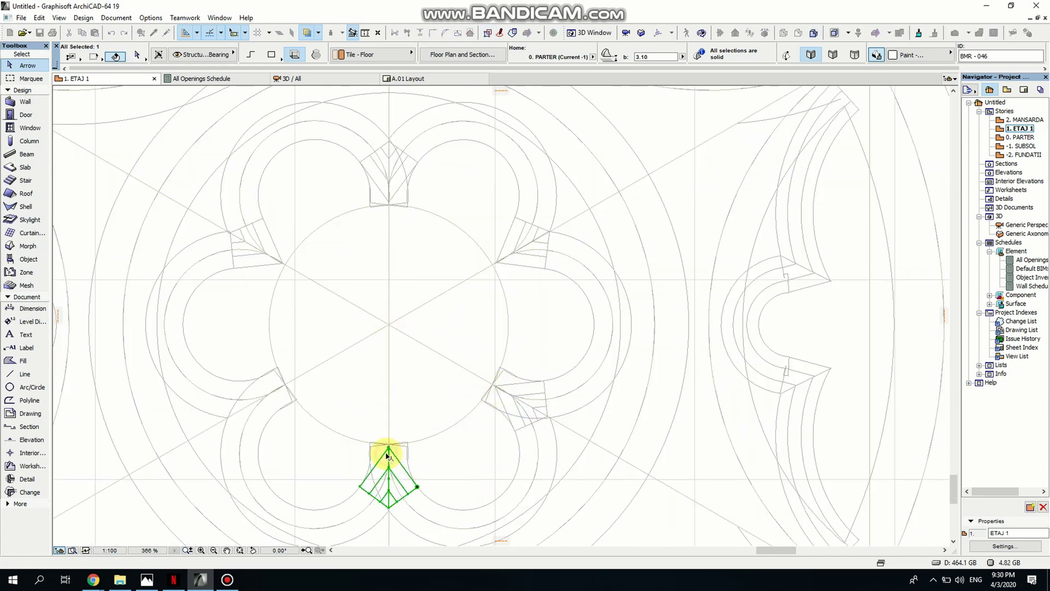
key(ctrl+e)
click(388, 325)
click(387, 453)
click(276, 389)
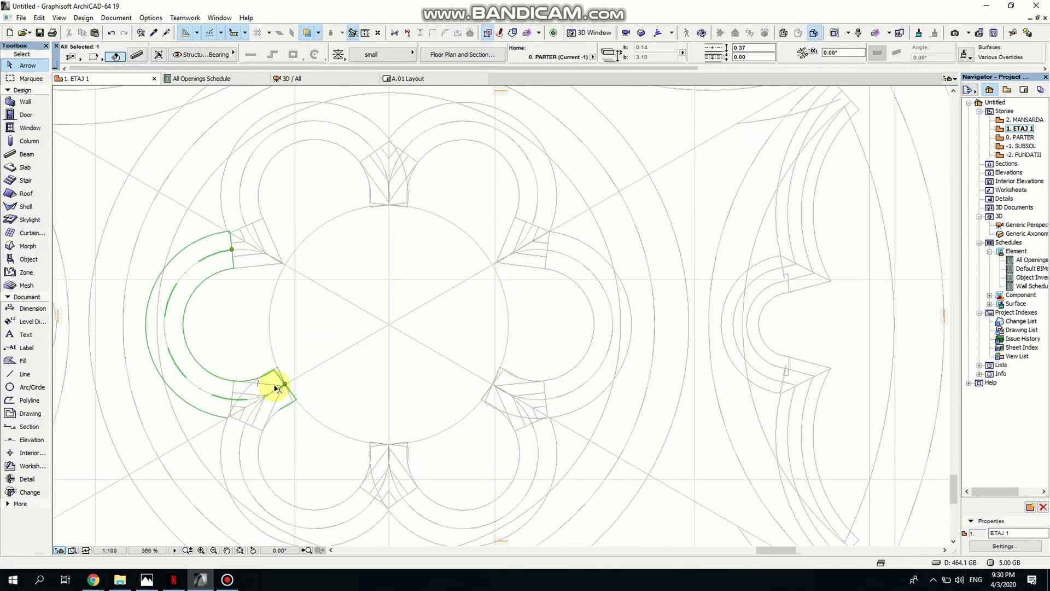
- Shorten the two curved lobe beams meeting at the lower-left cusp so that they end at the morph's edges
click(285, 384)
click(595, 307)
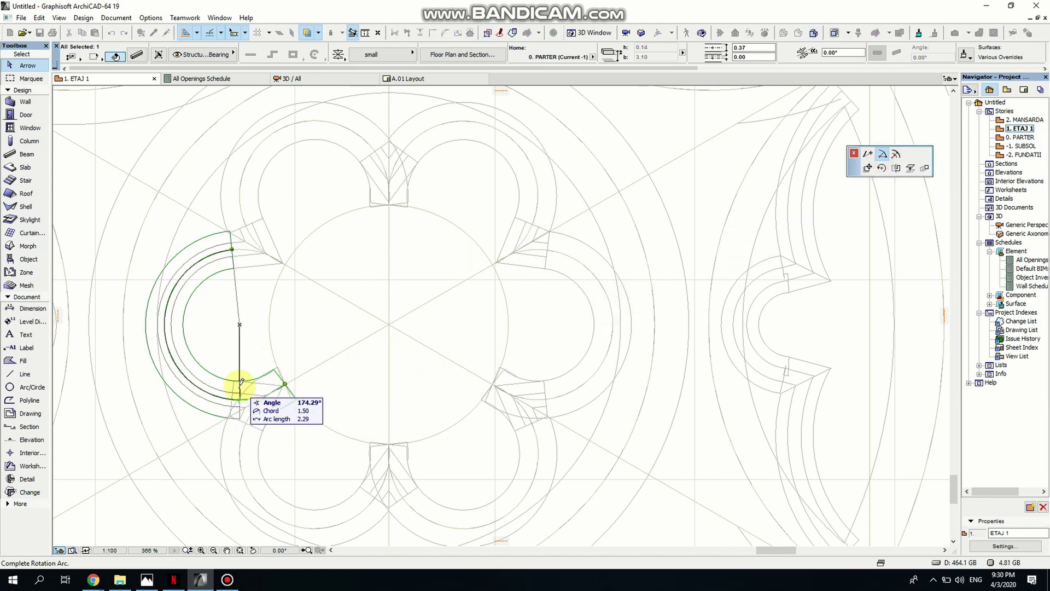
scroll(242, 381, up, 5)
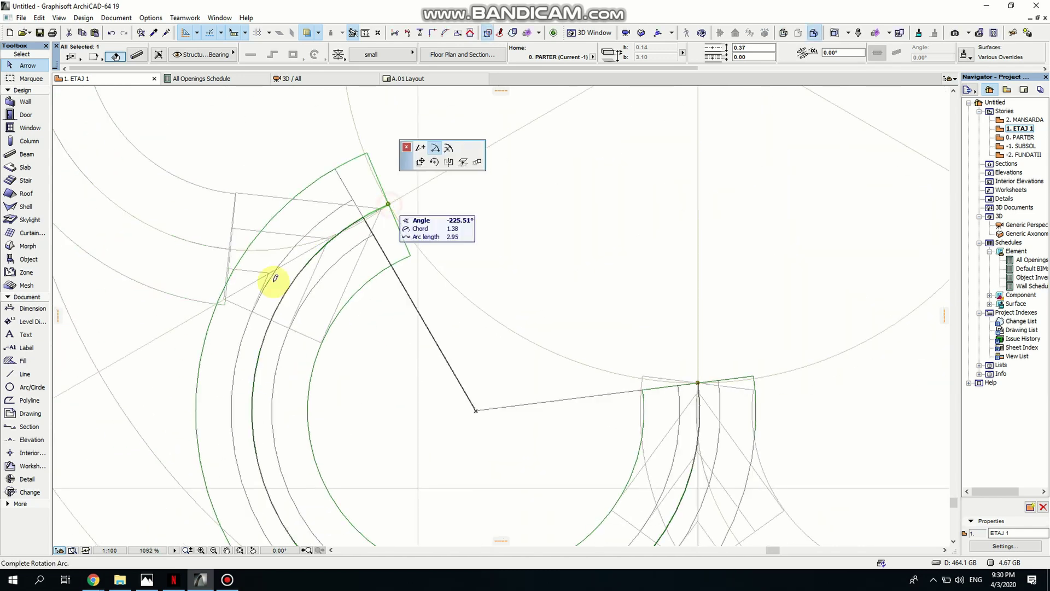
scroll(222, 300, down, 3)
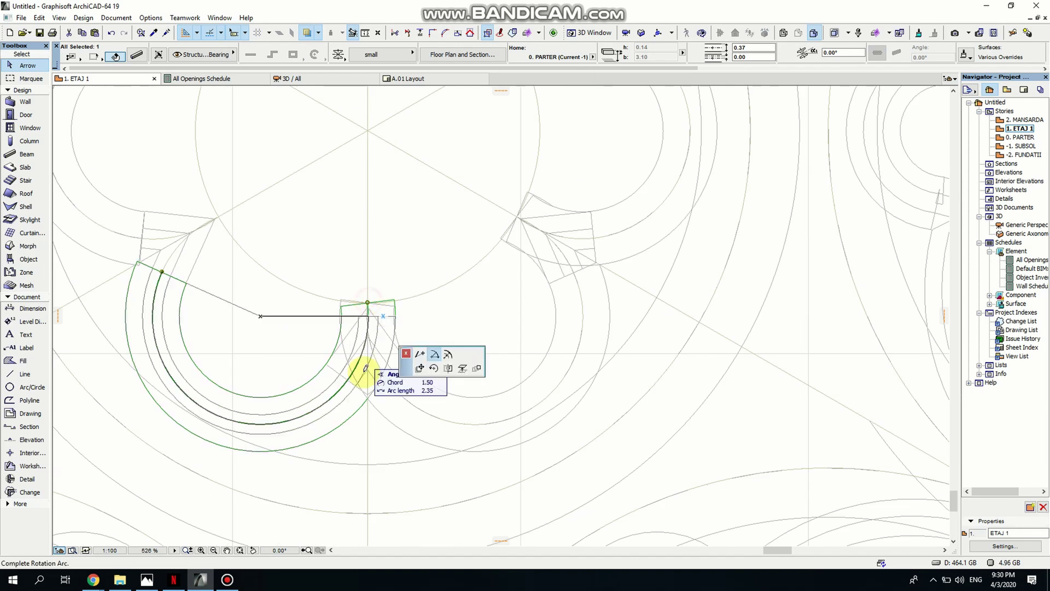
- Shorten the two curved lobe beams meeting at the bottom cusp so that they end at the morph's edges
click(368, 395)
click(379, 307)
click(367, 302)
click(367, 395)
- Shorten the lower-right lobe's curved beam at the lower-right cusp so that it ends at the morph's edge
middle_drag(556, 256, 470, 279)
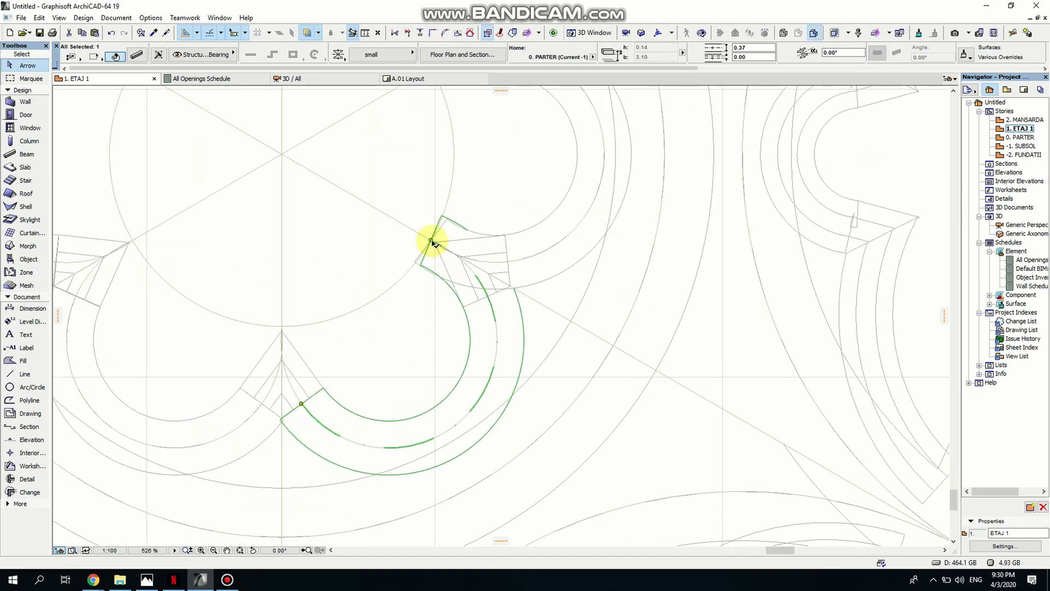
click(431, 241)
click(511, 286)
click(431, 241)
click(431, 241)
click(511, 287)
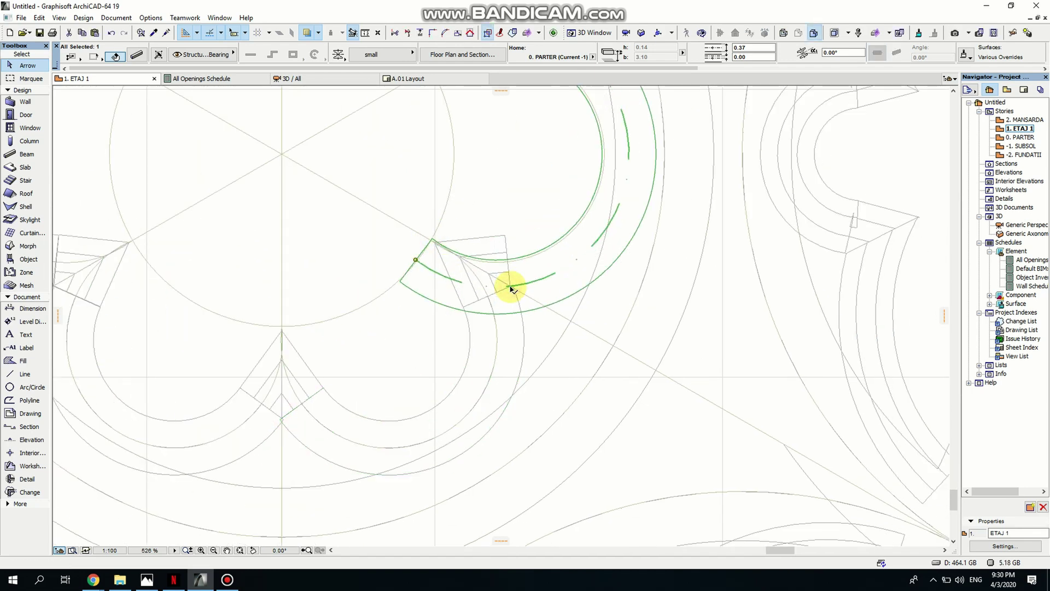
key(ctrl+z)
- Shorten the lower end of the right lobe's curved beam along its arc to the edge of the lower-right cusp morph
click(432, 241)
click(882, 153)
click(511, 287)
middle_drag(511, 285, 525, 412)
scroll(466, 312, up, 7)
click(477, 294)
click(469, 296)
scroll(520, 317, down, 9)
click(698, 323)
- Shorten the two curved lobe beams meeting at the top cusp so that they end at the morph's edges
click(399, 149)
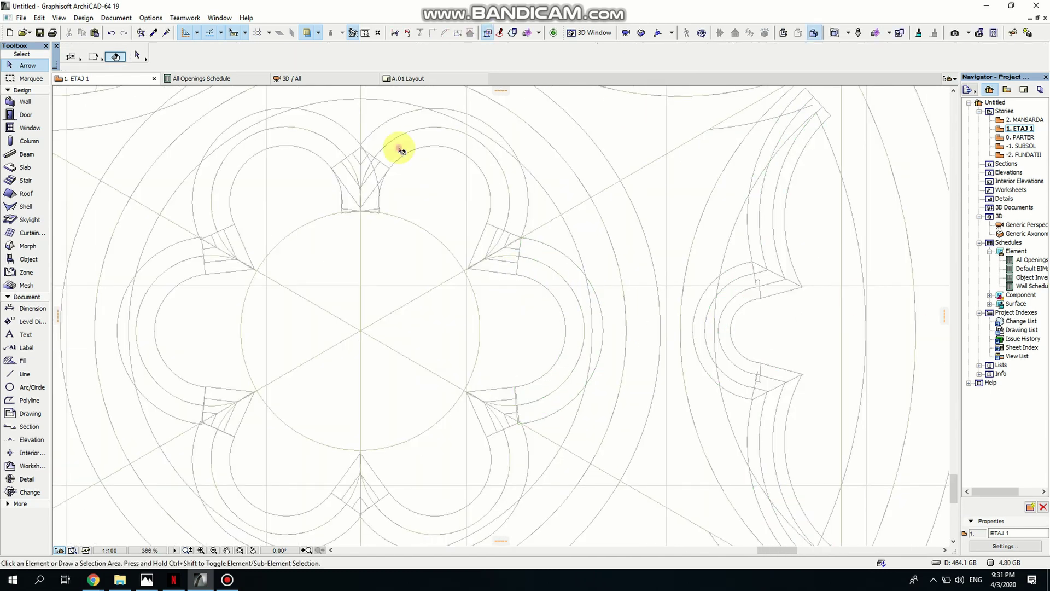
scroll(377, 171, up, 6)
click(330, 289)
click(372, 131)
middle_drag(367, 134, 401, 246)
click(292, 198)
click(365, 401)
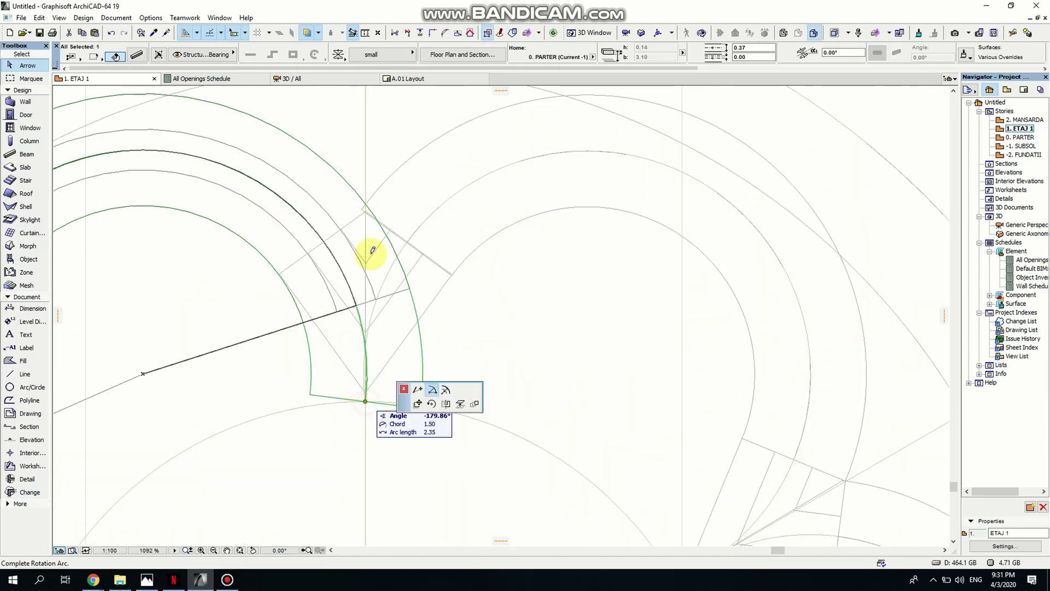
- Examine the rose window in 3D from several angles, checking the joints at the inner rosette's cusps
key(F3)
scroll(448, 350, down, 3)
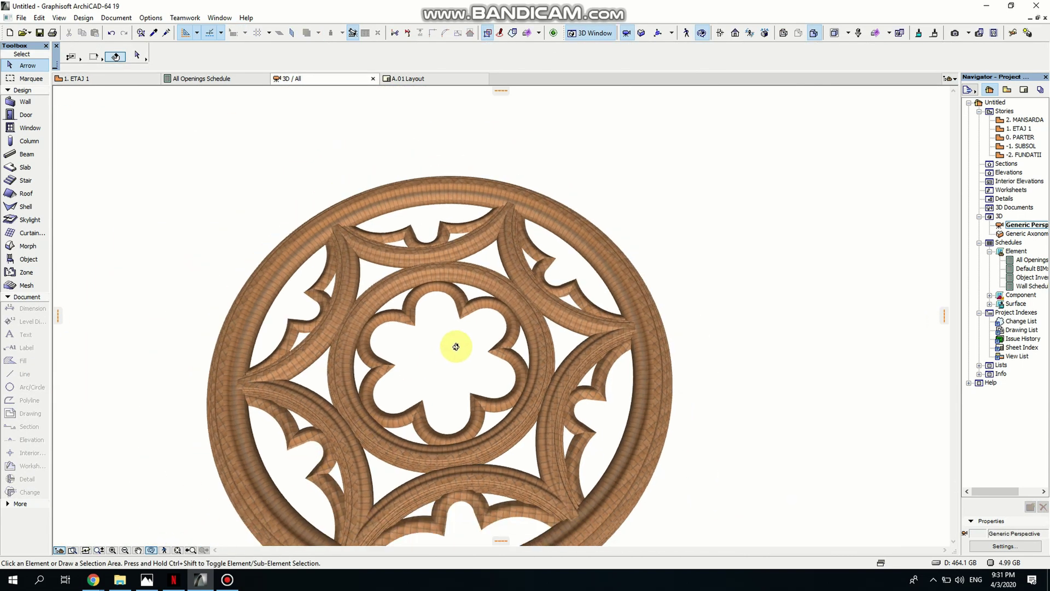
drag(457, 347, 509, 440)
middle_drag(509, 441, 493, 354)
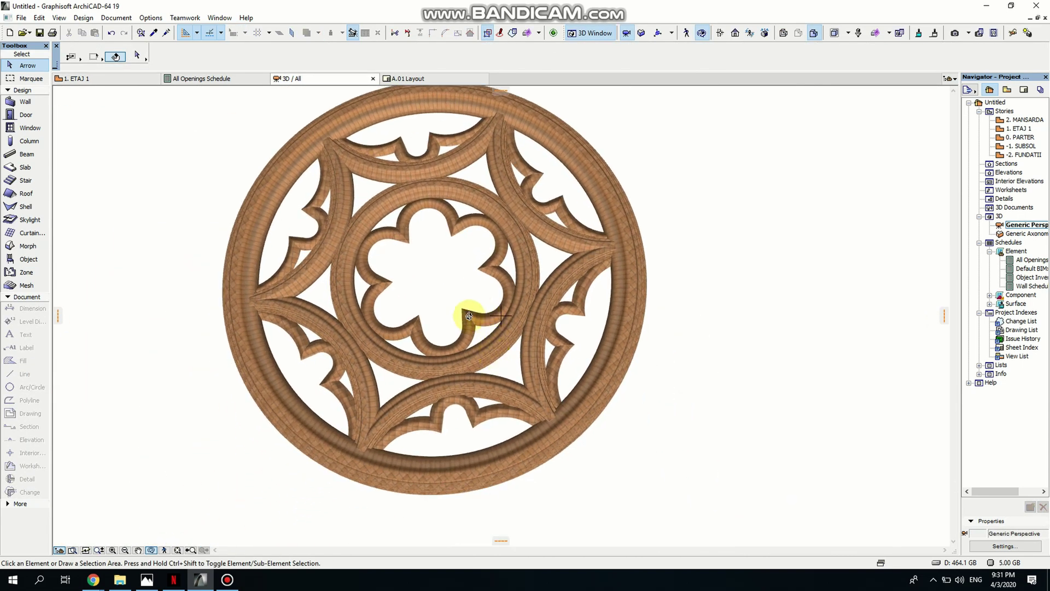
middle_drag(469, 319, 502, 368)
scroll(496, 361, down, 2)
drag(502, 368, 493, 356)
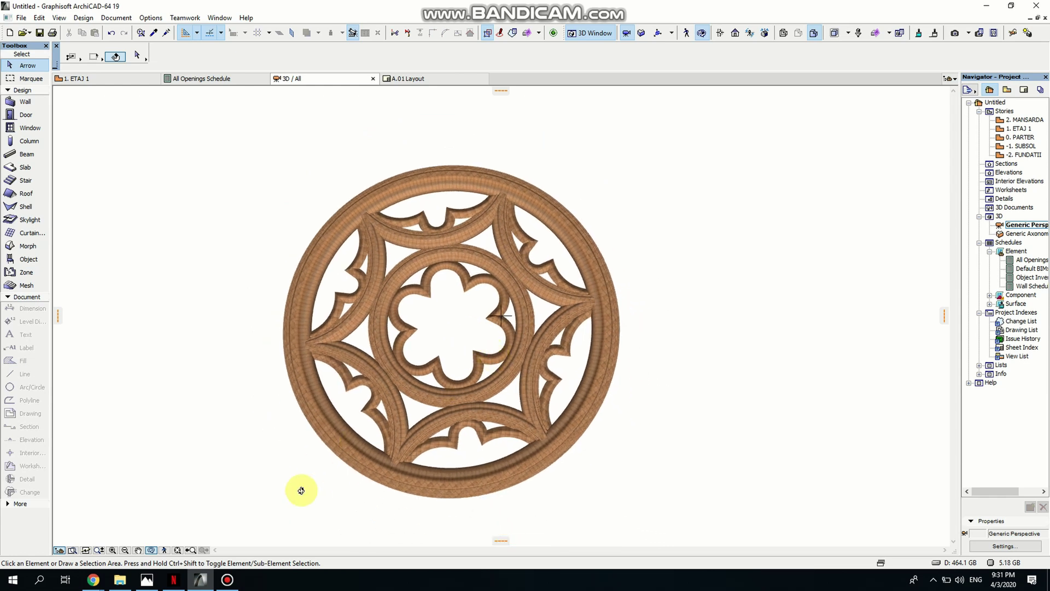
drag(348, 415, 416, 378)
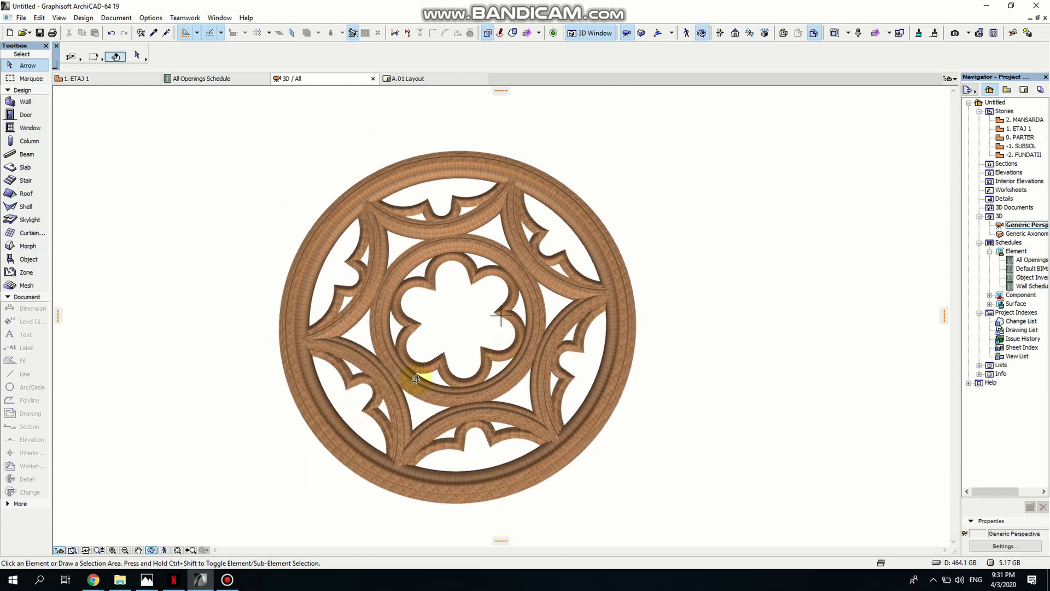